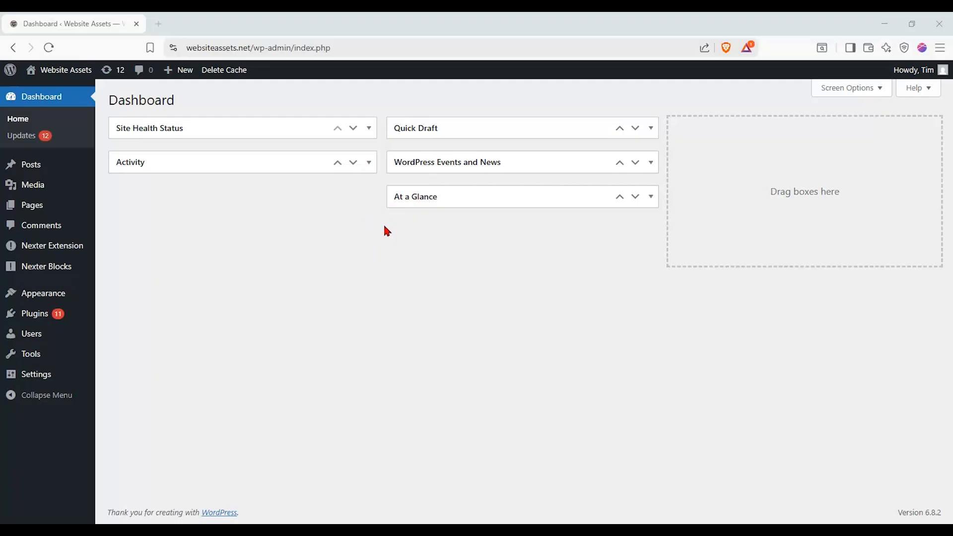
- Open the Pages list and view the live homepage in a separate browser tab, closing that tab after checking it
click(38, 205)
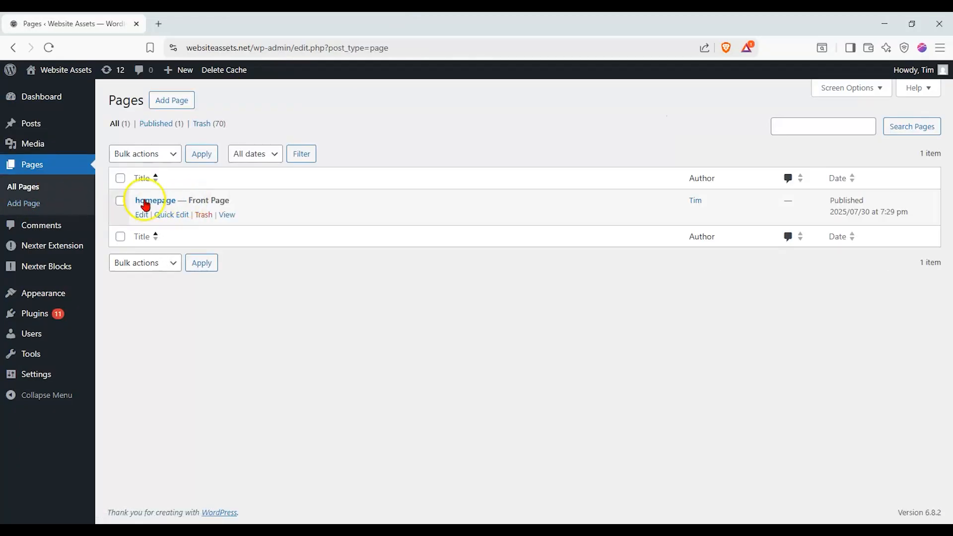
right_click(230, 215)
click(244, 221)
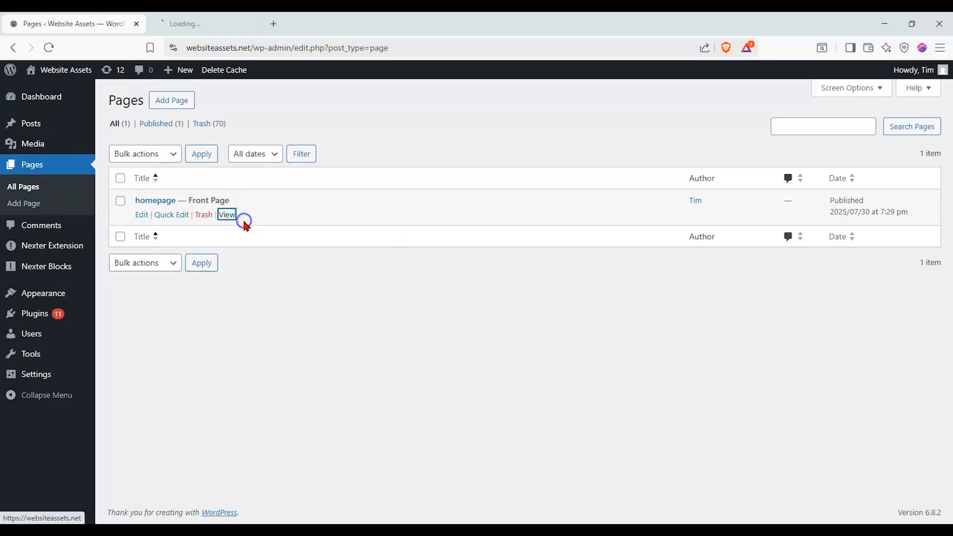
click(221, 24)
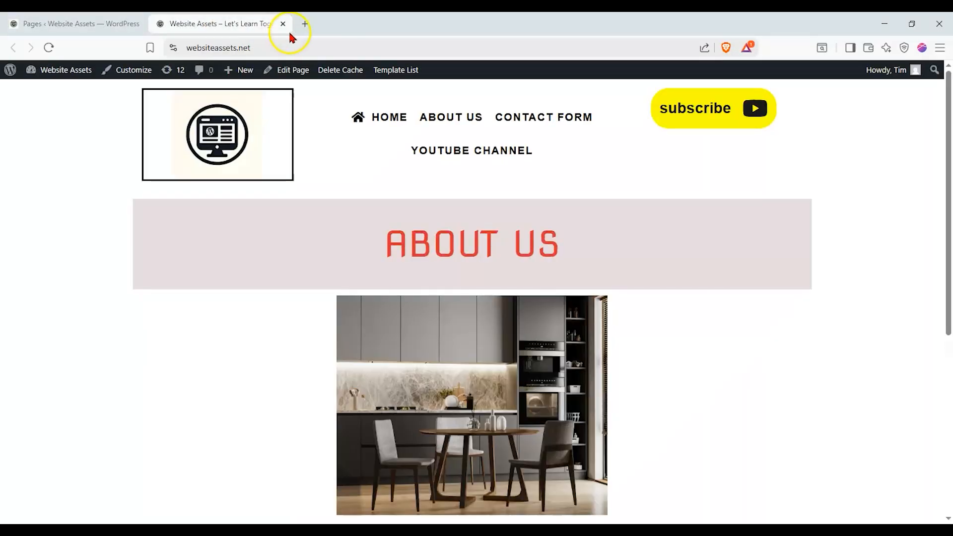
click(283, 25)
- Open the homepage in the block editor in a separate tab to examine its content, and return to the Pages list
right_click(142, 215)
click(159, 225)
click(220, 23)
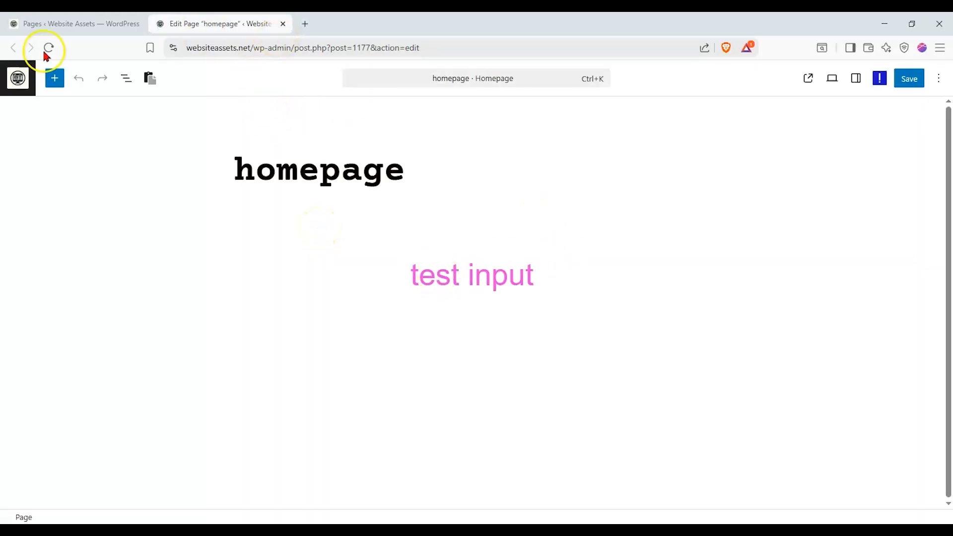
click(38, 22)
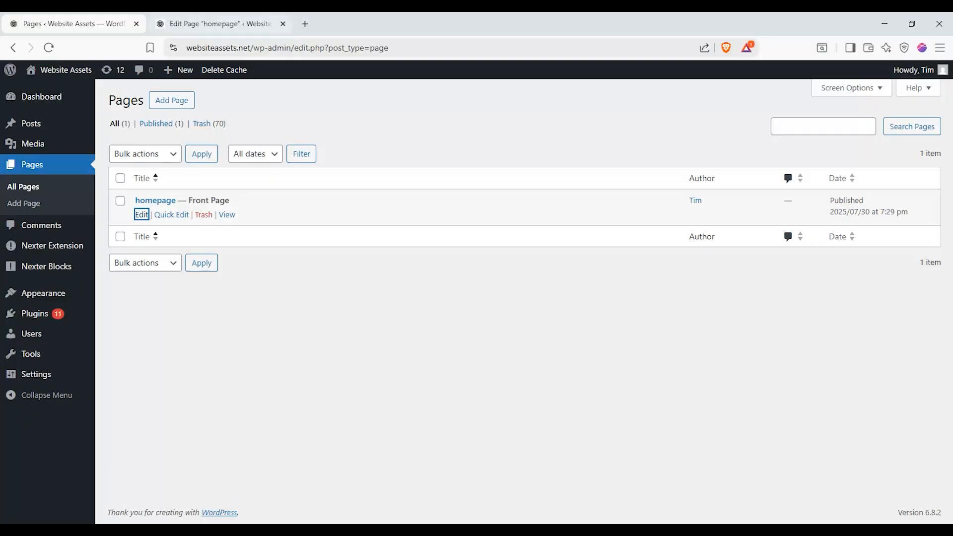
click(230, 105)
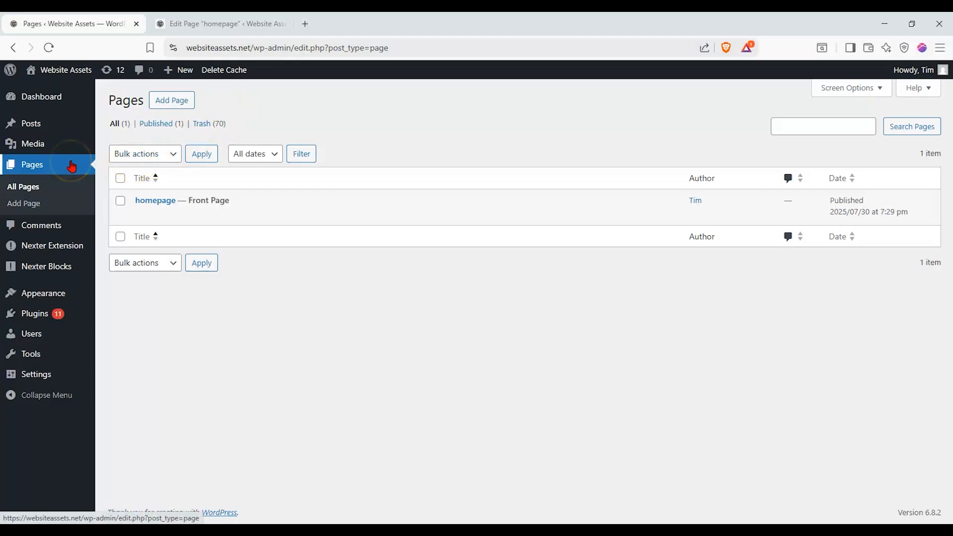
- Open the Nexter Extension Theme Builder, look over all templates and filter the list to Single templates
mouse_move(64, 246)
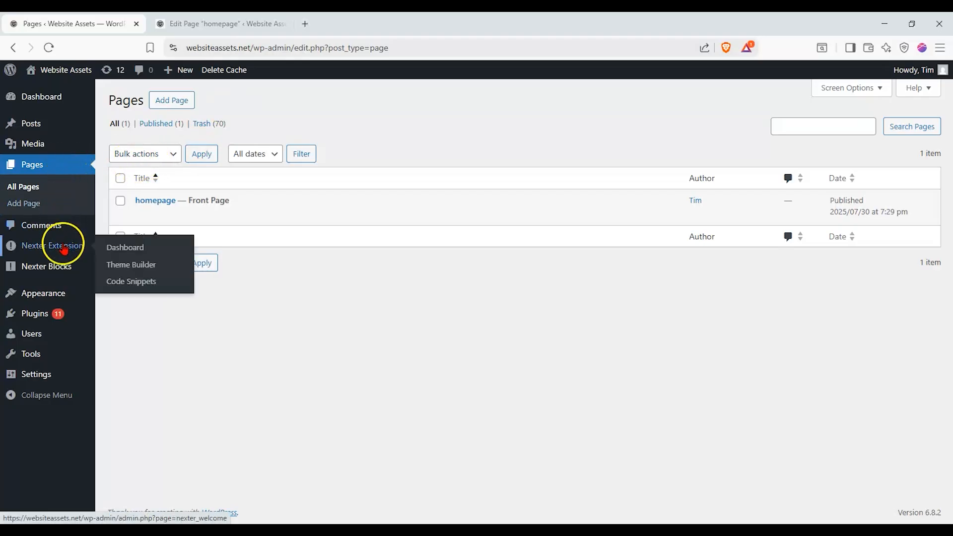
click(147, 267)
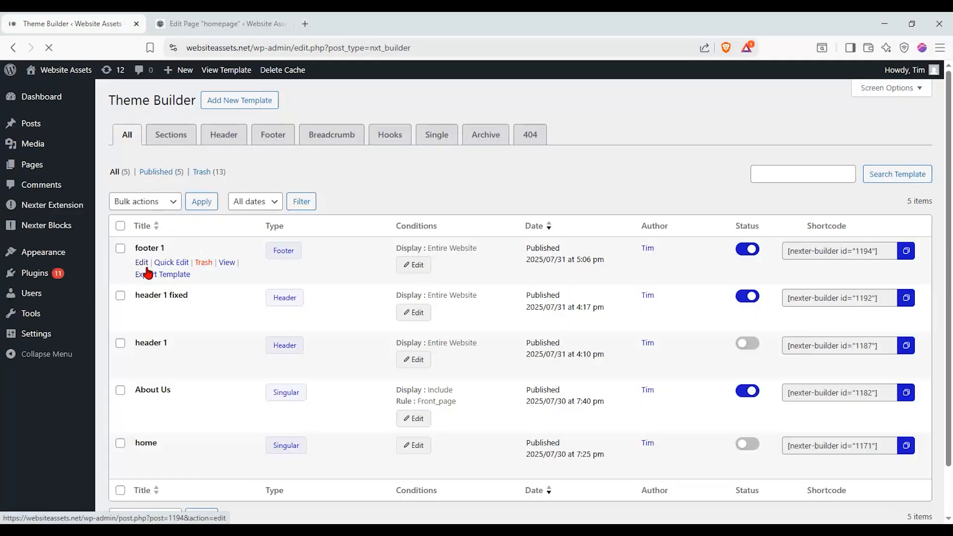
scroll(164, 234, down, 1)
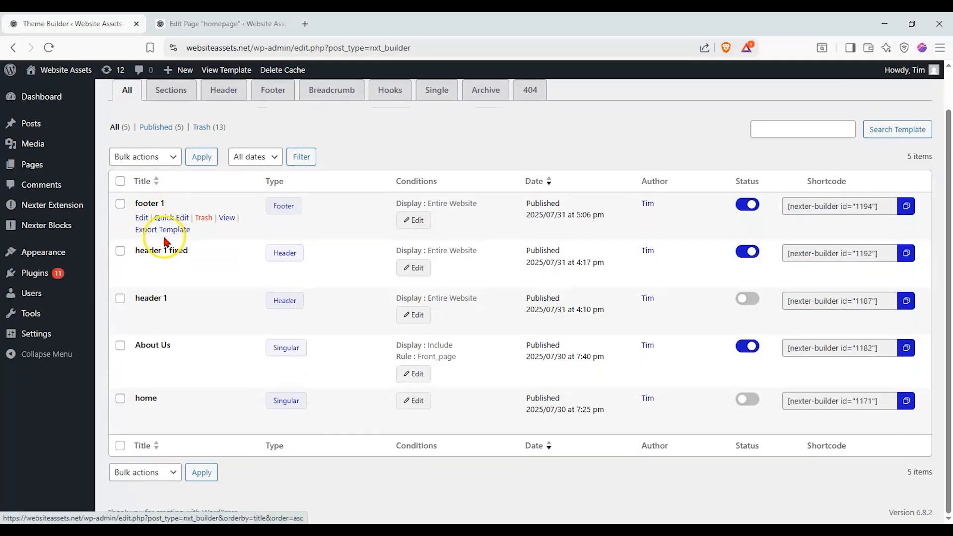
scroll(252, 253, up, 1)
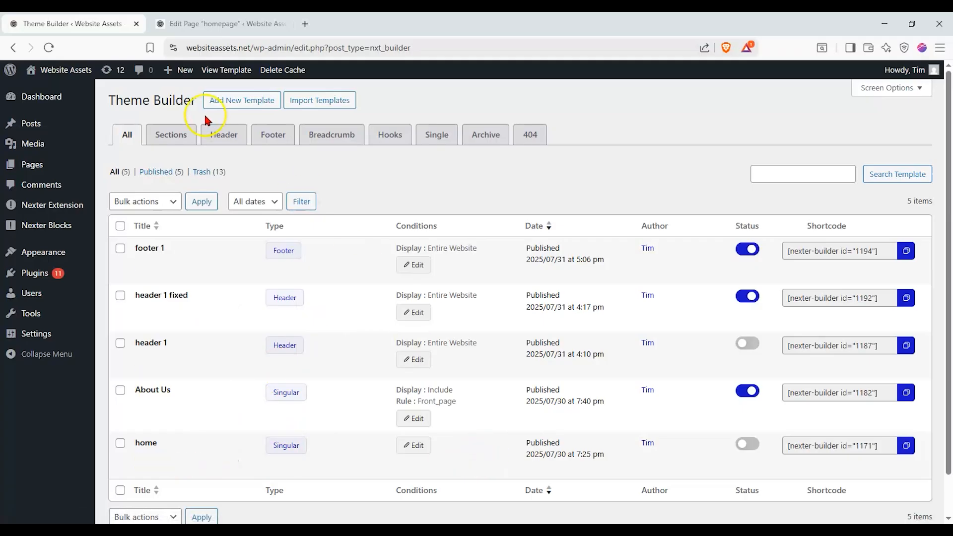
click(434, 134)
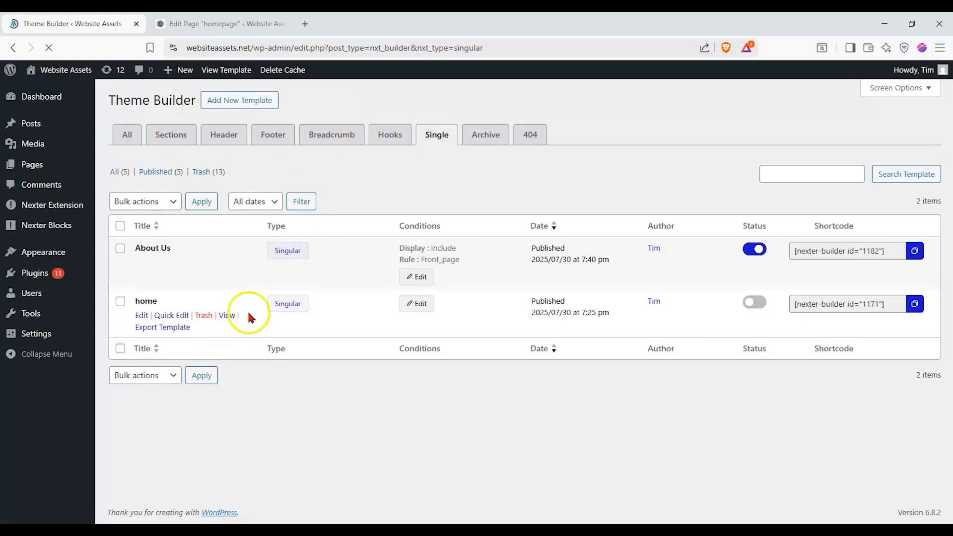
- Load the live site websiteassets.net in place of the homepage editor and examine its front page content
click(223, 24)
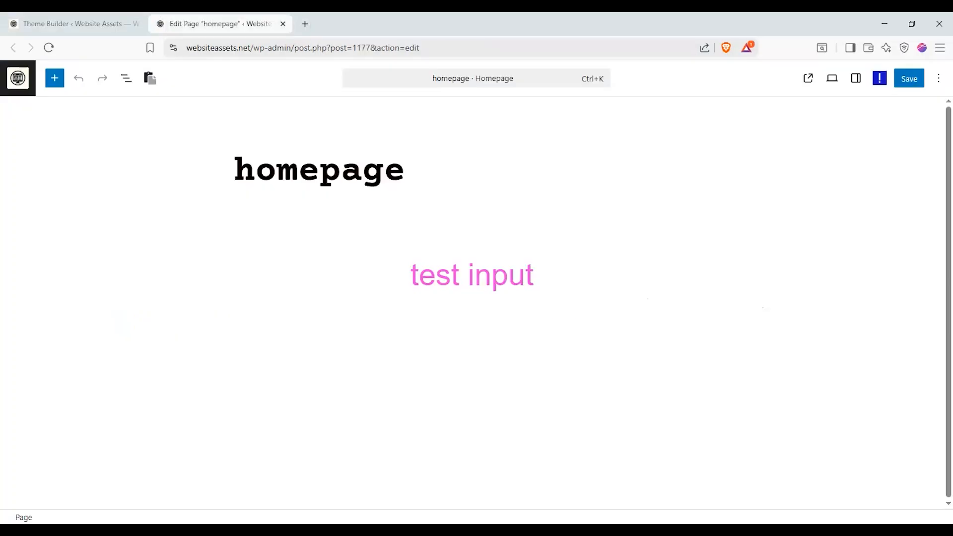
drag(259, 53, 634, 49)
key(BackSpace)
key(Return)
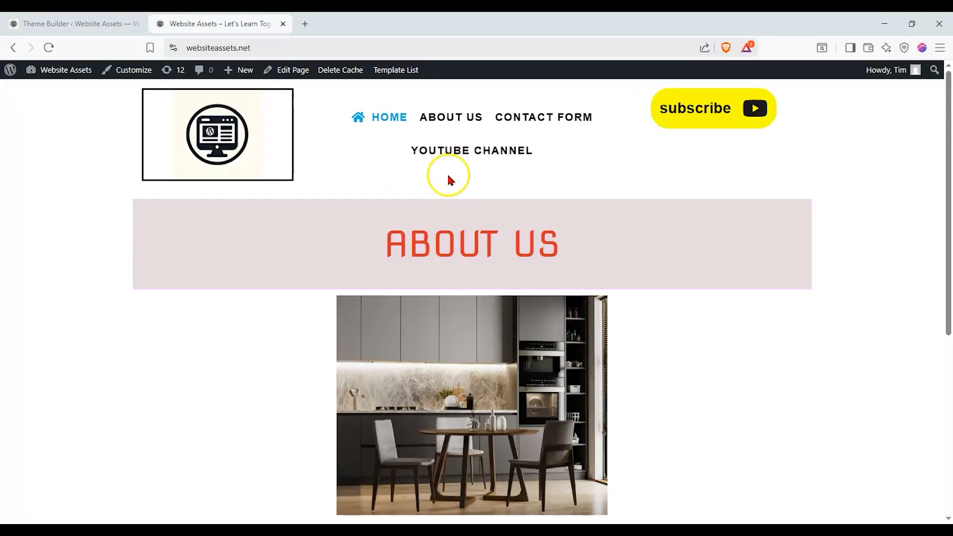
click(74, 24)
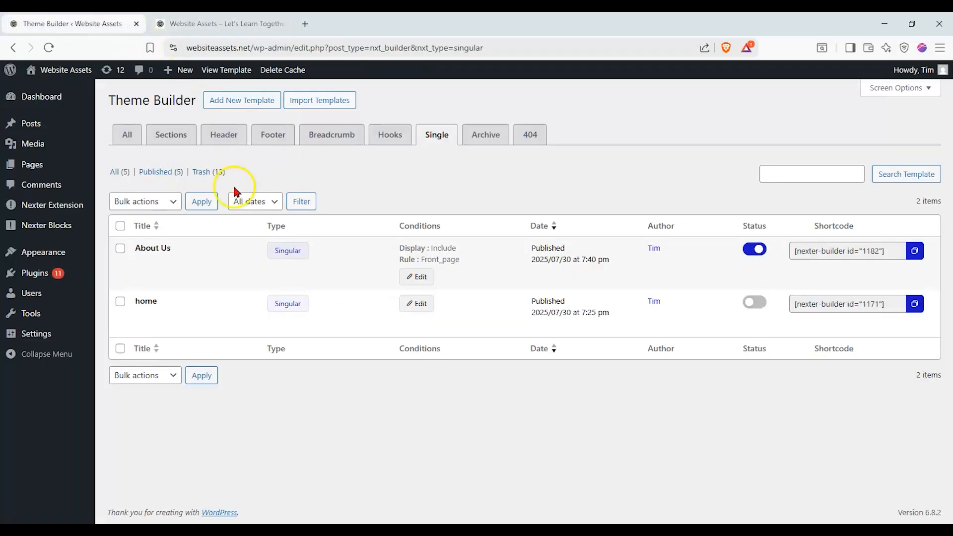
click(219, 24)
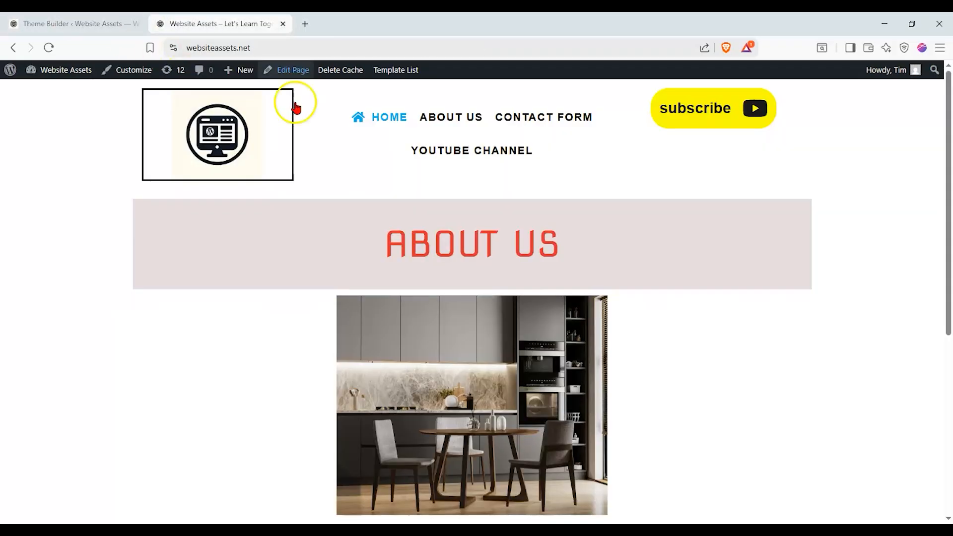
scroll(278, 199, down, 6)
- Open the About Us single template for editing in a separate tab and look through its whole layout
click(74, 24)
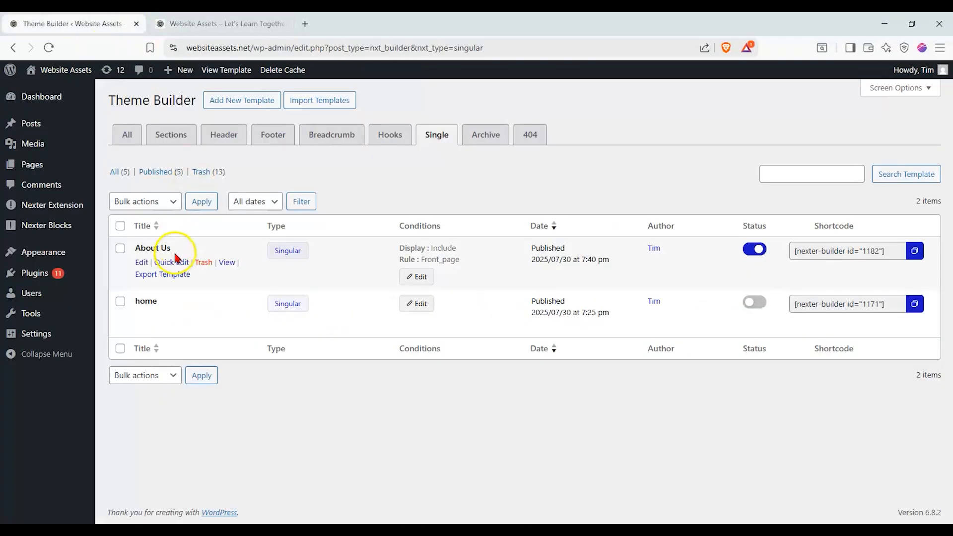
right_click(142, 264)
click(154, 274)
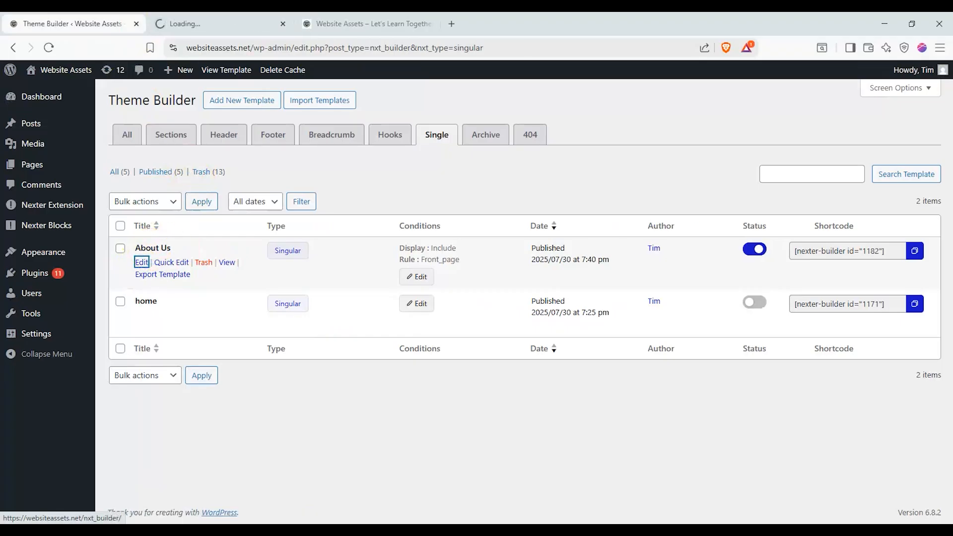
click(223, 24)
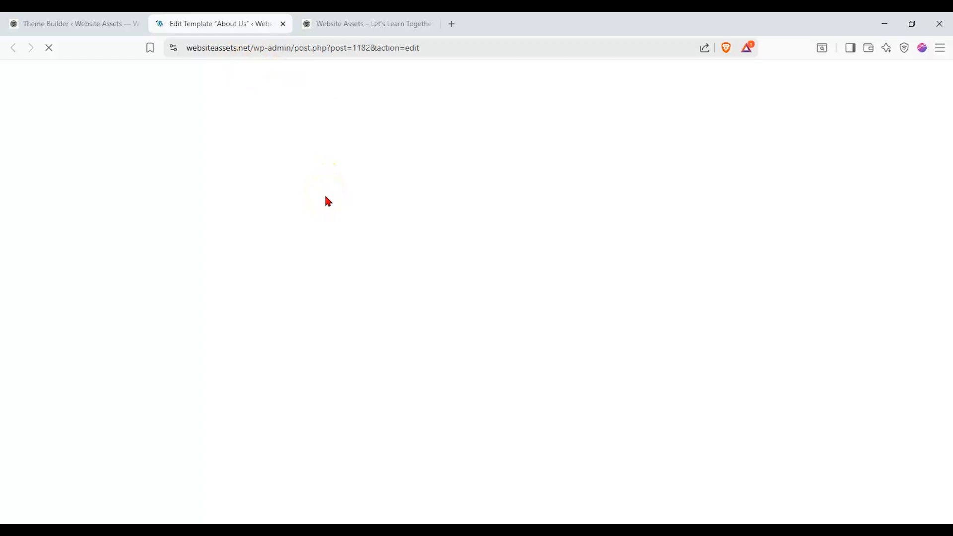
scroll(325, 197, down, 8)
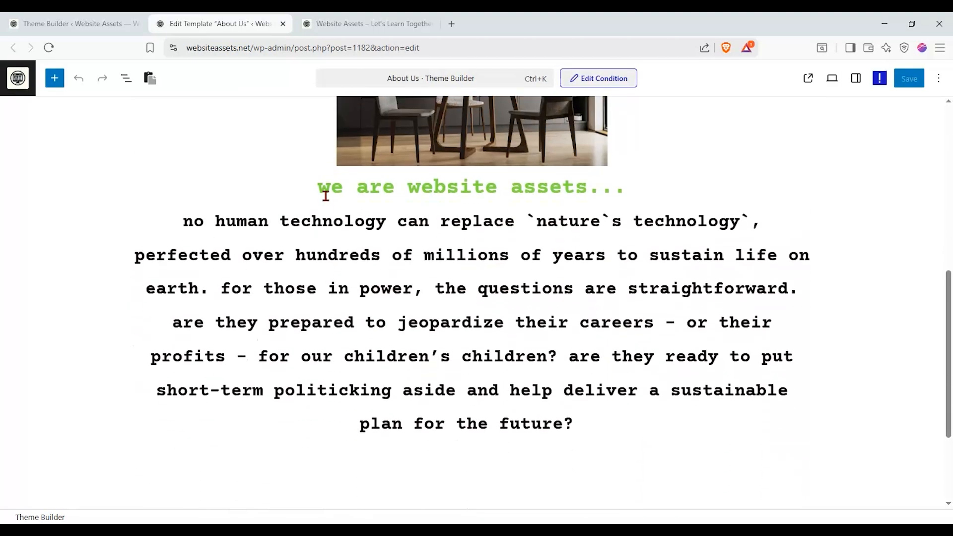
scroll(323, 201, down, 3)
scroll(319, 207, up, 8)
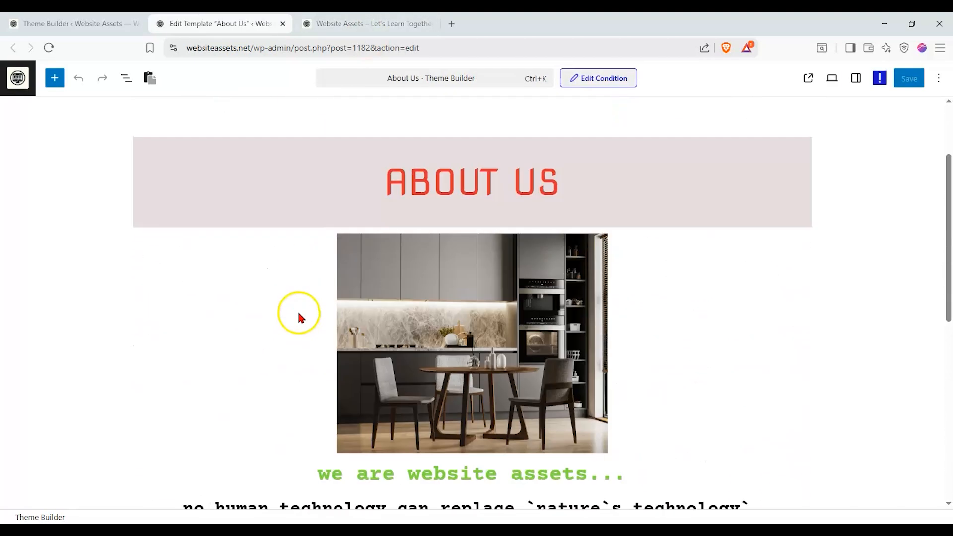
scroll(300, 317, up, 2)
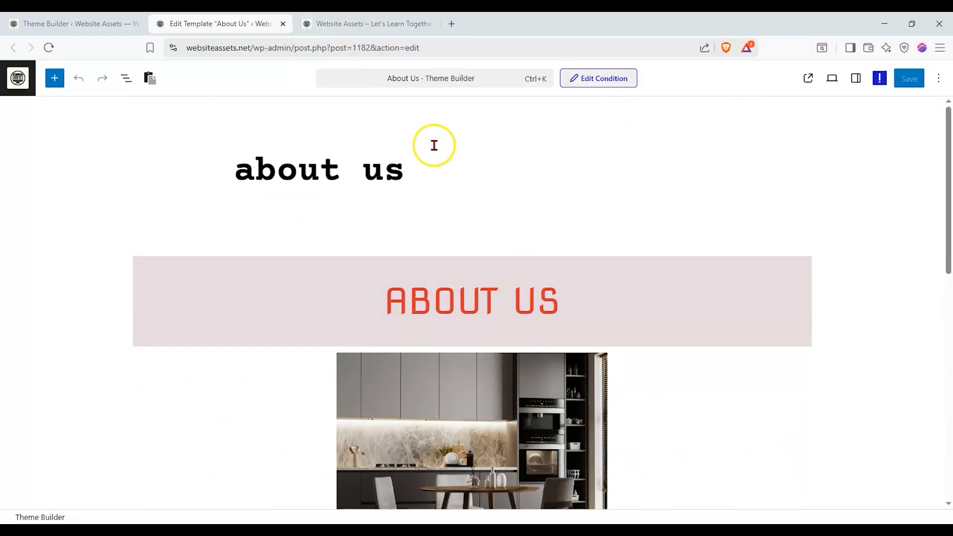
- Compare the live front page's header, body and footer with the About Us template's content in the editor
click(422, 23)
scroll(355, 209, up, 6)
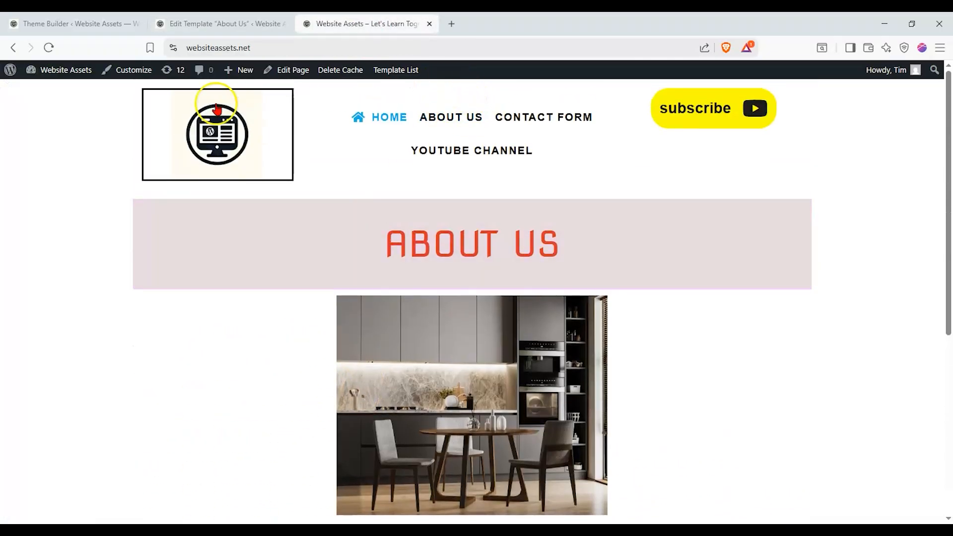
scroll(389, 195, down, 6)
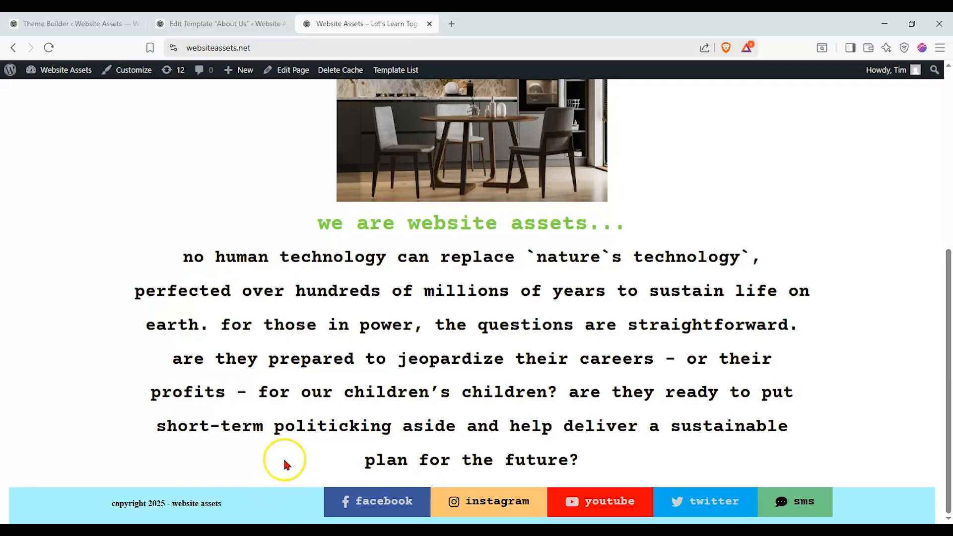
scroll(285, 447, up, 6)
key(ctrl+shift+Tab)
scroll(380, 386, down, 8)
scroll(370, 394, up, 9)
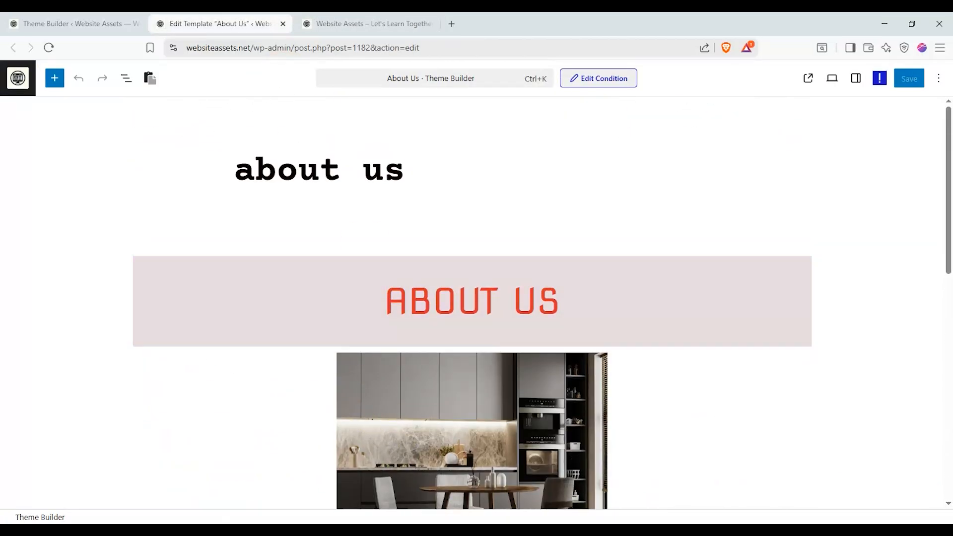
- Disable the About Us template among the Single templates and reload the live front page to check its content
click(79, 23)
click(235, 133)
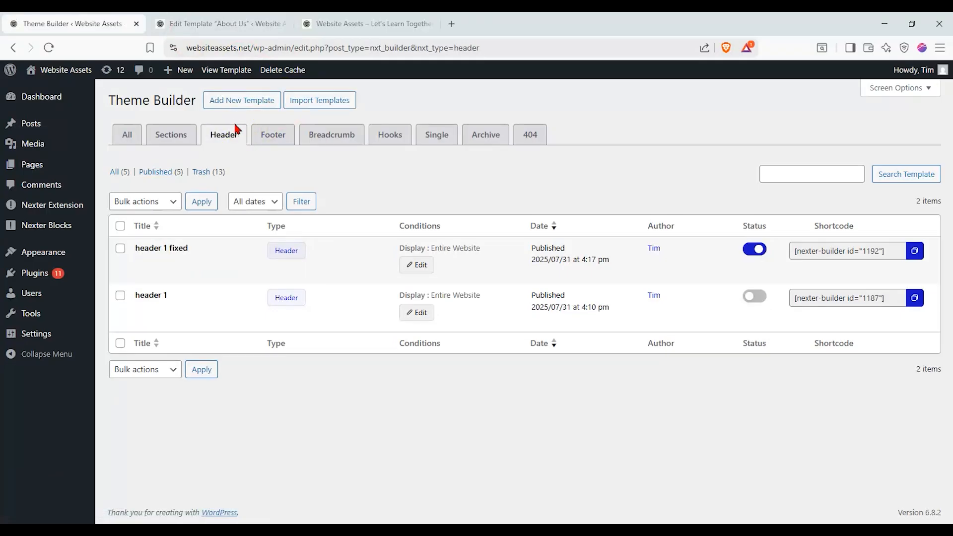
click(431, 132)
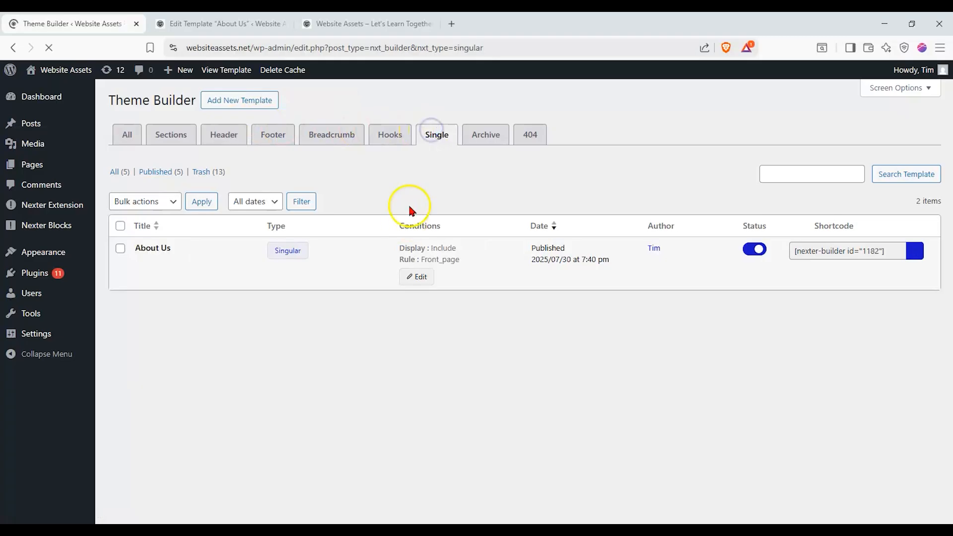
click(754, 249)
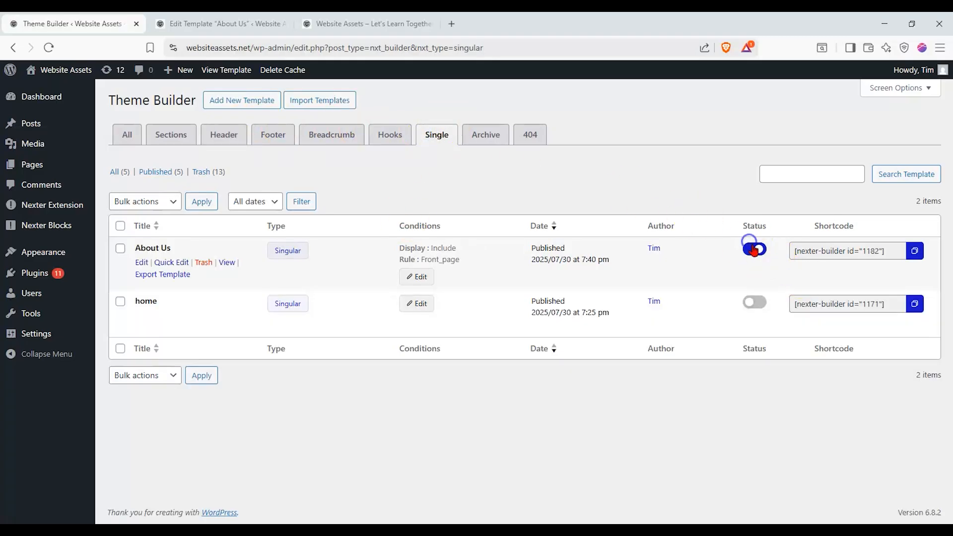
click(347, 25)
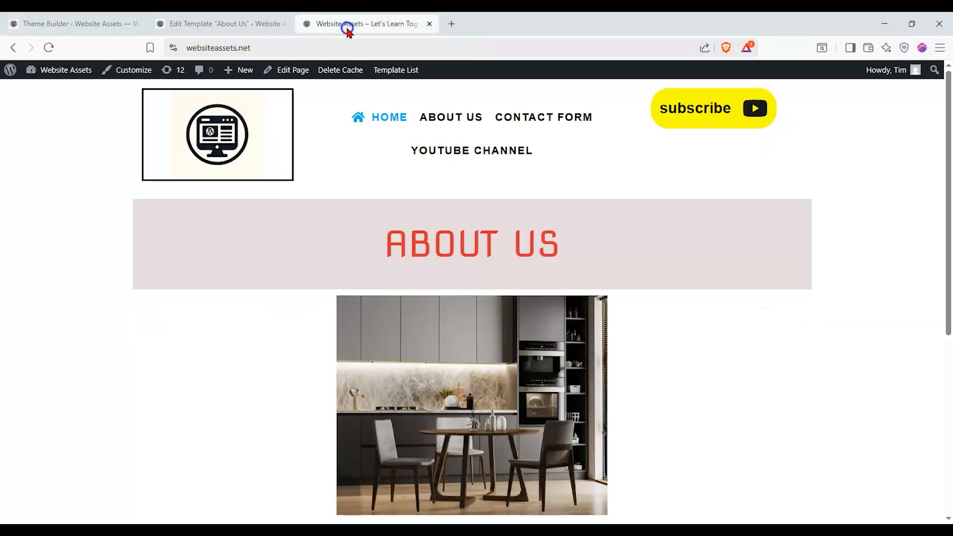
click(49, 48)
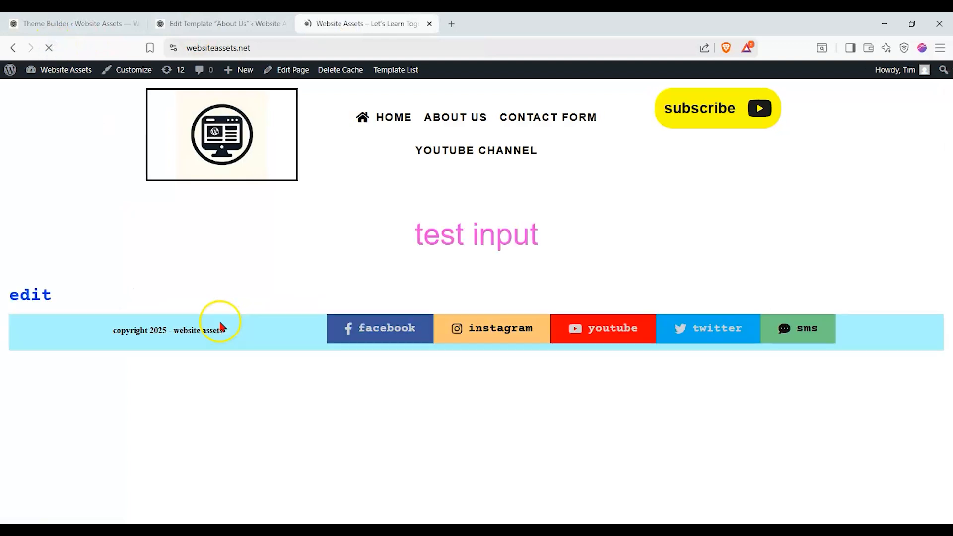
drag(415, 234, 521, 232)
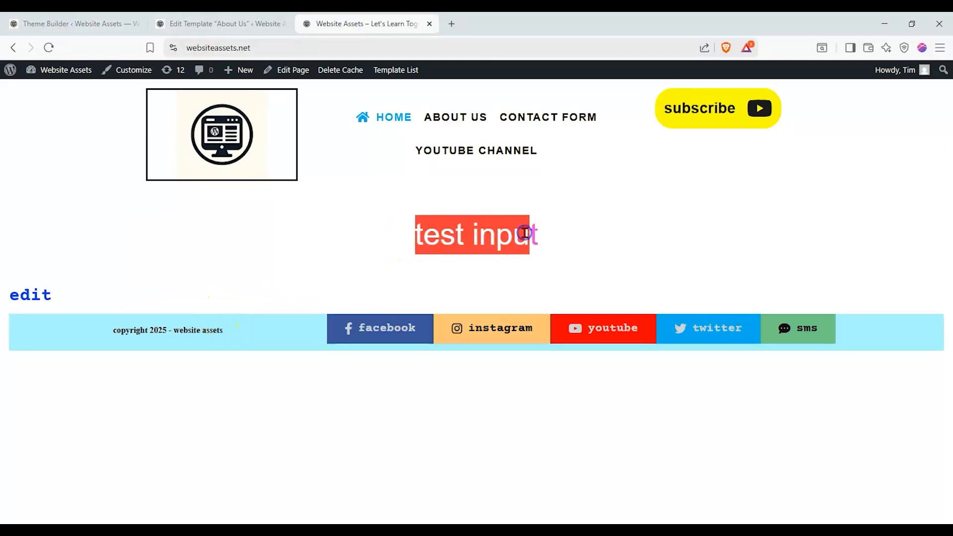
click(524, 234)
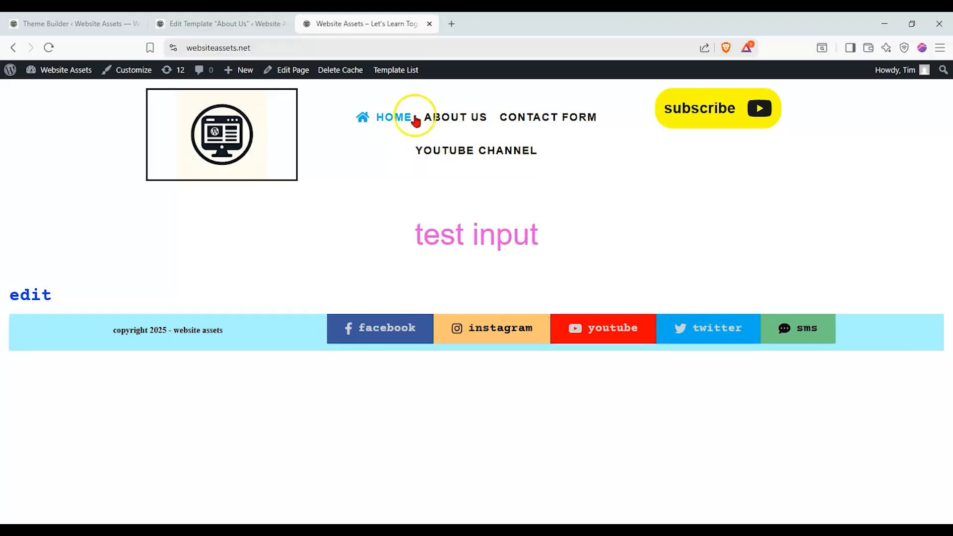
- Close the About Us template editor, enable the home single template and reload the live front page
click(223, 21)
click(74, 21)
click(283, 25)
click(754, 302)
click(218, 24)
click(49, 47)
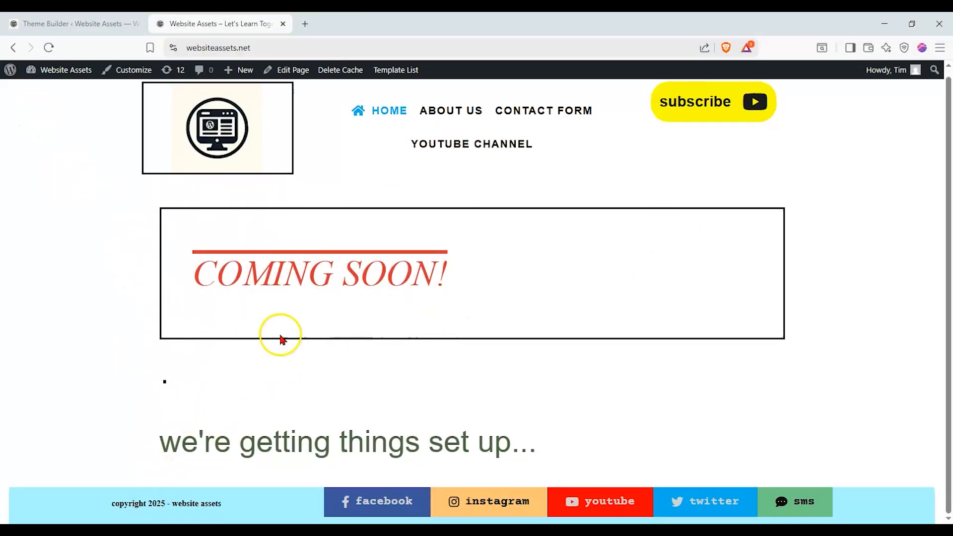
- Disable the home template, re-enable the About Us template, then reload and look through the live front page
click(74, 23)
click(755, 302)
click(755, 249)
click(164, 24)
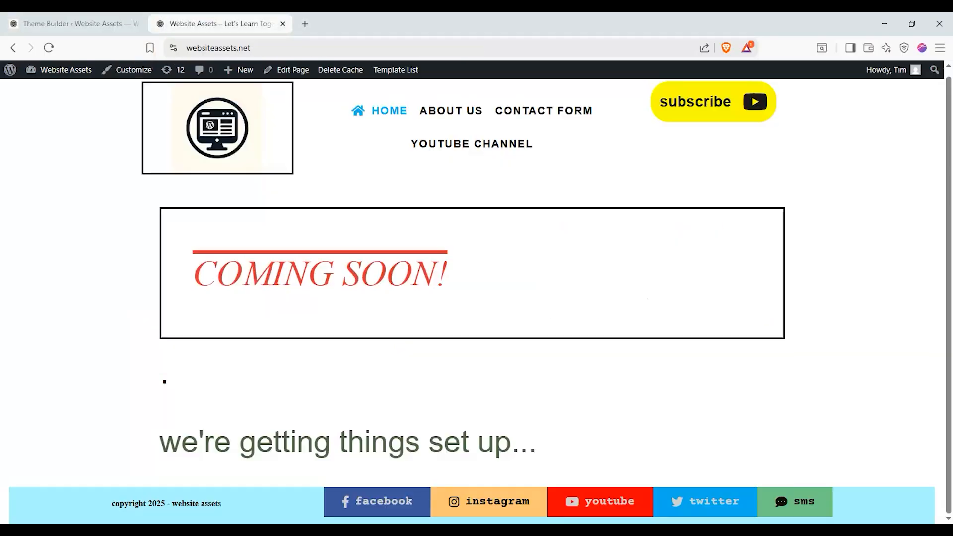
click(49, 47)
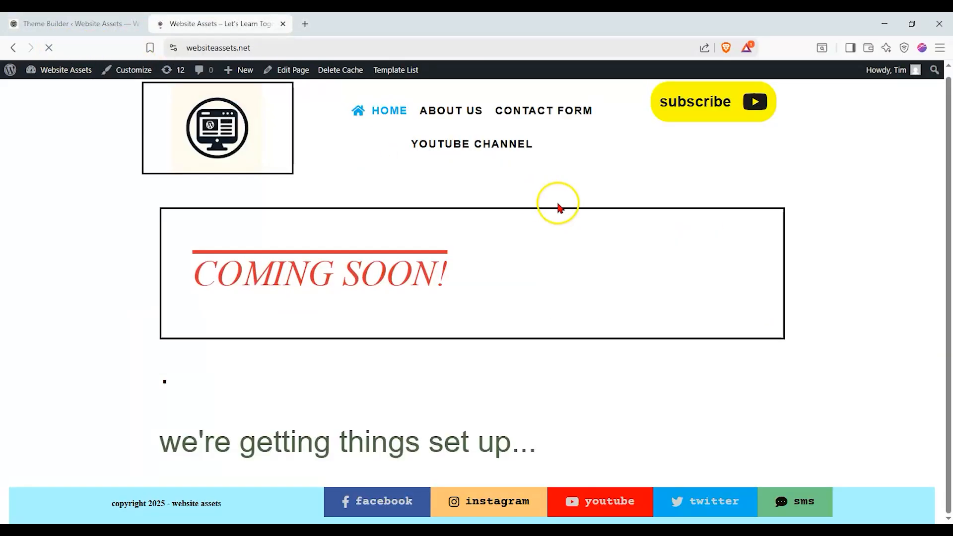
scroll(291, 209, down, 5)
scroll(290, 222, down, 2)
scroll(288, 226, up, 6)
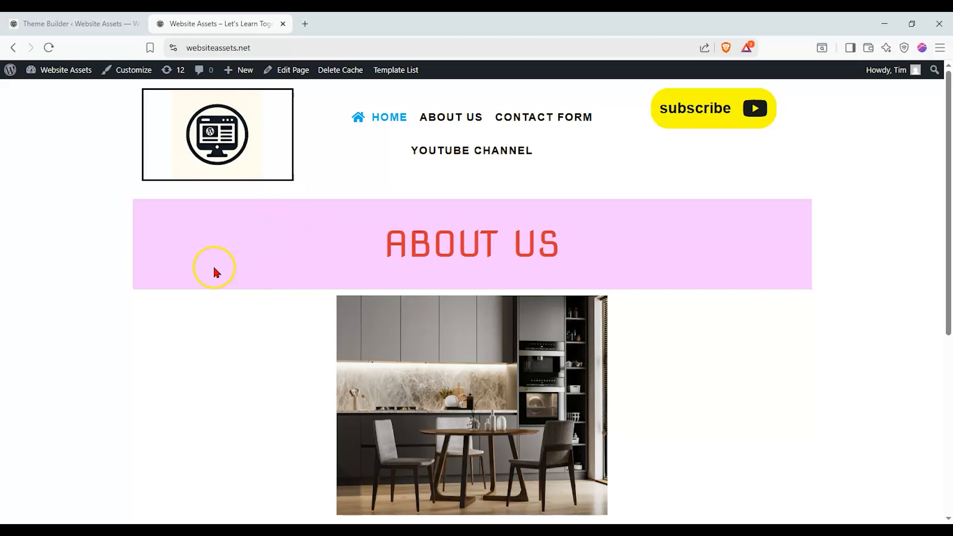
- Compare the live front page with the Single templates listed in the Theme Builder
scroll(213, 266, down, 2)
click(74, 23)
mouse_move(45, 161)
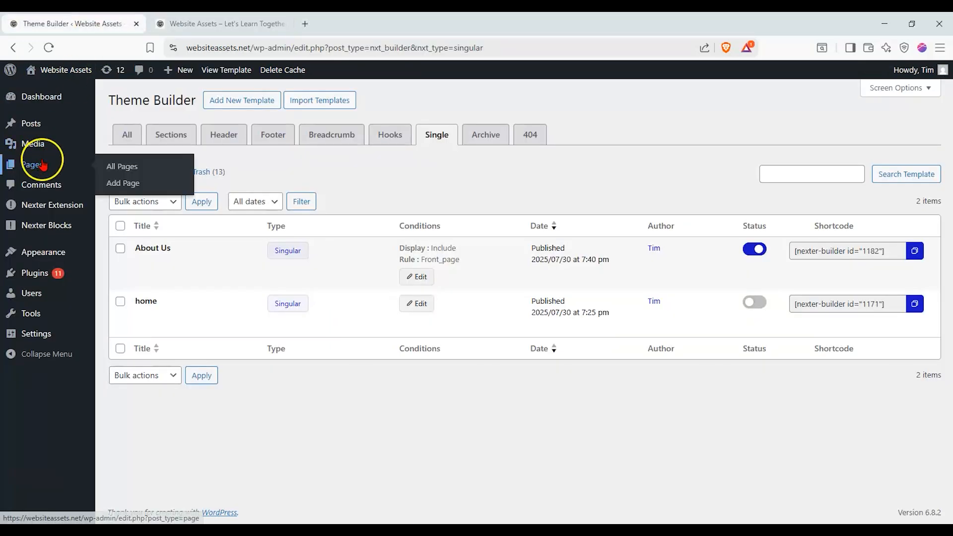
click(173, 25)
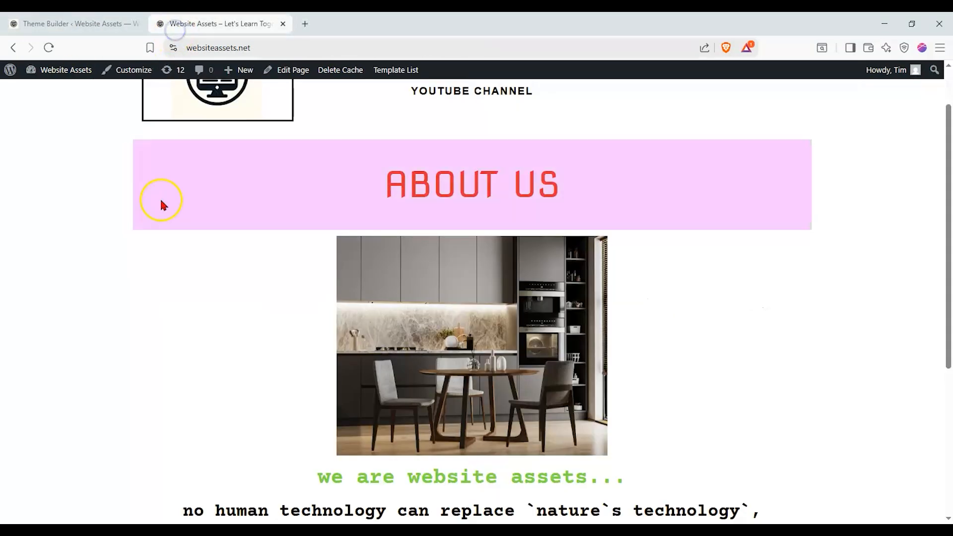
click(120, 24)
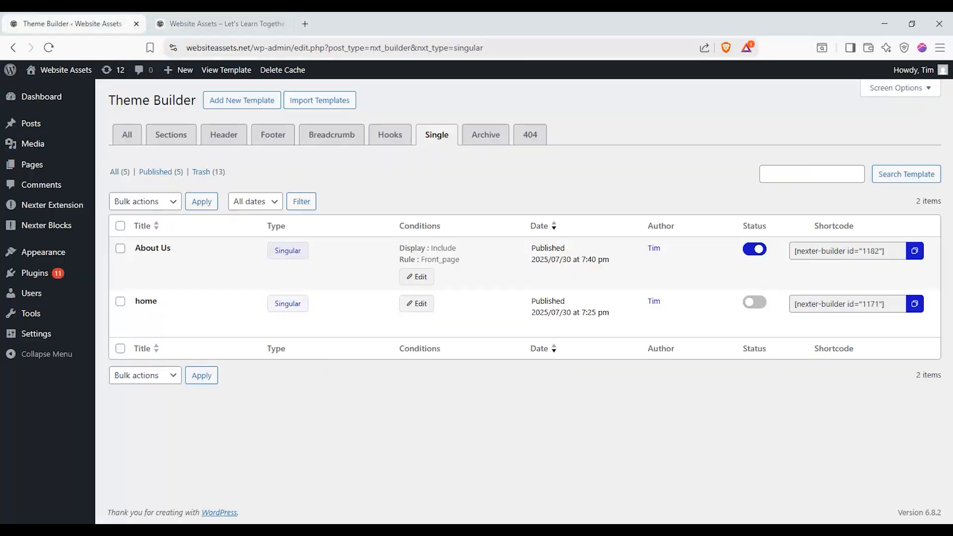
click(456, 185)
click(250, 26)
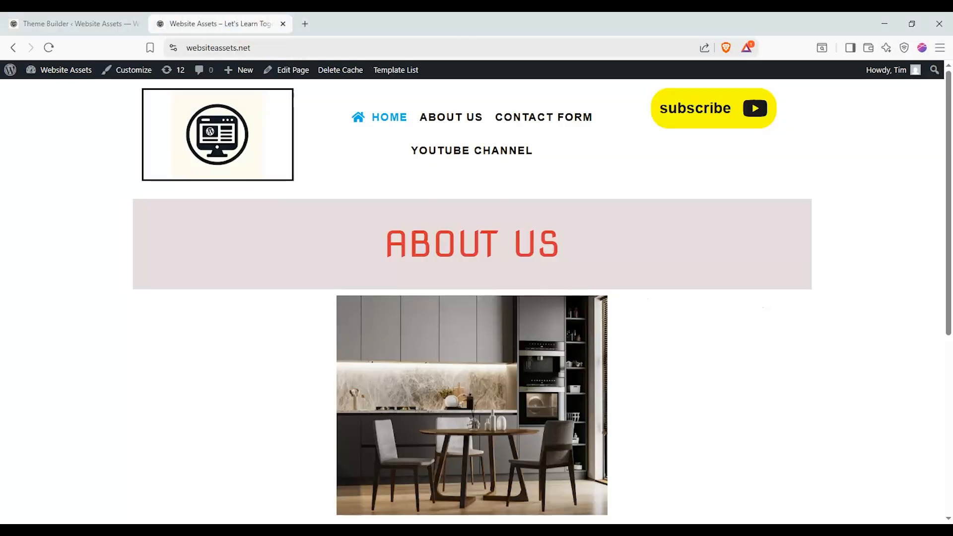
- Look through the live front page from the header and About Us banner down through the body content
scroll(113, 332, down, 6)
scroll(111, 333, up, 6)
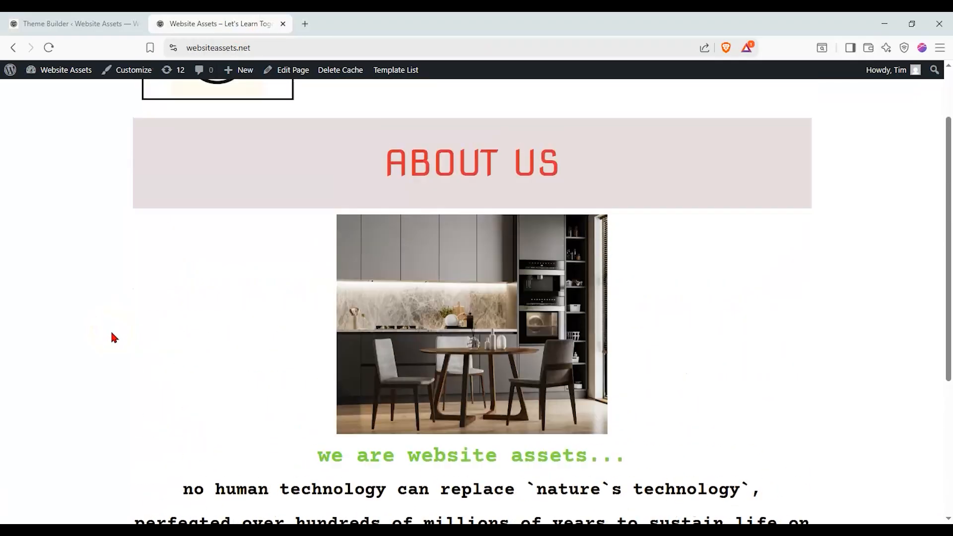
scroll(112, 335, down, 1)
scroll(149, 315, down, 2)
scroll(318, 219, down, 1)
scroll(326, 219, up, 3)
scroll(327, 223, up, 1)
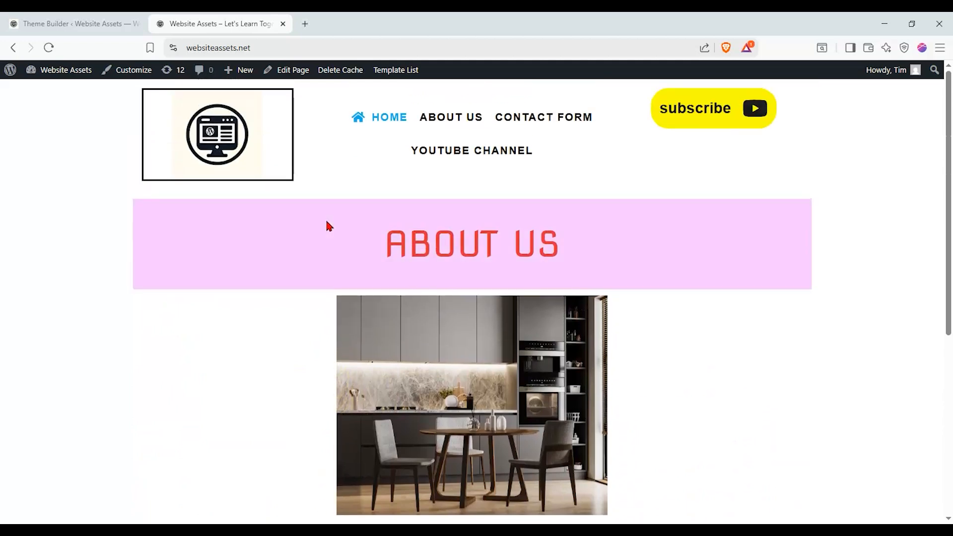
scroll(326, 224, down, 1)
scroll(327, 227, up, 1)
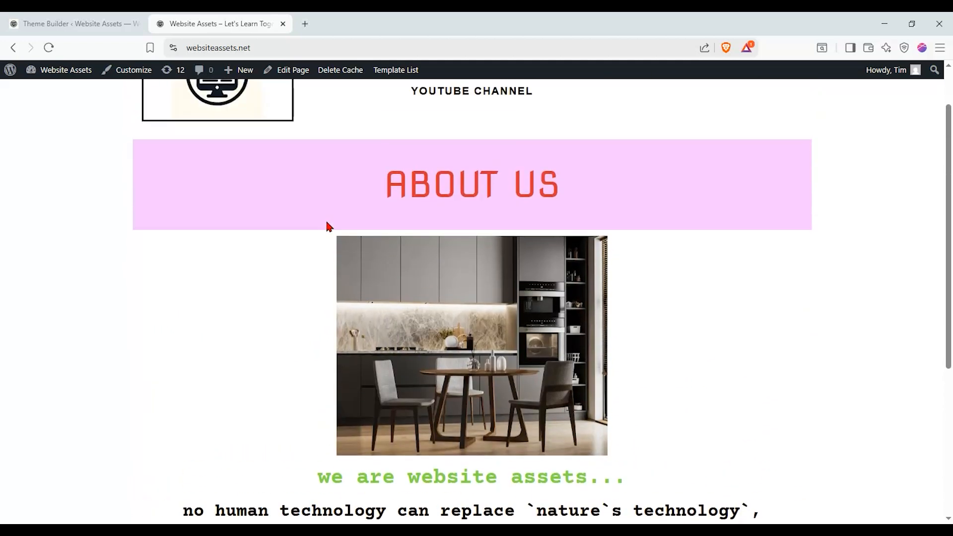
scroll(311, 223, down, 1)
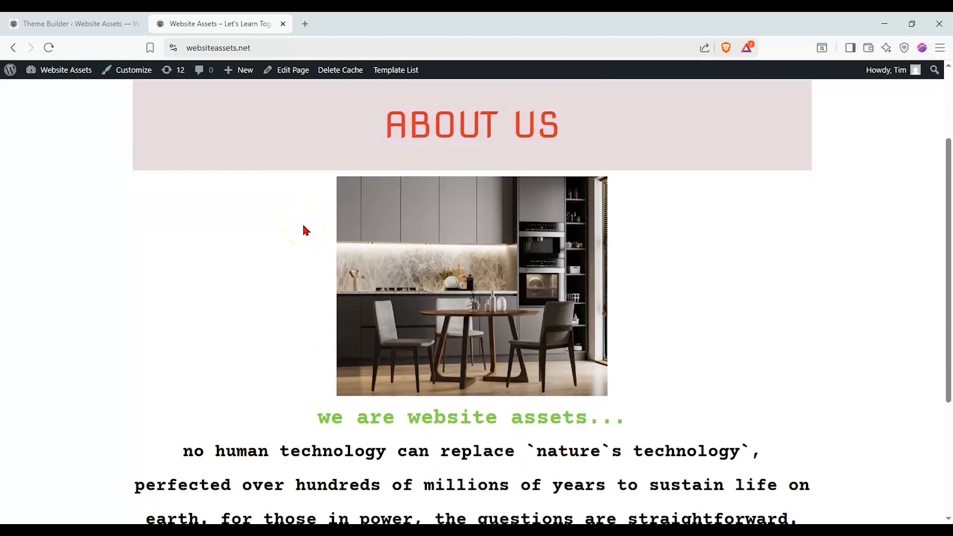
scroll(303, 226, up, 1)
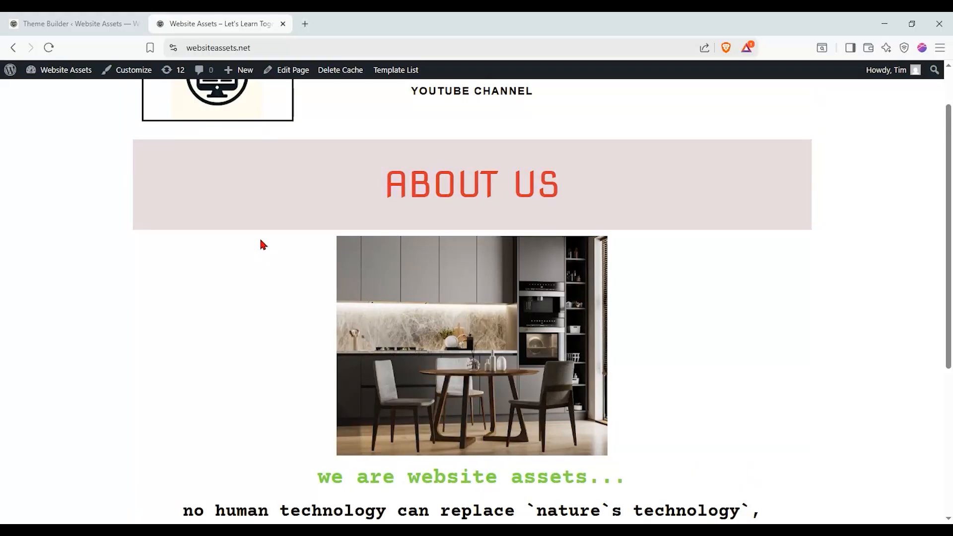
scroll(259, 243, up, 1)
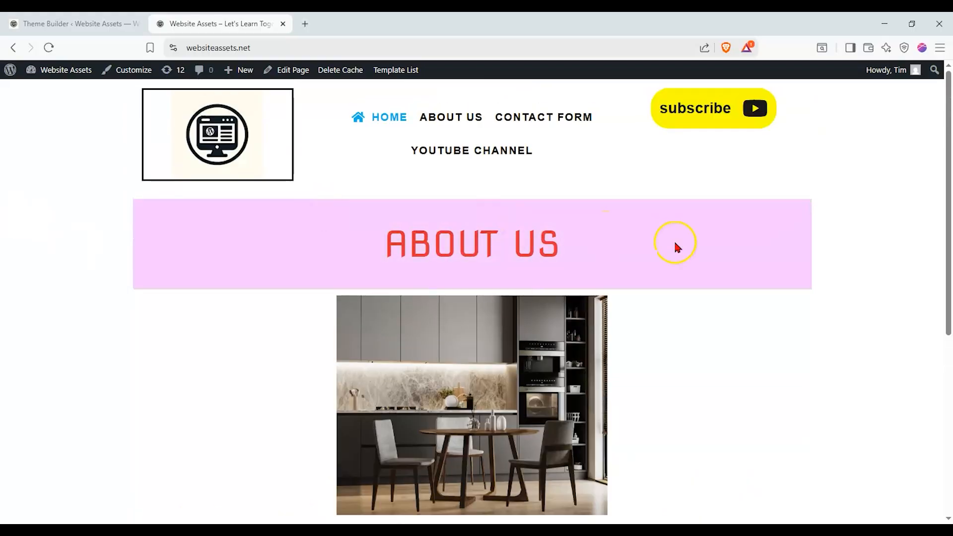
scroll(43, 377, down, 2)
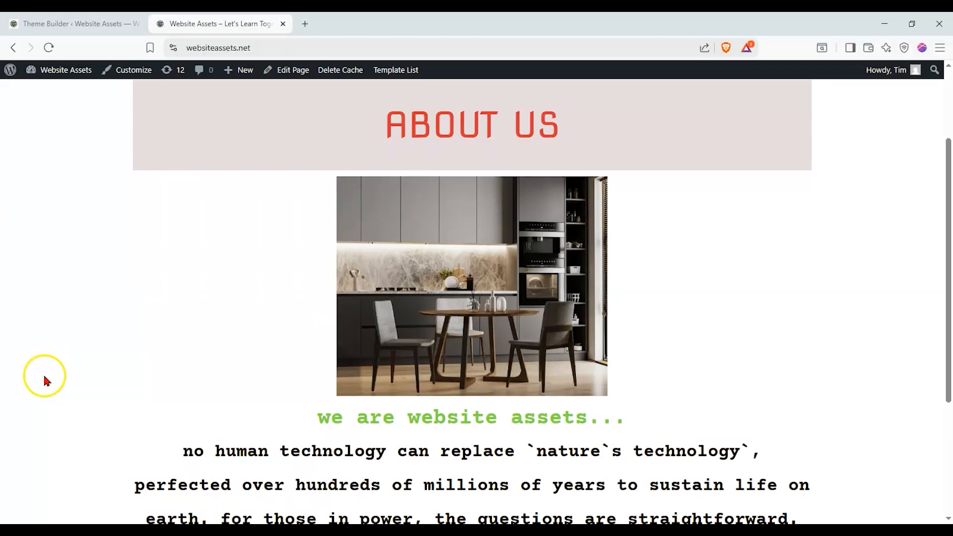
scroll(50, 370, up, 2)
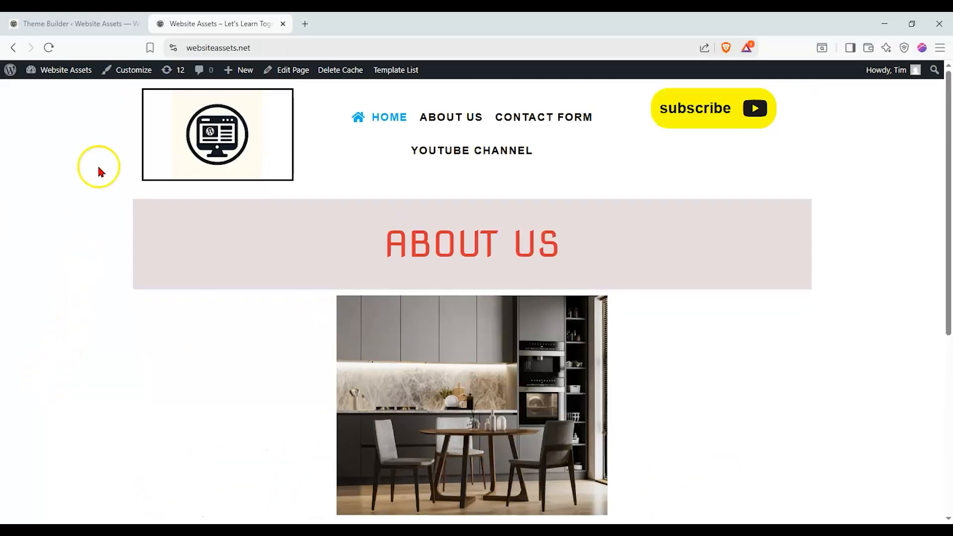
- Create a Singular template named "professional homepage" in the Theme Builder with the display condition Include Front Page
click(94, 26)
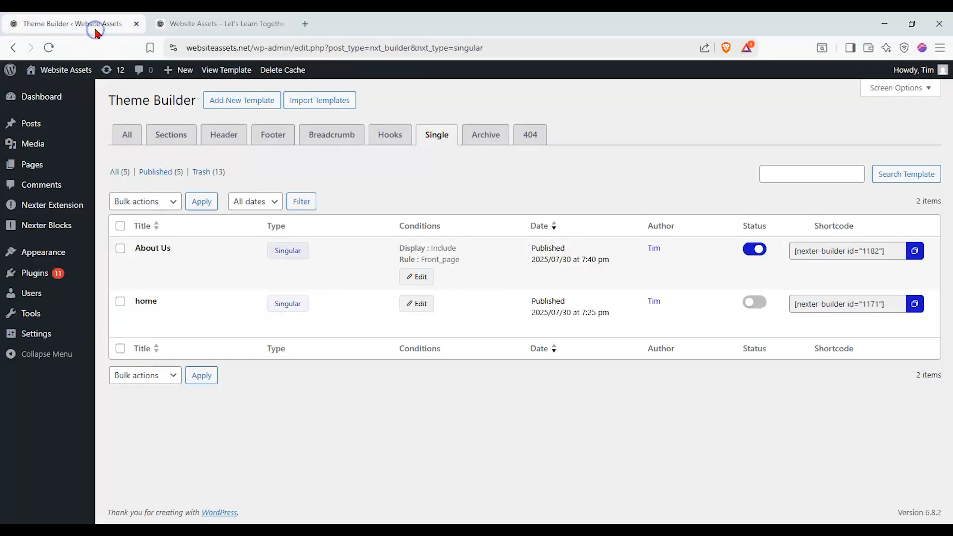
click(234, 111)
click(429, 287)
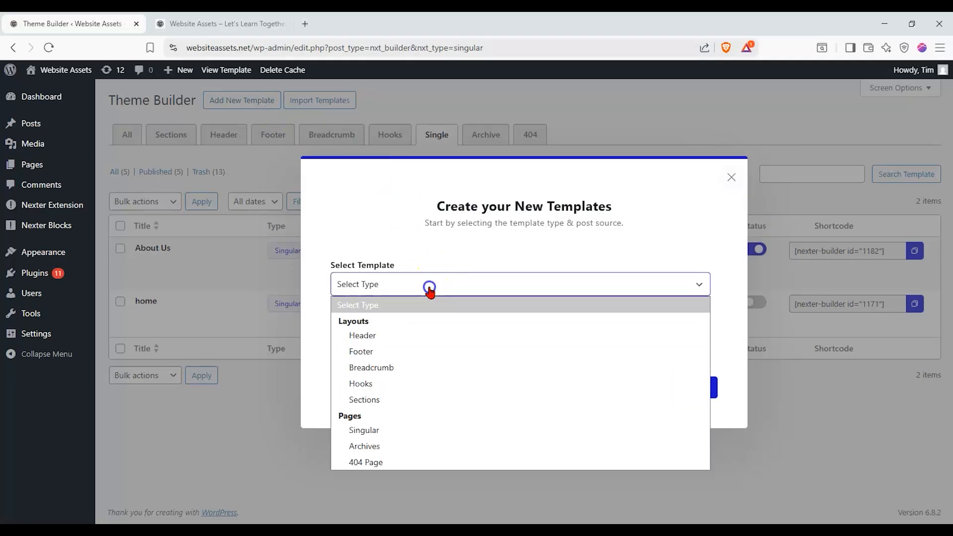
click(395, 430)
click(439, 337)
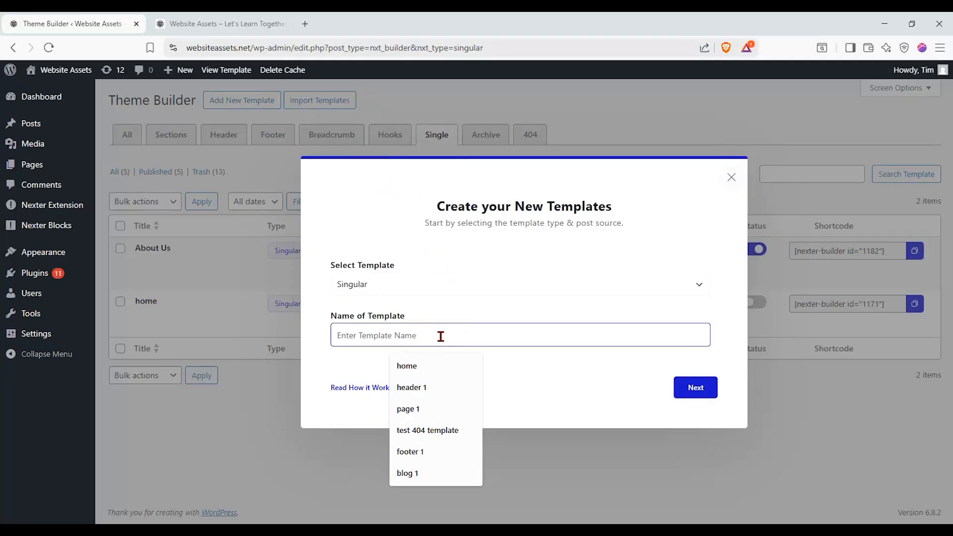
text(professional homepage)
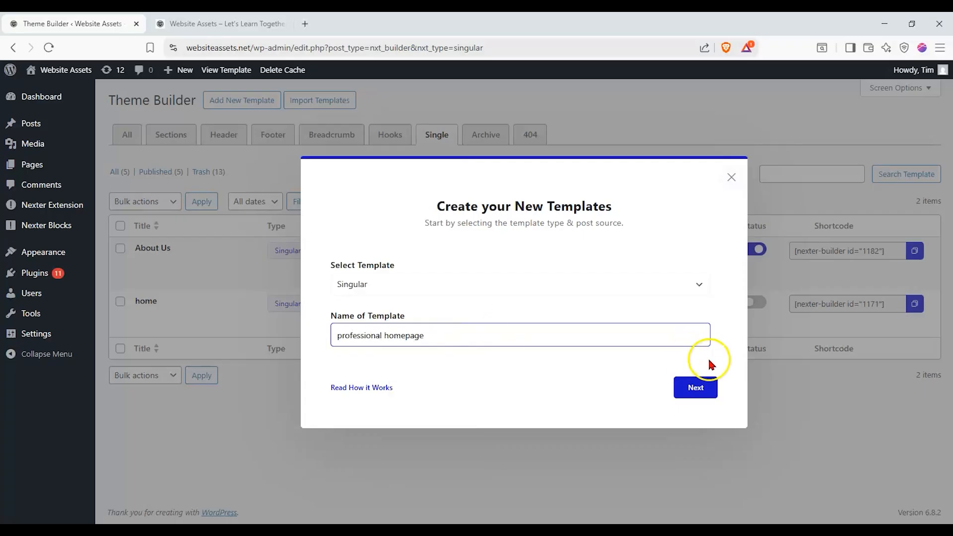
click(703, 385)
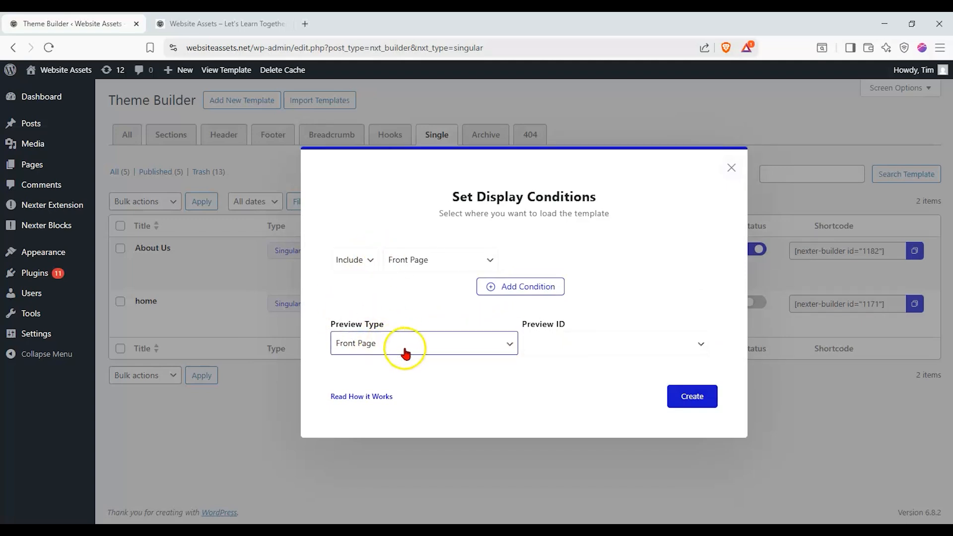
click(687, 395)
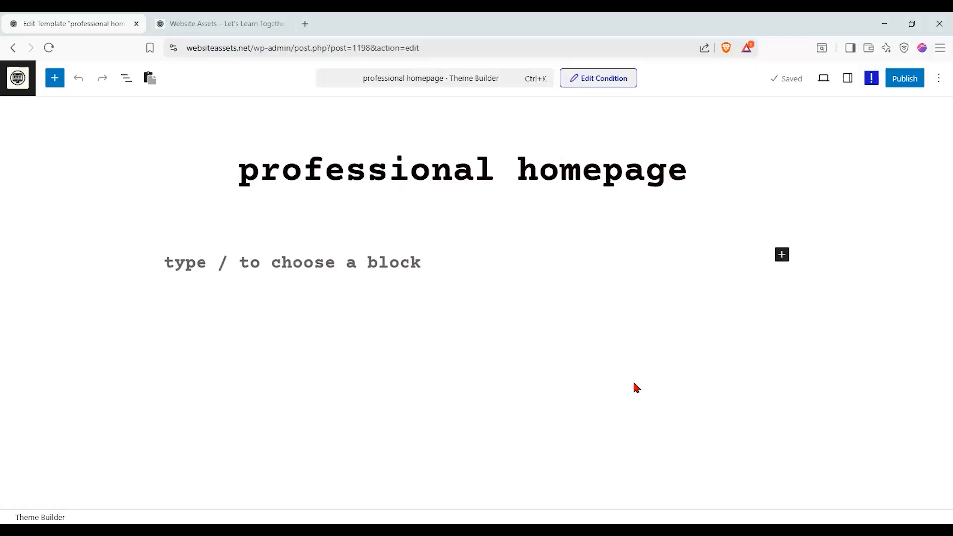
- Show the new template's settings and examine the editor's view and tool options
click(848, 78)
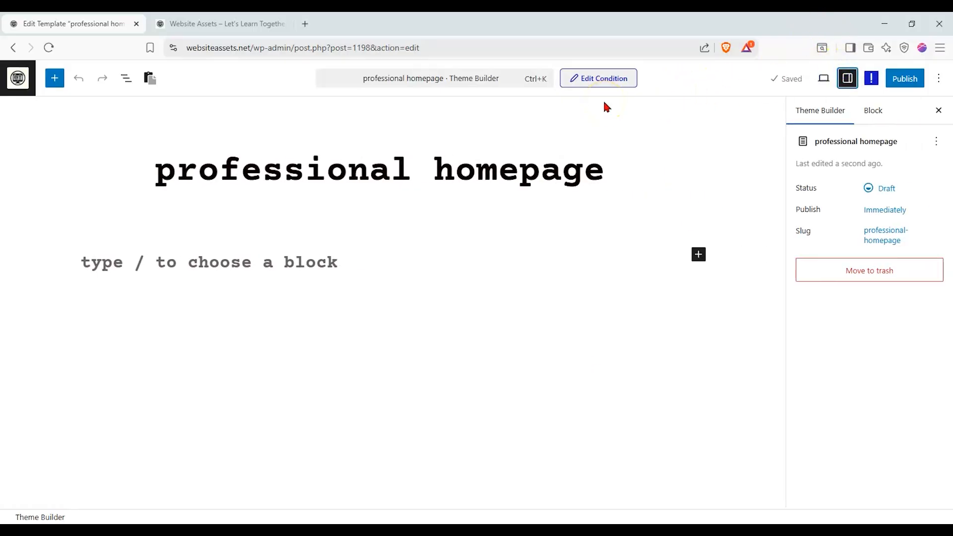
click(939, 77)
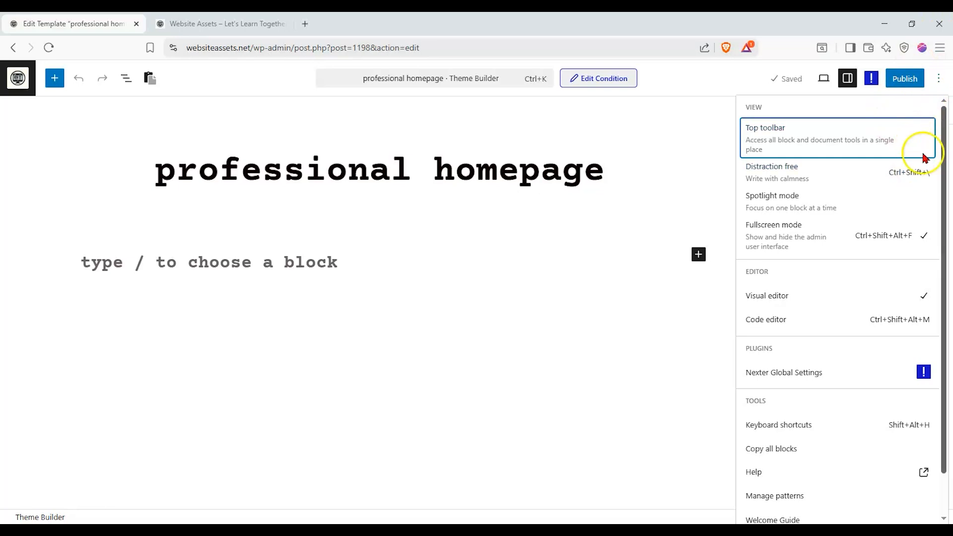
click(938, 80)
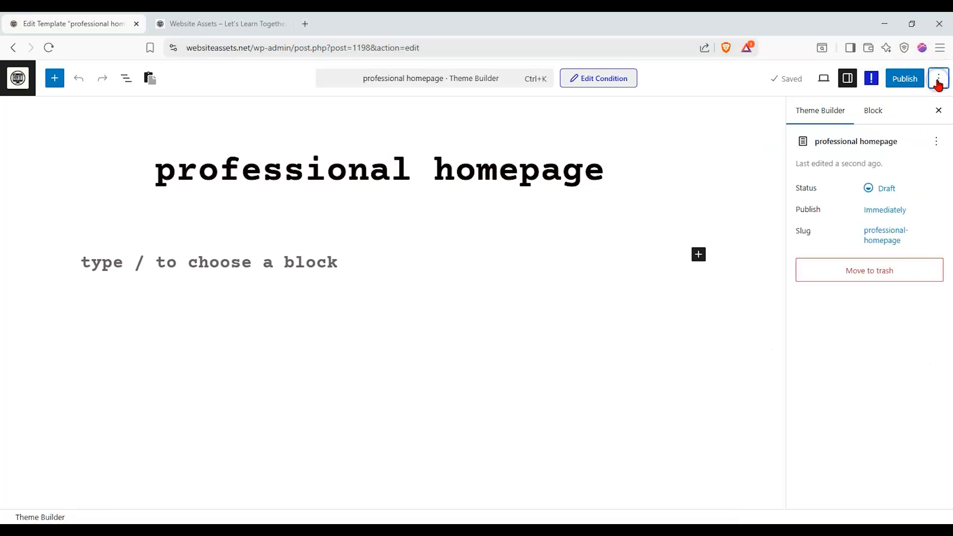
click(908, 80)
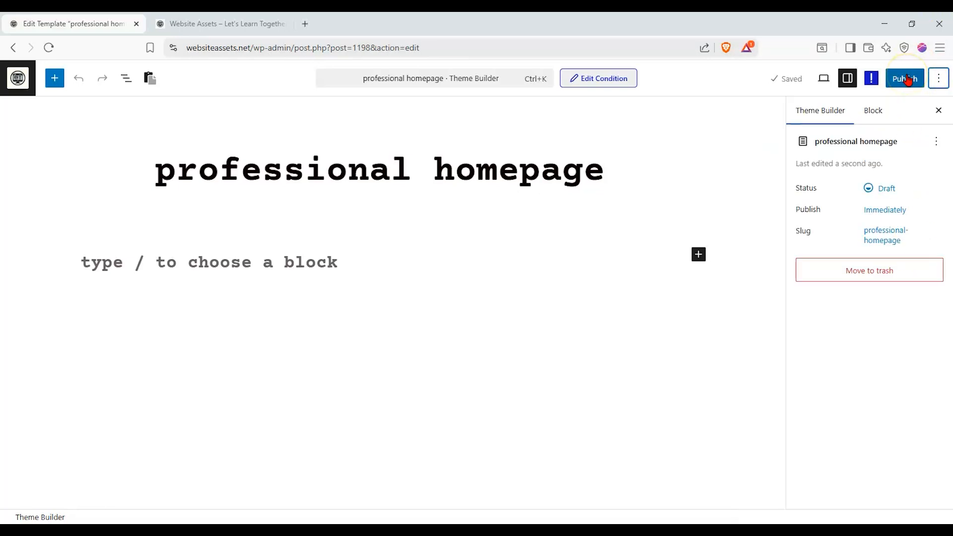
click(198, 25)
click(92, 25)
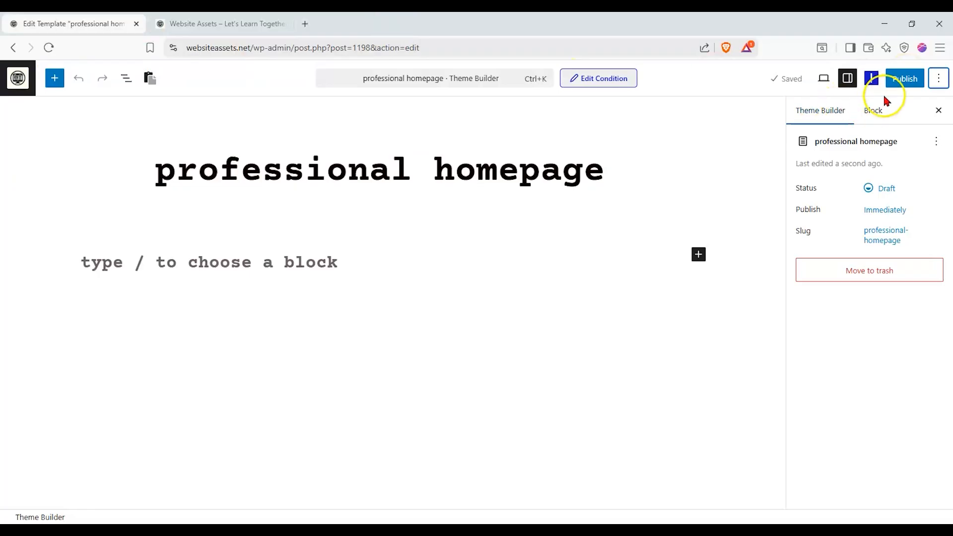
- Review the Nexter Customiser's global presets and extra settings, then collapse the presets
click(873, 80)
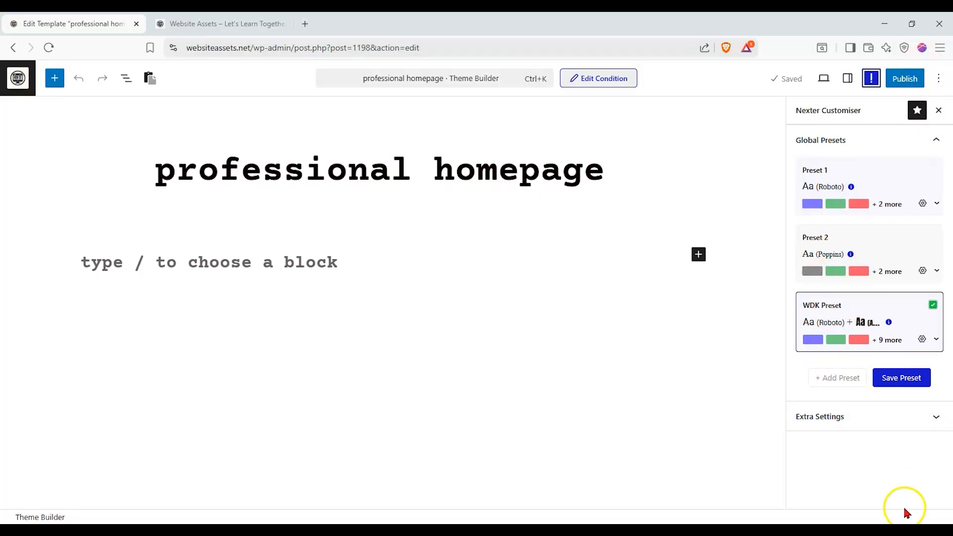
click(909, 417)
click(909, 413)
click(935, 131)
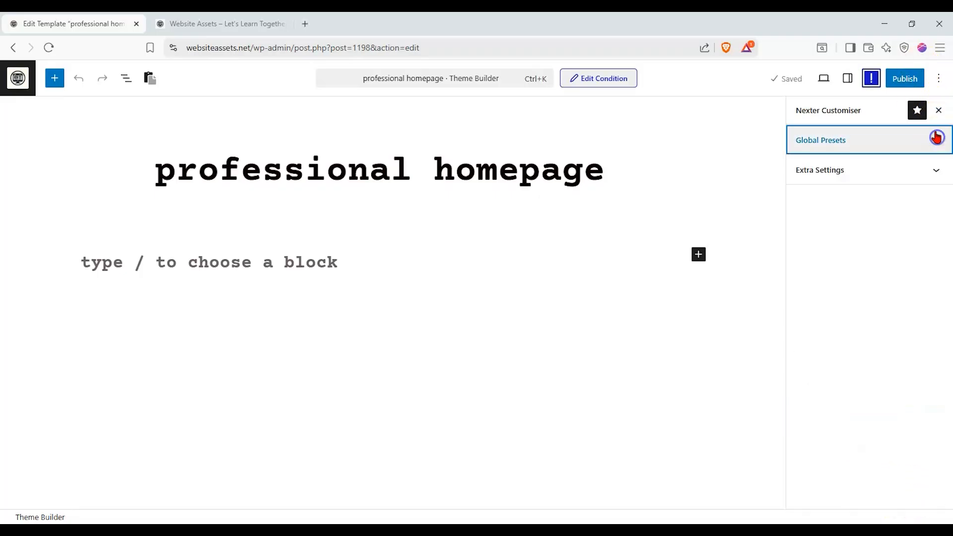
- Return to the template's own settings and check the block settings beside them
click(847, 79)
click(848, 80)
click(849, 80)
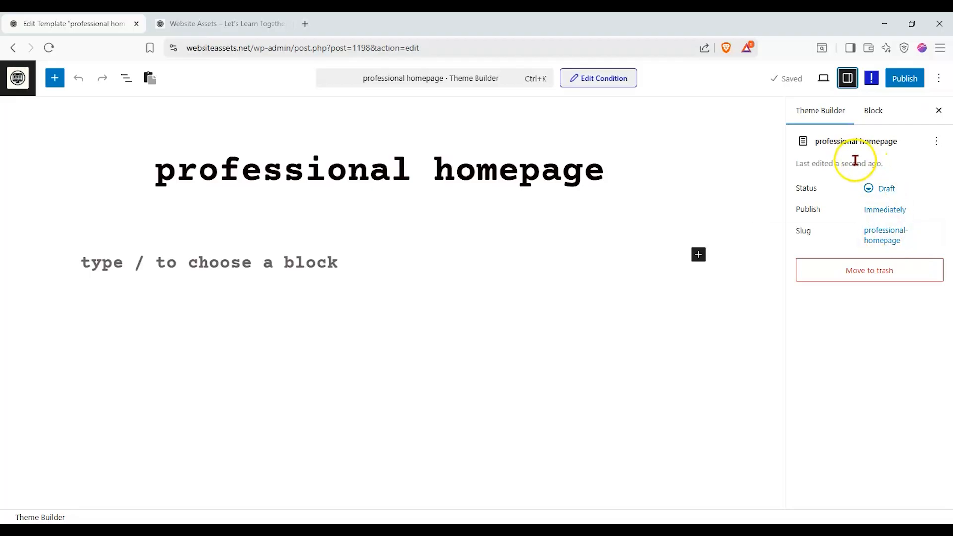
click(872, 111)
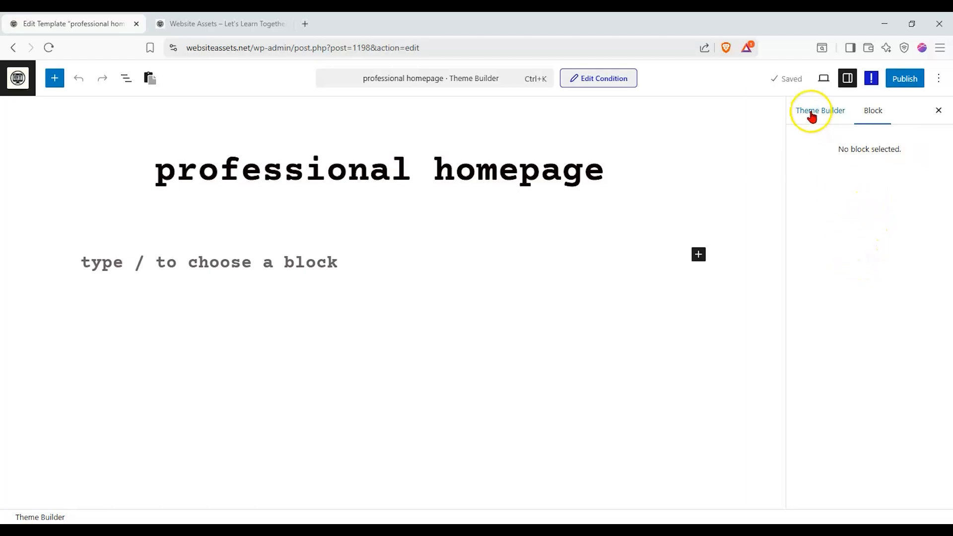
- Review the template's display conditions, available locations, type and name, and close the dialog without saving
click(580, 78)
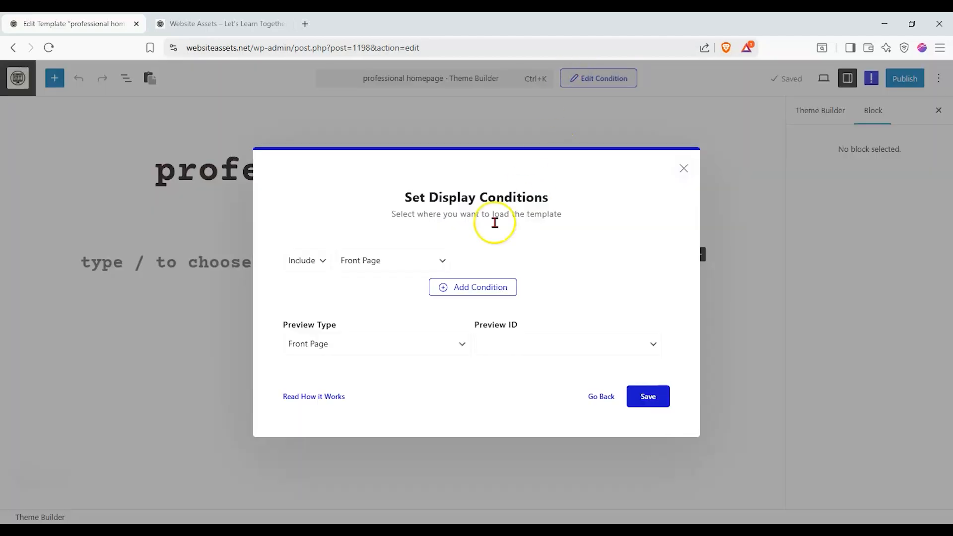
click(437, 269)
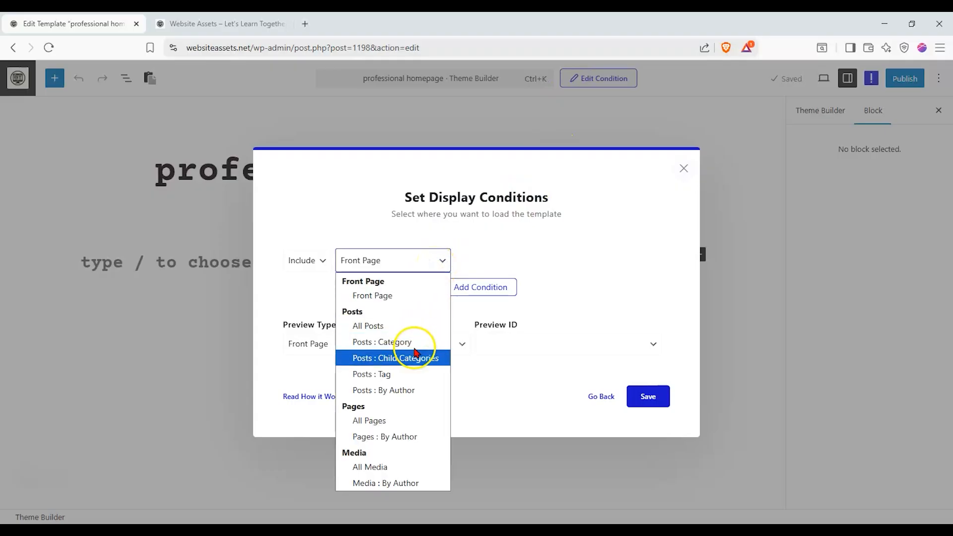
click(515, 375)
click(599, 395)
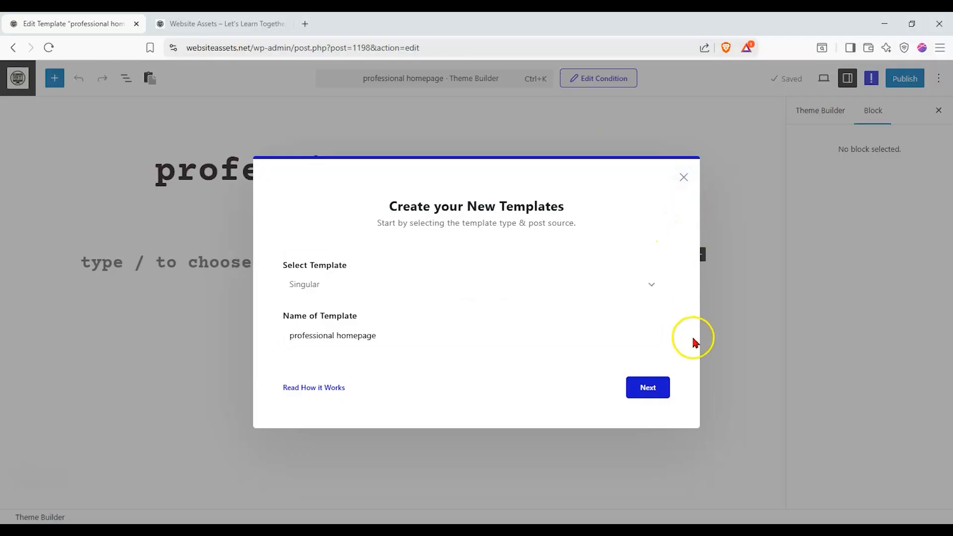
click(677, 391)
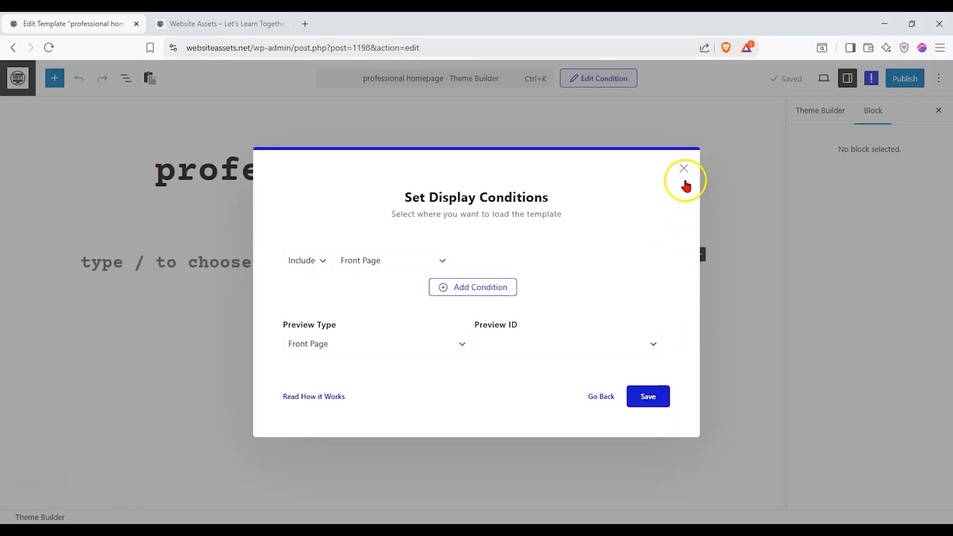
click(684, 178)
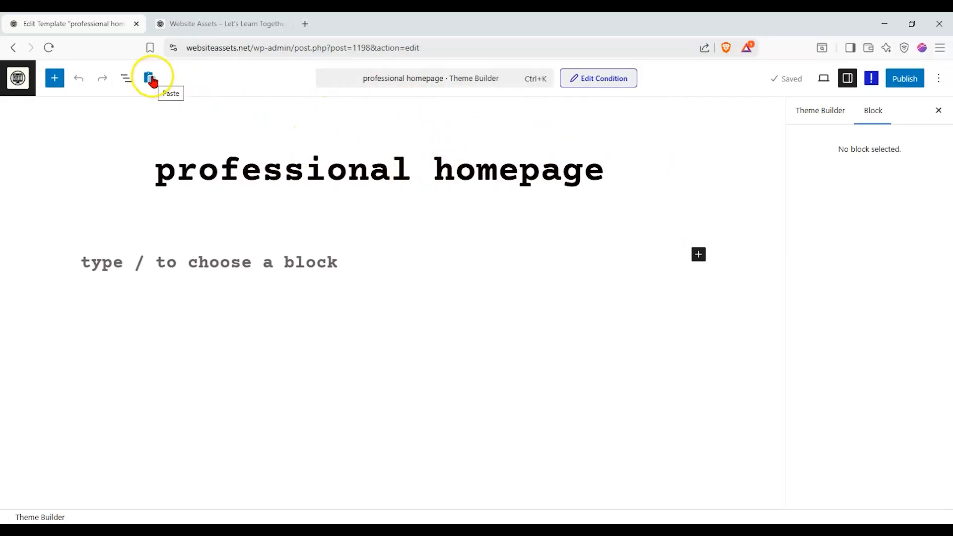
- Check the template's block list and outline, then close the document overview
click(129, 84)
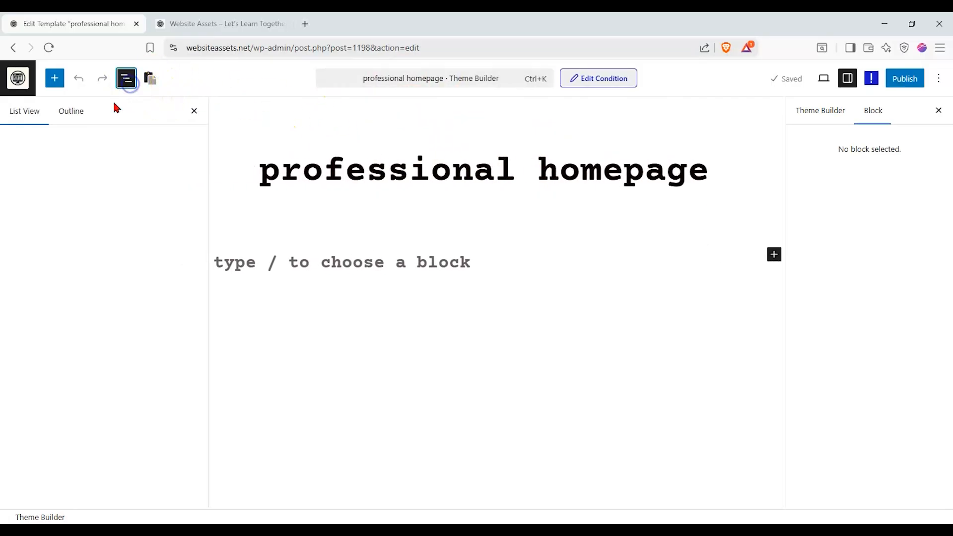
click(74, 109)
click(34, 117)
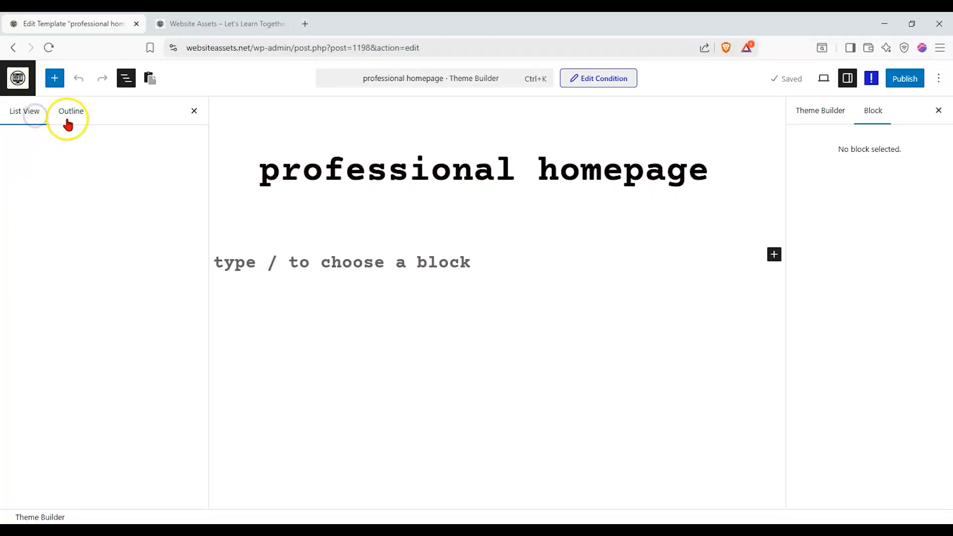
click(194, 111)
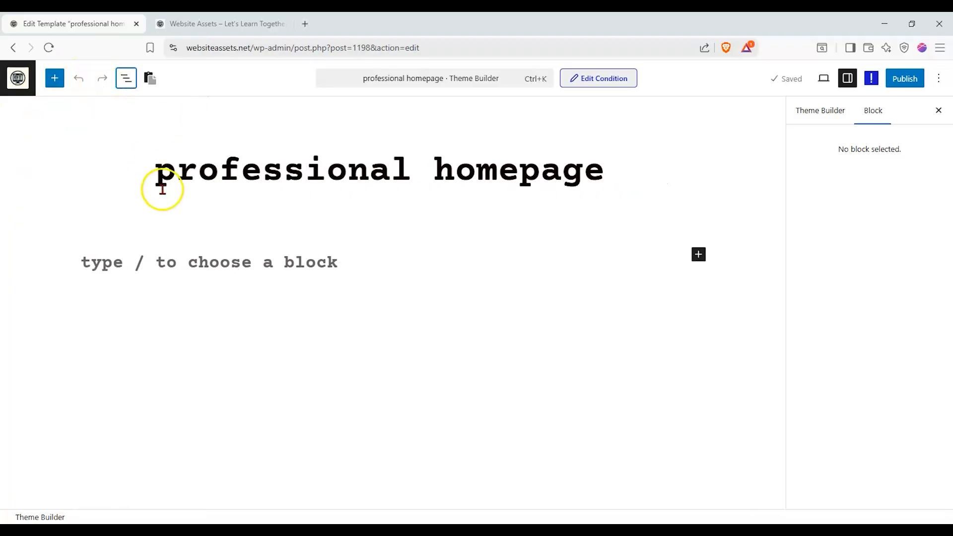
- Add a paragraph reading "test" below the template title and select it to show its block settings
click(133, 265)
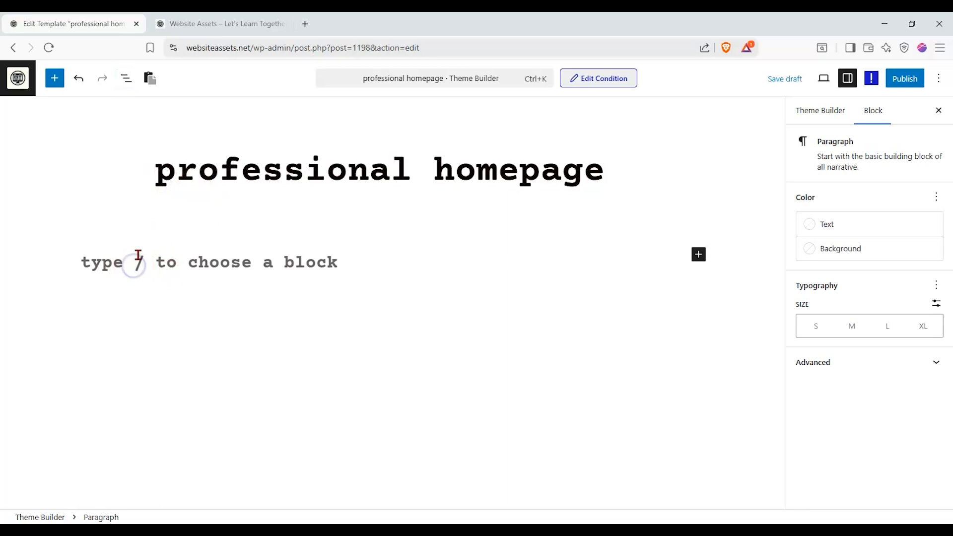
text(test)
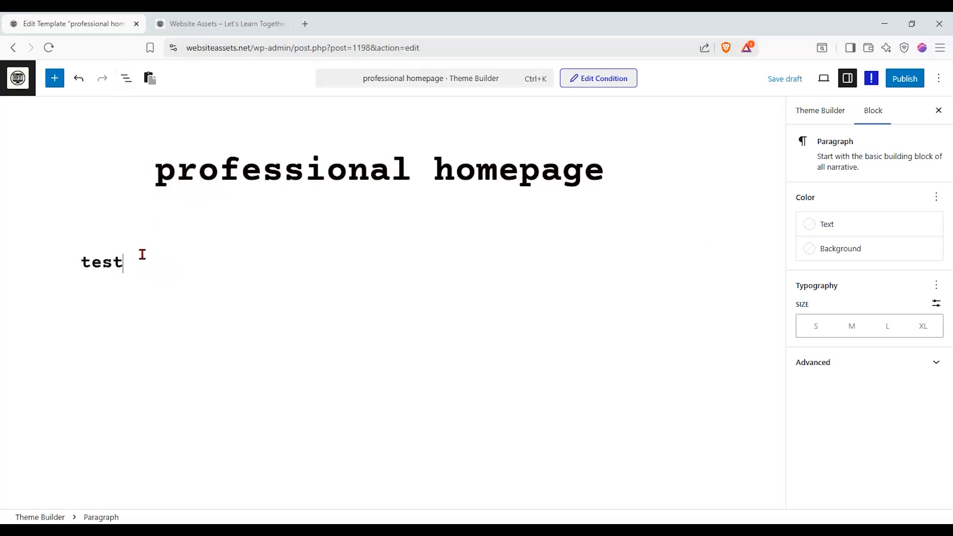
click(113, 340)
click(126, 280)
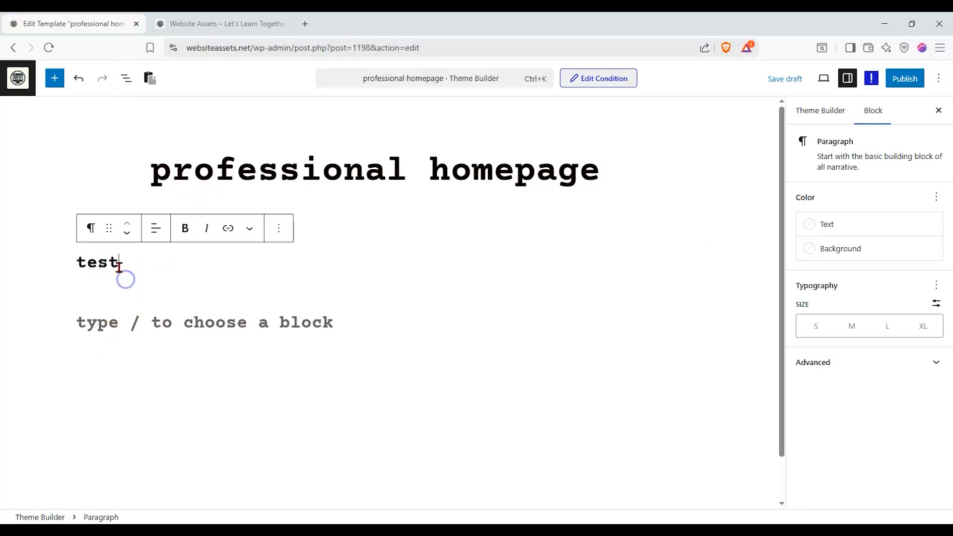
click(91, 229)
click(482, 266)
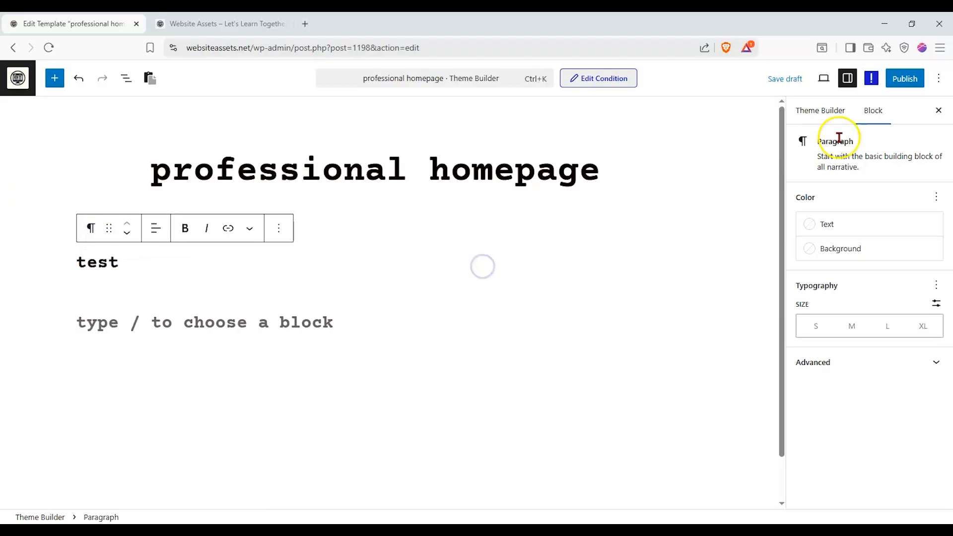
- Try the M and L text sizes on the "test" paragraph and delete that paragraph
click(851, 326)
click(888, 326)
click(287, 231)
scroll(290, 440, down, 3)
click(293, 507)
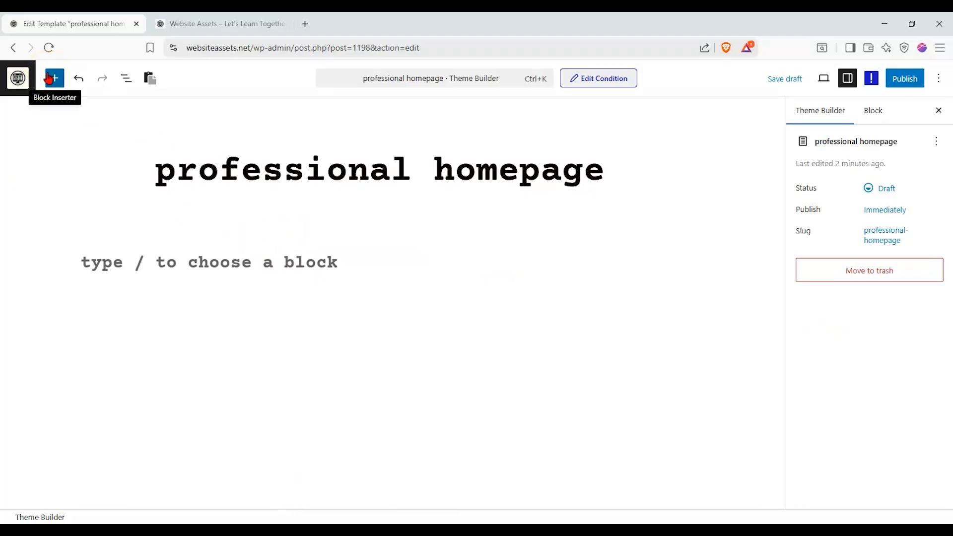
- Insert a Heading block from Nexter Blocks and replace its placeholder text with "welcome to our site!"
click(49, 79)
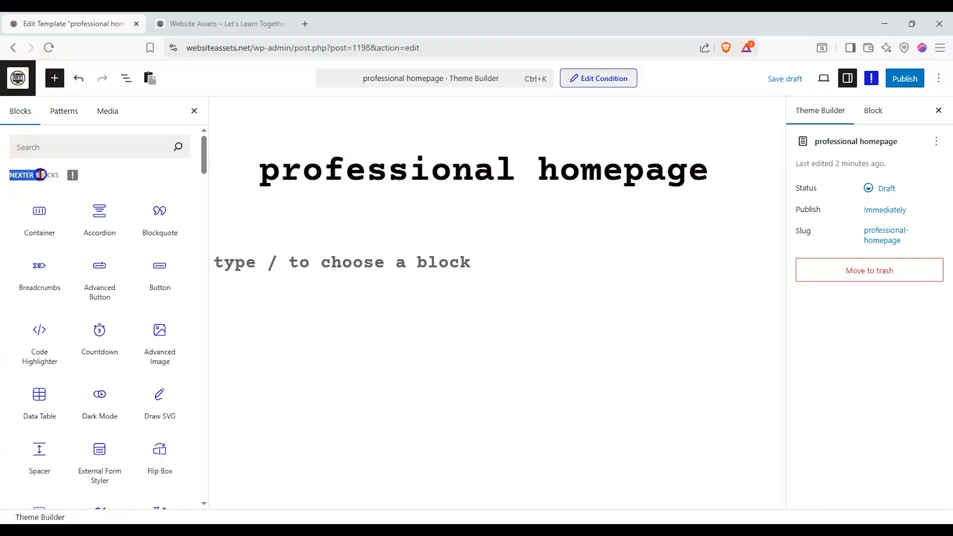
drag(201, 153, 203, 187)
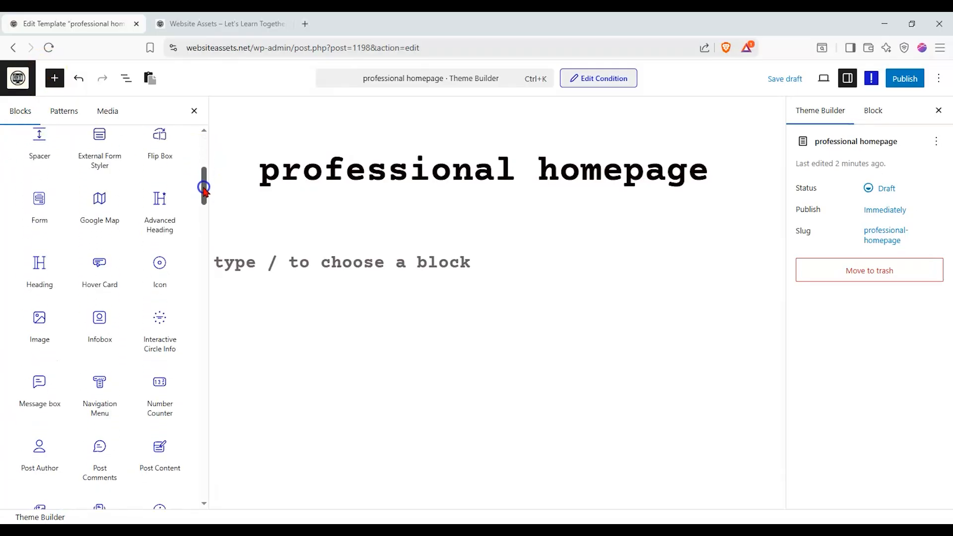
click(55, 270)
click(389, 298)
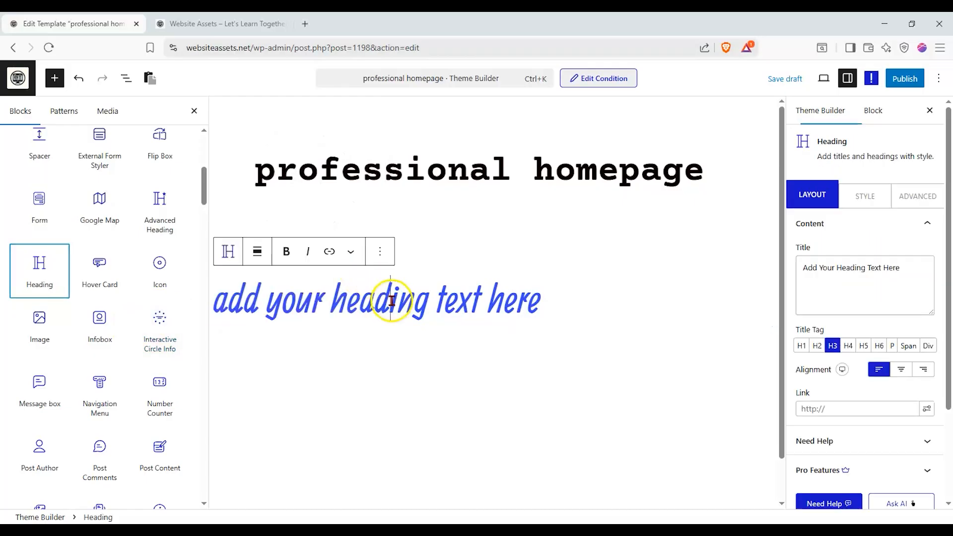
triple_click(392, 300)
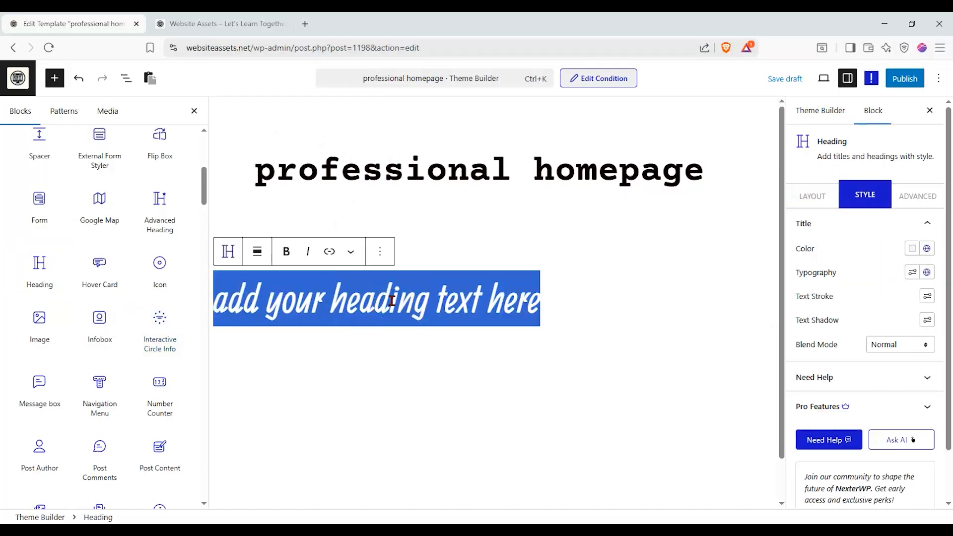
text(welcome to ou)
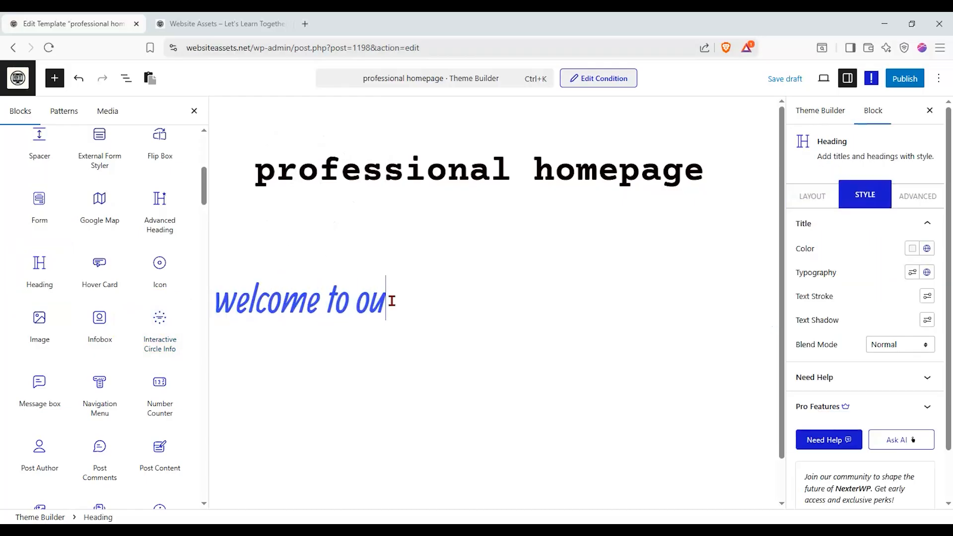
text(r site!)
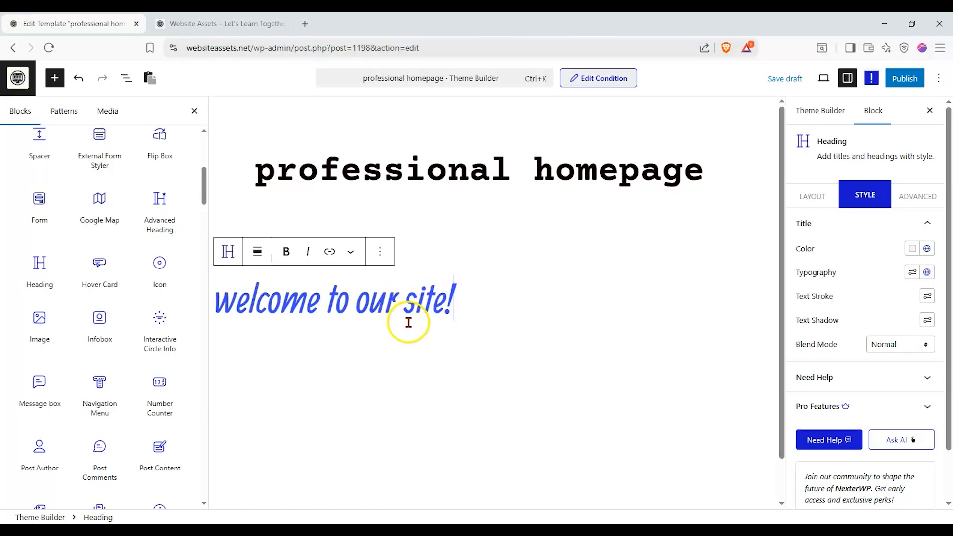
- Publish the template, reload the site's front page to check the heading, and return to the template editor
click(904, 78)
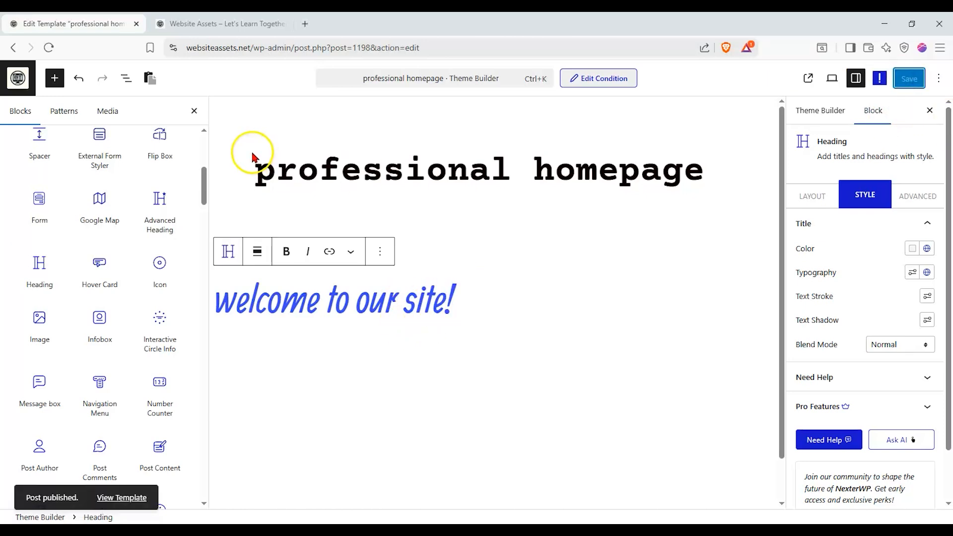
click(218, 24)
click(53, 48)
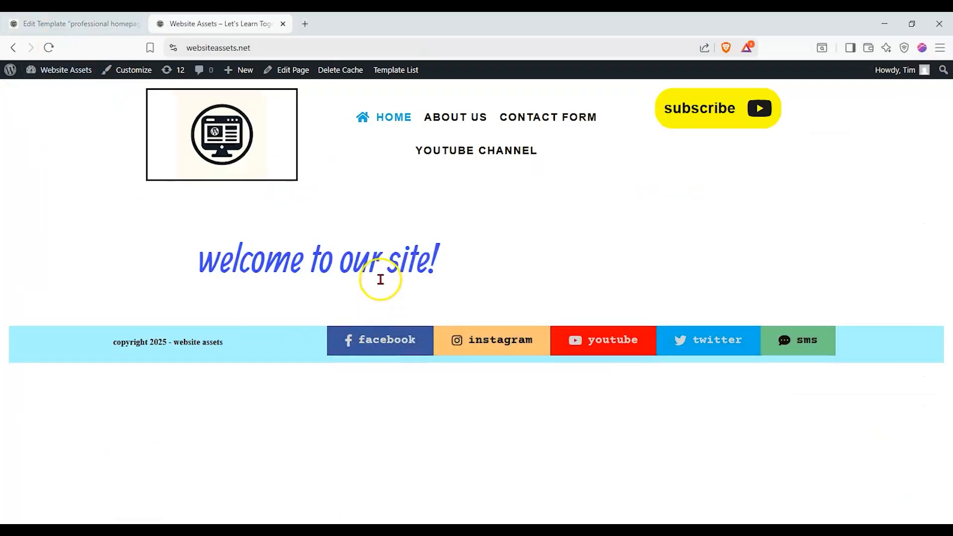
click(103, 31)
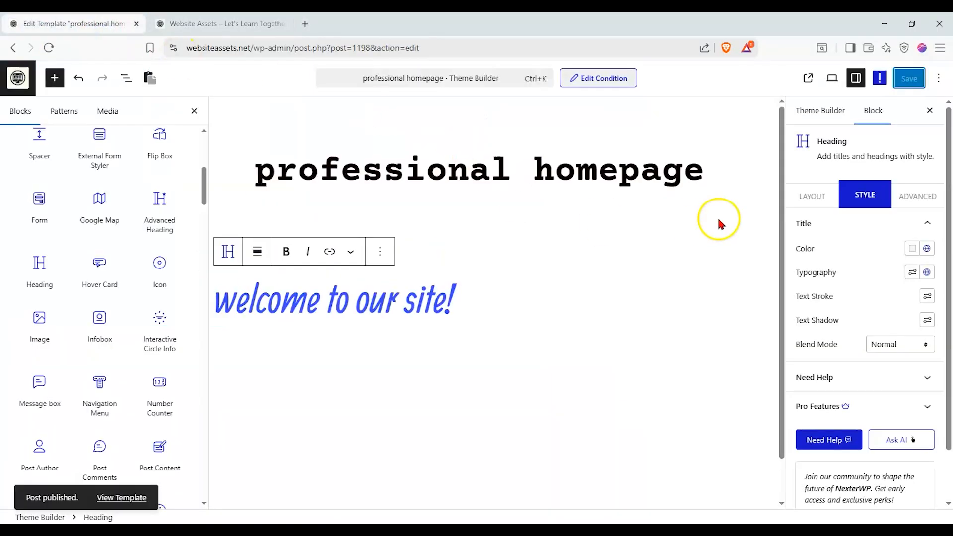
- Set the welcome heading's title tag to H1 and centre its alignment
click(834, 196)
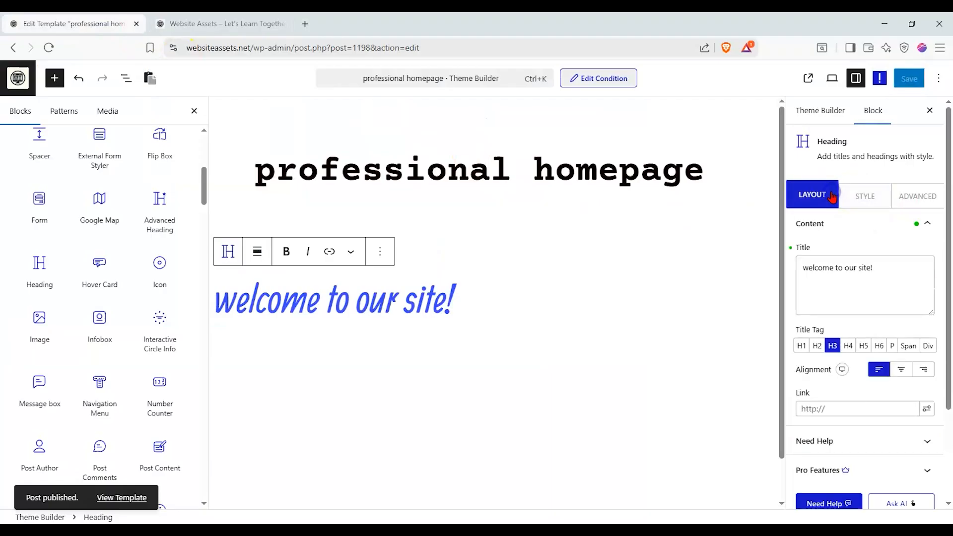
click(801, 346)
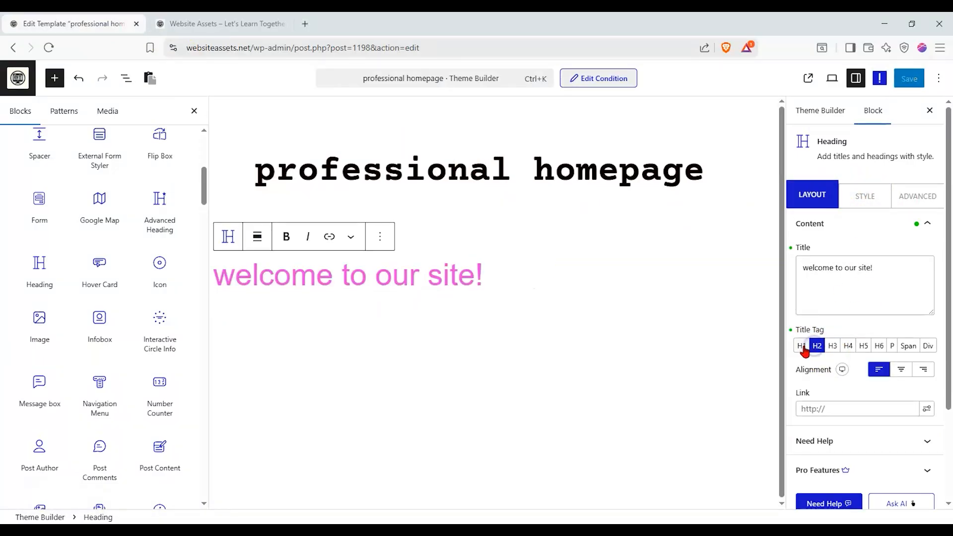
click(901, 370)
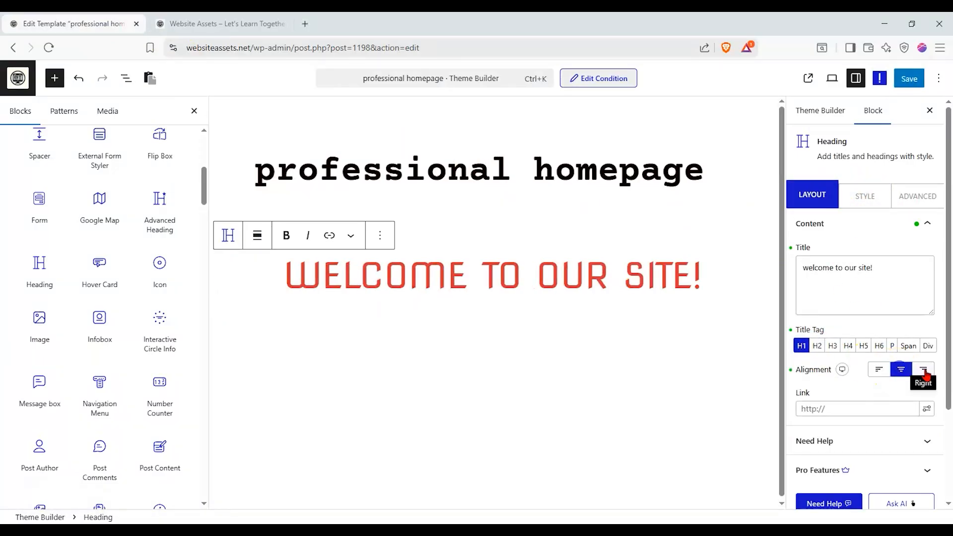
- Give the welcome heading's title the dark green colour from the Nexter Global Colors
click(865, 195)
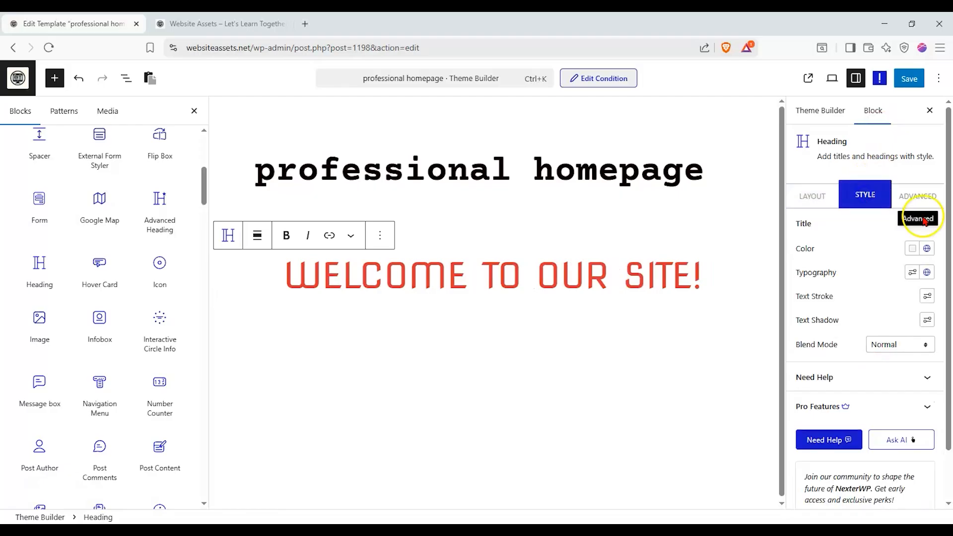
click(925, 249)
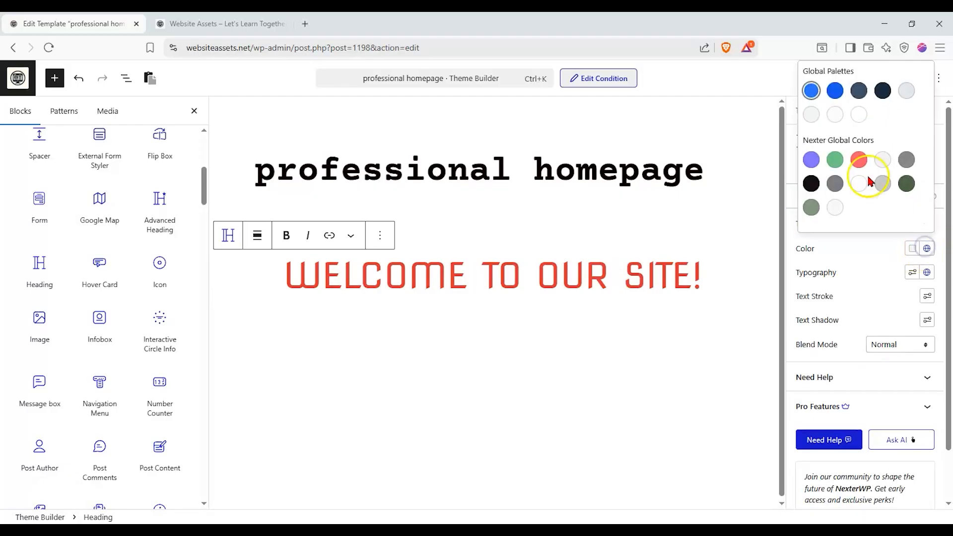
click(906, 183)
click(882, 254)
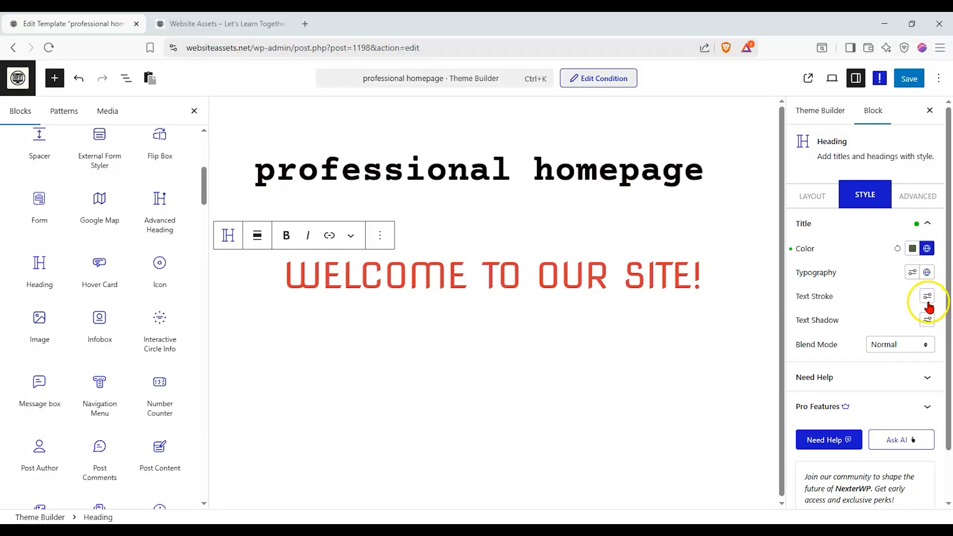
- Check the global typography choices for the heading title and set a custom font size of 74 px
click(926, 273)
click(835, 243)
click(836, 254)
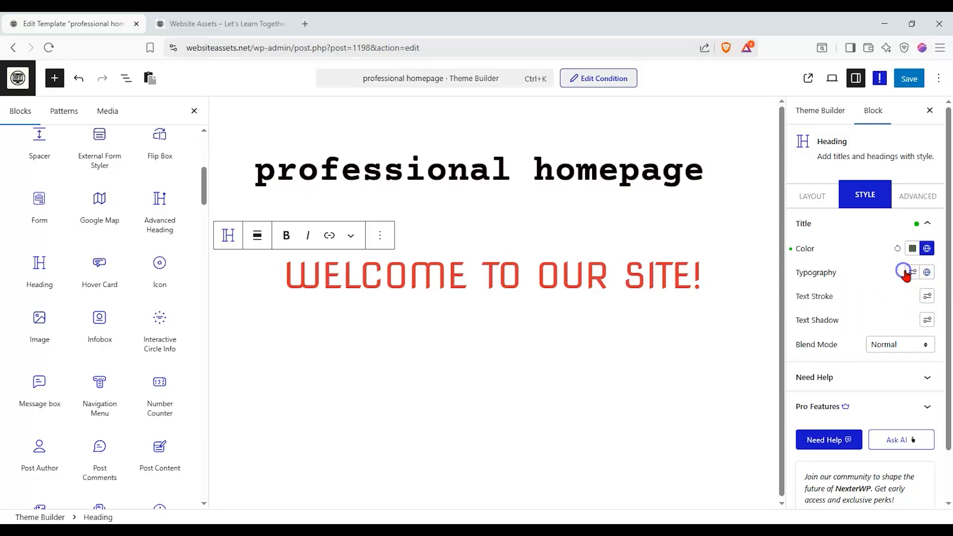
click(912, 272)
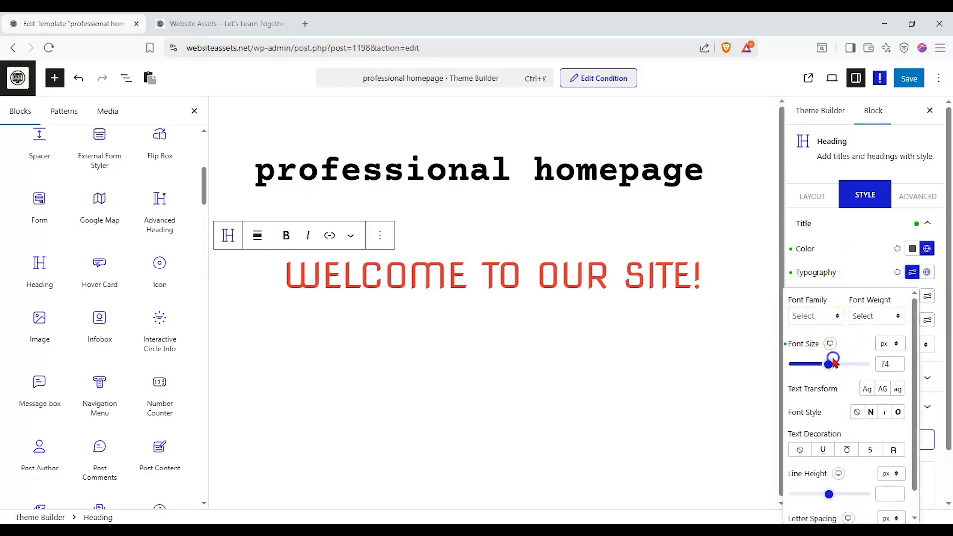
click(817, 192)
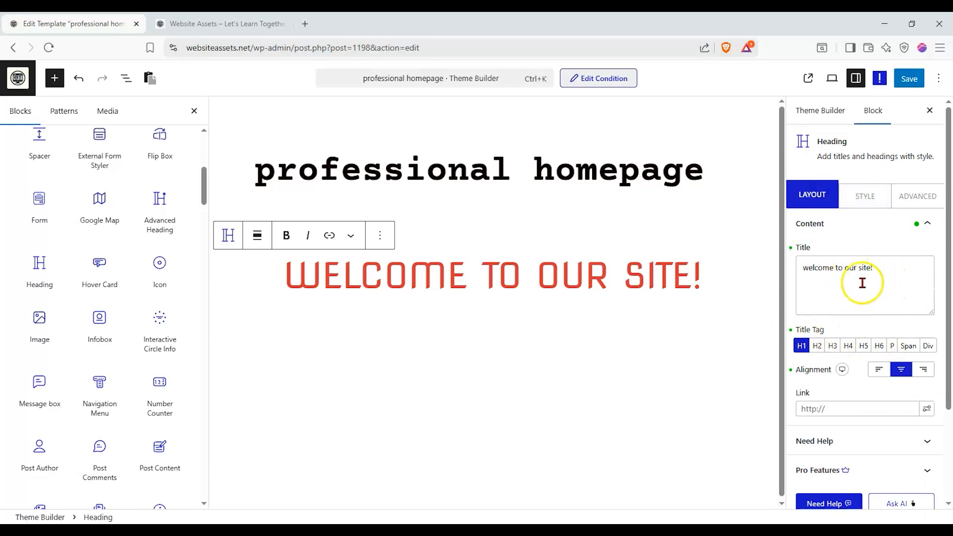
- Save the heading changes, reload the front page, and return to the template editor
click(909, 78)
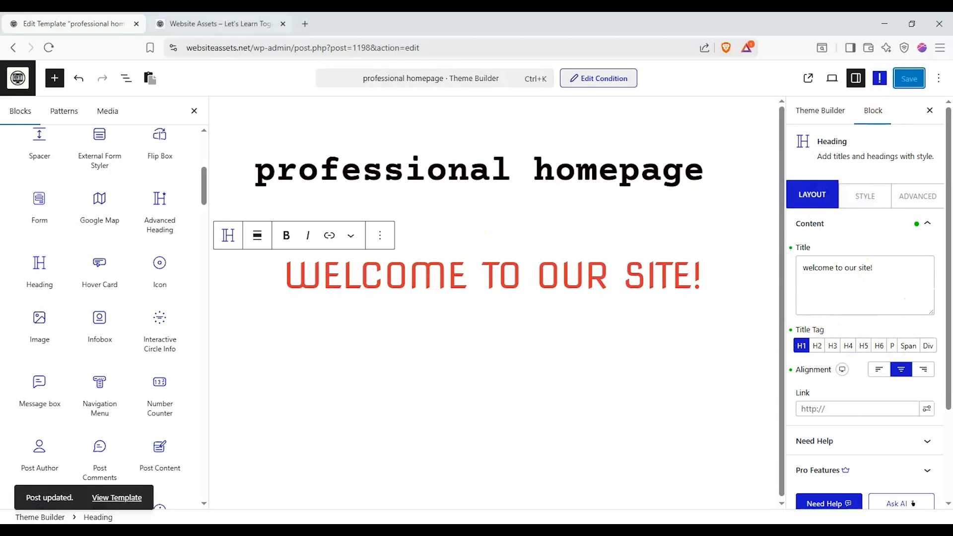
click(218, 24)
click(49, 48)
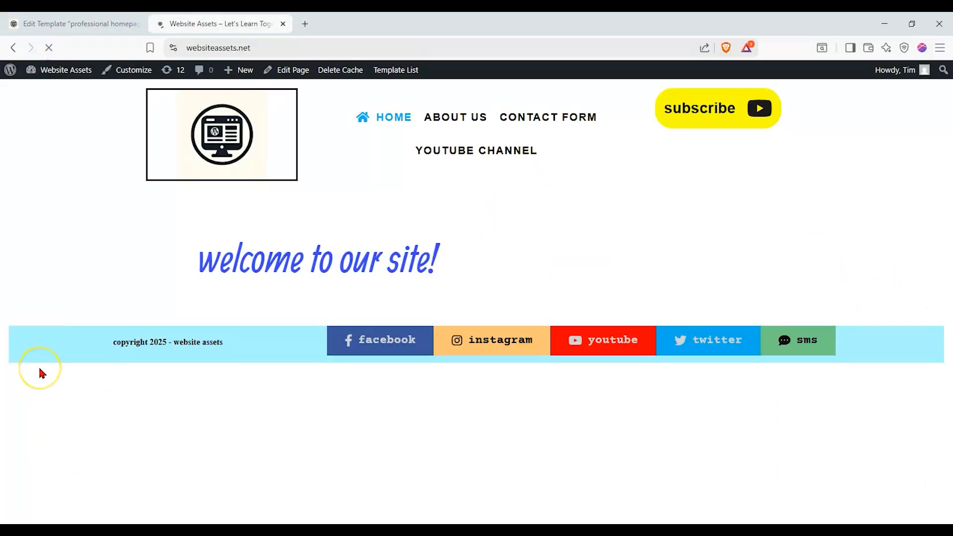
click(119, 23)
- Add an empty paragraph below the heading, save the template, recheck the reloaded front page, and return to the editor
click(353, 352)
click(358, 276)
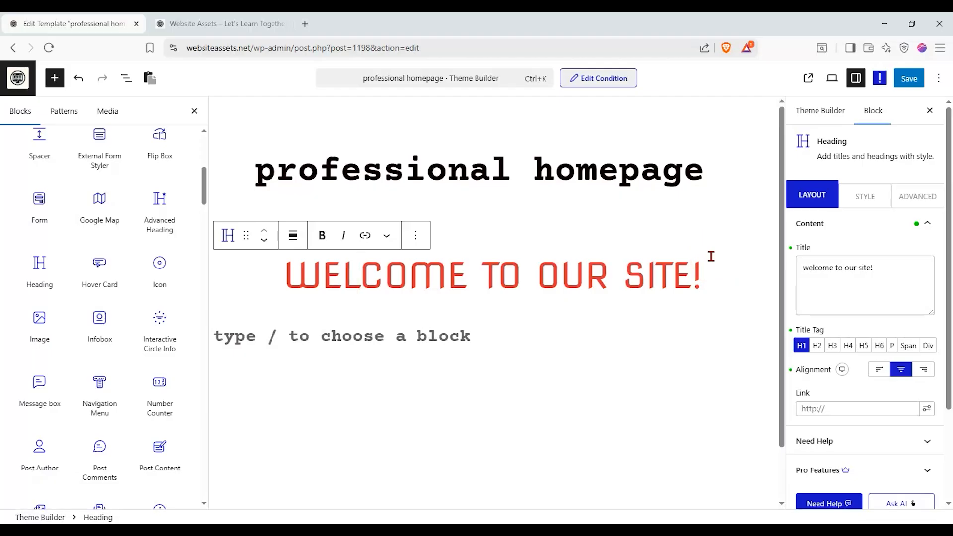
click(908, 78)
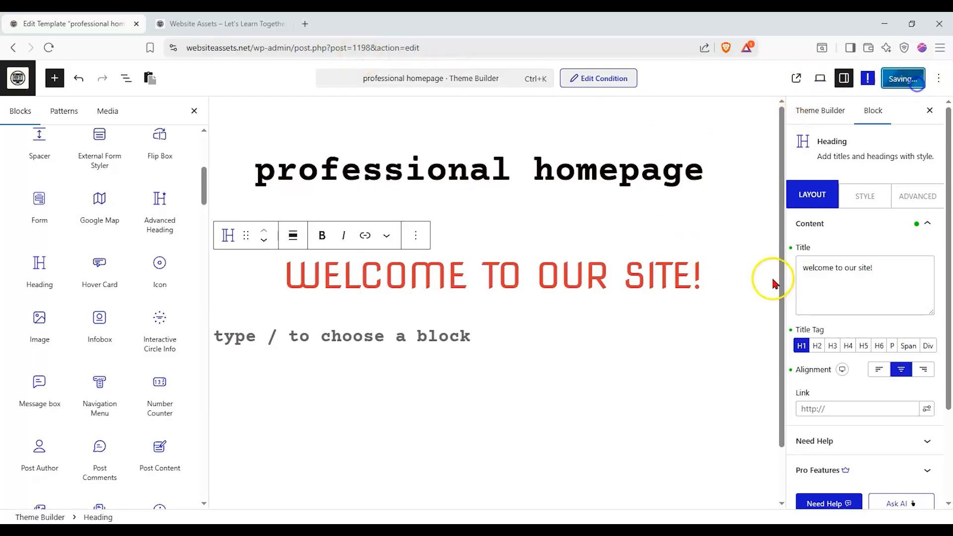
click(221, 25)
click(49, 48)
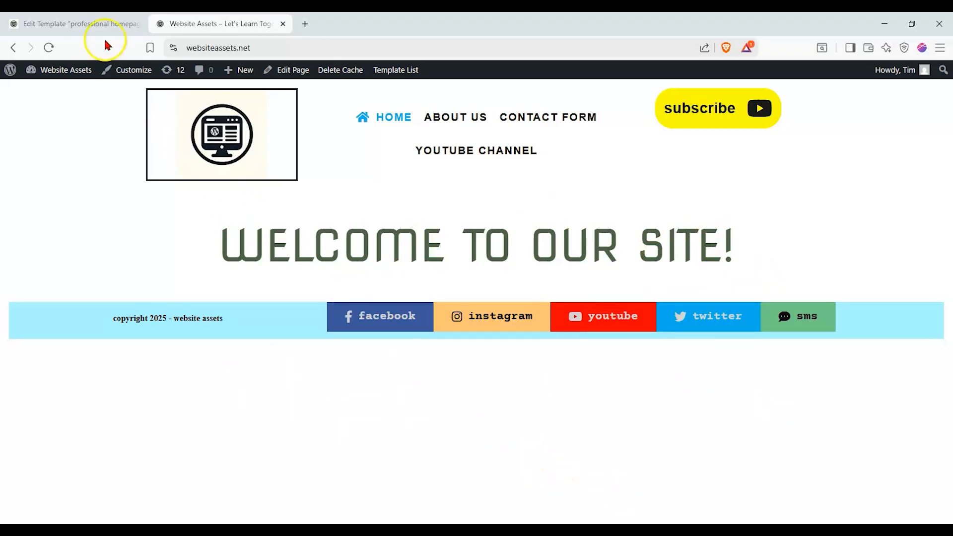
click(94, 23)
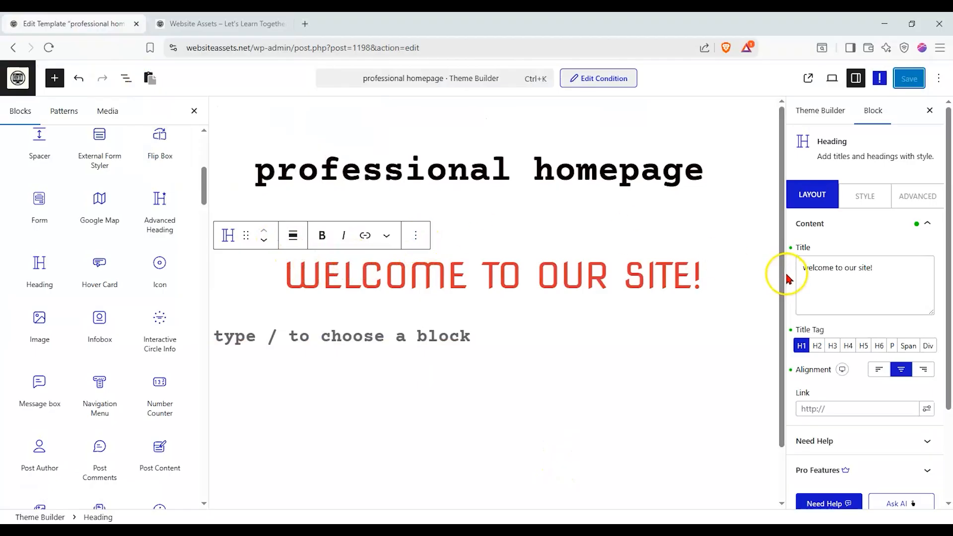
- Place Icon, Infobox, Navigation Menu and Number Counter blocks below the welcome heading
drag(137, 263, 326, 296)
drag(99, 323, 278, 367)
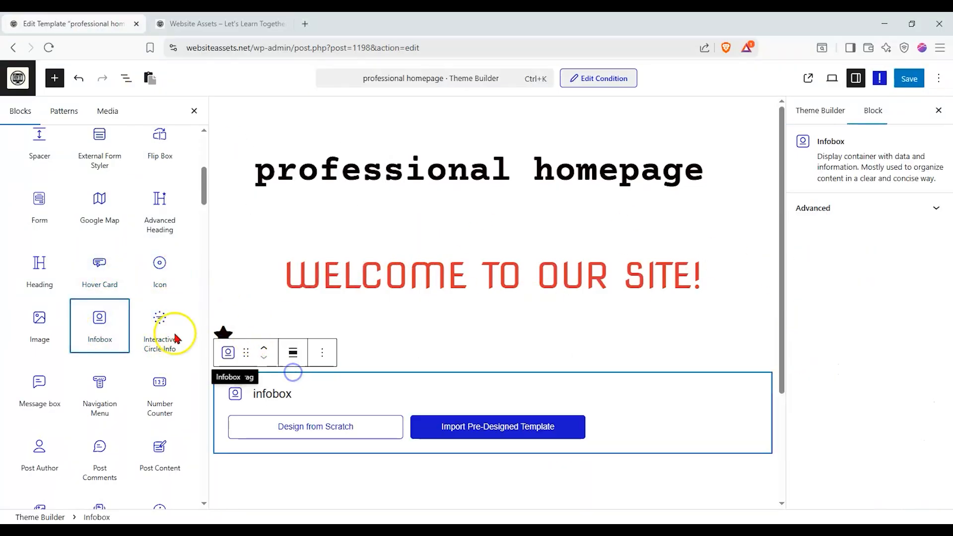
drag(108, 382, 435, 379)
drag(159, 391, 398, 389)
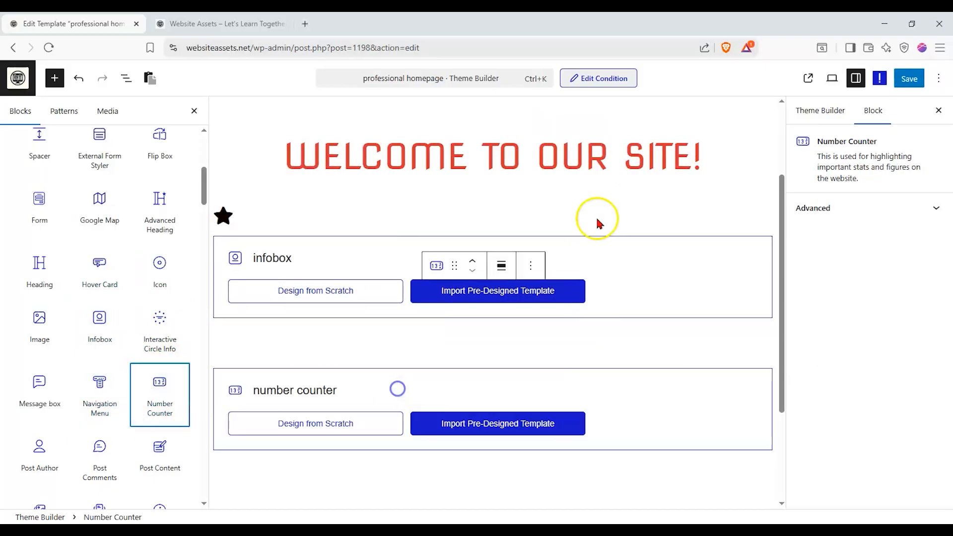
- Undo the Number Counter and Navigation Menu insertions below the Infobox
click(397, 423)
key(ctrl+z)
key(ctrl+z)
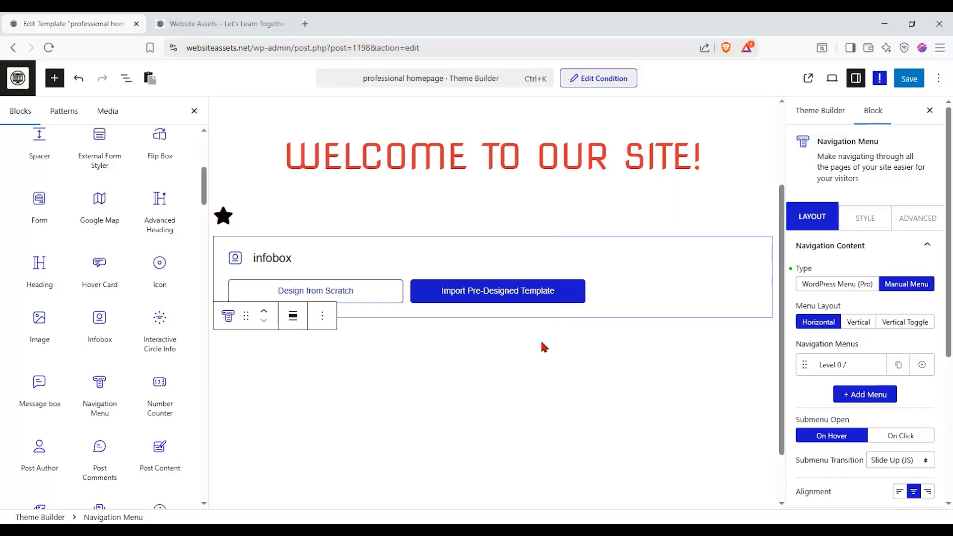
click(584, 234)
key(ctrl+z)
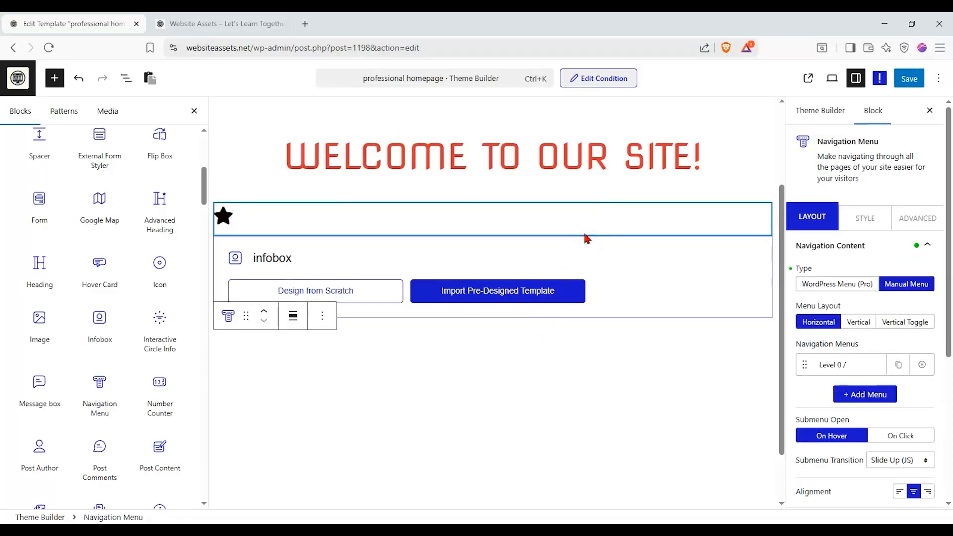
- Delete the Infobox, Icon and "welcome to our site!" Heading blocks from the template
click(588, 261)
click(323, 217)
scroll(357, 500, down, 1)
click(356, 501)
click(323, 199)
scroll(343, 511, down, 1)
click(345, 509)
click(415, 183)
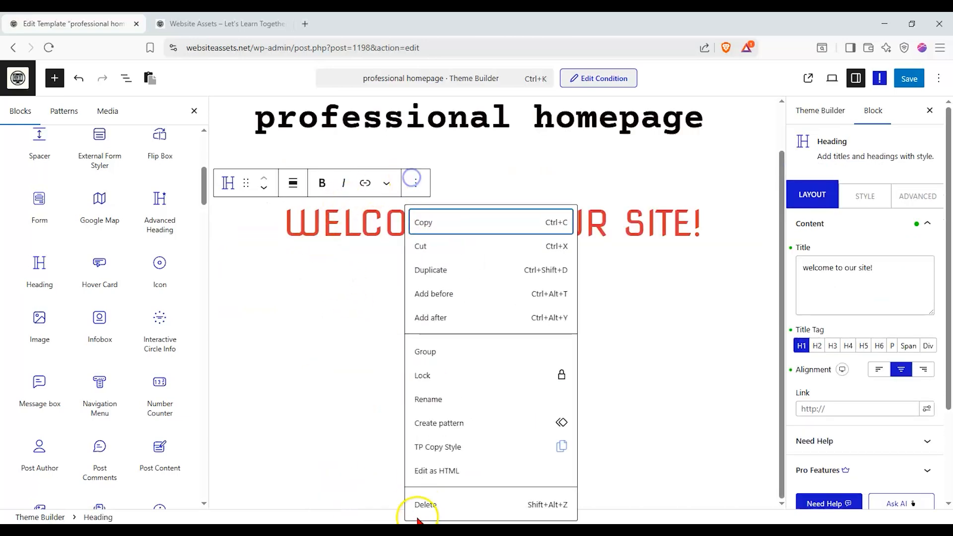
click(428, 507)
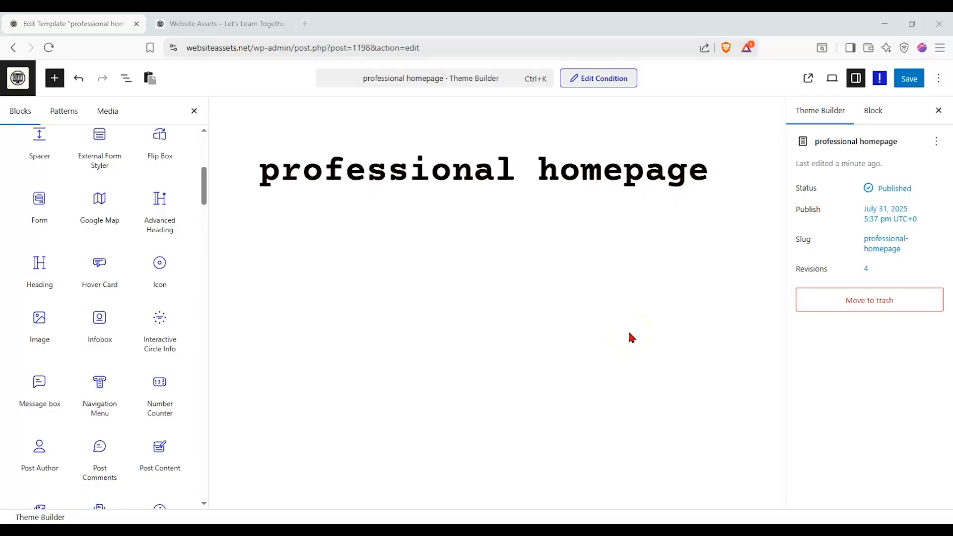
- Browse the Nexter blocks, search the block library for "head", and place a core Heading and a Nexter Heading below the title
scroll(174, 250, down, 1)
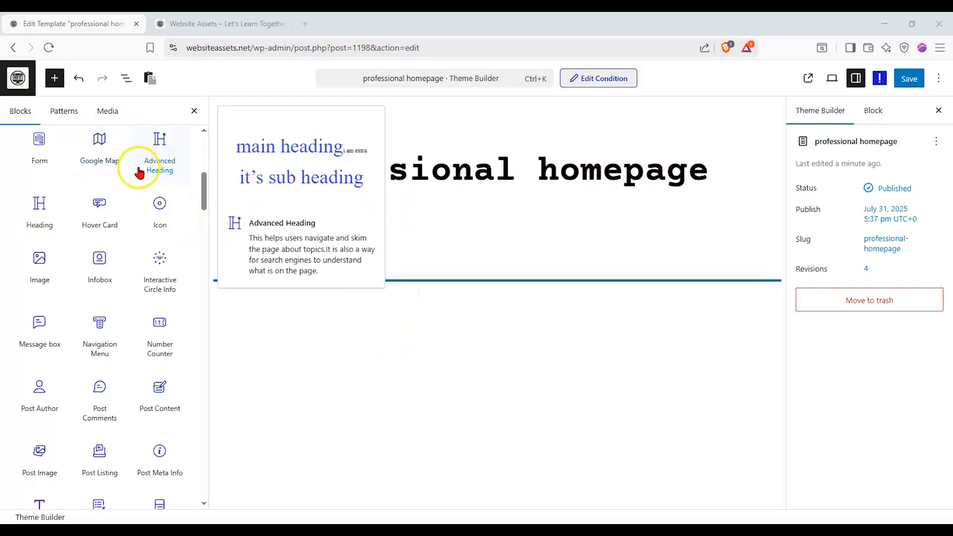
drag(203, 181, 203, 155)
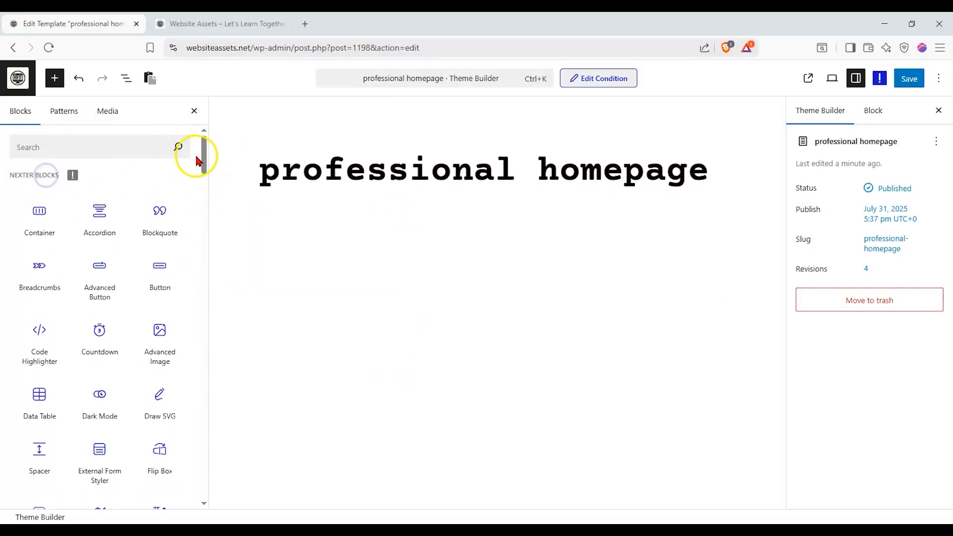
drag(202, 158, 183, 240)
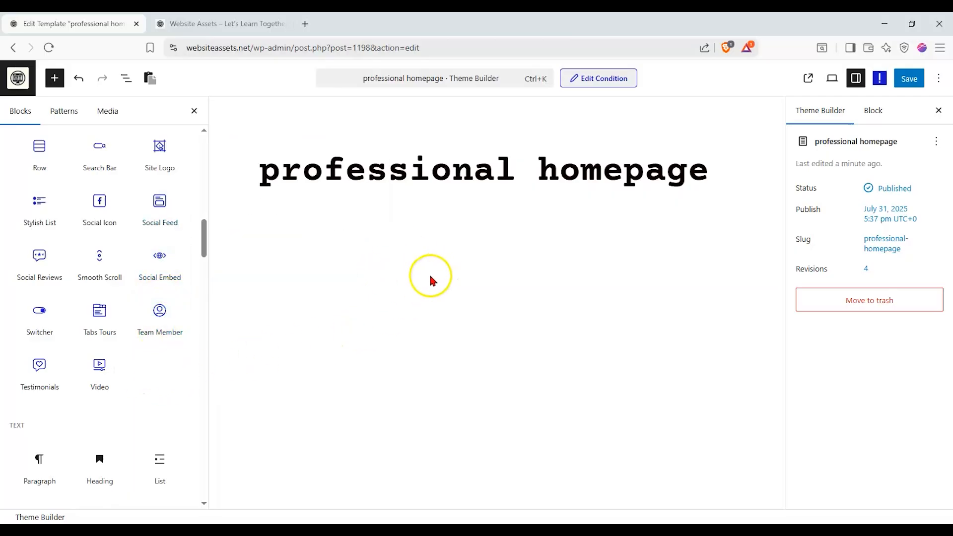
drag(203, 247, 185, 149)
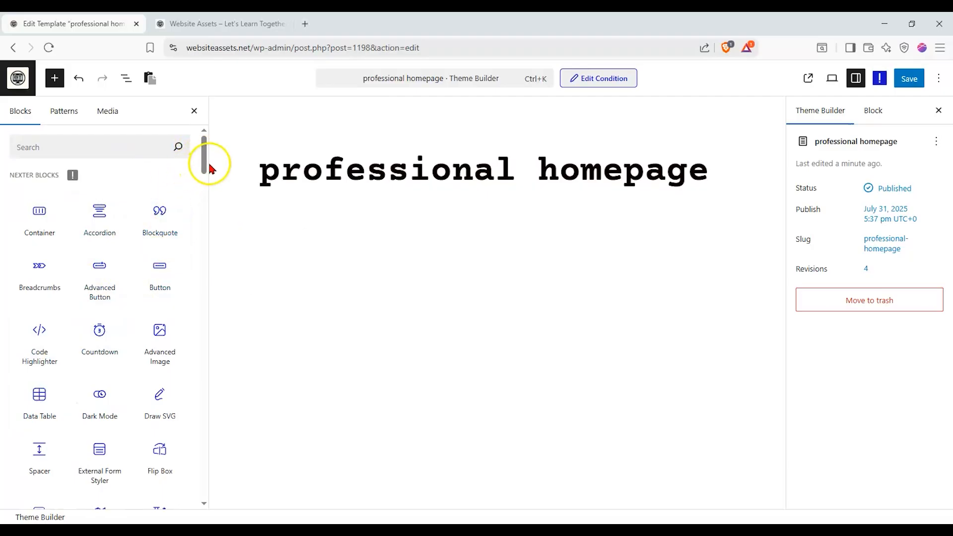
click(133, 149)
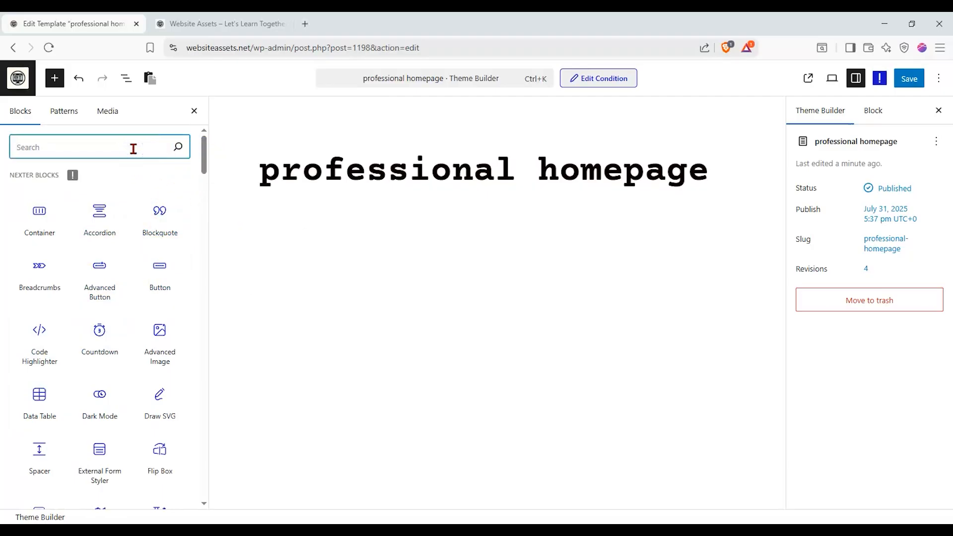
drag(49, 213, 377, 252)
drag(159, 208, 354, 324)
click(347, 283)
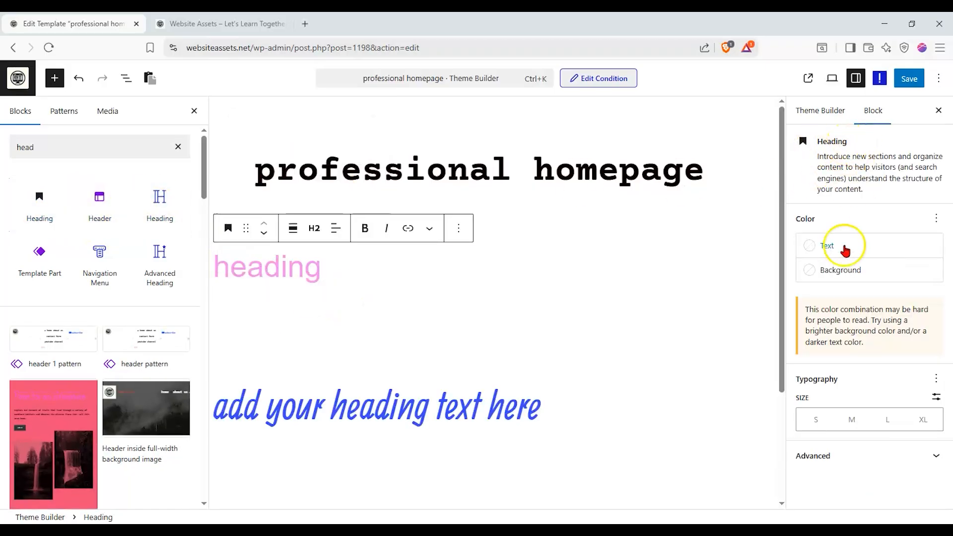
- Compare the core Heading's block settings with the Nexter Heading's Layout, Style and Advanced settings
click(872, 453)
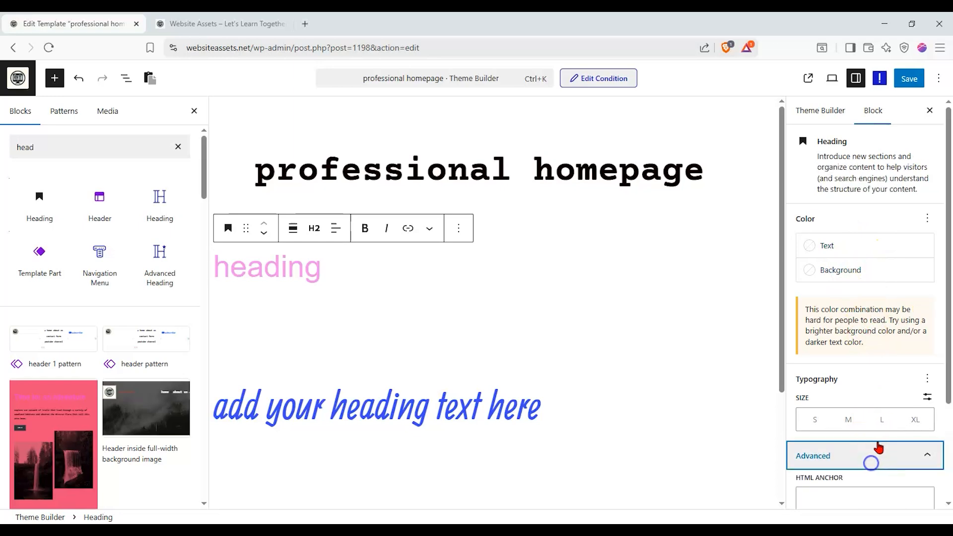
click(872, 407)
click(582, 399)
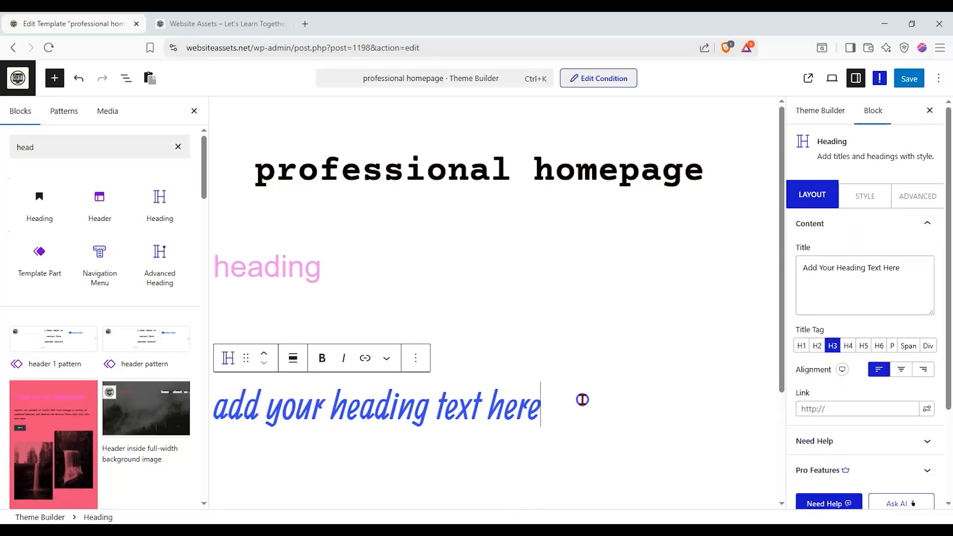
click(867, 201)
click(915, 203)
click(867, 203)
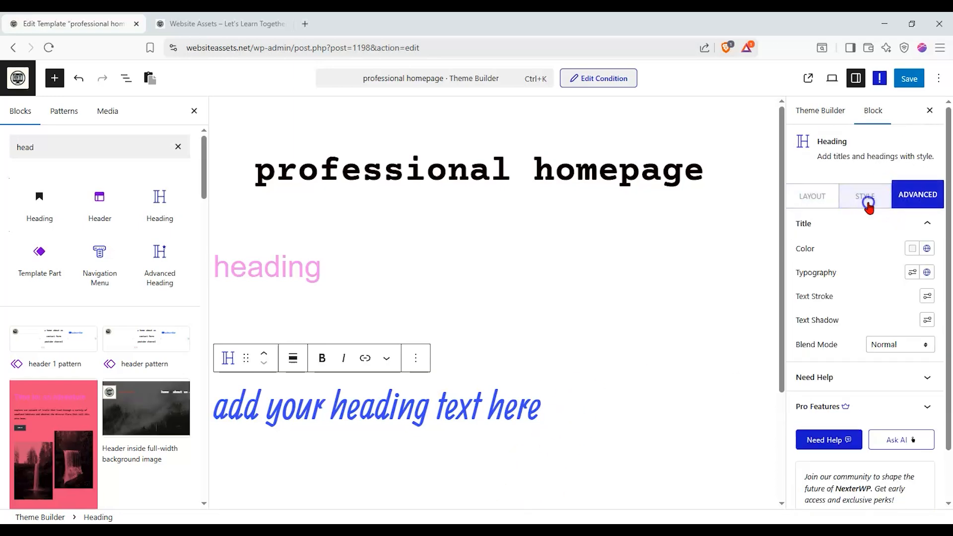
click(812, 199)
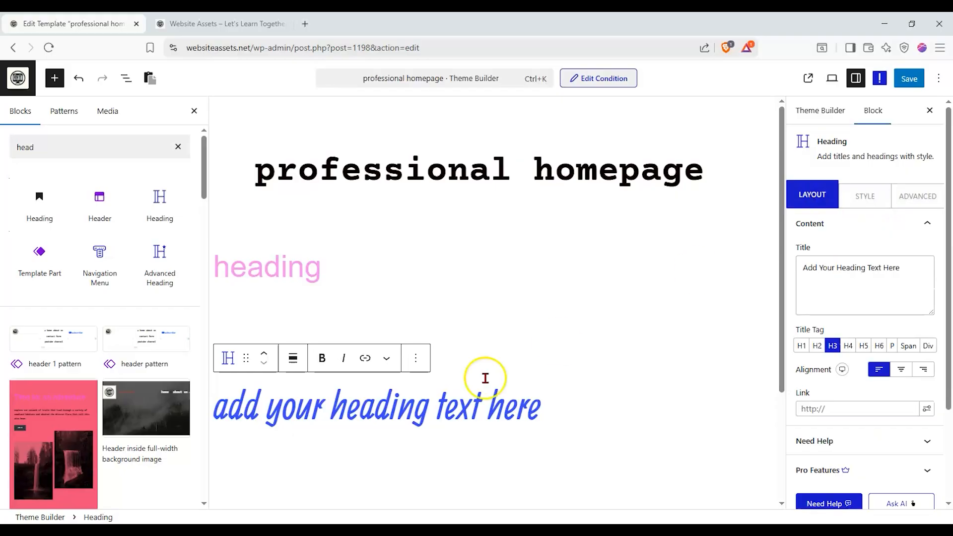
- Delete the Nexter Heading and the core Heading blocks from the template
click(419, 364)
scroll(436, 338, down, 1)
click(447, 319)
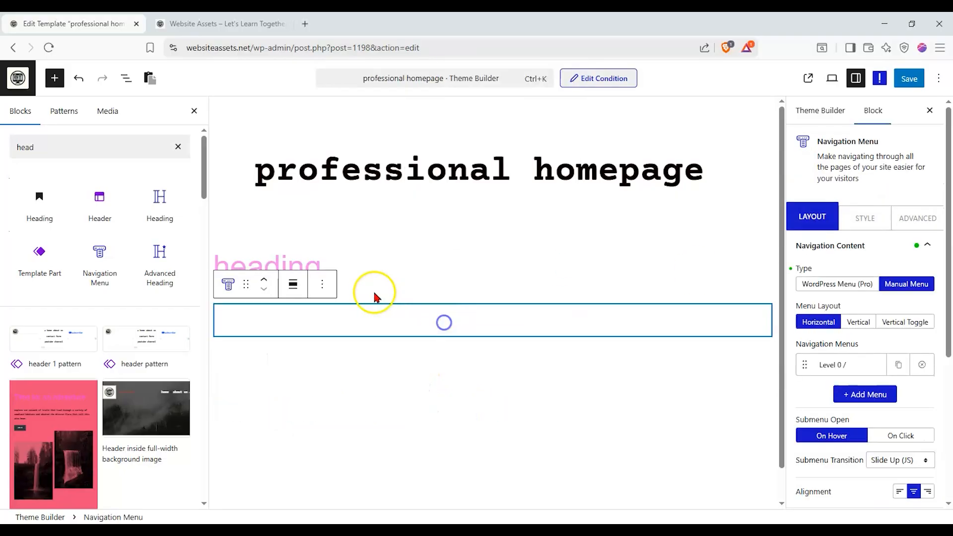
click(375, 272)
click(457, 228)
scroll(478, 453, down, 2)
click(483, 507)
click(370, 284)
- Select the leftover Navigation Menu block in the block outline and delete it from the template
click(126, 78)
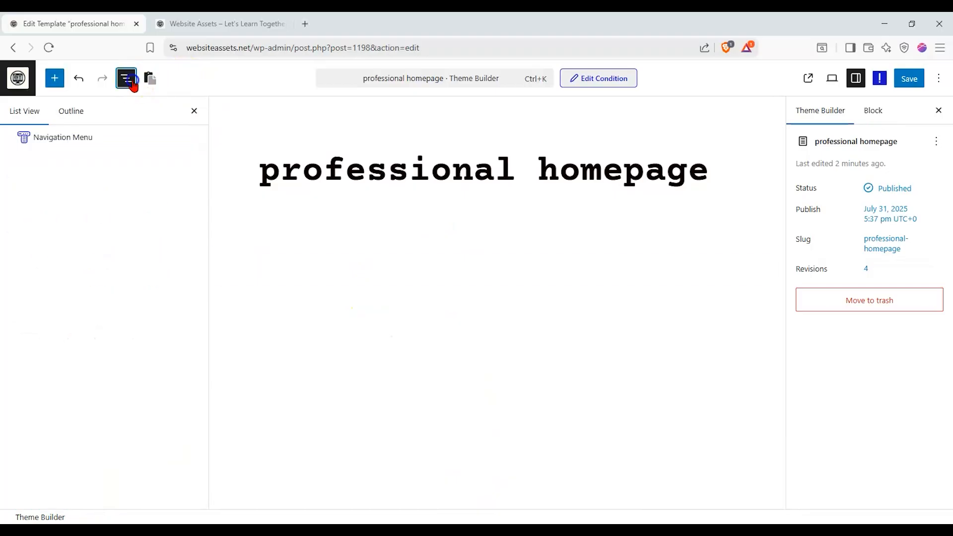
click(96, 138)
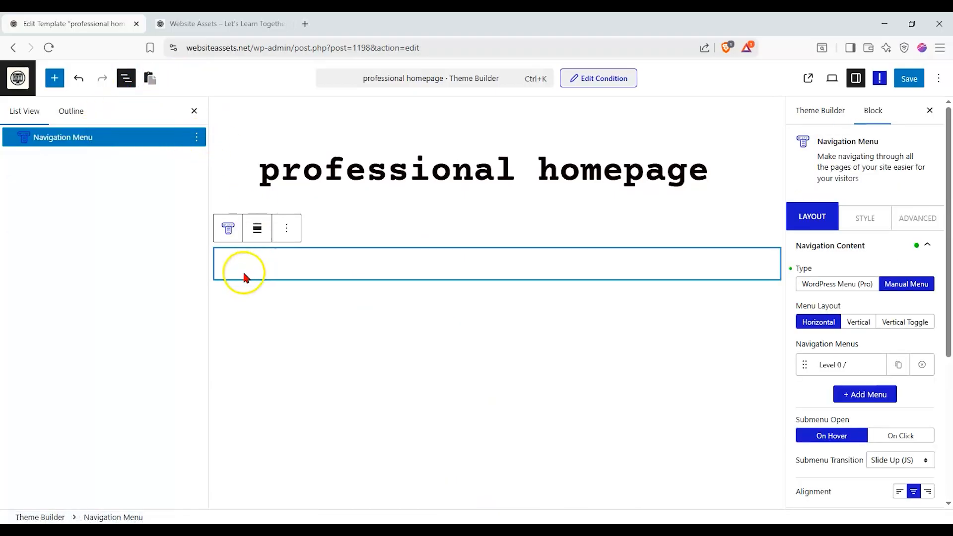
click(196, 138)
click(221, 448)
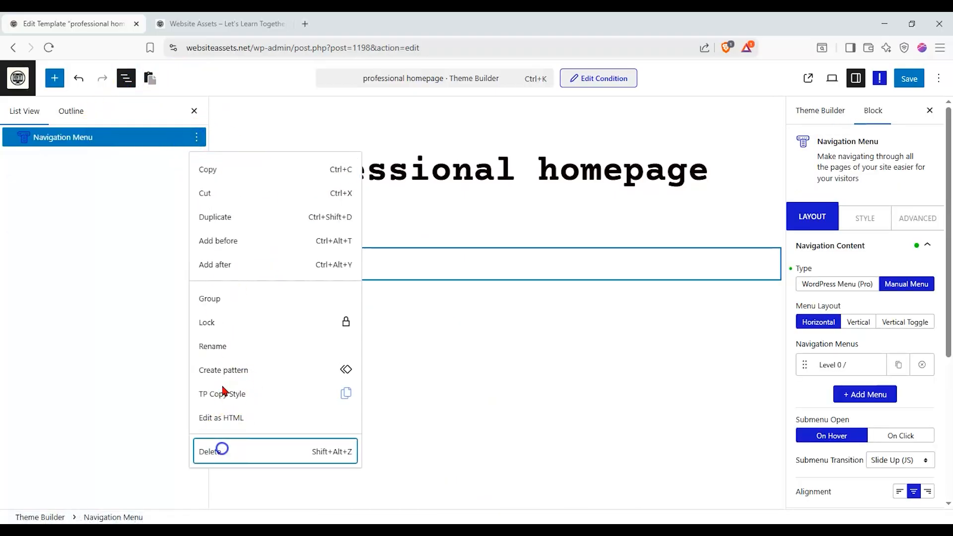
click(31, 109)
- Insert the dark full-width "bud!" pattern from the Banners category below the page title
click(55, 89)
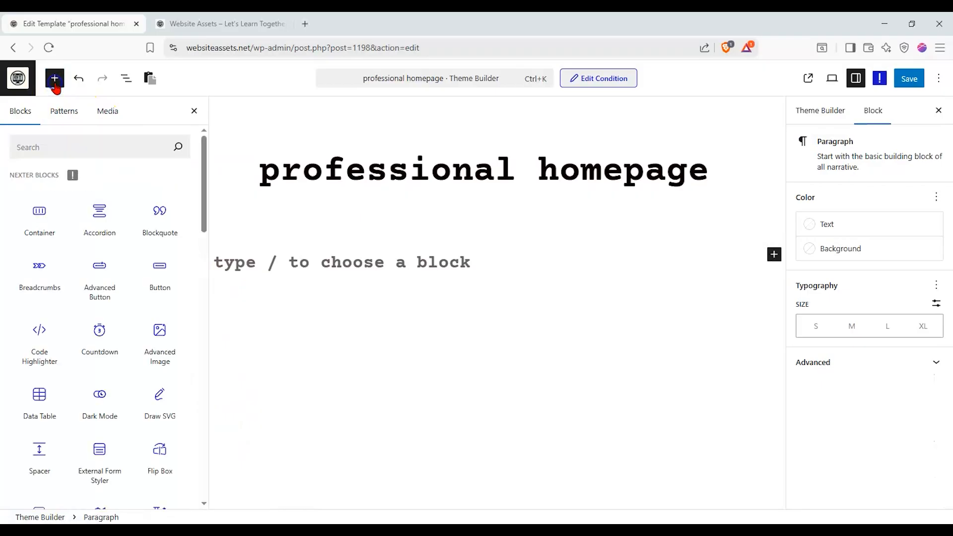
click(75, 111)
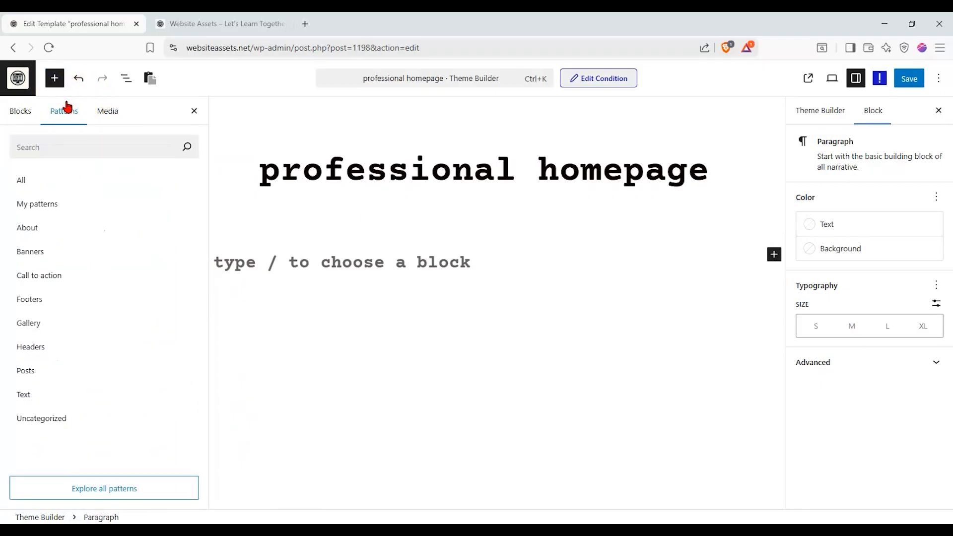
click(57, 249)
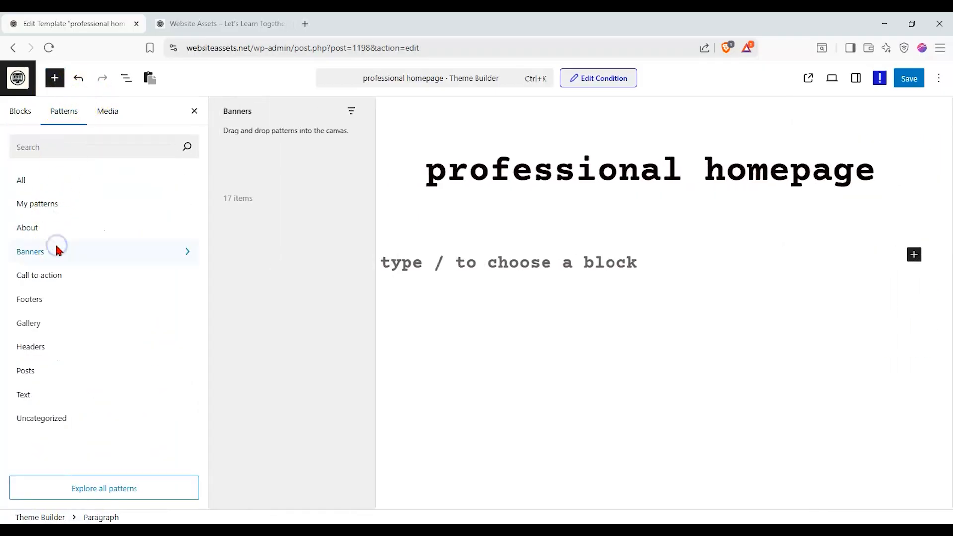
scroll(255, 207, down, 3)
drag(254, 207, 542, 254)
scroll(675, 330, down, 1)
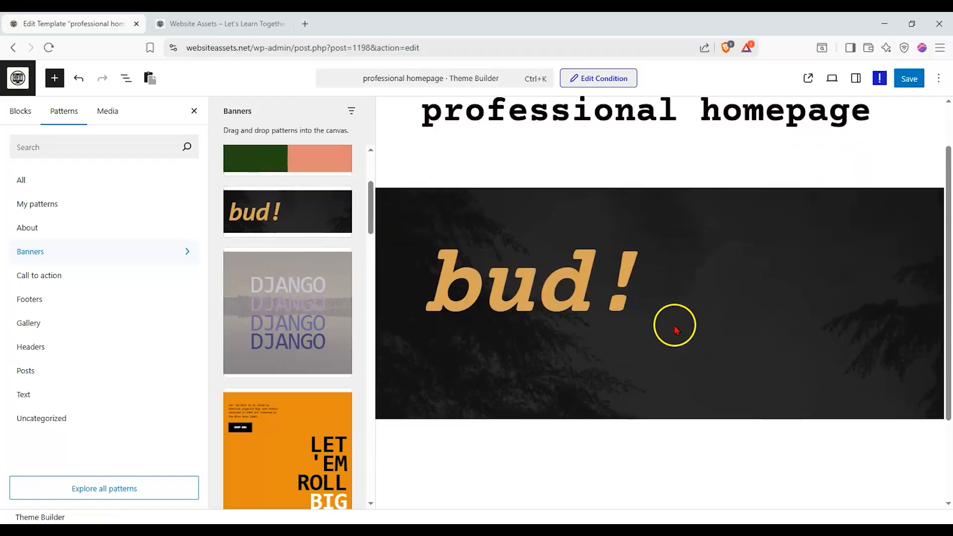
click(194, 111)
- Examine the banner's Cover block settings and the colour and typography settings of its "bud!" paragraph
click(630, 332)
click(852, 81)
scroll(889, 253, down, 4)
drag(872, 198, 859, 254)
scroll(861, 322, up, 1)
scroll(861, 323, up, 3)
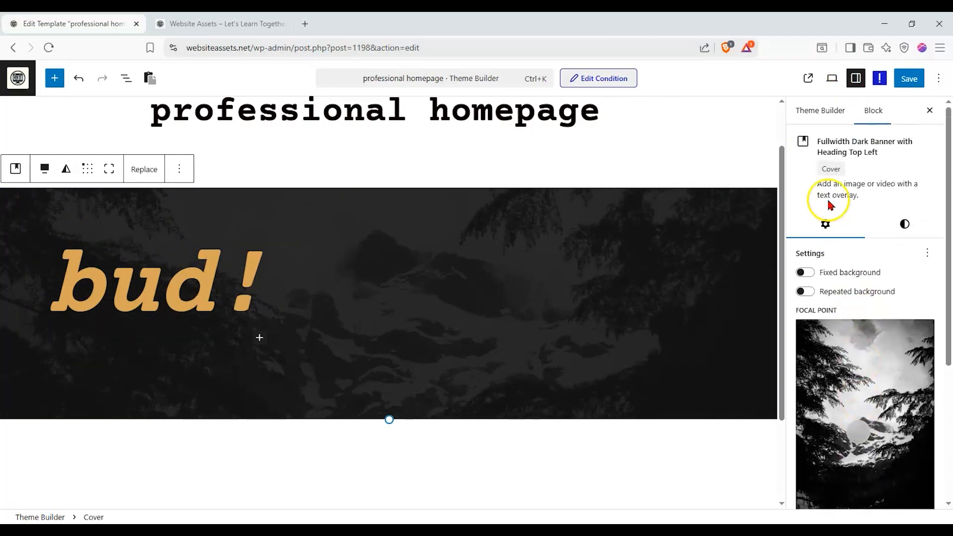
click(246, 255)
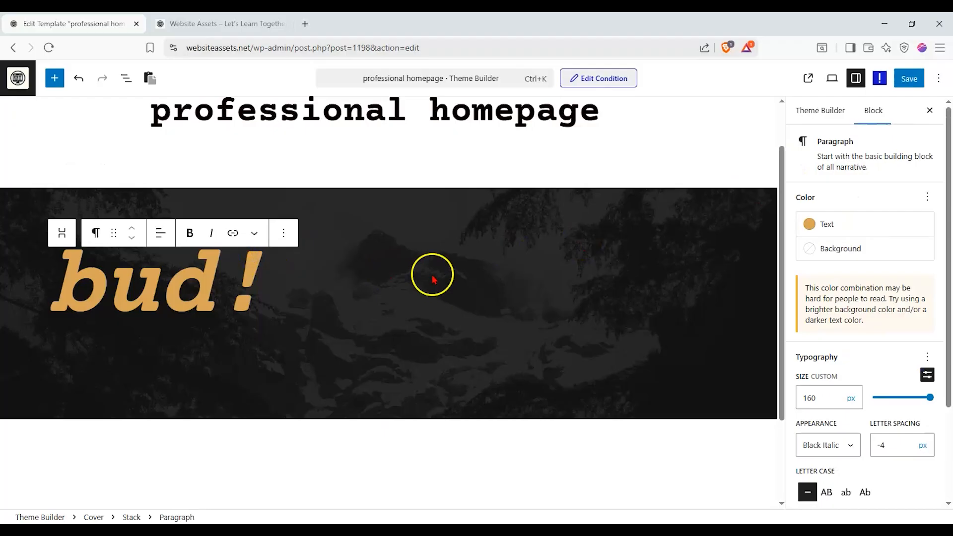
click(432, 278)
- Insert the Call to action pattern with the swans drawing, event details and purchase tickets button below the banner
click(55, 78)
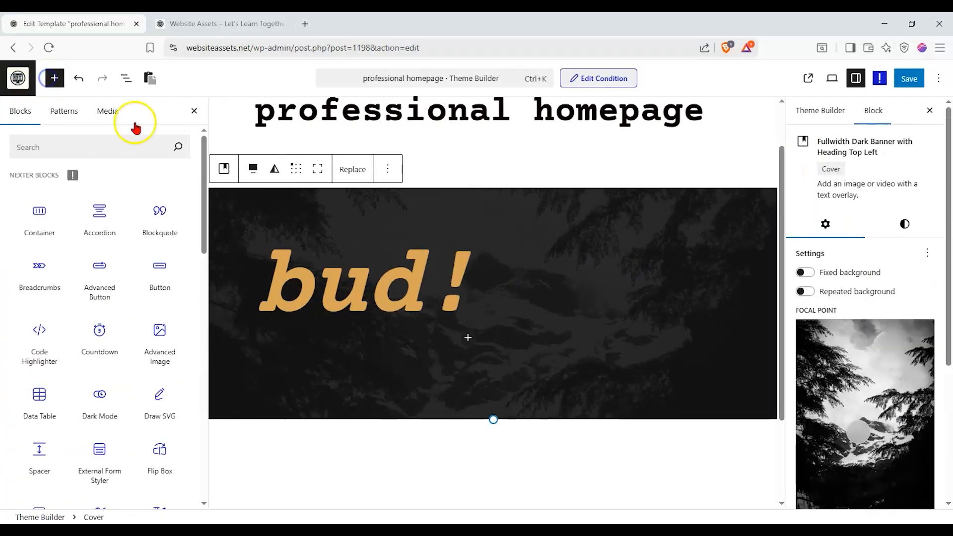
click(69, 111)
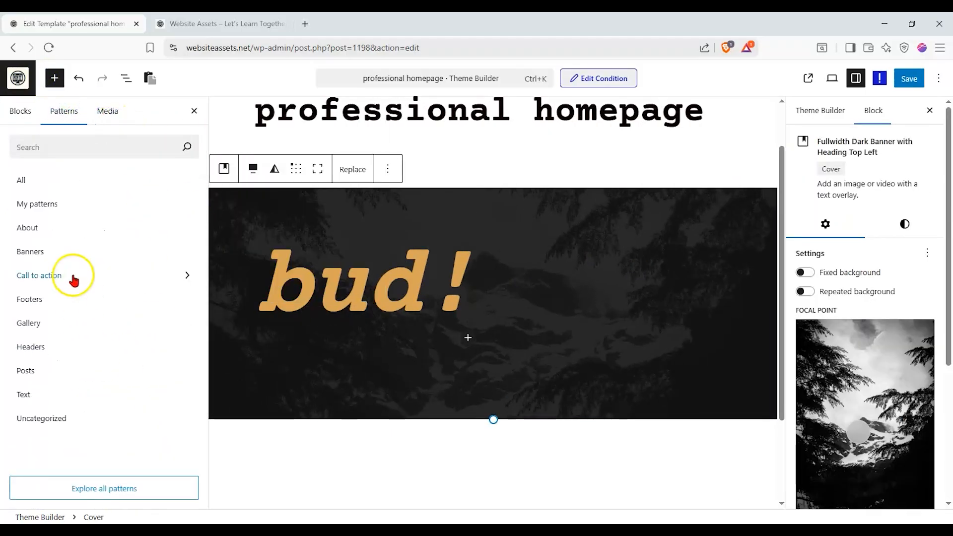
click(73, 275)
scroll(237, 340, down, 5)
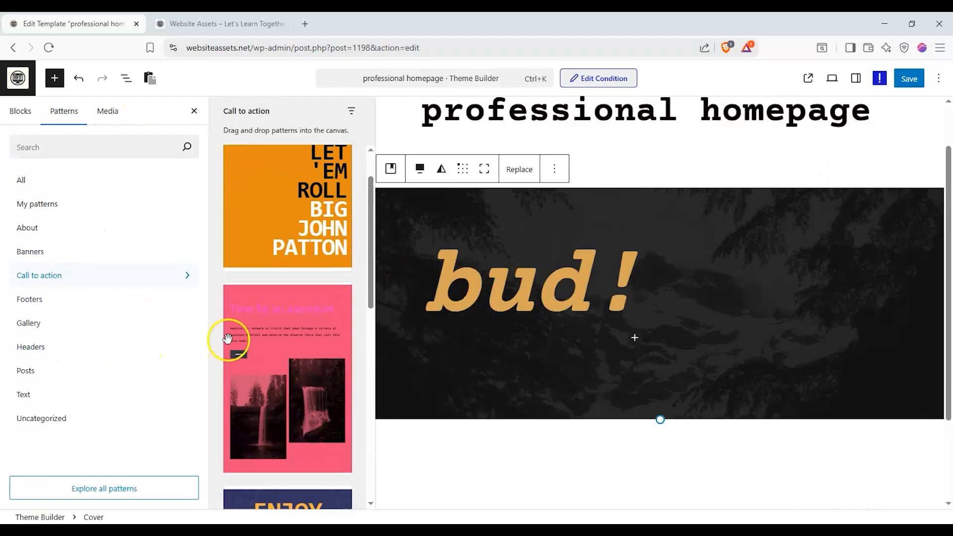
scroll(257, 337, down, 5)
mouse_move(288, 431)
mouse_down()
mouse_move(603, 467)
mouse_move(628, 433)
mouse_up()
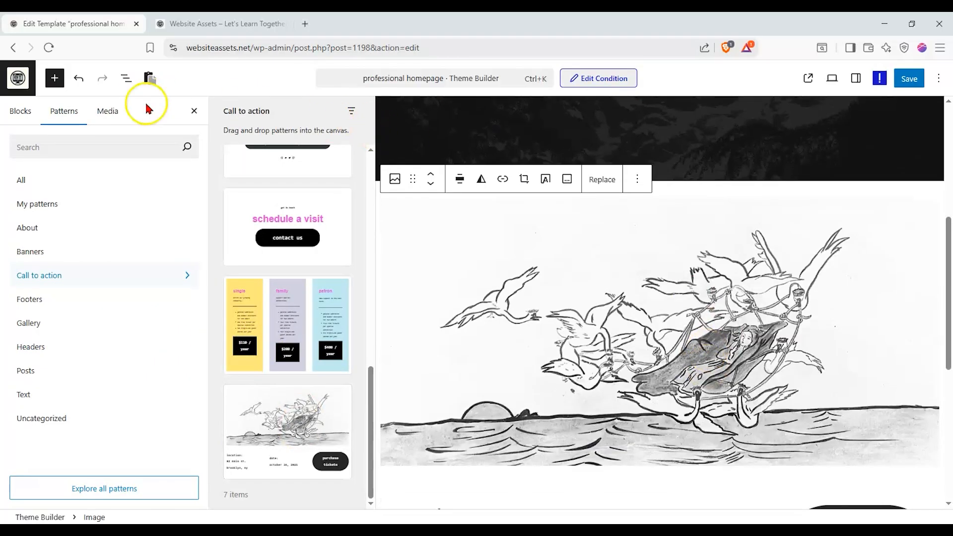
click(200, 115)
- Review the assembled page layout and check the block settings of the column holding the purchase tickets button
scroll(426, 309, up, 4)
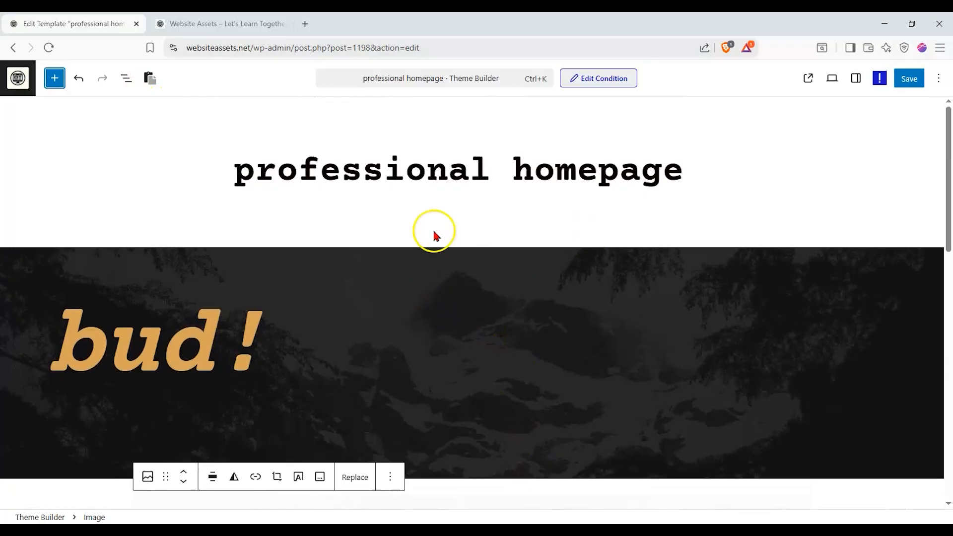
scroll(435, 236, down, 7)
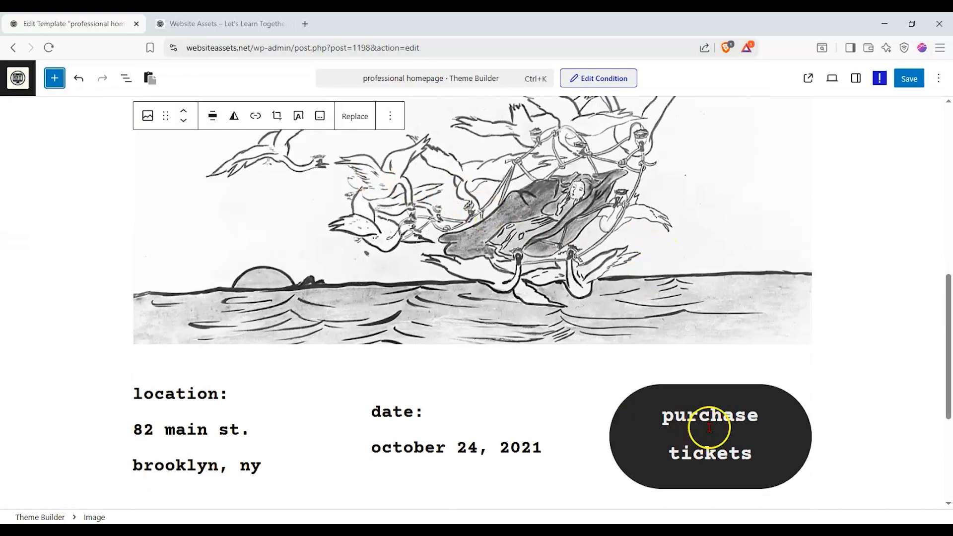
scroll(244, 404, down, 2)
scroll(790, 248, up, 1)
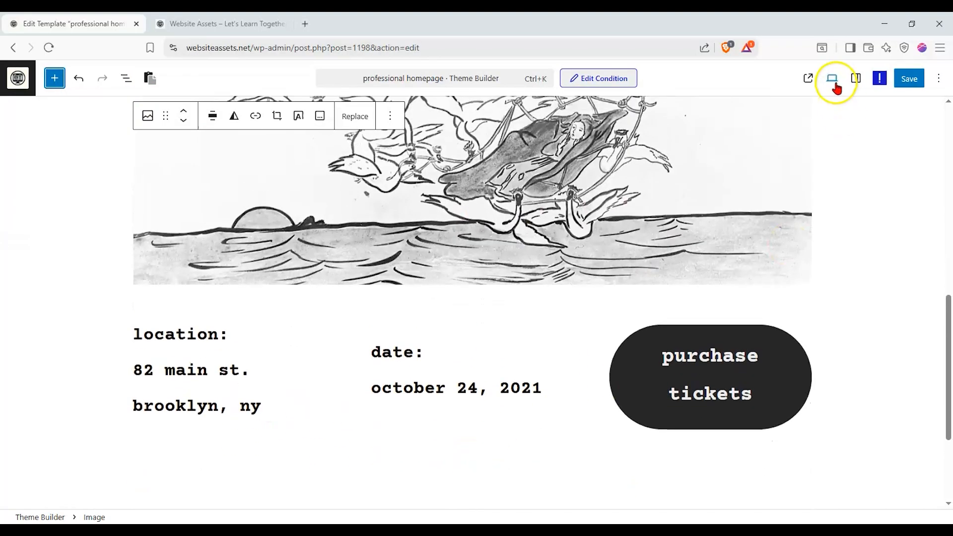
click(855, 78)
click(544, 323)
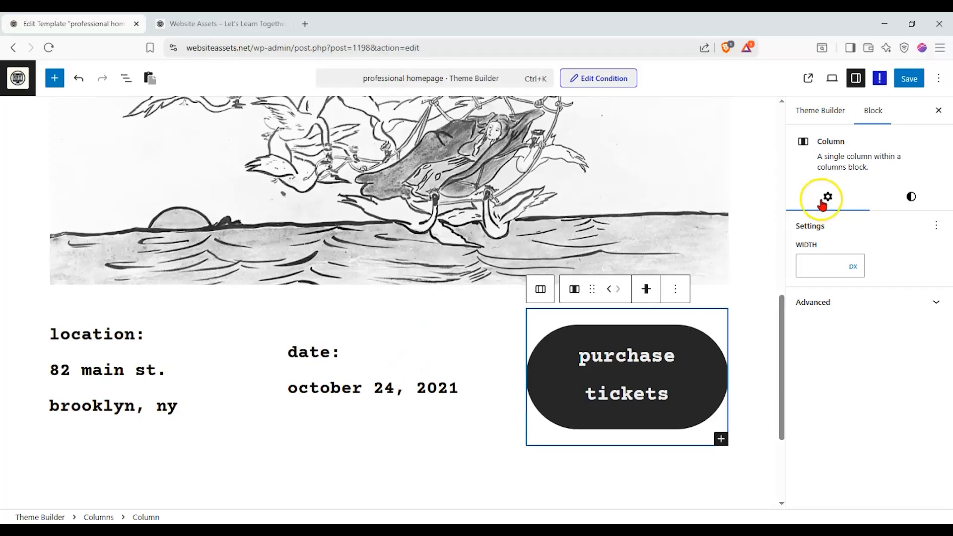
- Expand the Columns block in the block outline and inspect its nested paragraphs and the purchase tickets button
click(127, 80)
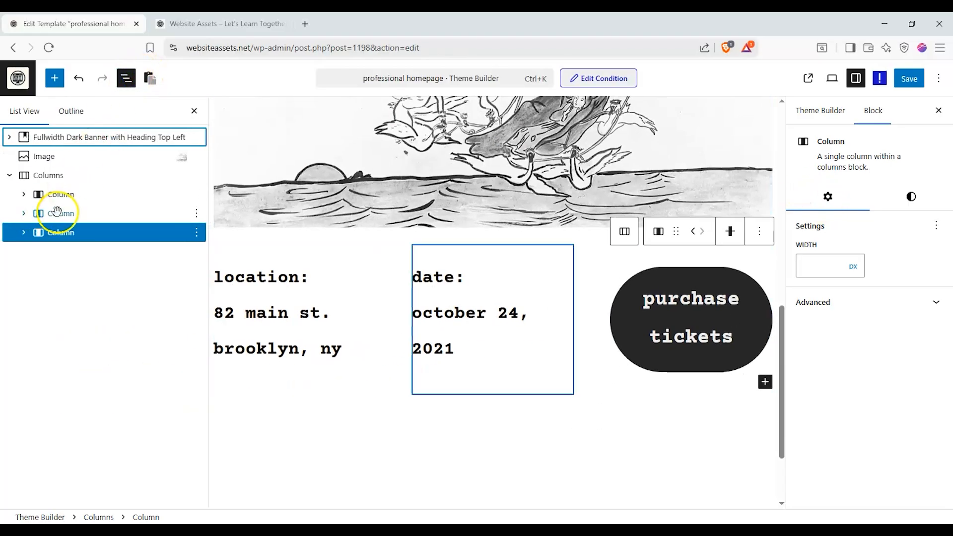
click(31, 175)
click(24, 195)
click(24, 233)
click(24, 270)
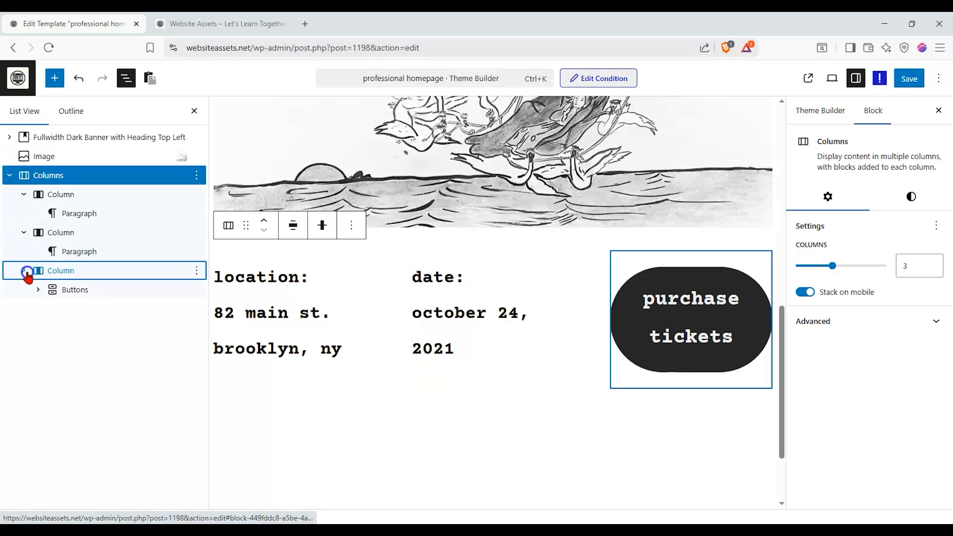
click(76, 290)
click(77, 308)
- Inspect the swans Image block, then expand the dark banner's structure down to the Stack and its "bud!" Paragraph
scroll(489, 181, up, 8)
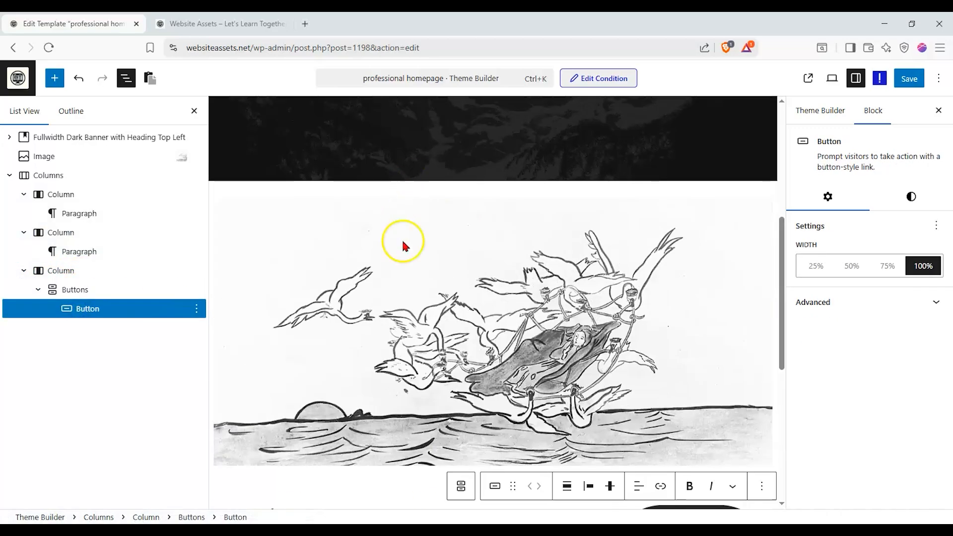
click(293, 261)
scroll(294, 261, up, 3)
scroll(323, 249, up, 2)
scroll(348, 254, down, 3)
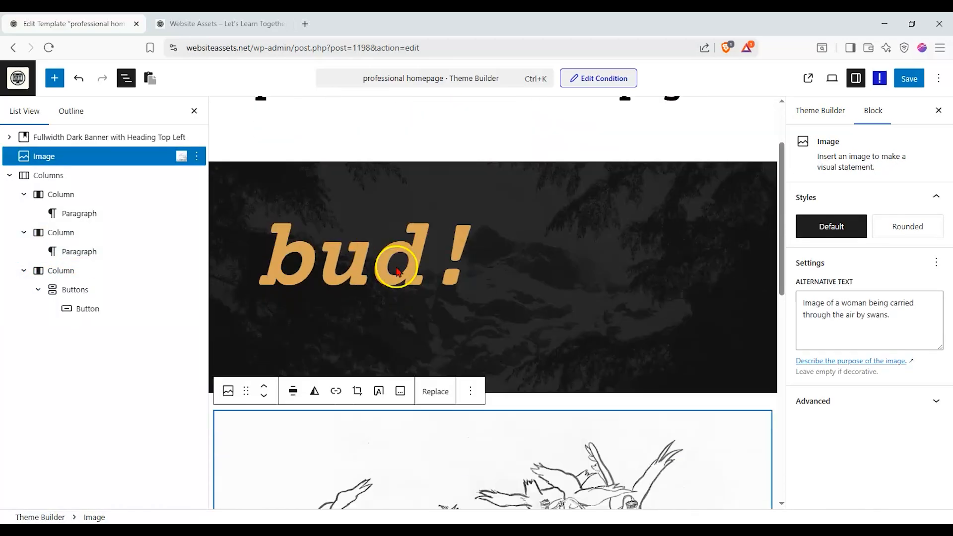
click(570, 225)
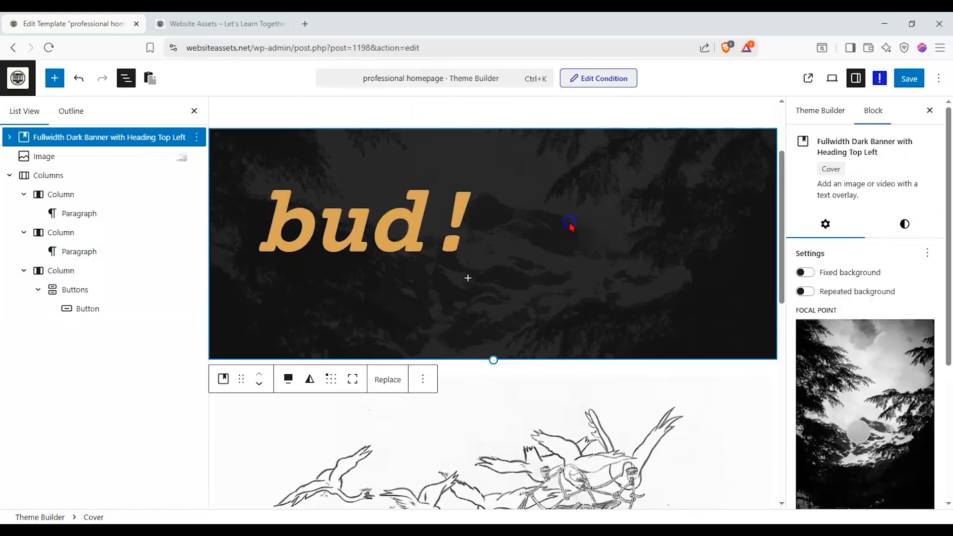
click(10, 137)
click(31, 158)
click(24, 156)
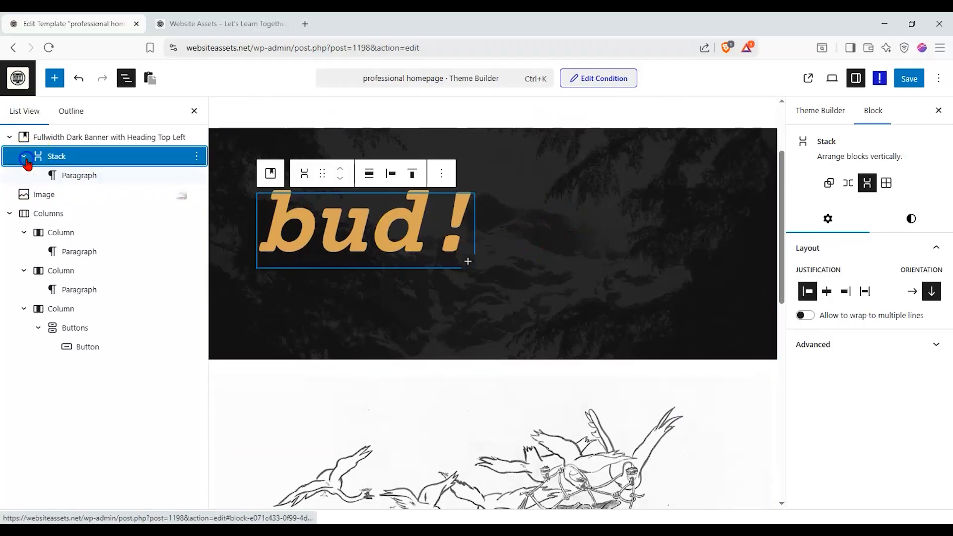
click(77, 175)
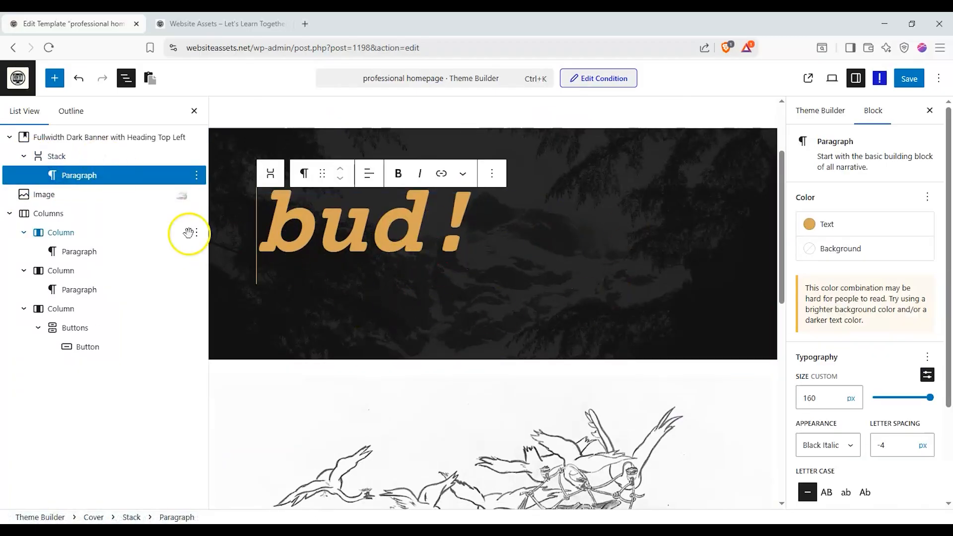
- Delete the dark banner, the swans Image and the Columns block to clear the template down to an empty Paragraph
click(77, 195)
scroll(516, 332, down, 3)
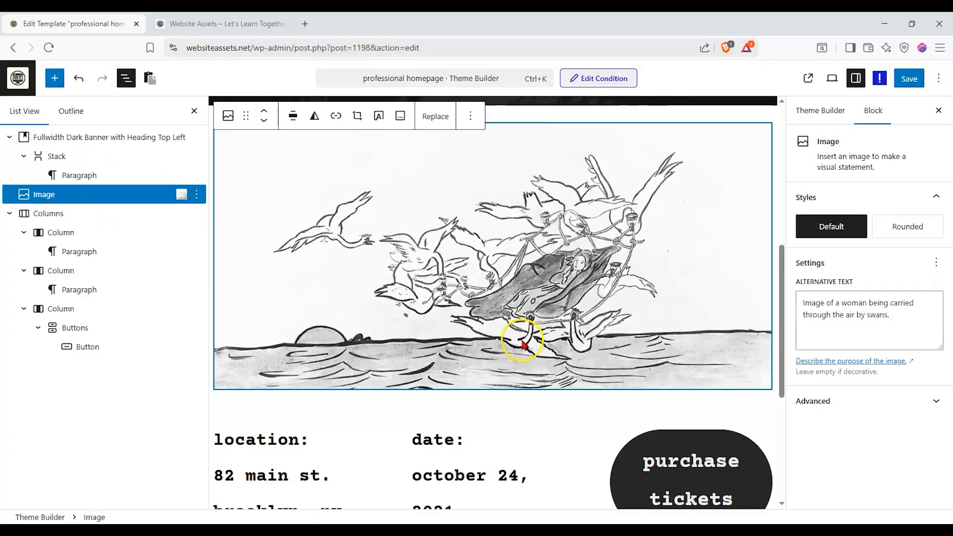
click(152, 157)
click(191, 141)
click(196, 137)
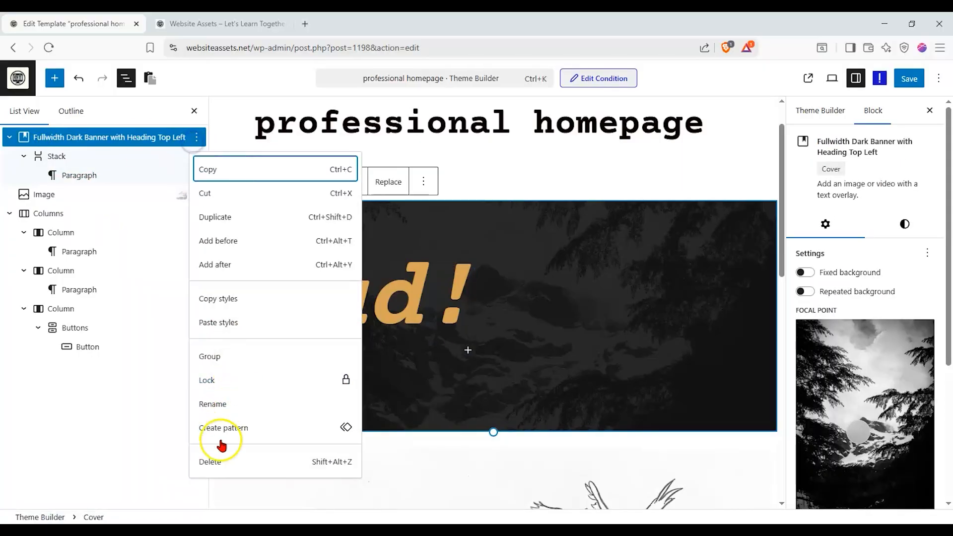
click(210, 461)
click(196, 137)
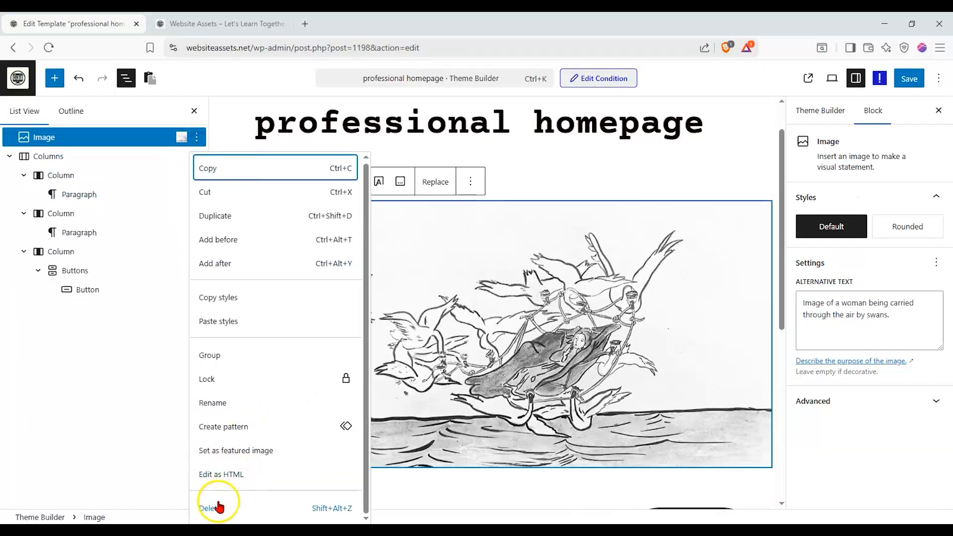
click(219, 507)
click(196, 137)
click(228, 485)
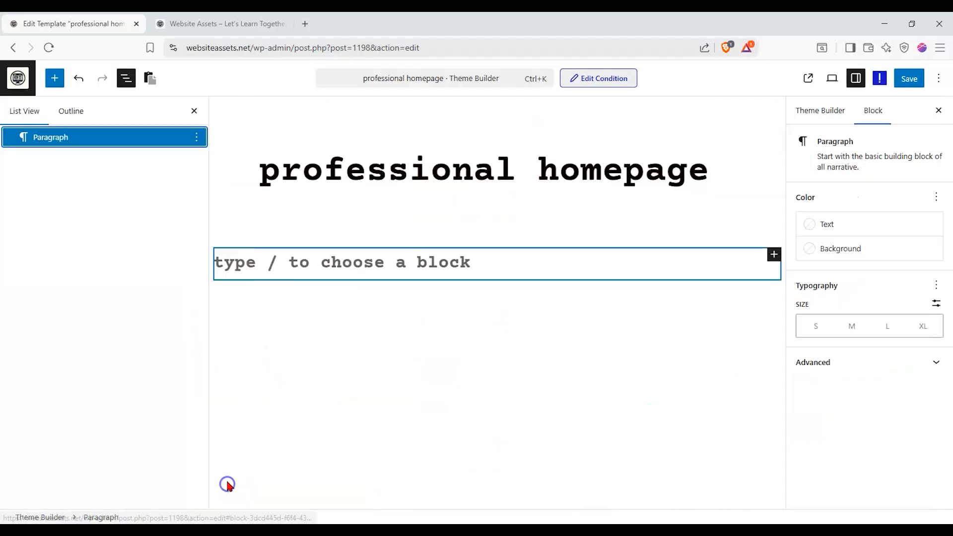
click(196, 137)
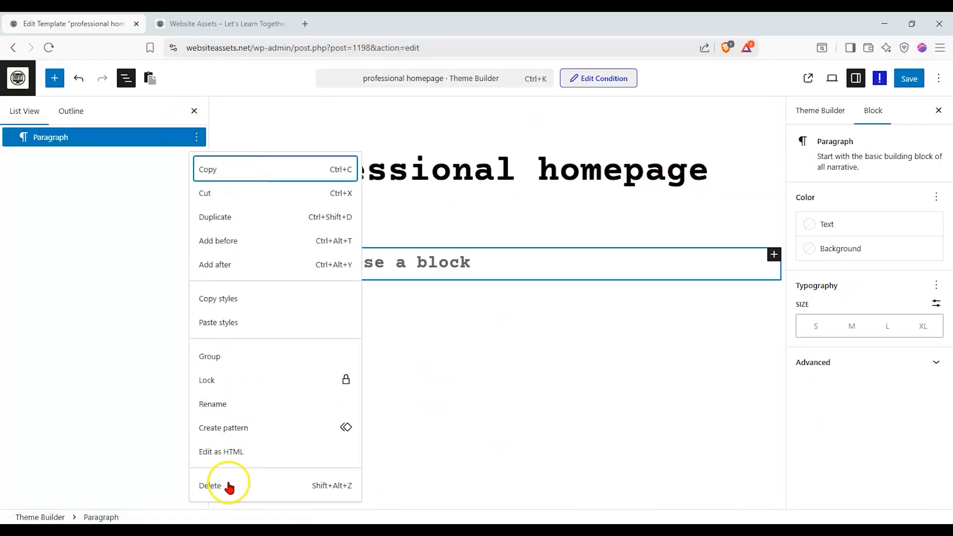
click(229, 487)
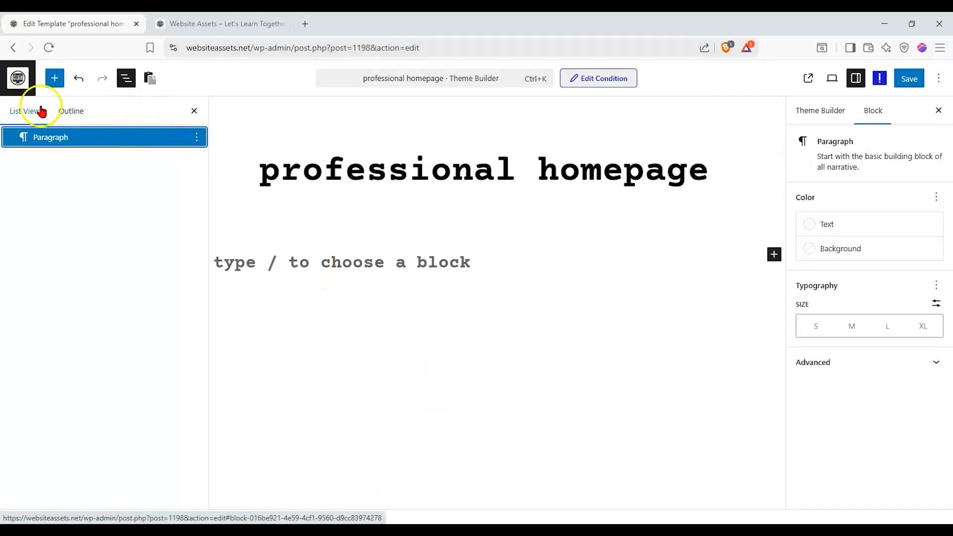
- Add a Nexter Container below the page title with the Flexbox layout and the single row-direction structure
click(70, 111)
click(54, 78)
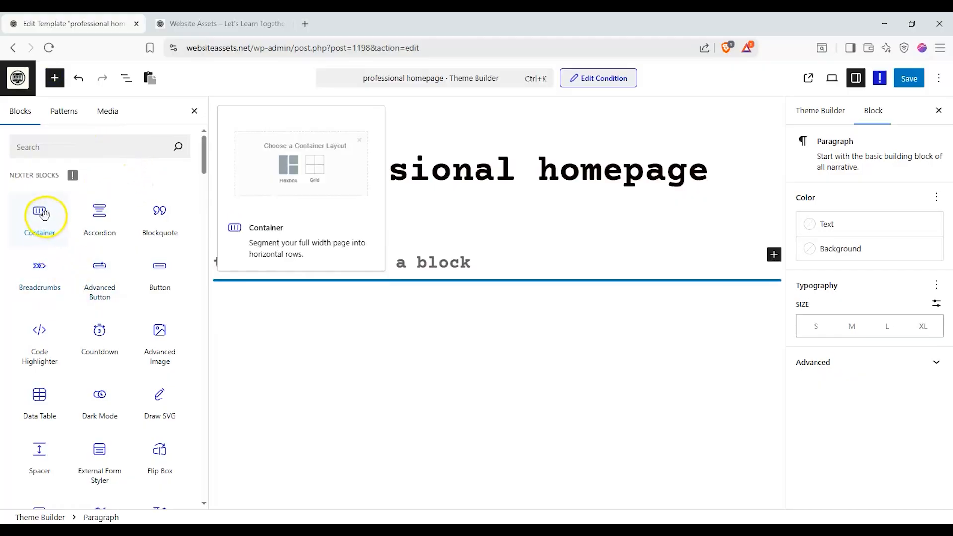
drag(39, 214, 389, 276)
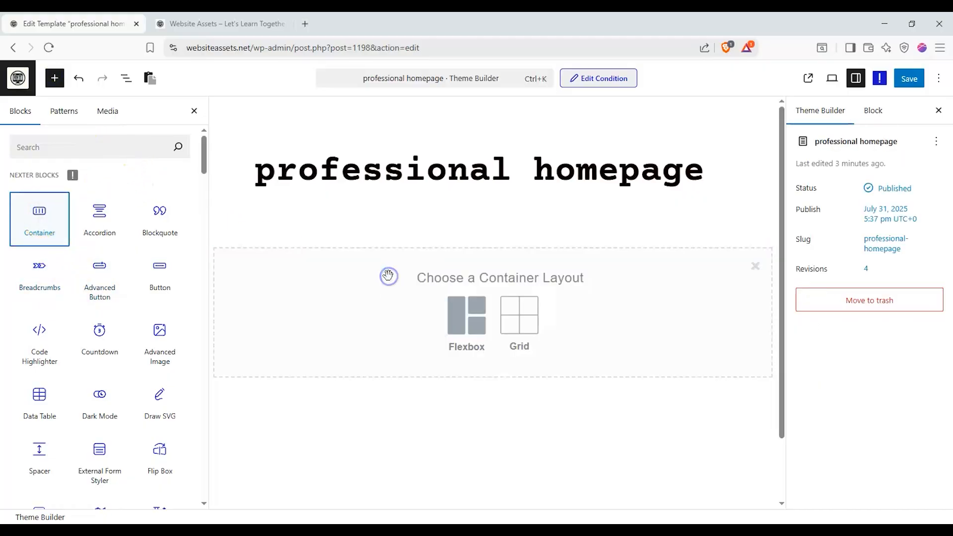
click(472, 318)
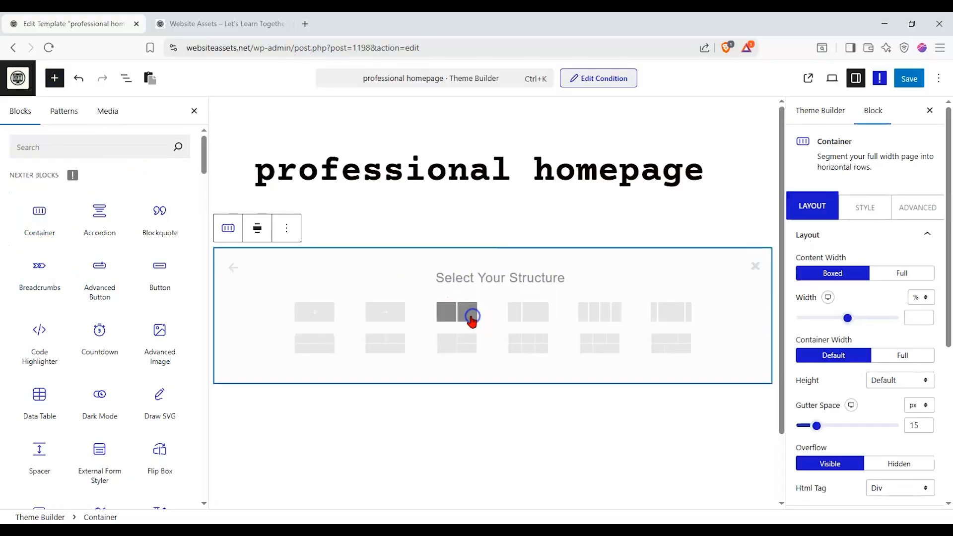
click(373, 317)
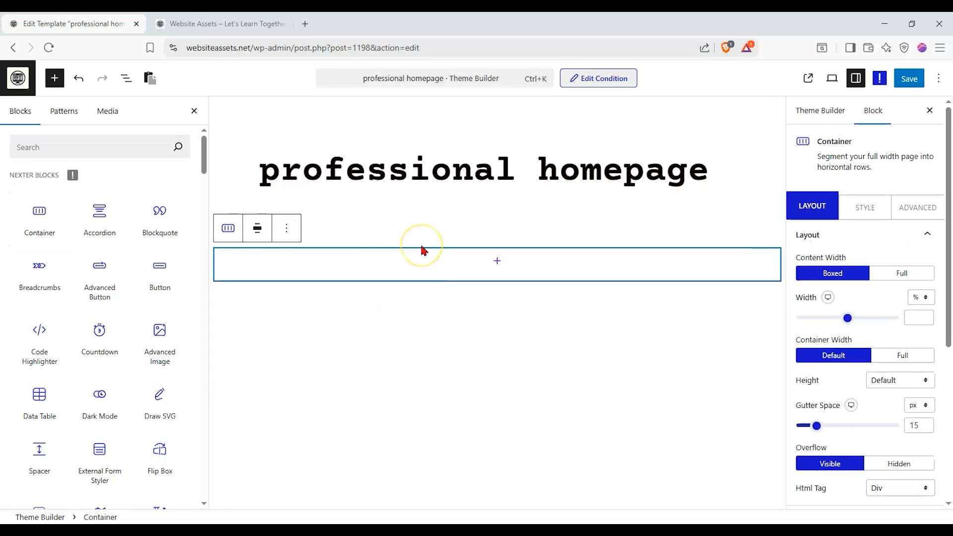
- Search the blocks for "image" and place the Nexter Image block inside the empty Container
click(477, 263)
scroll(89, 278, down, 3)
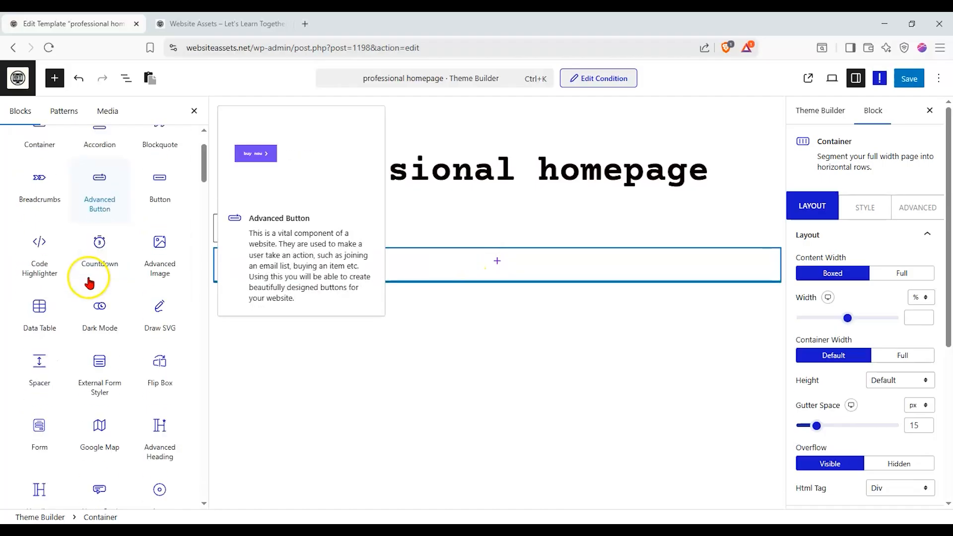
scroll(88, 274, down, 4)
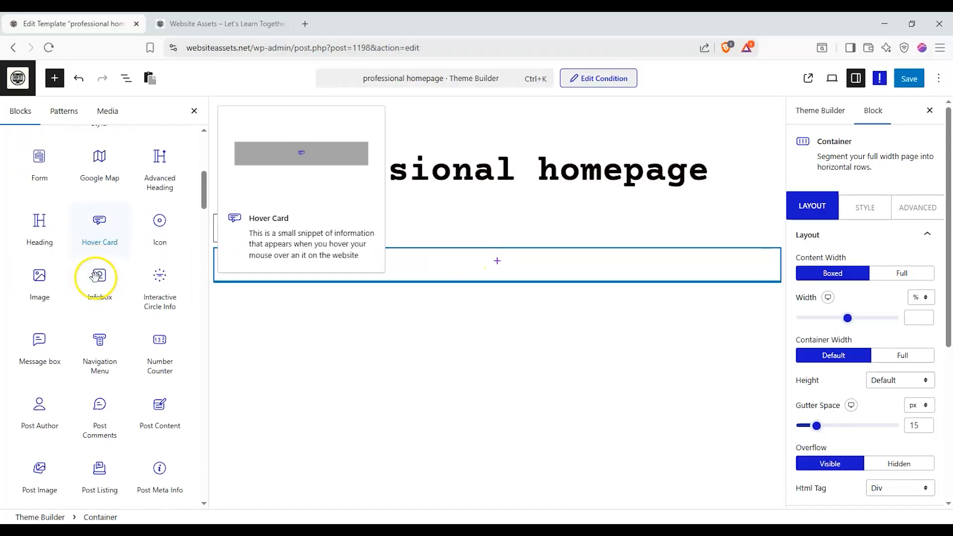
scroll(94, 189, up, 2)
scroll(94, 184, up, 5)
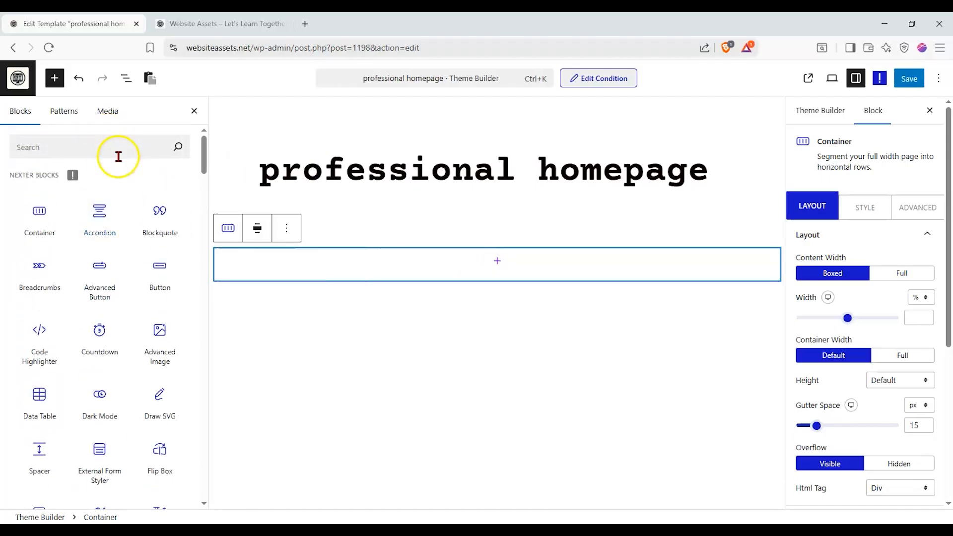
text(e)
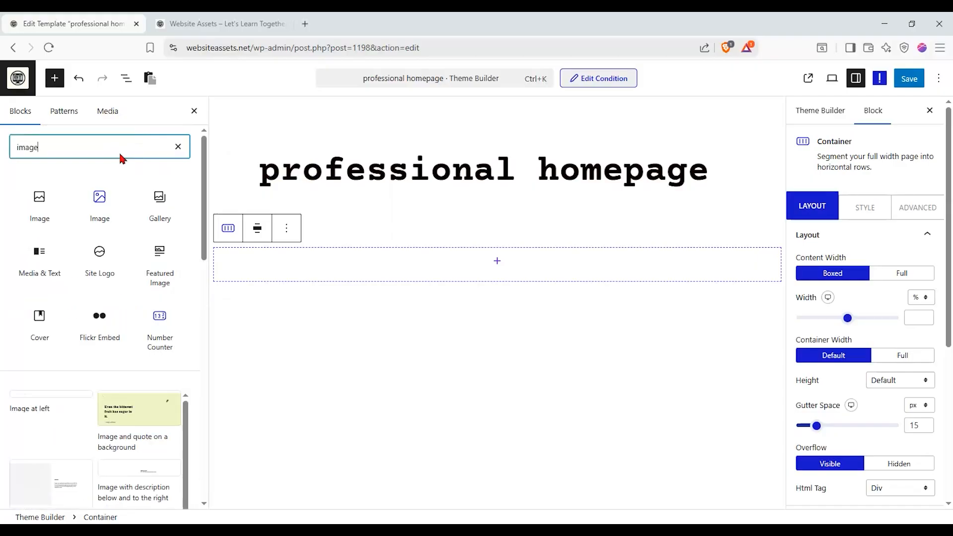
drag(99, 198, 475, 258)
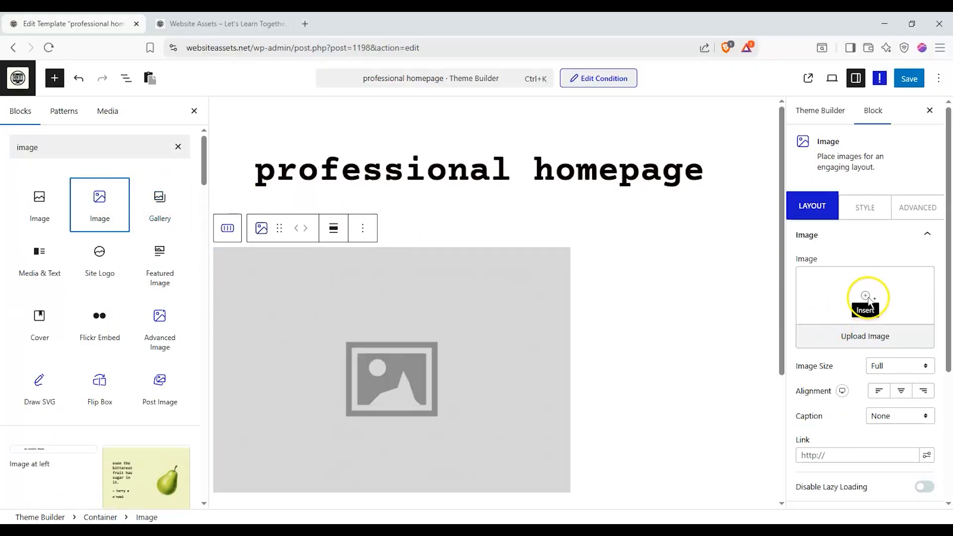
- Set the Image block's picture to the brick building photo planpro.jpg from the media library
click(864, 297)
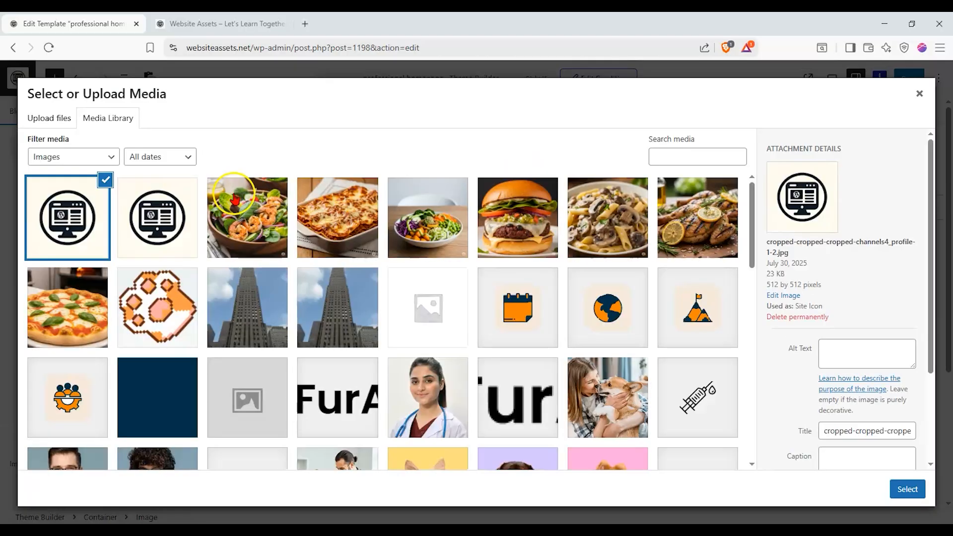
scroll(238, 198, down, 15)
scroll(243, 213, down, 2)
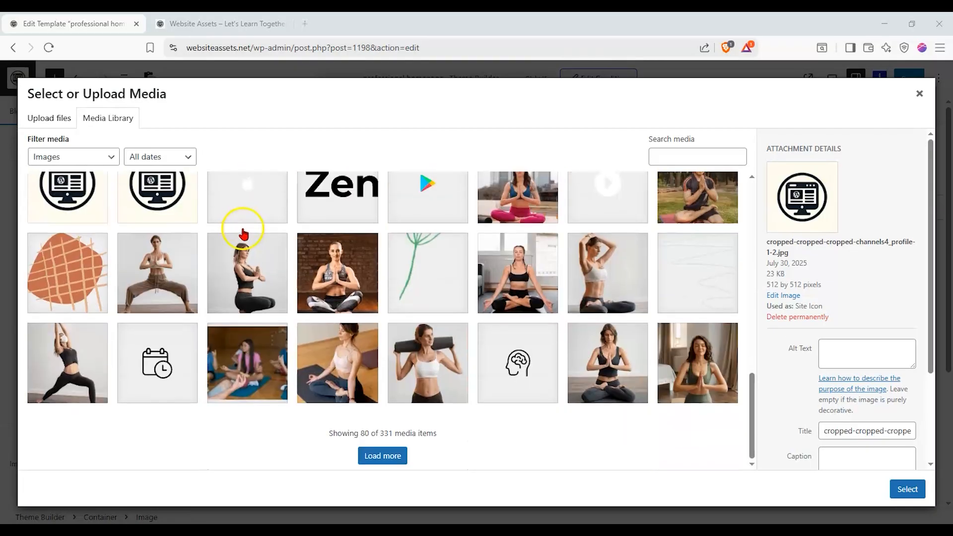
click(374, 453)
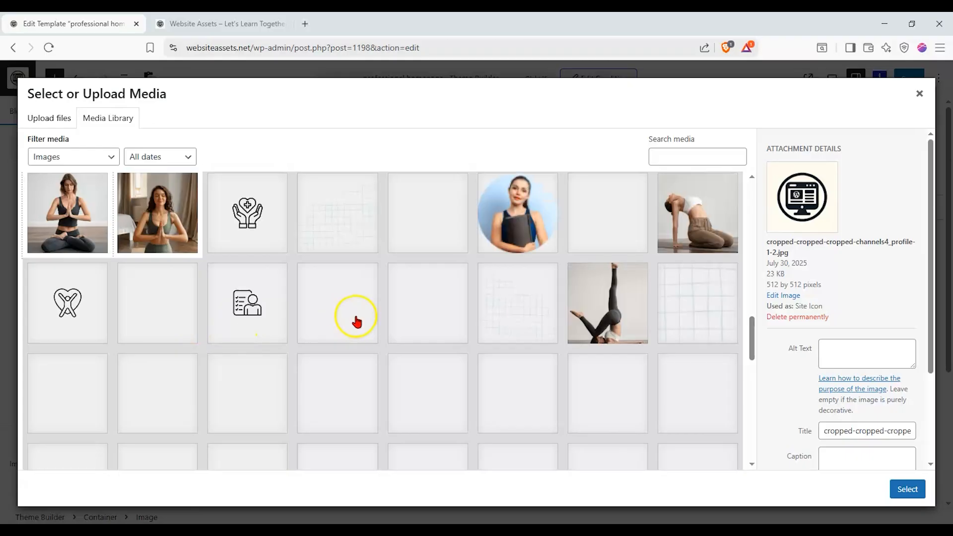
click(60, 121)
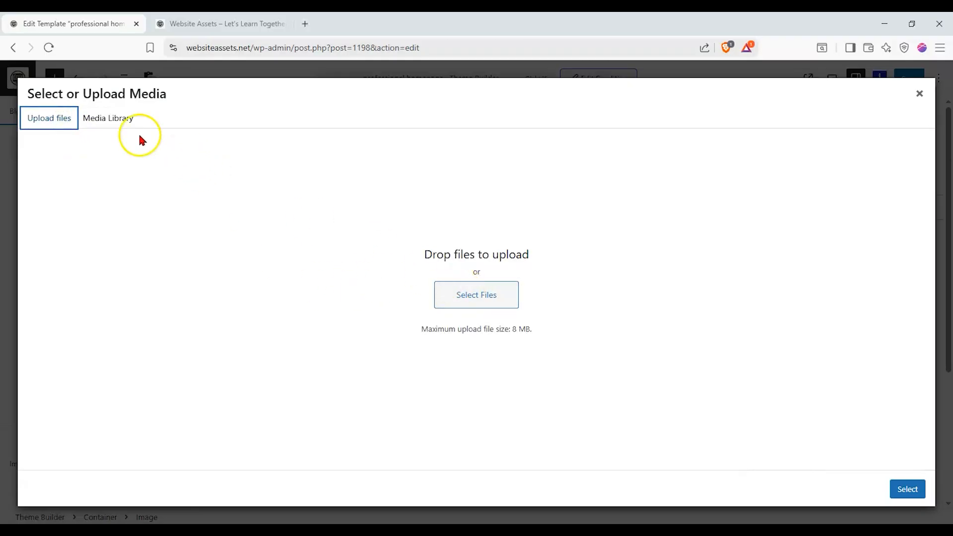
click(112, 119)
scroll(505, 370, down, 15)
scroll(506, 376, down, 10)
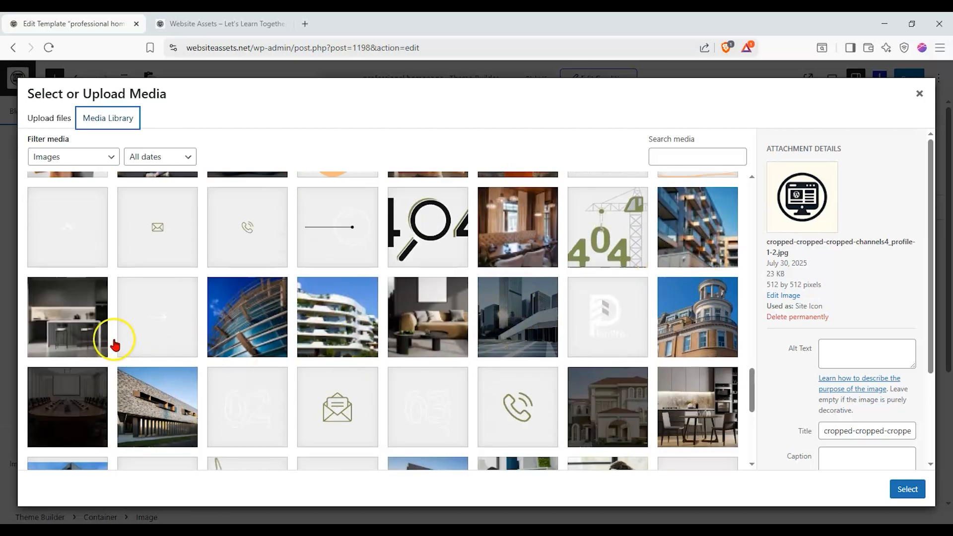
click(158, 407)
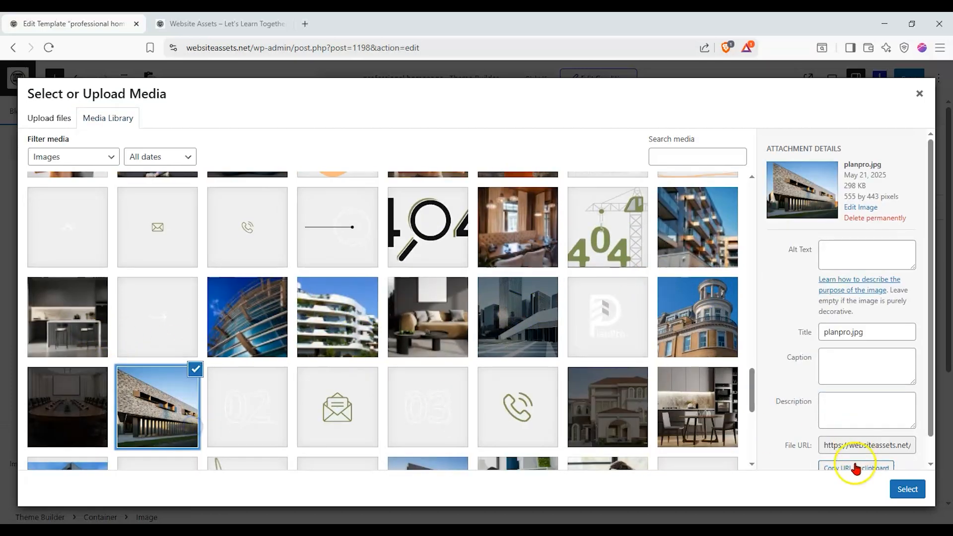
click(908, 489)
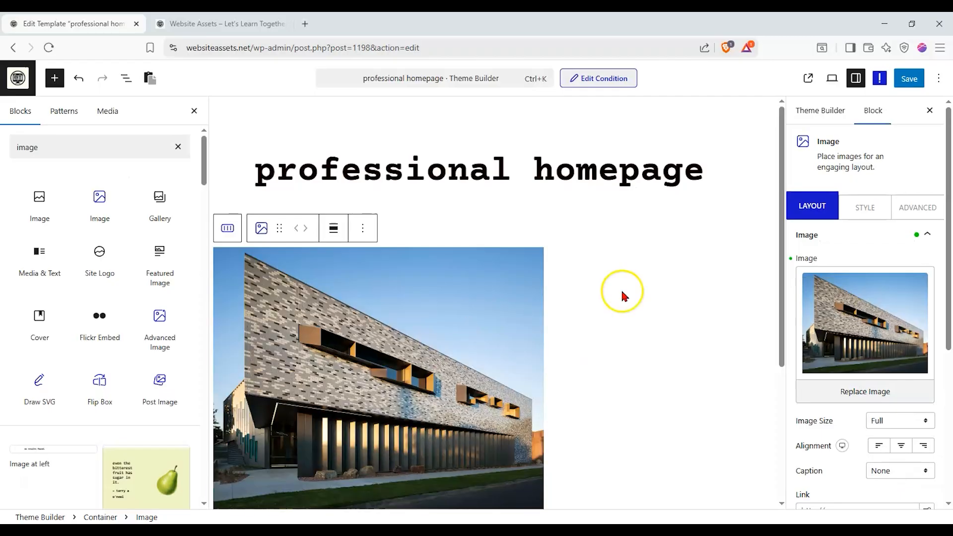
- Set the Image block's alignment to center, keeping the image size at Full
scroll(570, 314, down, 2)
click(887, 420)
click(889, 429)
click(902, 445)
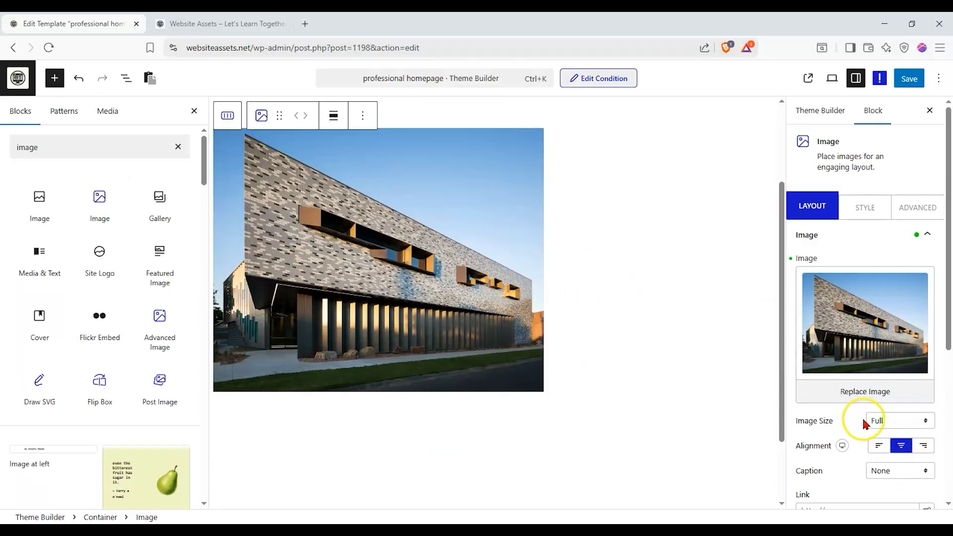
scroll(513, 300, up, 2)
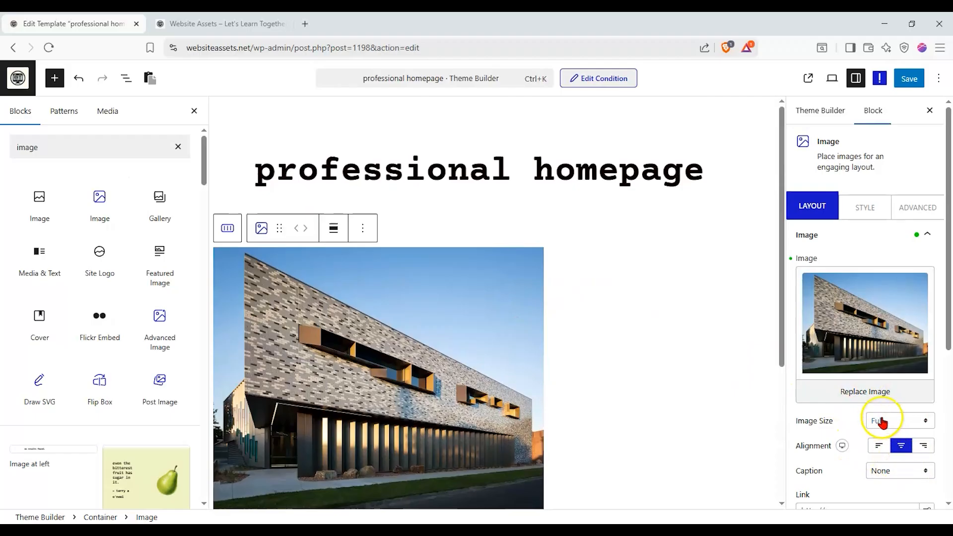
- Set the content width of the Container around the building image to Full
click(581, 323)
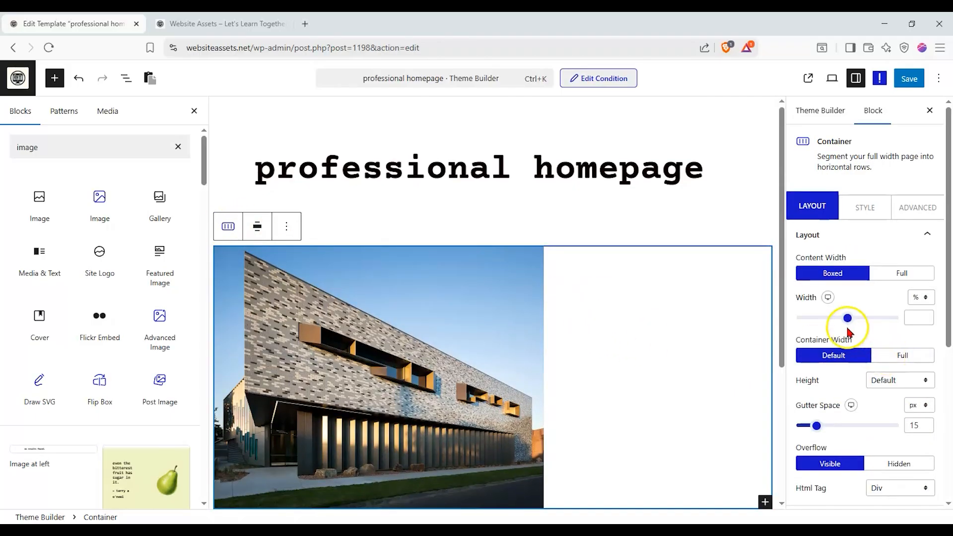
click(891, 273)
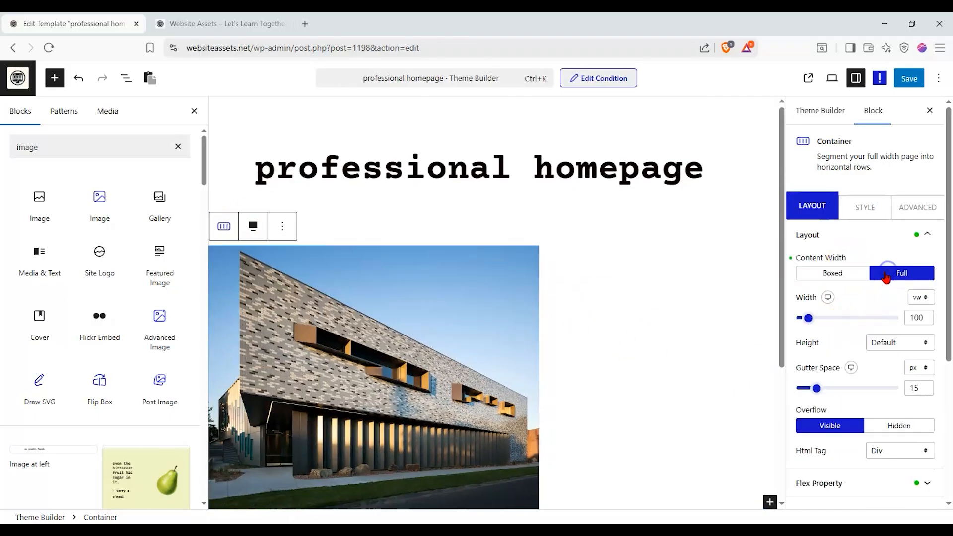
drag(854, 387, 777, 386)
- Set the Container's flex Row Alignment and Column Alignment to center so the building image sits mid-page
scroll(856, 380, down, 1)
click(855, 423)
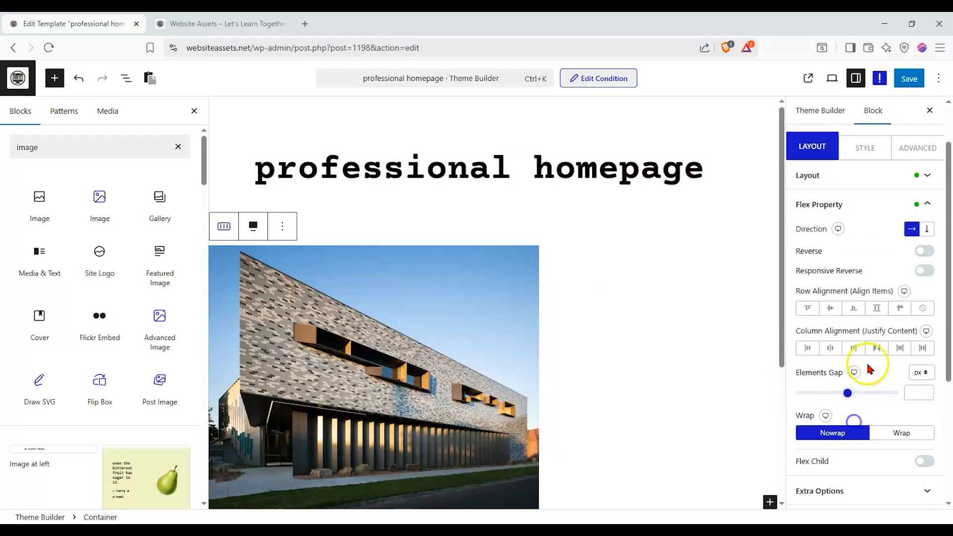
click(832, 308)
click(833, 348)
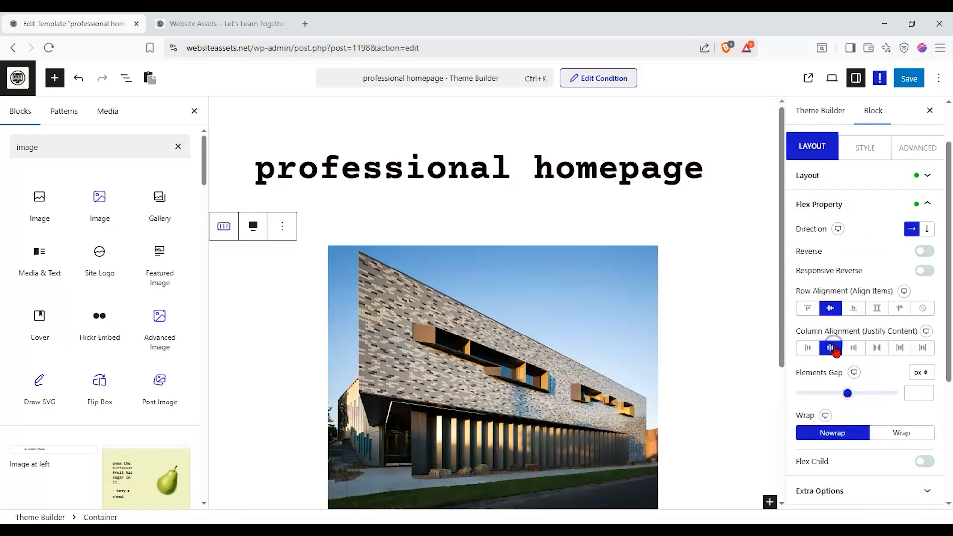
scroll(684, 326, down, 3)
scroll(695, 302, up, 2)
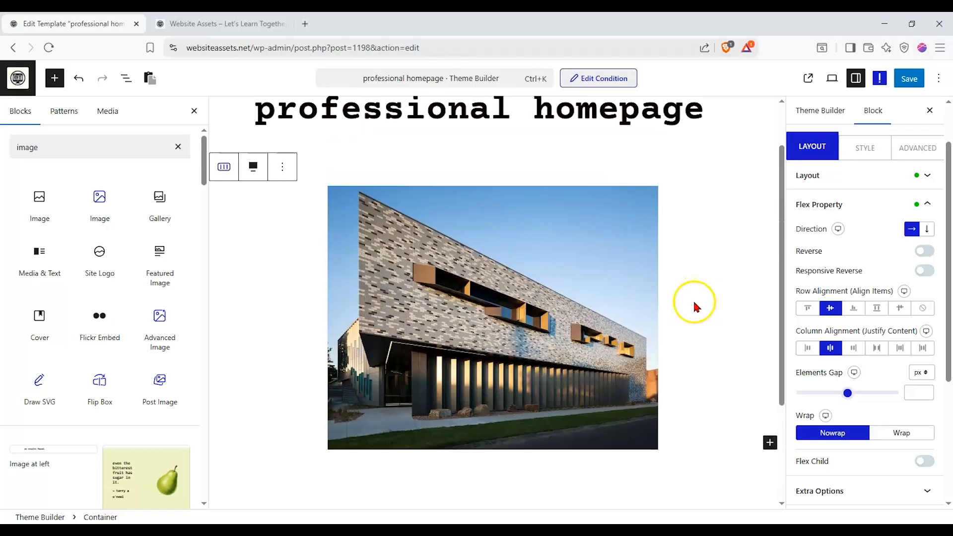
- Review the building image's block settings, reselect its Container and save the template
click(635, 266)
scroll(689, 294, down, 1)
scroll(711, 271, up, 1)
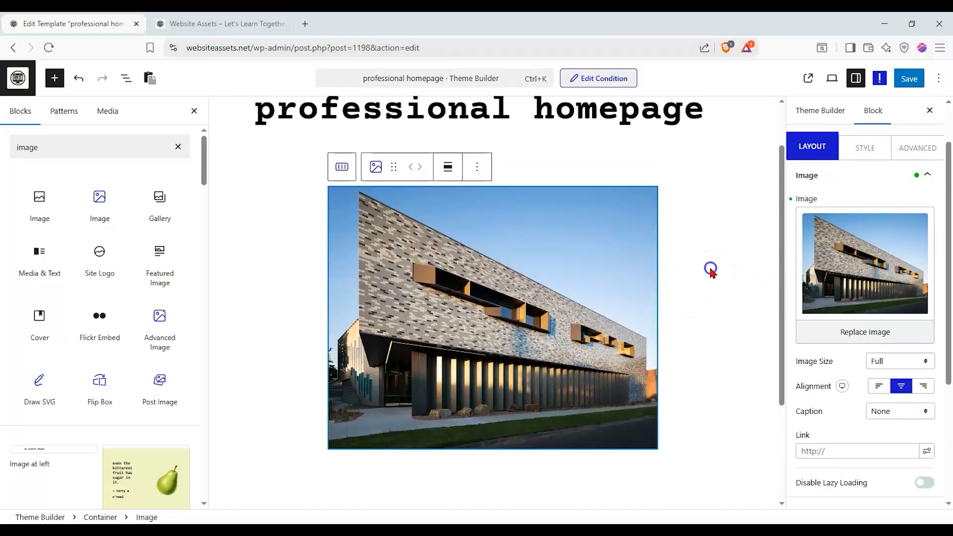
click(711, 268)
key(ctrl+s)
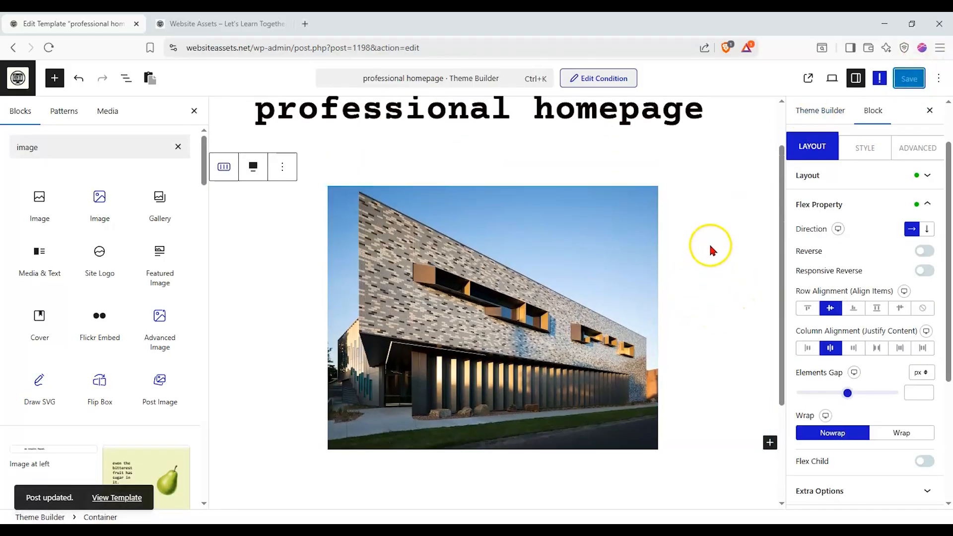
- Reload the live site's homepage to check the building image between header and footer, then return to the template editor
click(268, 24)
click(46, 49)
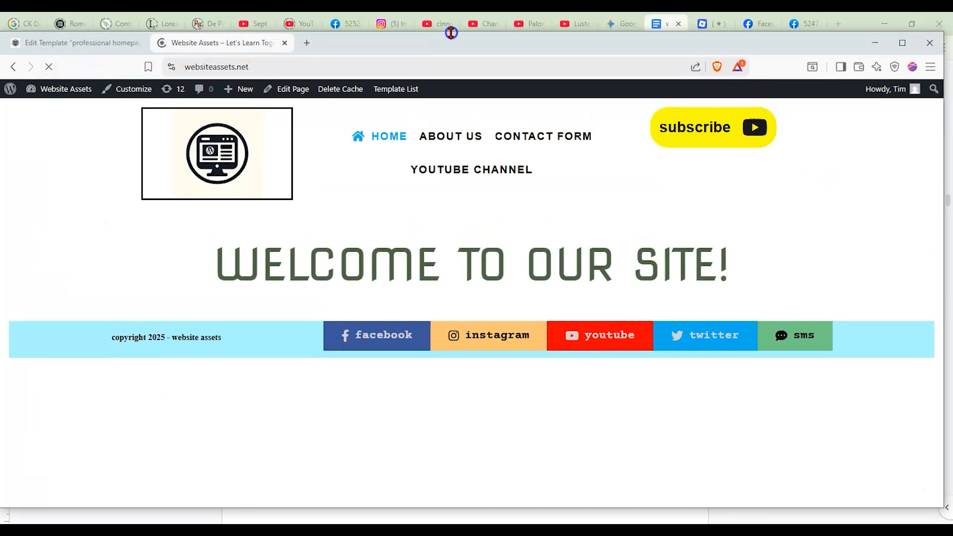
double_click(452, 22)
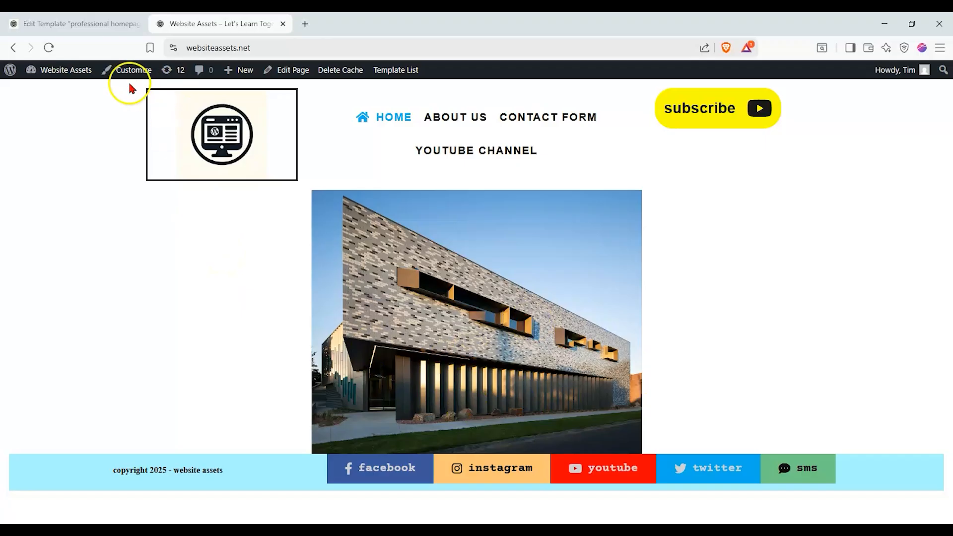
click(99, 38)
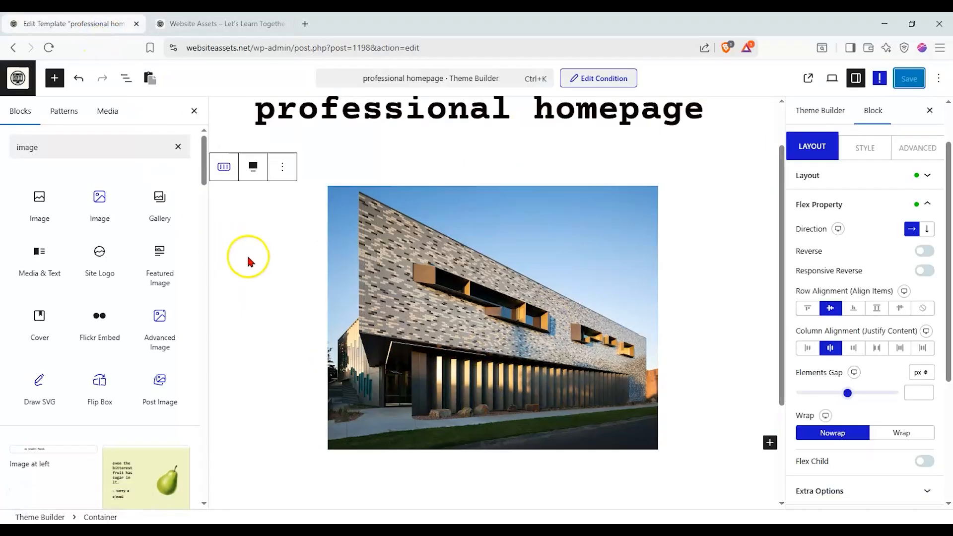
scroll(259, 279, down, 2)
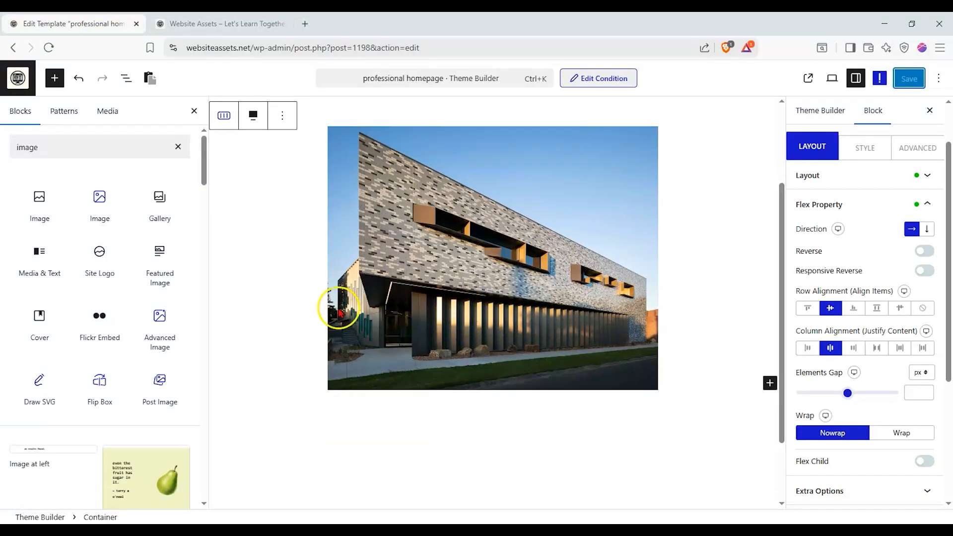
- Add a Container below the building image and give it the two equal columns structure
mouse_move(175, 288)
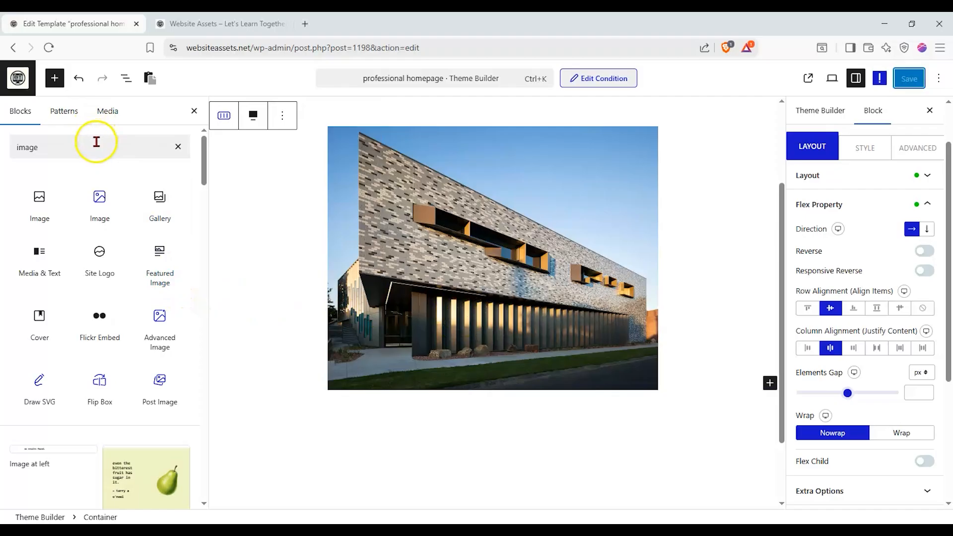
drag(96, 142, 8, 135)
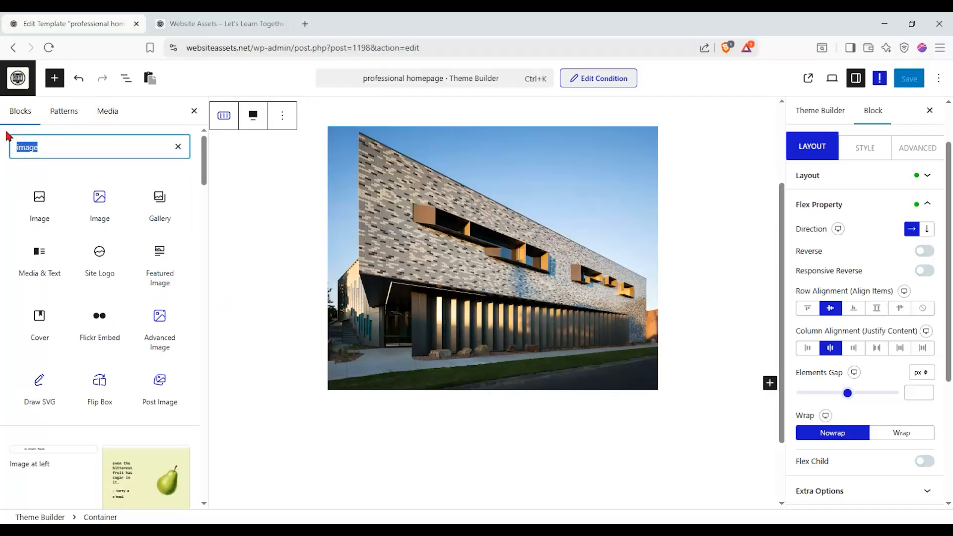
key(BackSpace)
drag(32, 206, 465, 418)
click(464, 454)
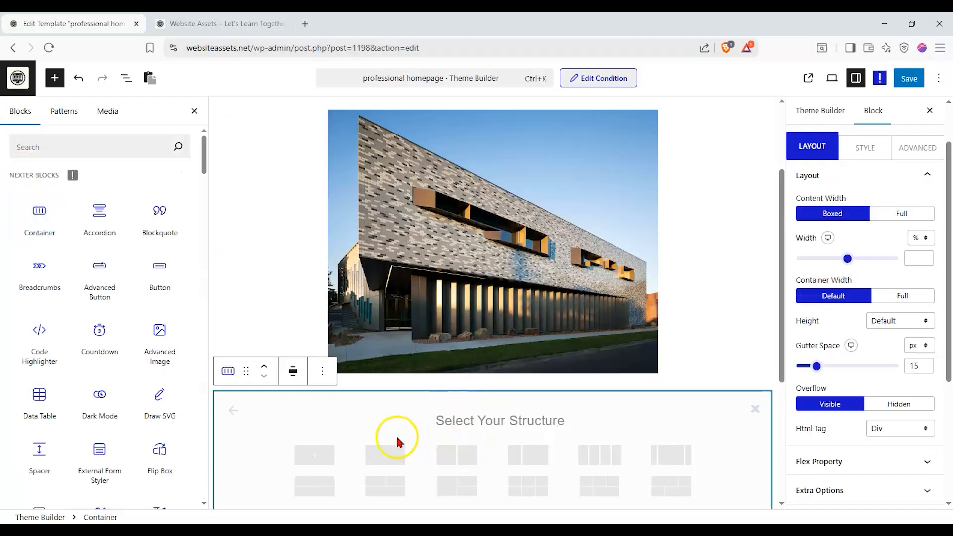
scroll(398, 440, down, 1)
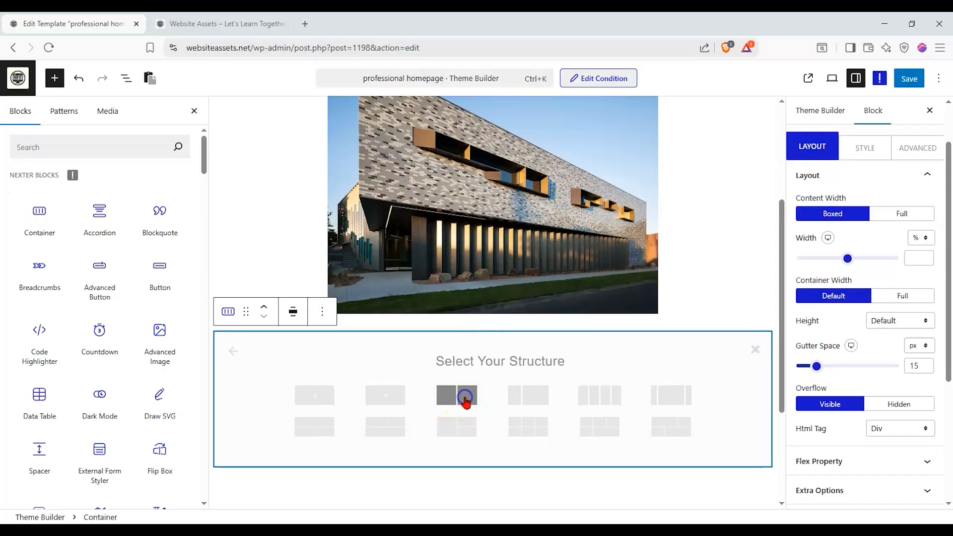
click(466, 401)
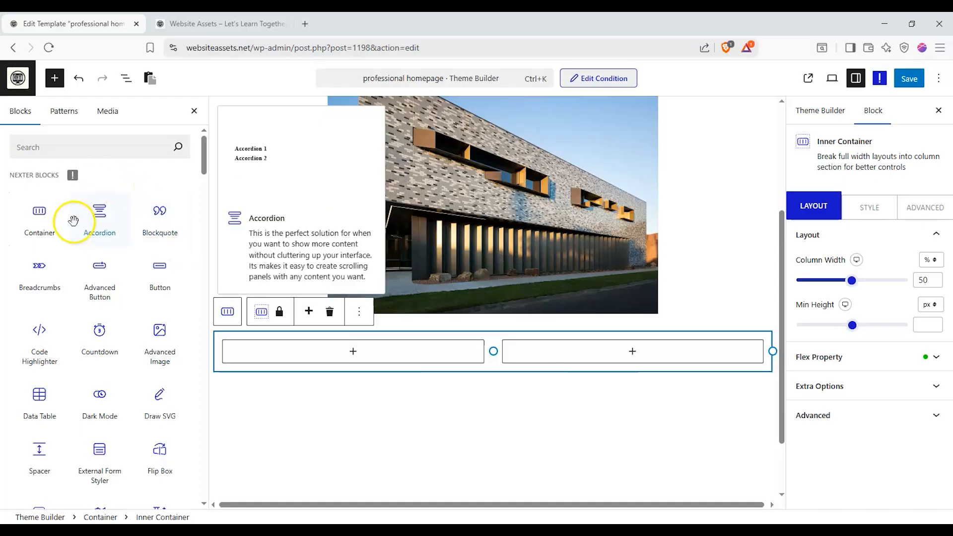
- Place a Nexter Heading block in the new Container's first column and a Nexter Button block in its second column
click(97, 148)
text(hea)
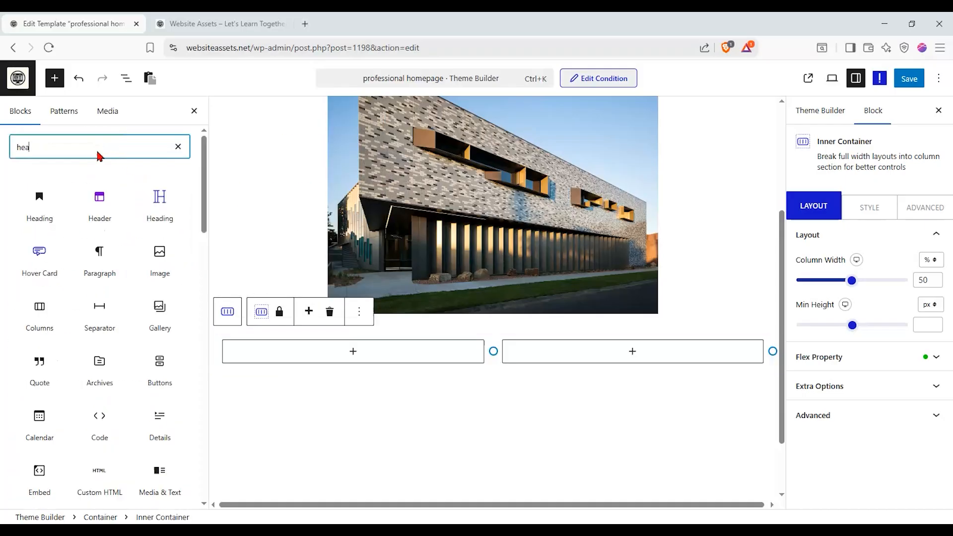
drag(152, 201, 330, 346)
double_click(97, 152)
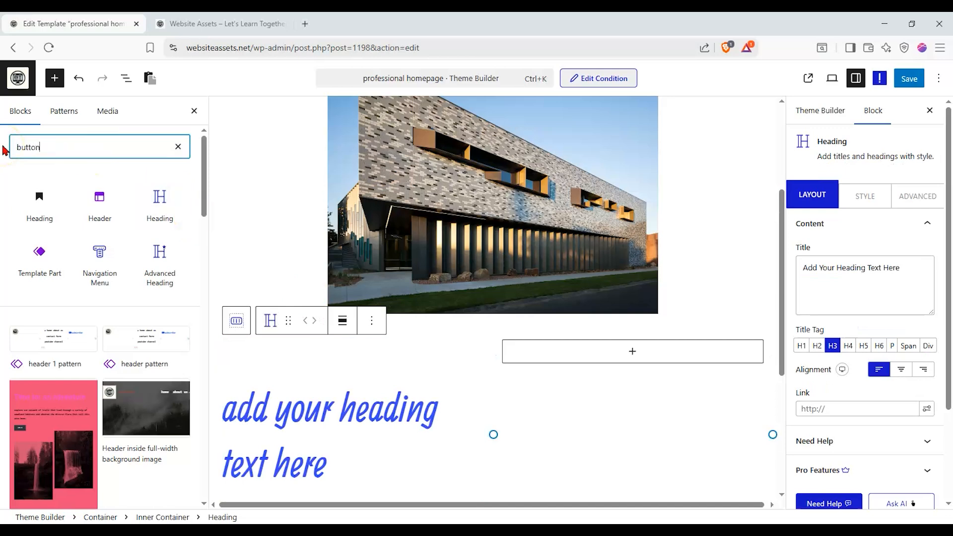
drag(39, 201, 590, 350)
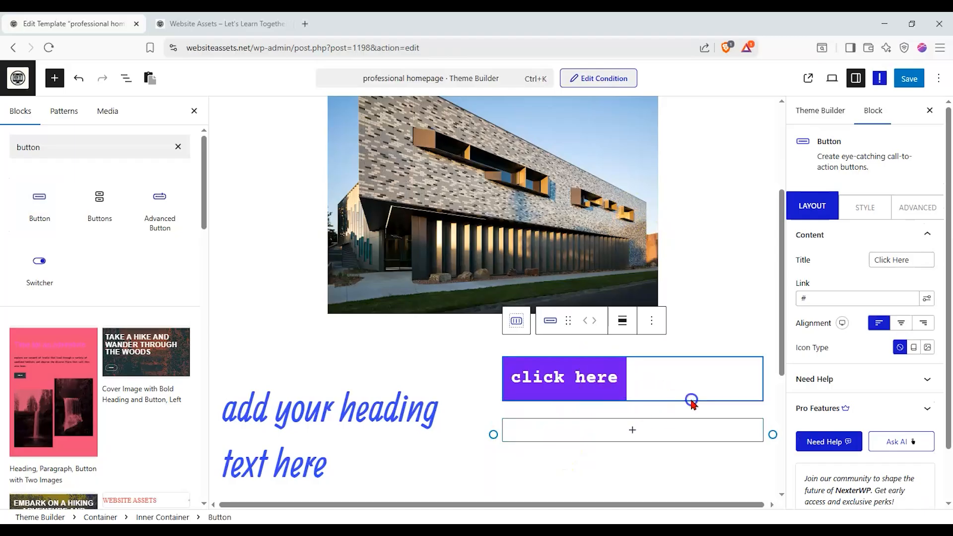
- Set the column width of the Inner Container holding the heading to 100%
click(126, 78)
click(70, 156)
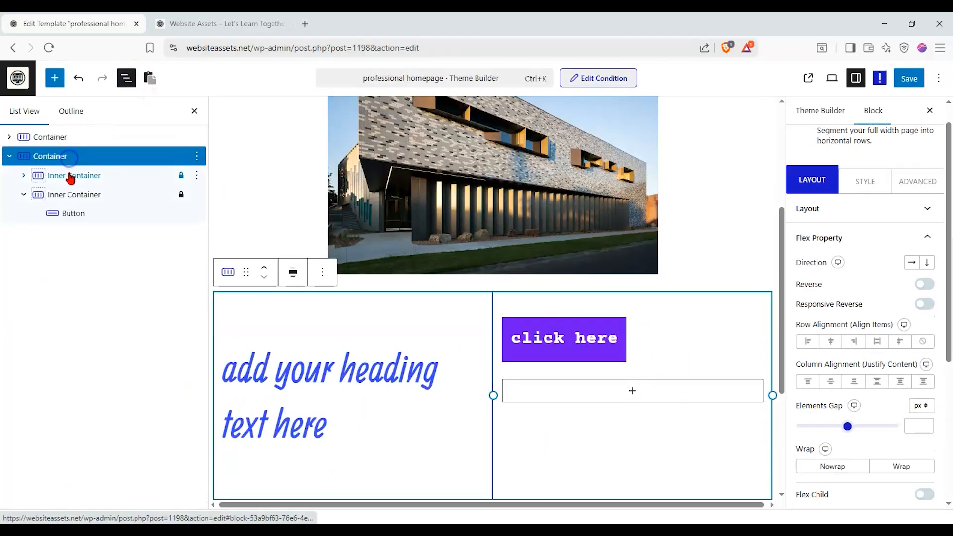
click(70, 176)
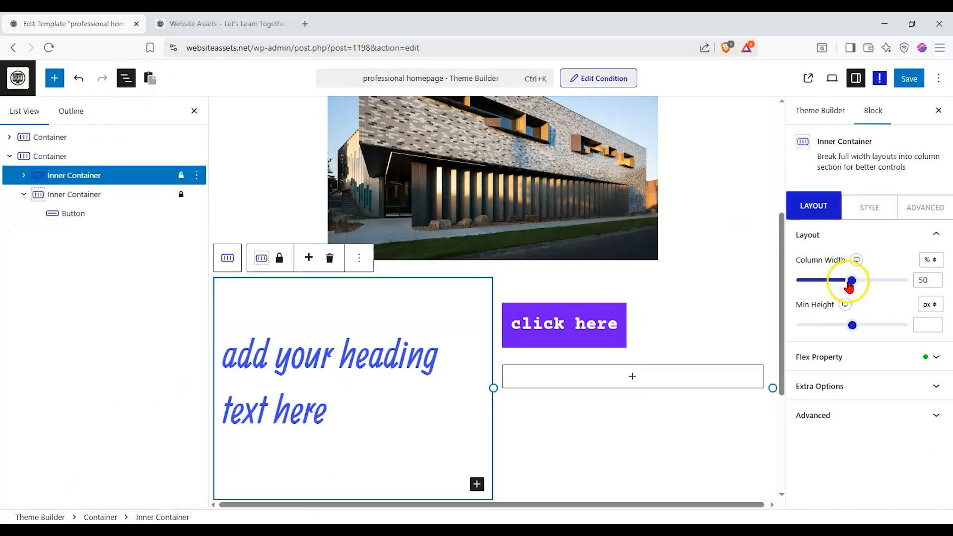
drag(854, 291, 918, 274)
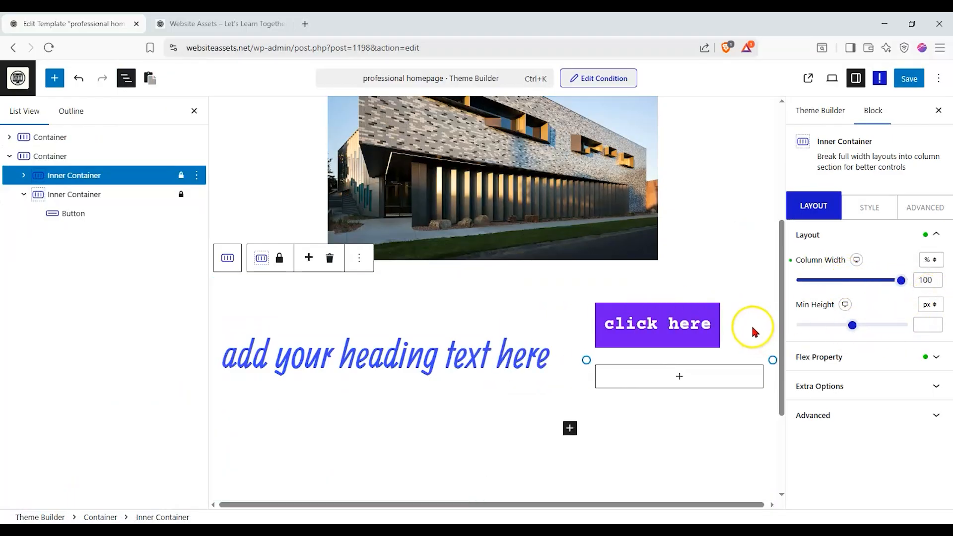
- Set the flex Row Alignment and Column Alignment to center for the Inner Container holding the button
click(120, 201)
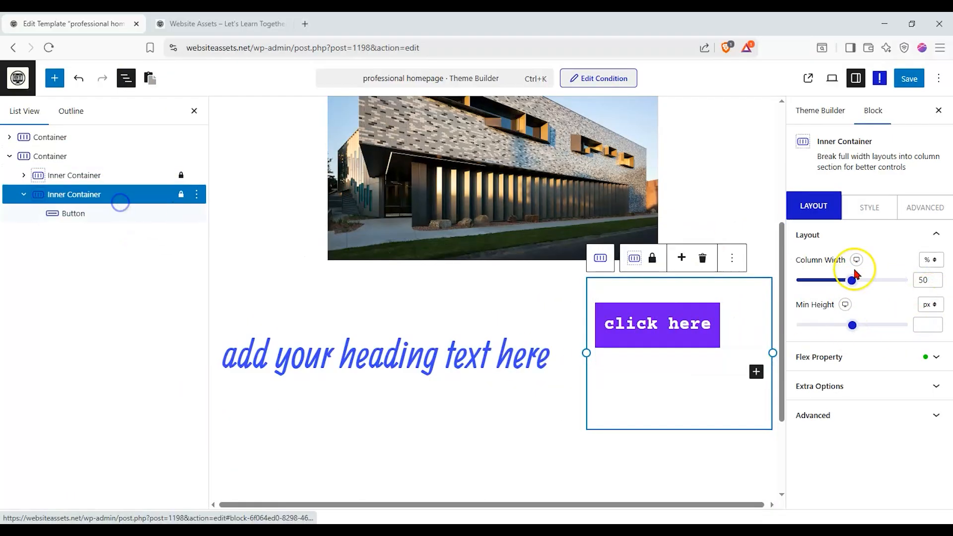
click(866, 357)
click(839, 379)
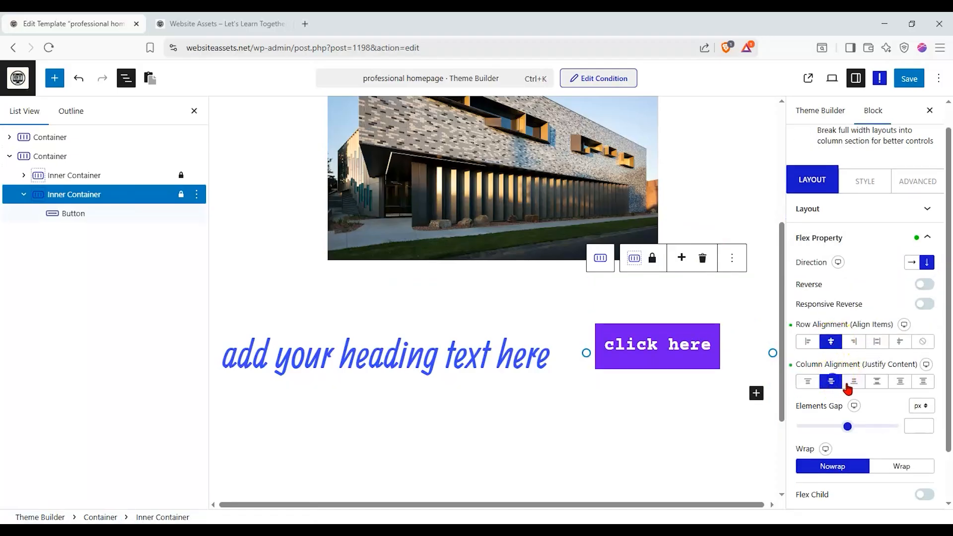
click(851, 385)
click(839, 382)
click(877, 342)
click(852, 342)
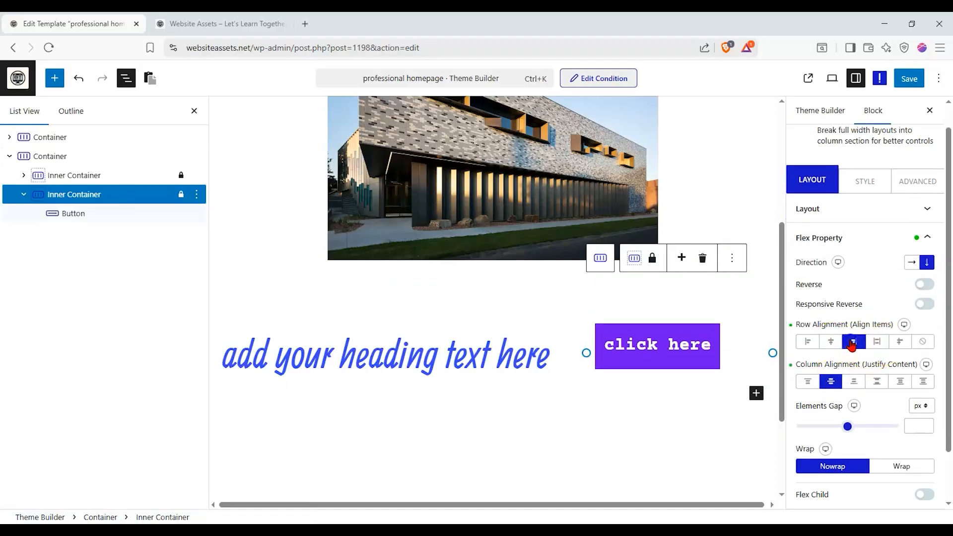
- Set the button's own alignment to center within its column
click(685, 372)
click(901, 297)
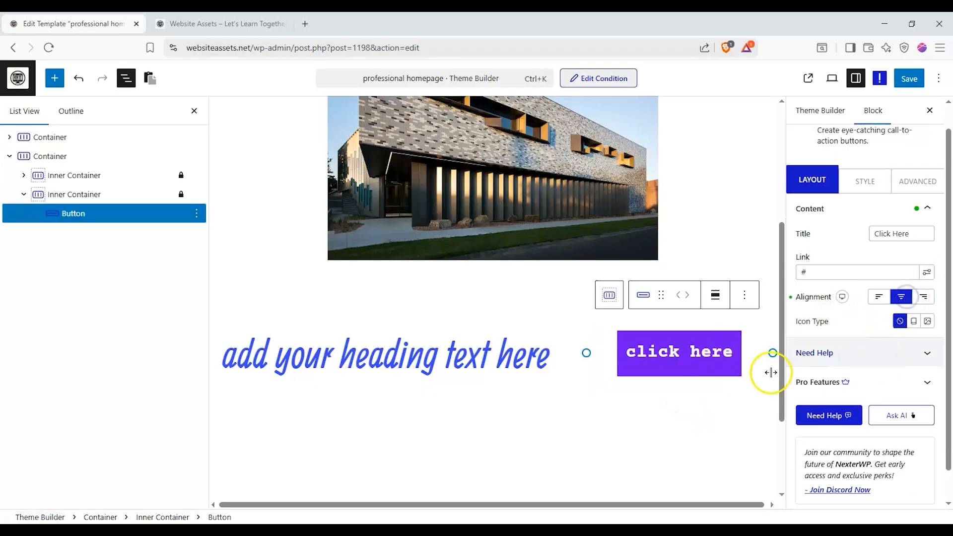
scroll(570, 372, up, 2)
scroll(519, 421, down, 1)
click(518, 423)
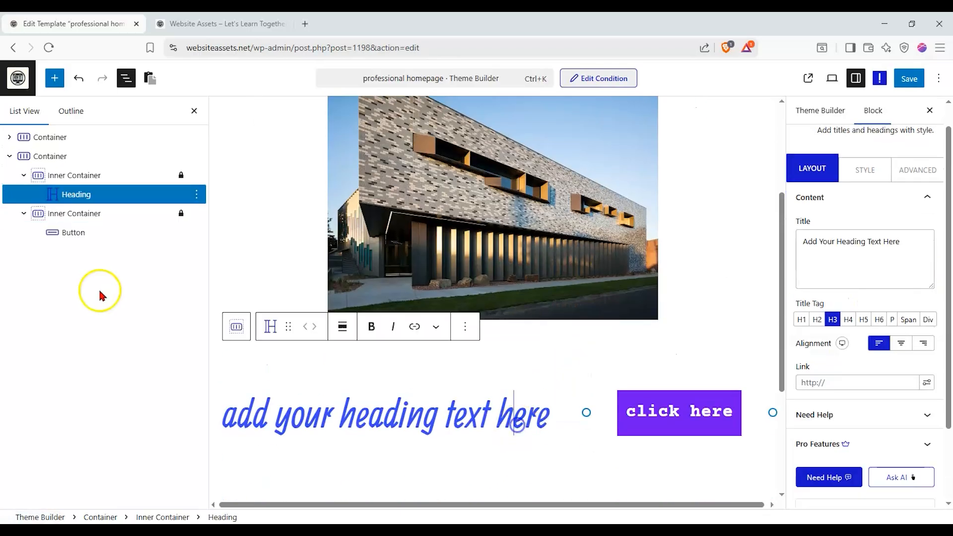
scroll(483, 351, up, 2)
scroll(483, 351, down, 1)
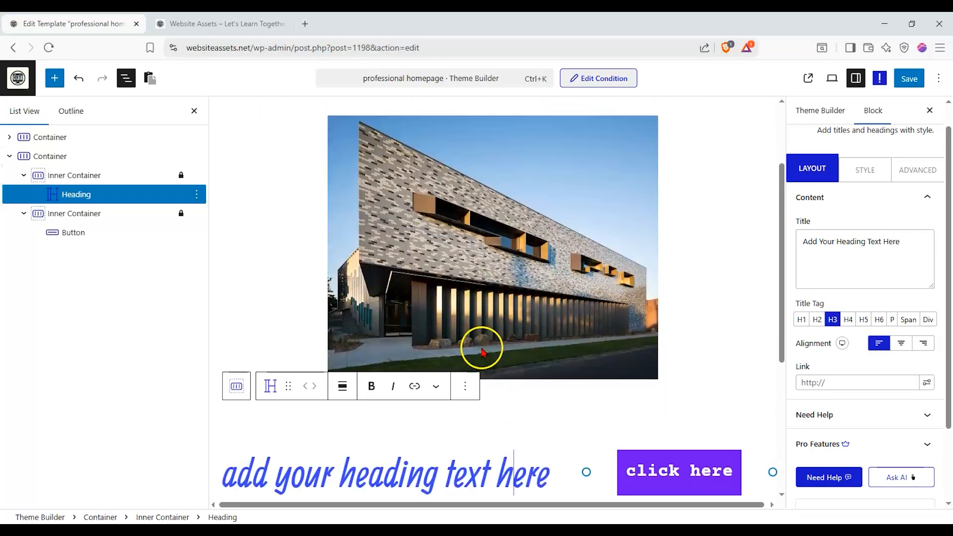
scroll(481, 353, down, 1)
- Give the Container around the building image a linear gradient background at 135 degrees
click(252, 270)
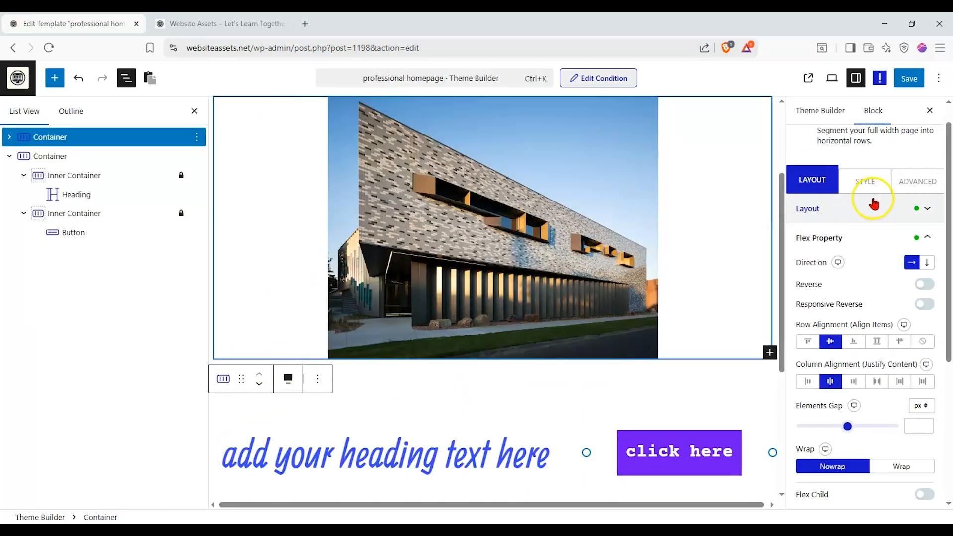
scroll(646, 228, up, 1)
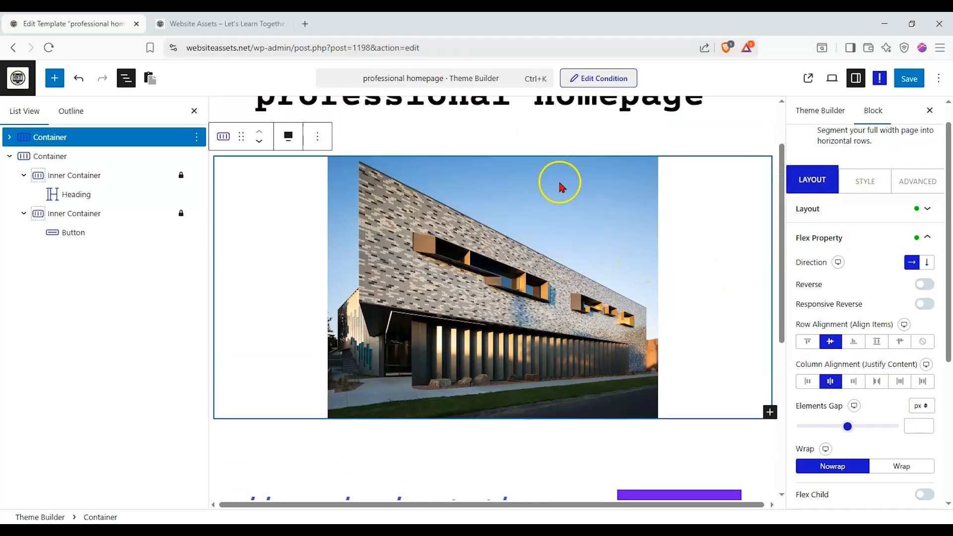
click(864, 180)
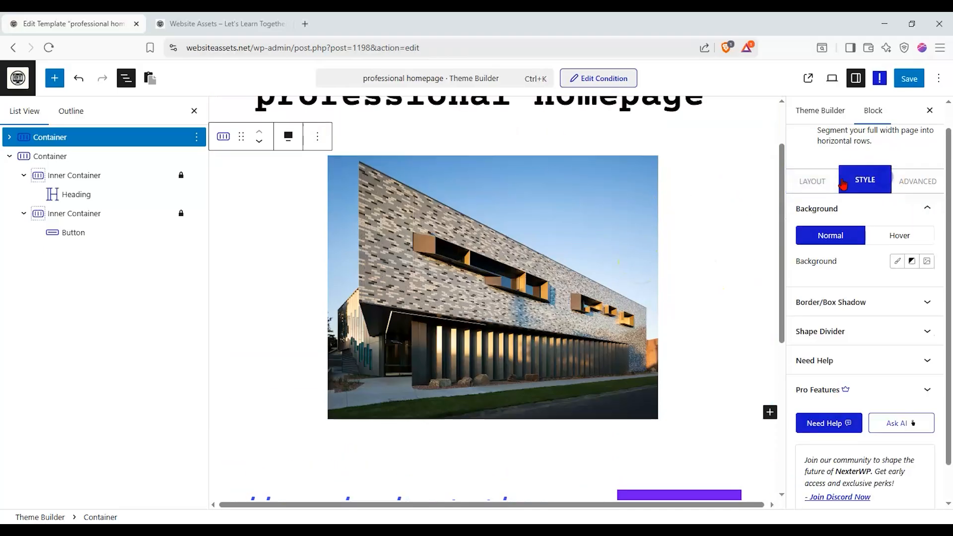
click(898, 262)
click(913, 261)
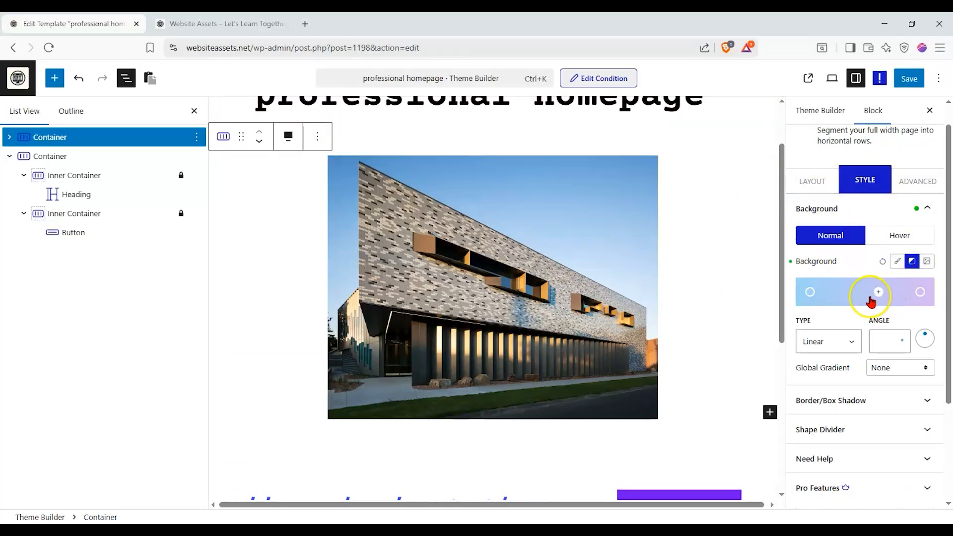
drag(832, 289, 814, 292)
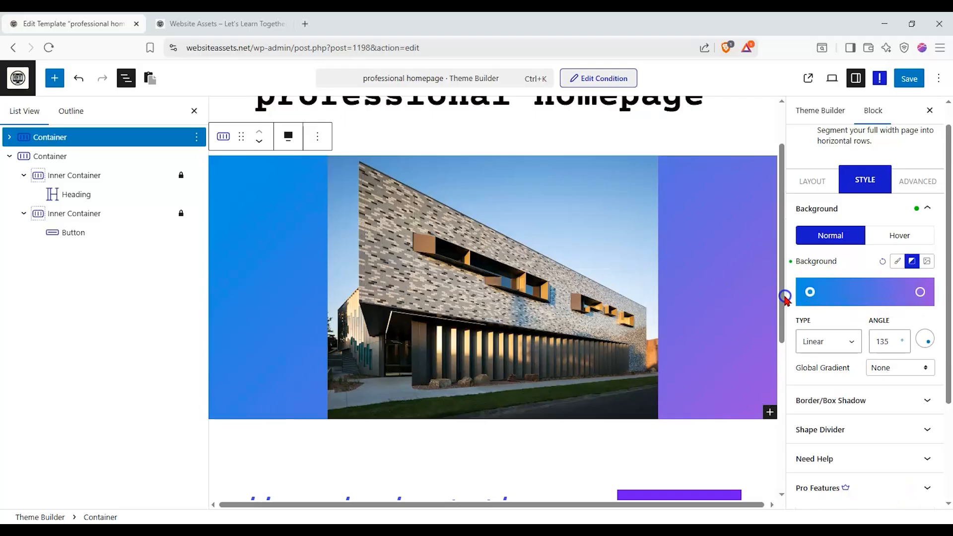
drag(920, 292, 894, 294)
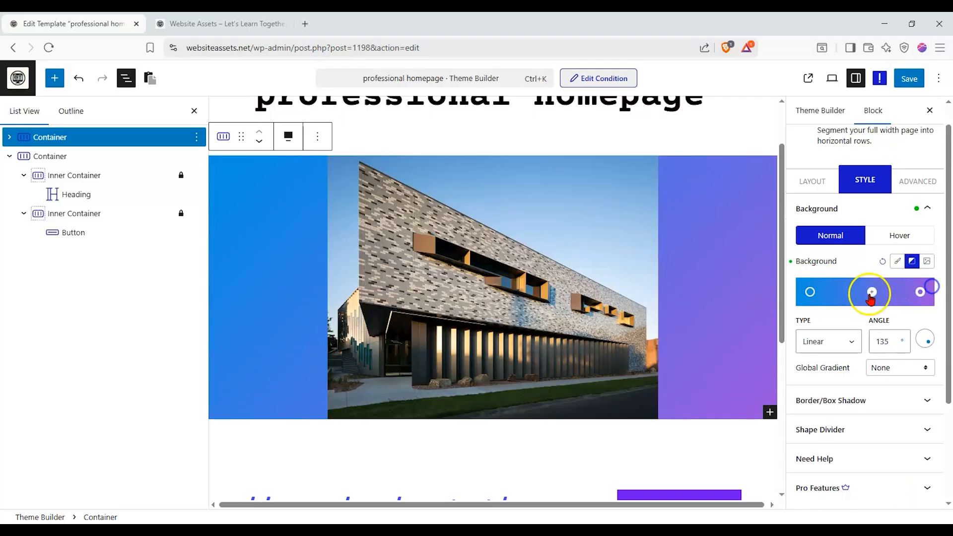
- Add a control point near the start of the Container's gradient and lighten the colors at that end
click(852, 297)
drag(827, 294, 762, 276)
click(824, 280)
click(808, 300)
- Set the end color of the image Container's gradient to light blue C0D9FF
click(919, 292)
click(864, 358)
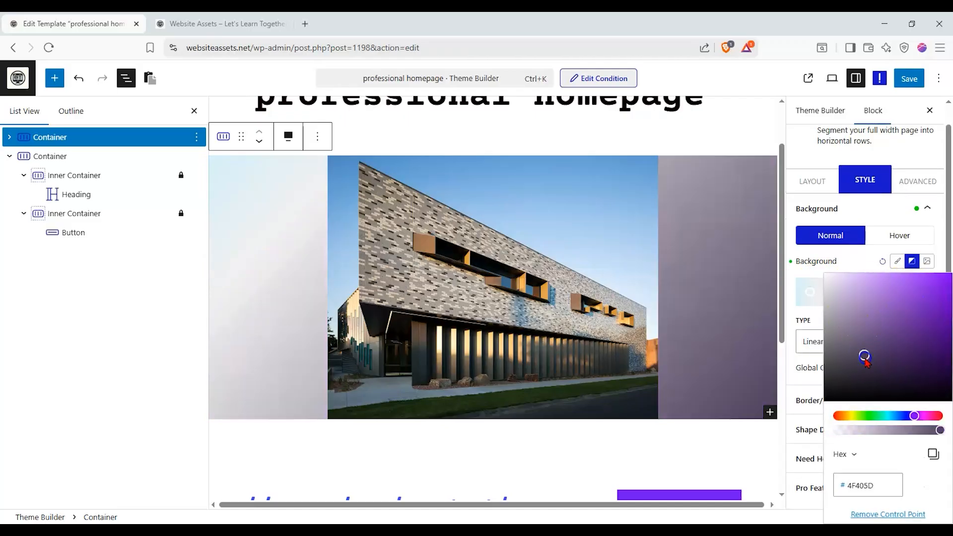
drag(906, 425, 896, 416)
drag(873, 278, 854, 272)
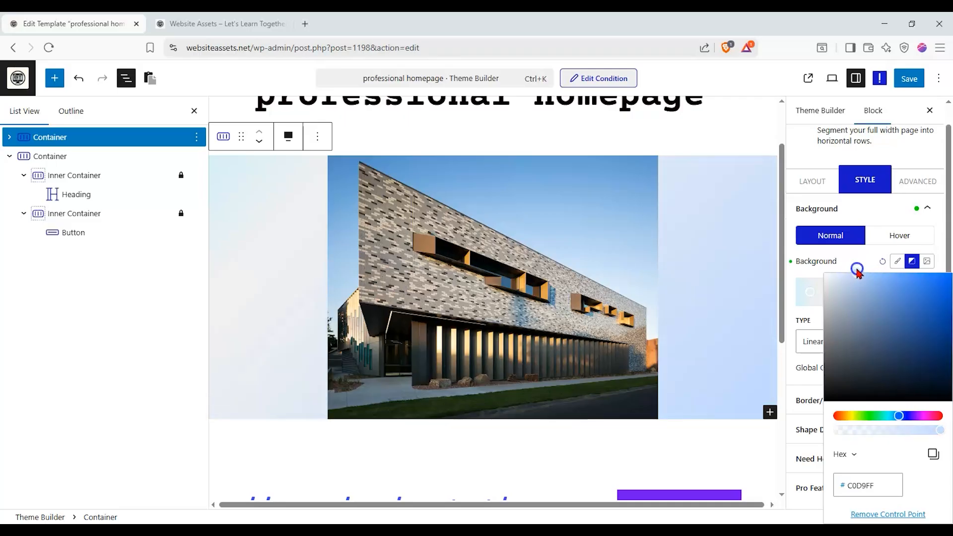
click(793, 278)
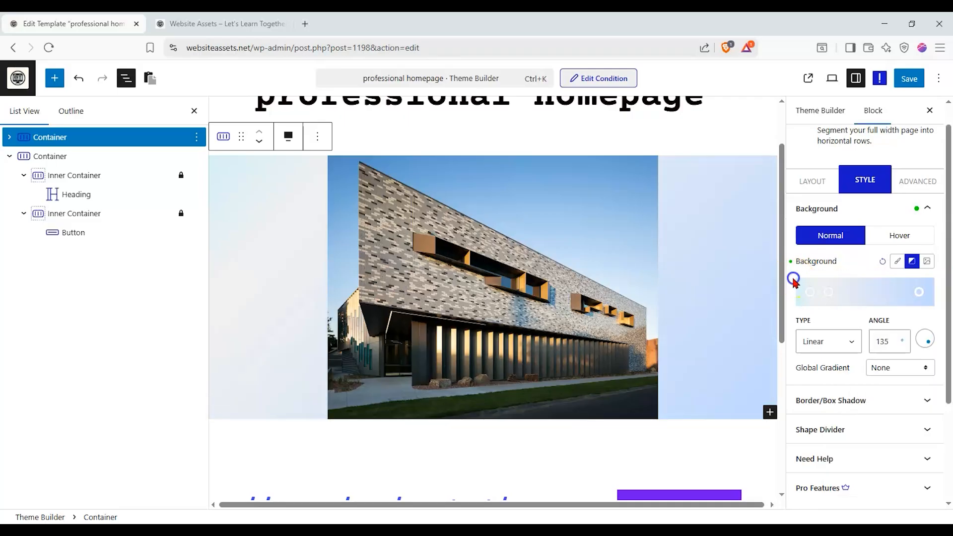
- Give the Container holding the heading and button a solid light gray DFDFDF background
scroll(549, 257, down, 3)
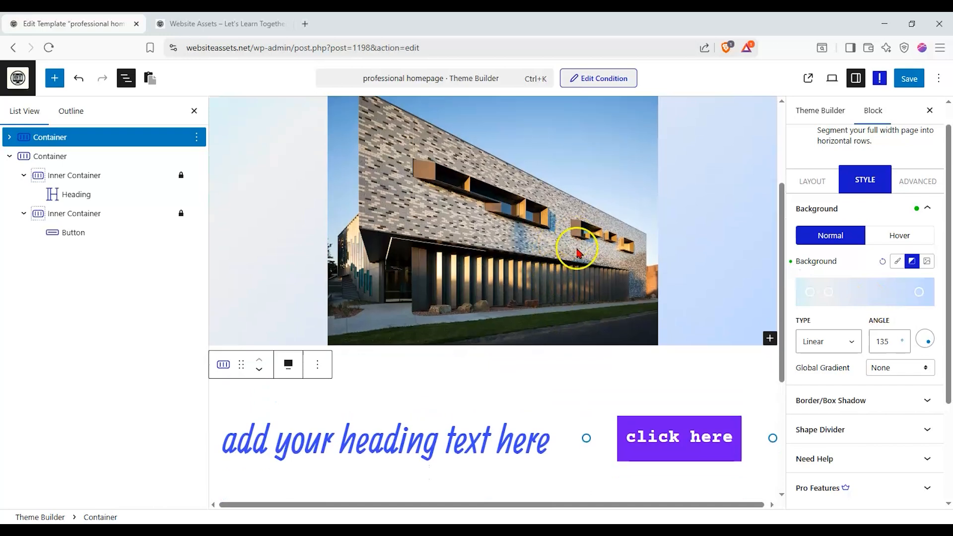
click(509, 350)
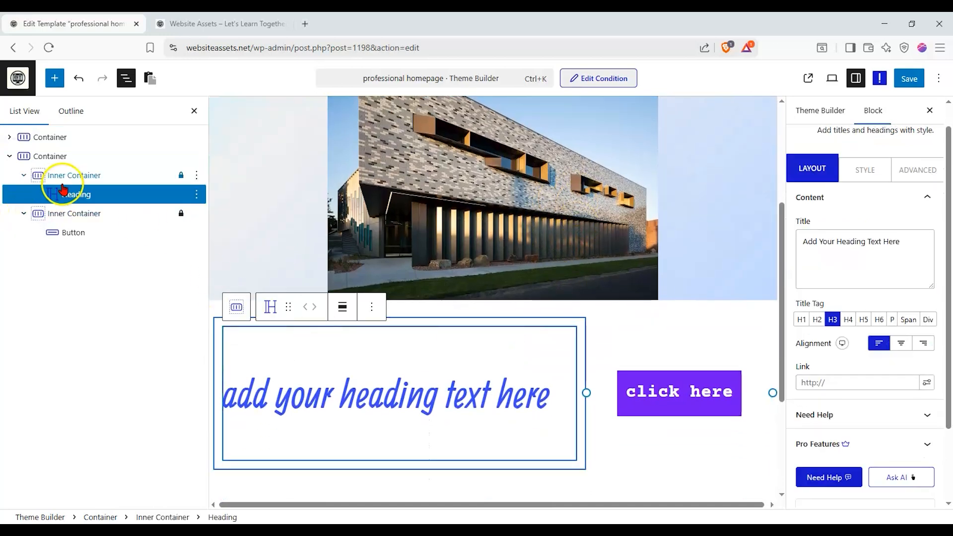
click(55, 159)
click(898, 261)
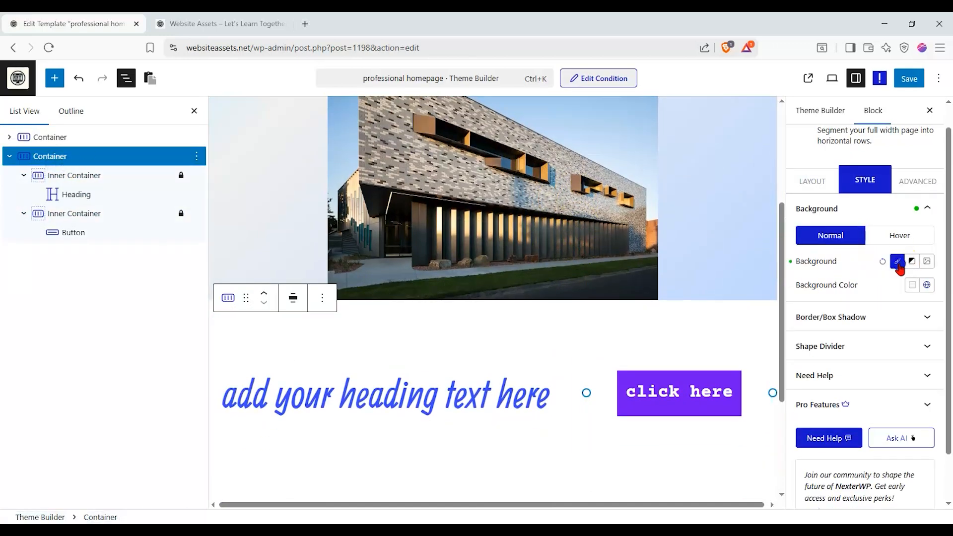
click(912, 285)
scroll(839, 436, down, 1)
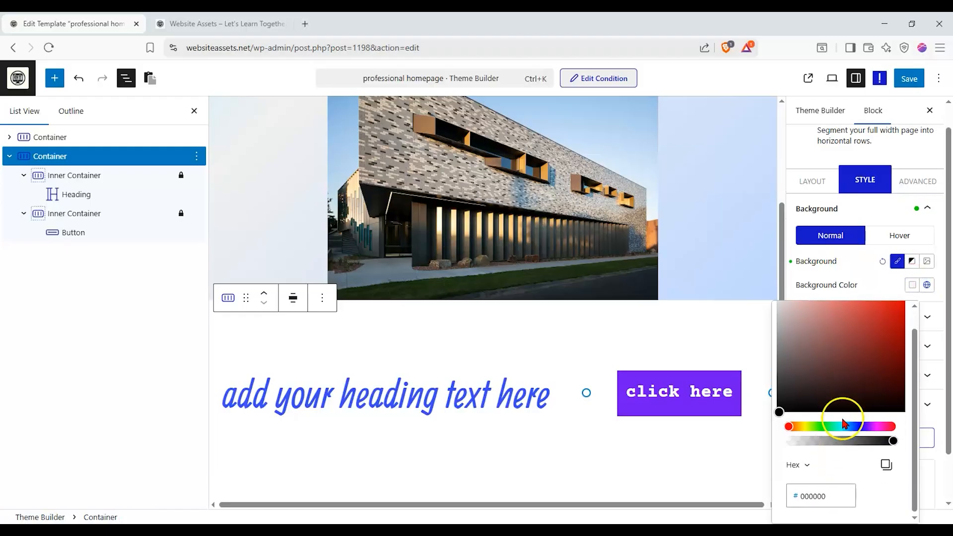
scroll(839, 424, up, 1)
drag(809, 426, 767, 325)
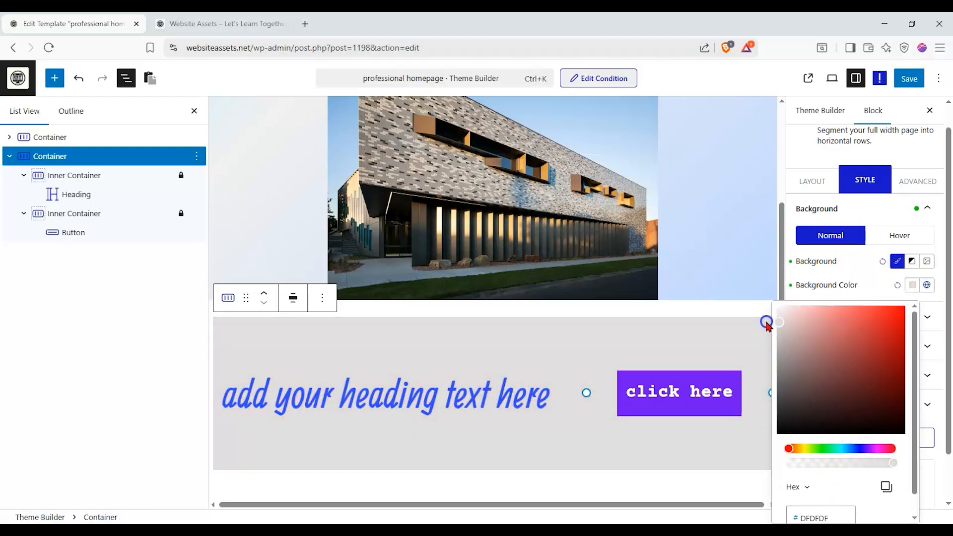
click(371, 311)
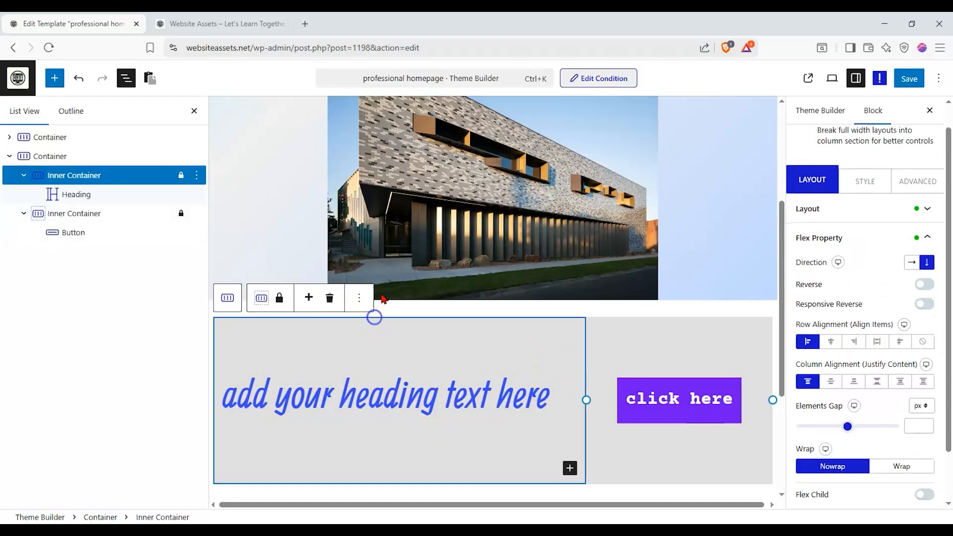
- Replace the placeholder heading text with "Welcome to Website Assets!"
click(681, 326)
scroll(436, 219, up, 4)
scroll(400, 208, down, 4)
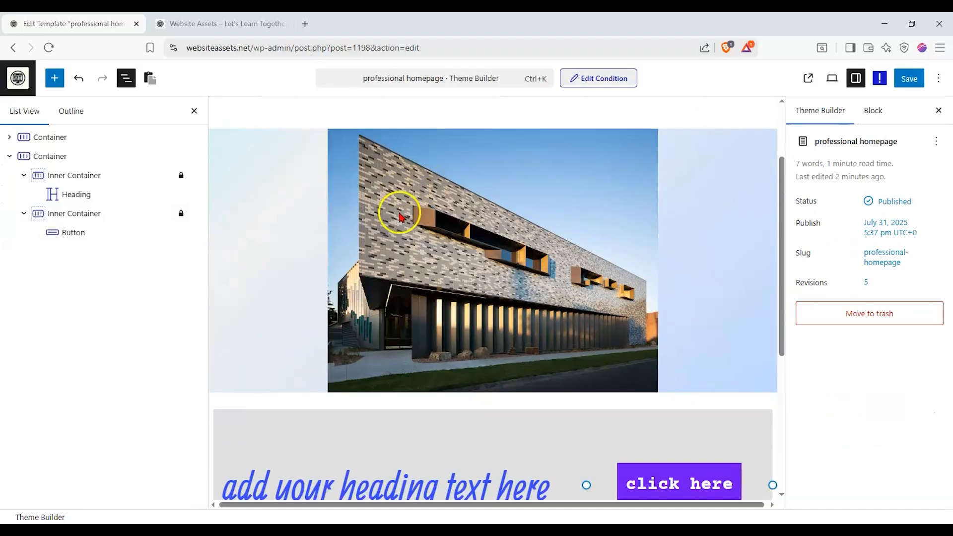
triple_click(304, 388)
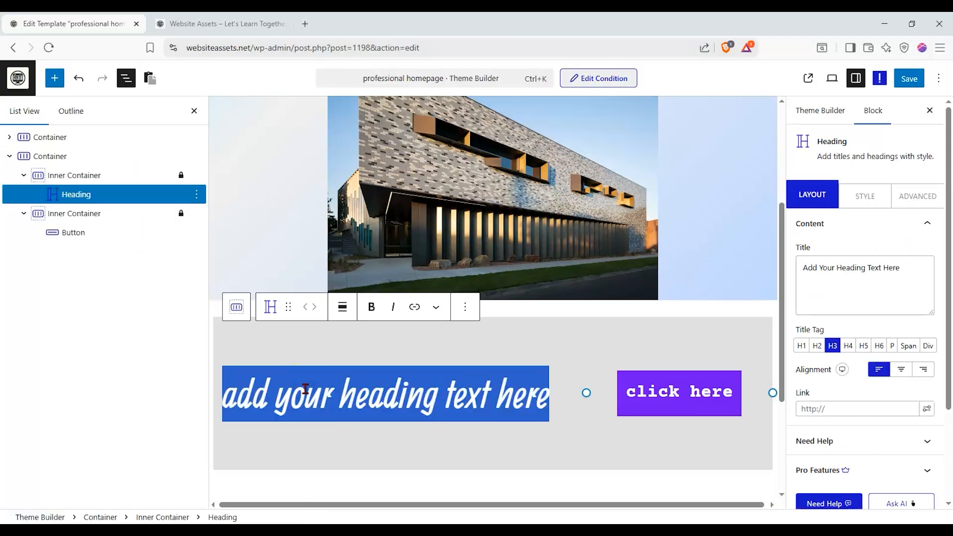
text(Welcome to Website Assets!)
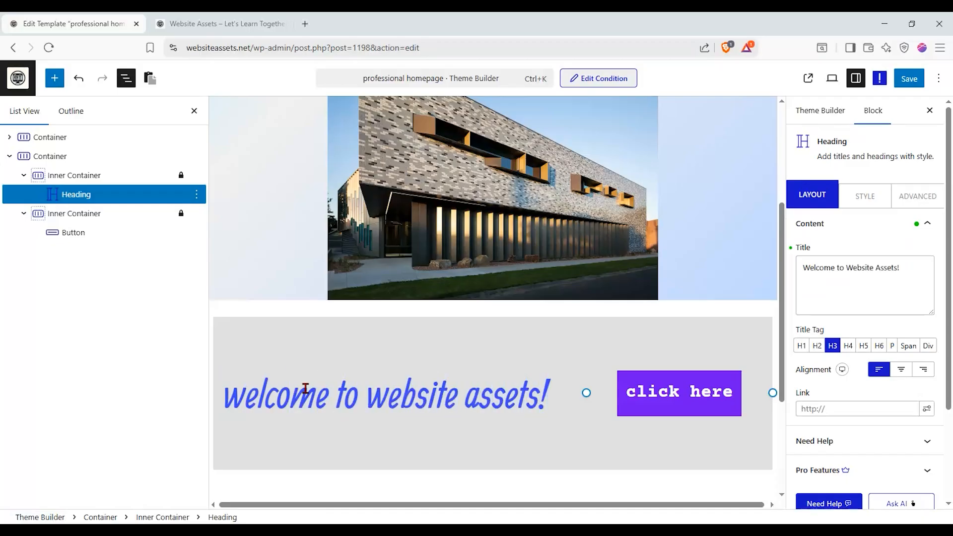
- Center the welcome heading and set its title tag to H1
click(901, 371)
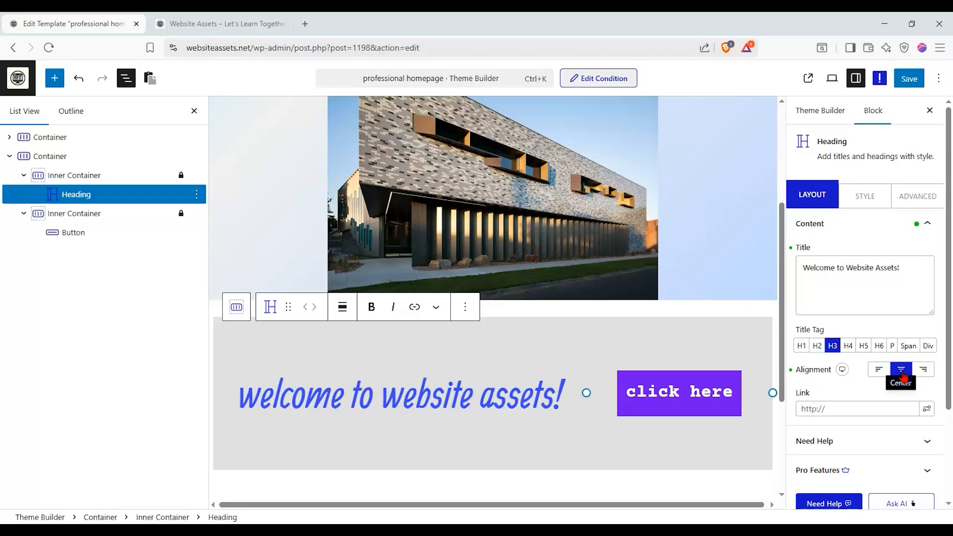
click(817, 346)
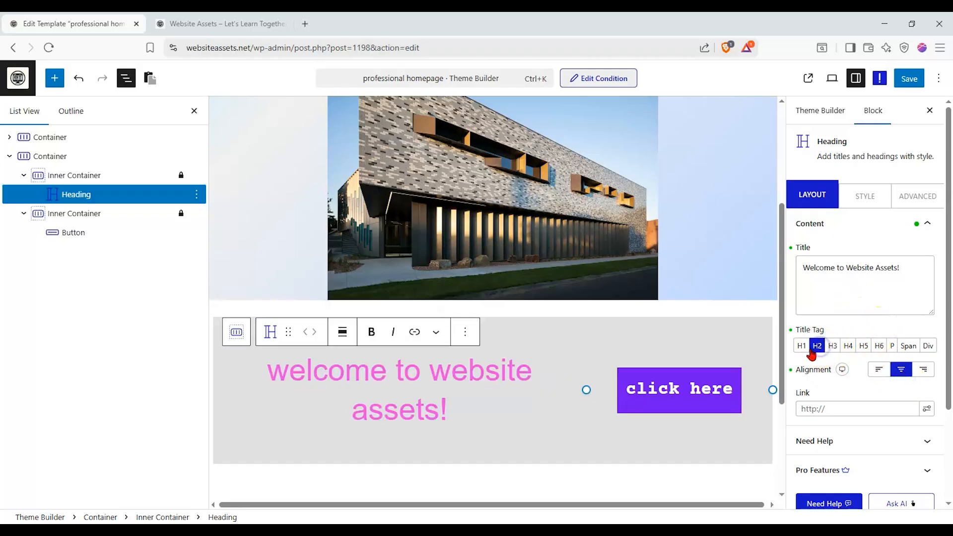
click(801, 346)
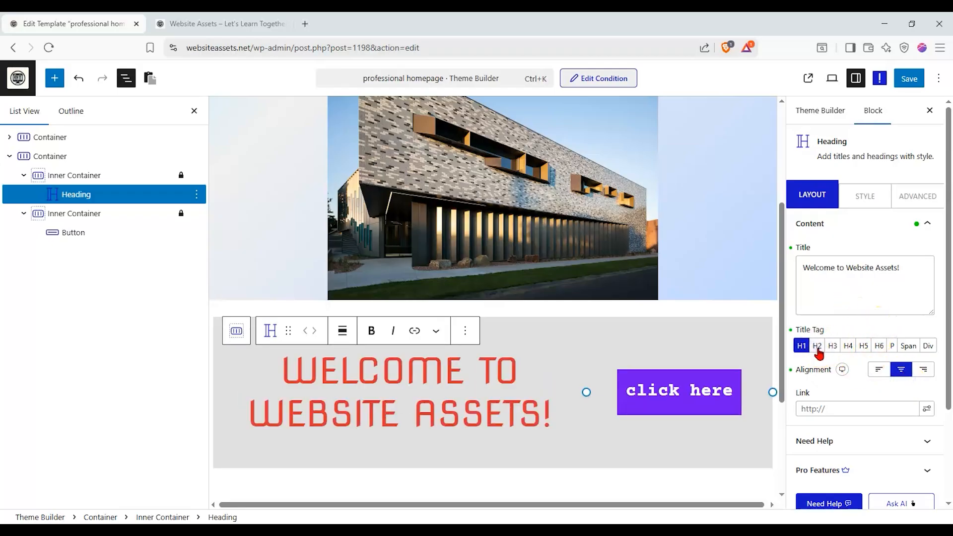
scroll(900, 286, down, 1)
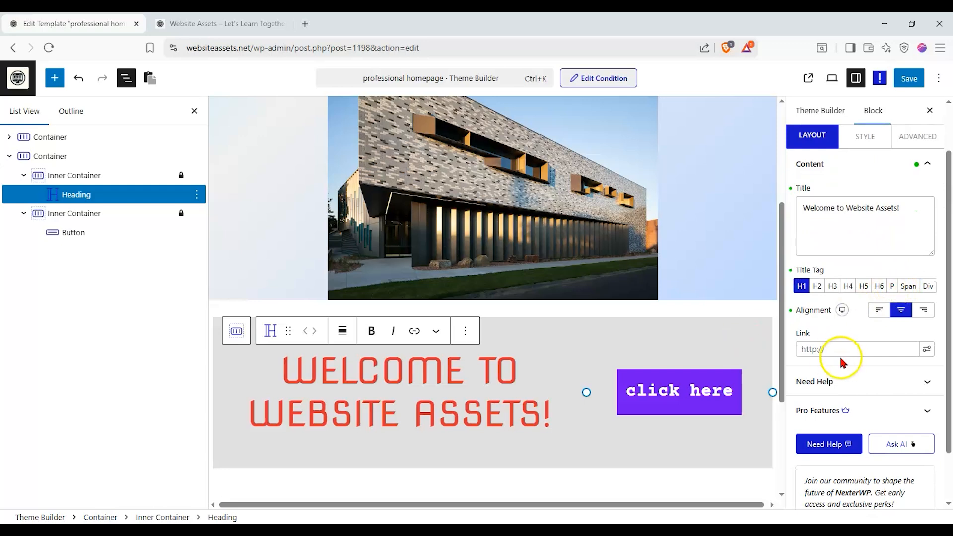
scroll(843, 363, up, 1)
- Try the Abel font family on the welcome heading and switch its typography to Helvetica
click(865, 198)
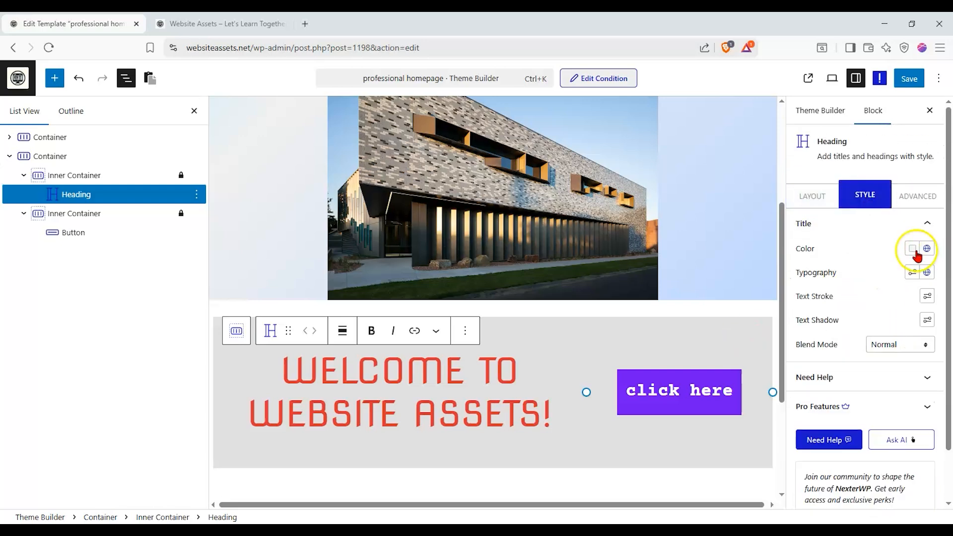
click(913, 272)
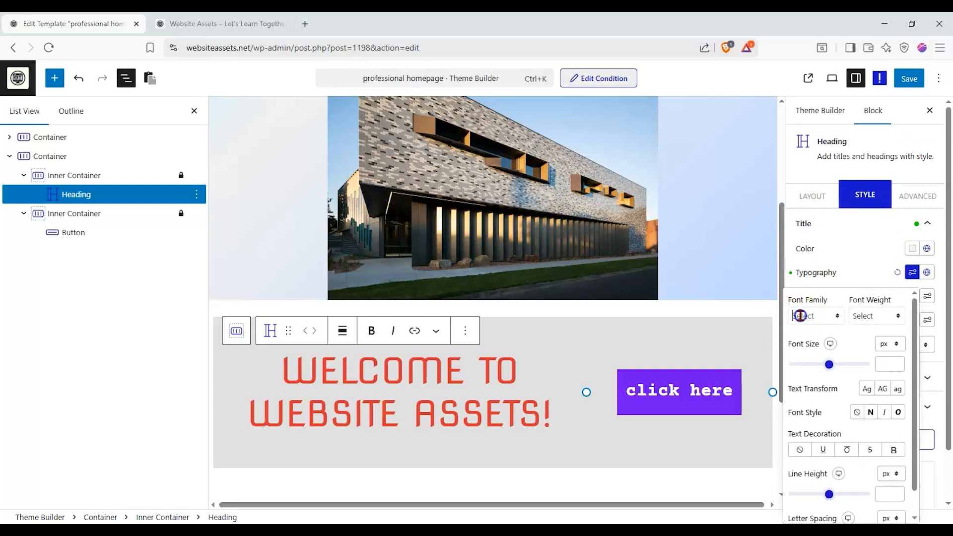
click(800, 316)
scroll(829, 387, down, 5)
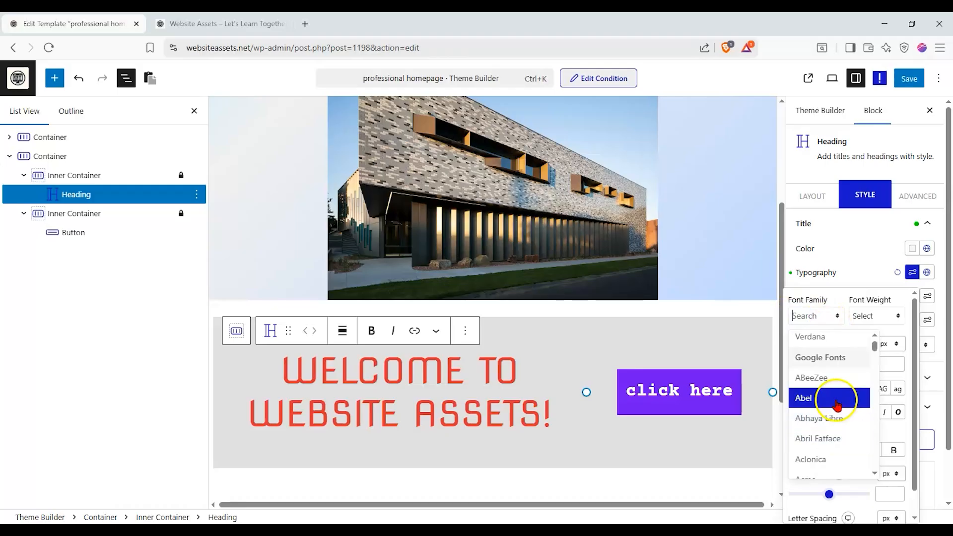
click(838, 404)
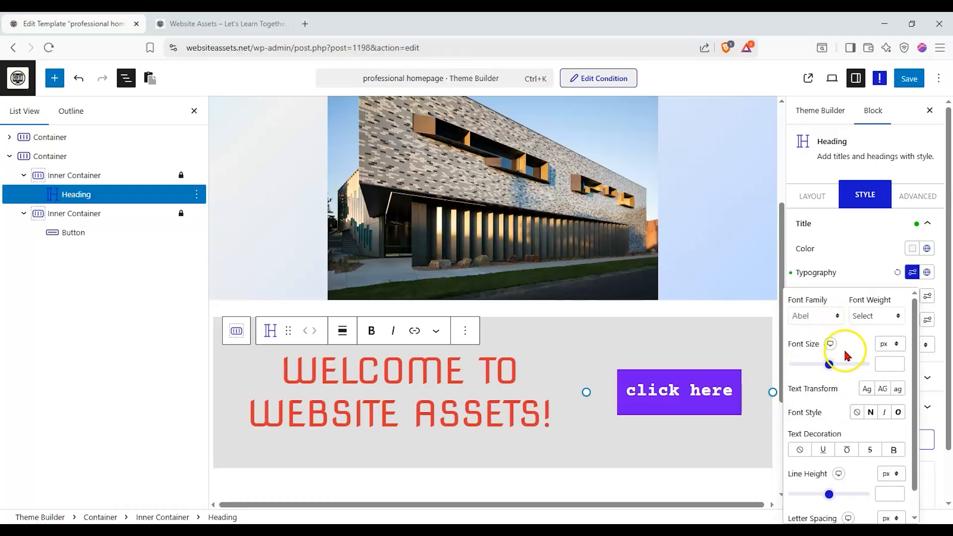
click(827, 320)
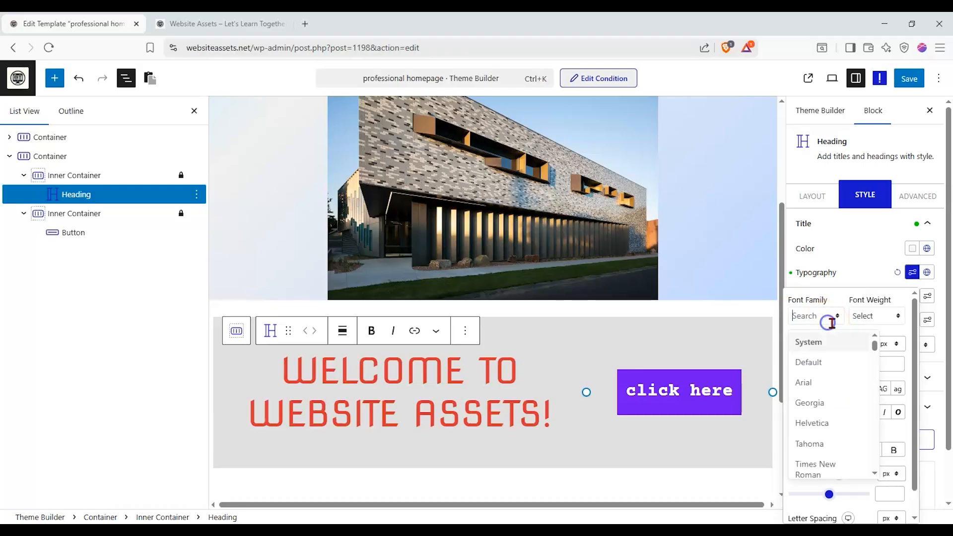
click(834, 423)
- Save the template and preview the published page down to the heading and button section
click(920, 86)
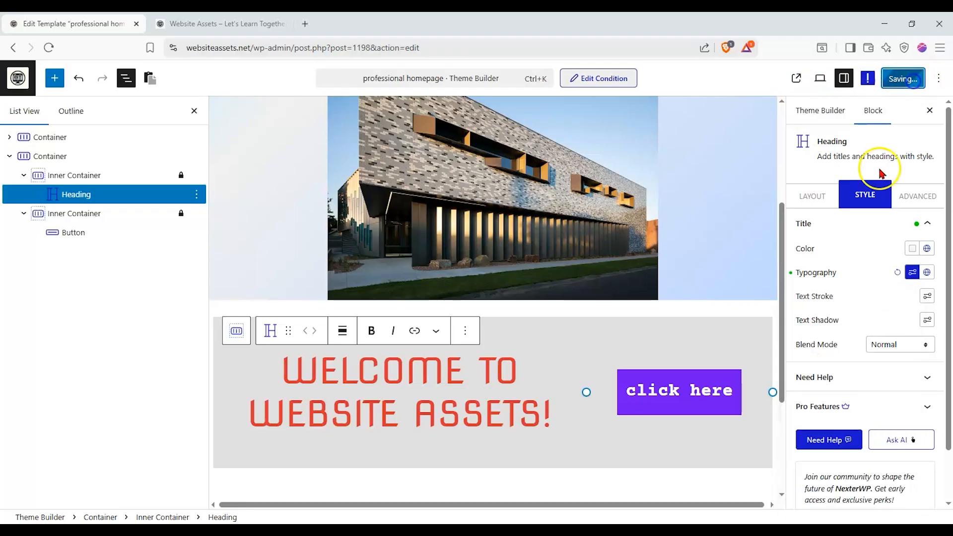
click(818, 77)
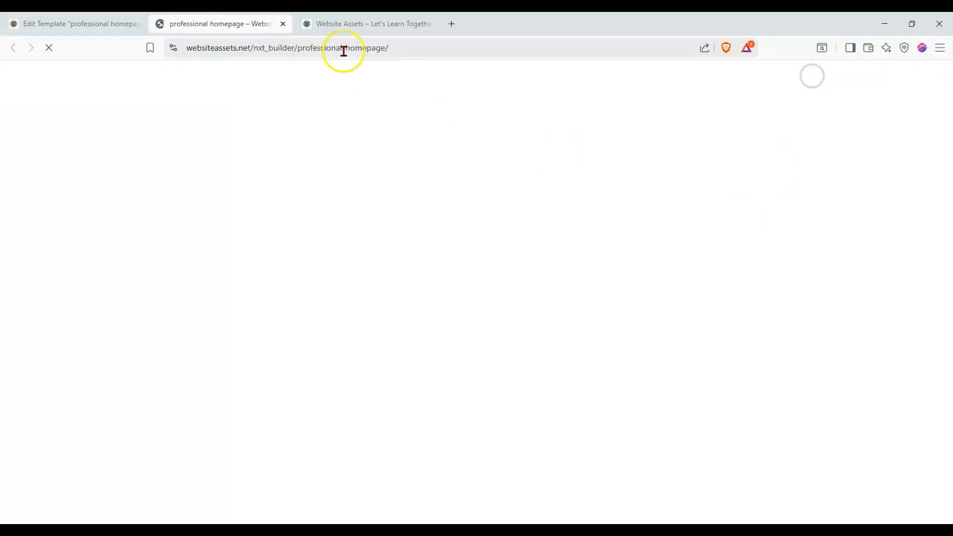
scroll(328, 387, down, 3)
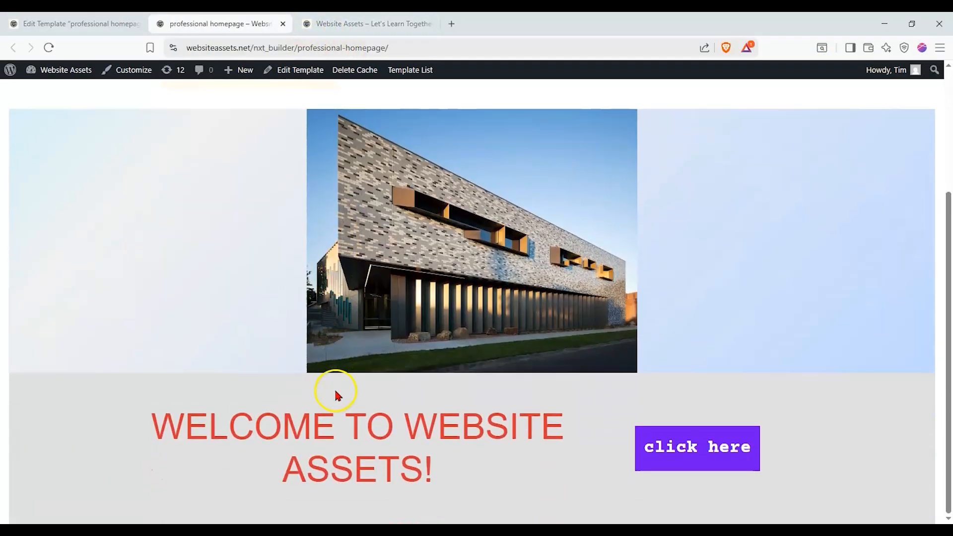
- Return to the template editor, reload it and close the preview page
click(75, 23)
click(51, 48)
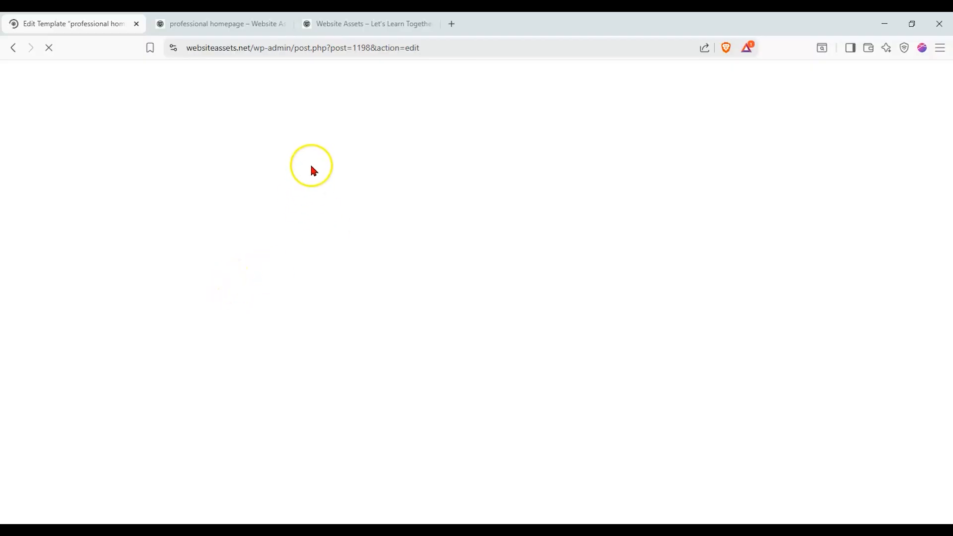
click(283, 24)
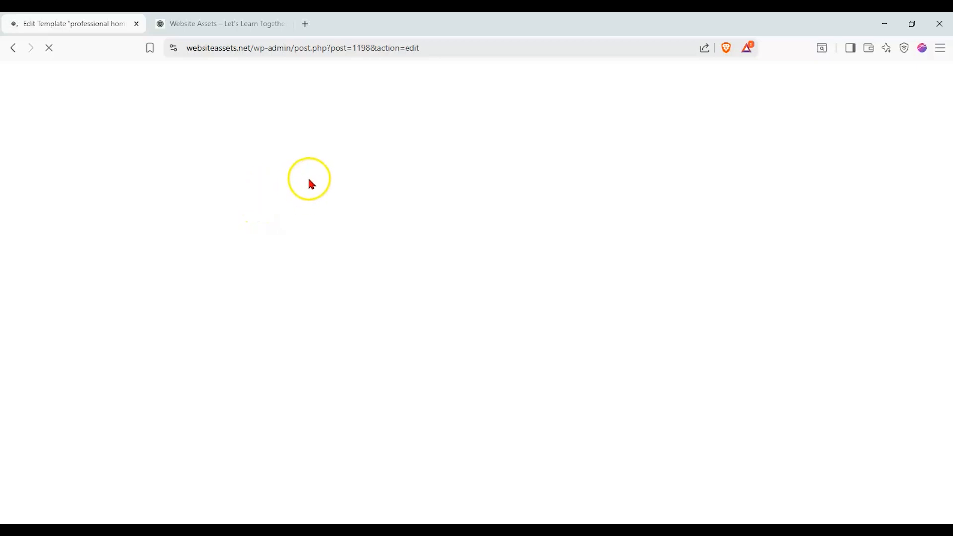
- Select the welcome heading and check the font family in its typography settings
scroll(416, 208, down, 5)
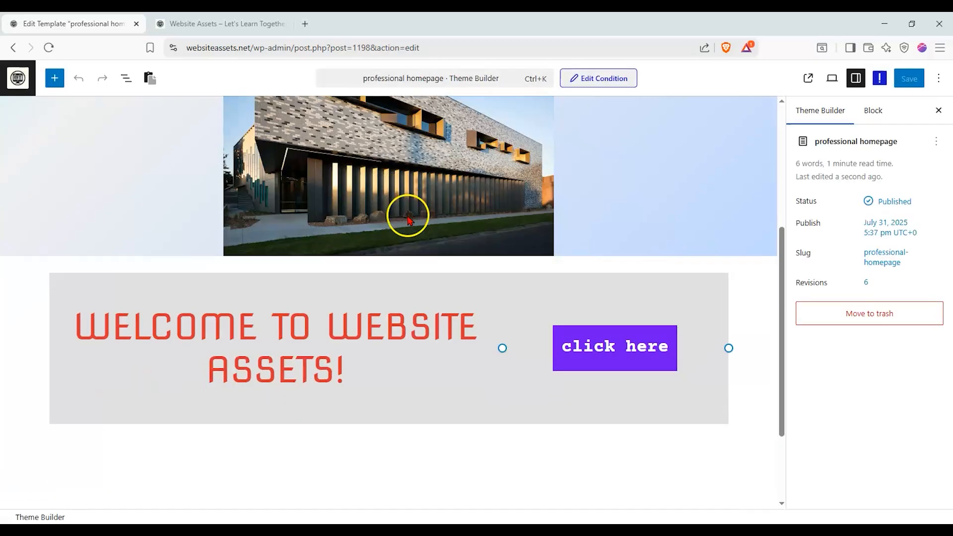
click(447, 326)
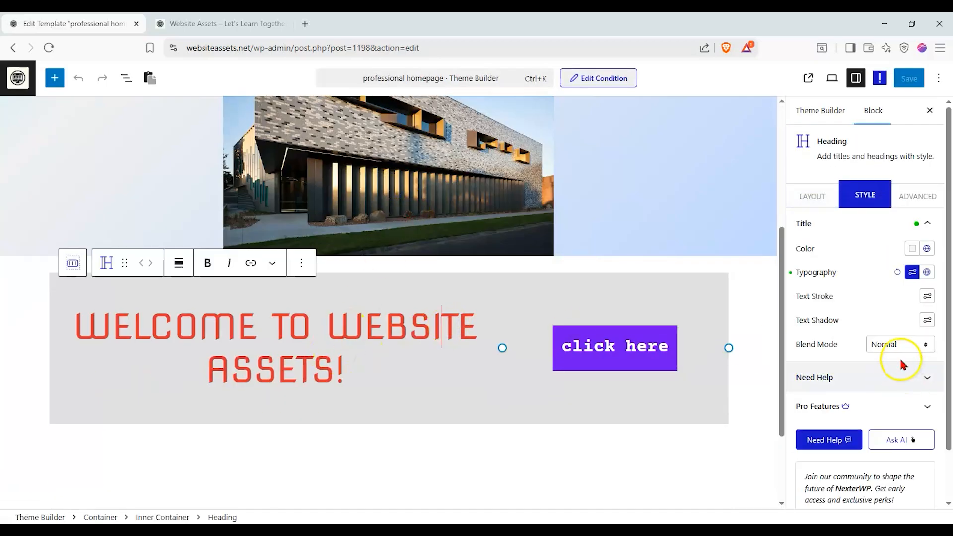
click(925, 275)
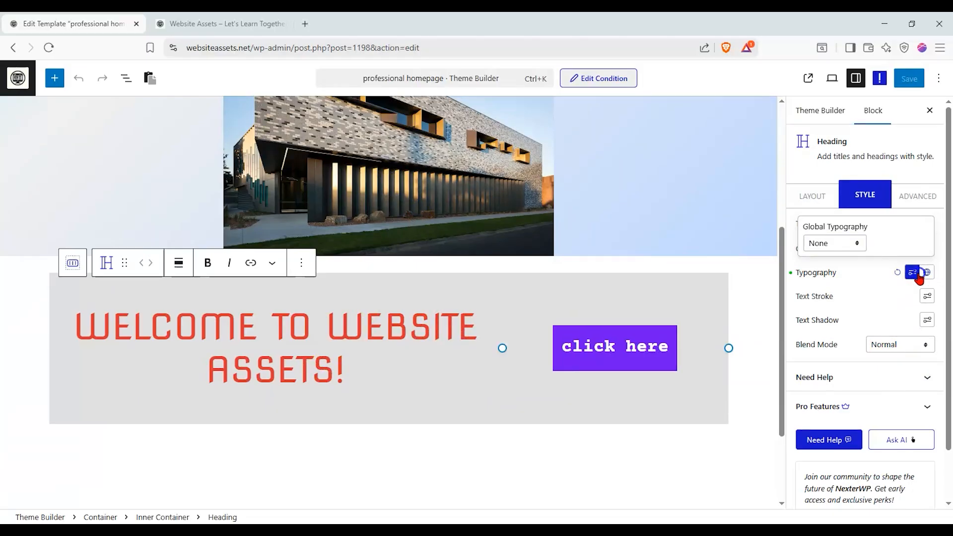
click(916, 276)
click(838, 319)
click(840, 315)
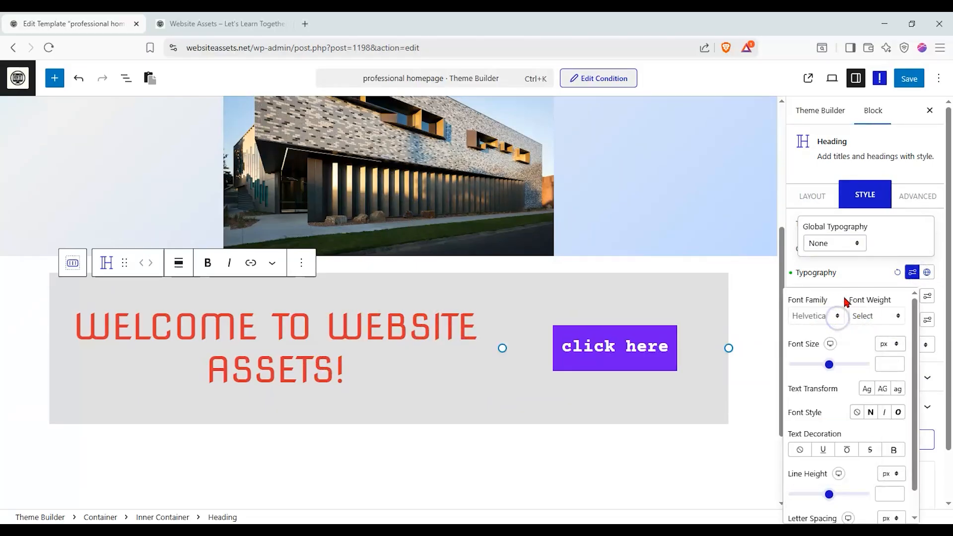
click(872, 274)
- Try the Span, H1 and Div title tags on the welcome heading and settle on P
click(805, 199)
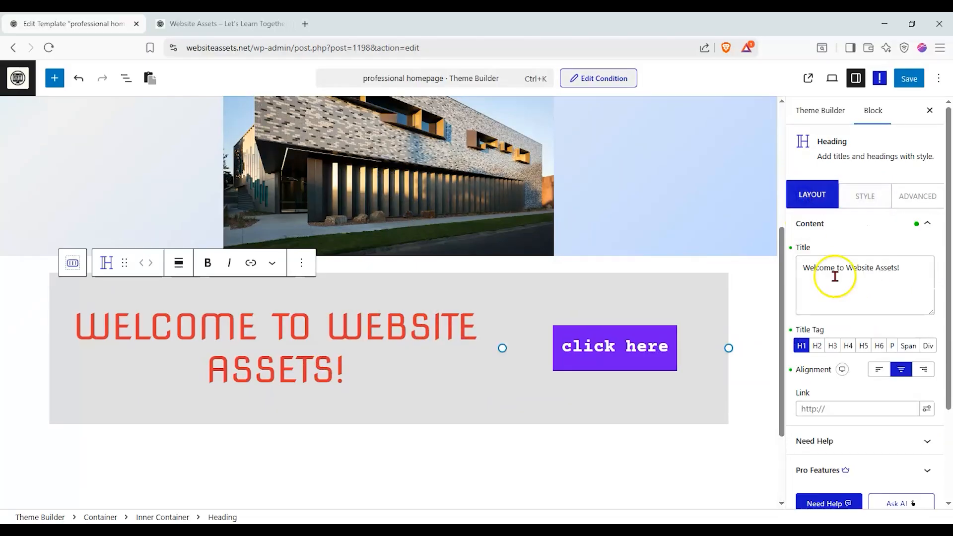
click(892, 346)
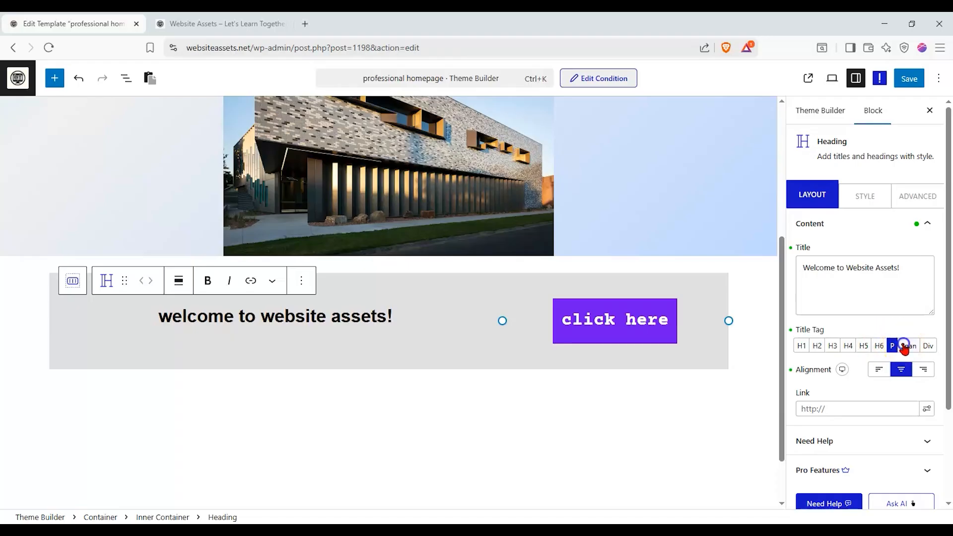
click(904, 346)
click(802, 346)
click(908, 346)
click(925, 346)
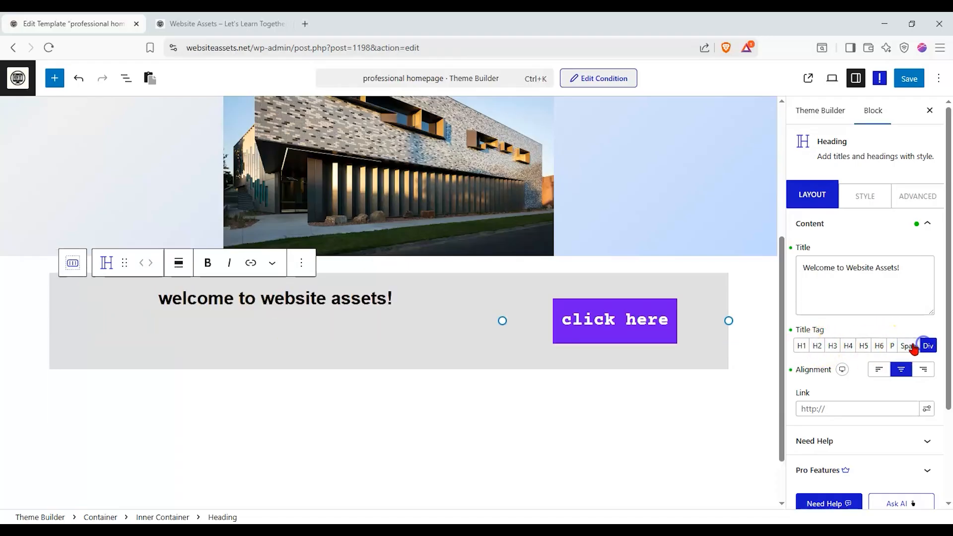
click(892, 346)
click(871, 199)
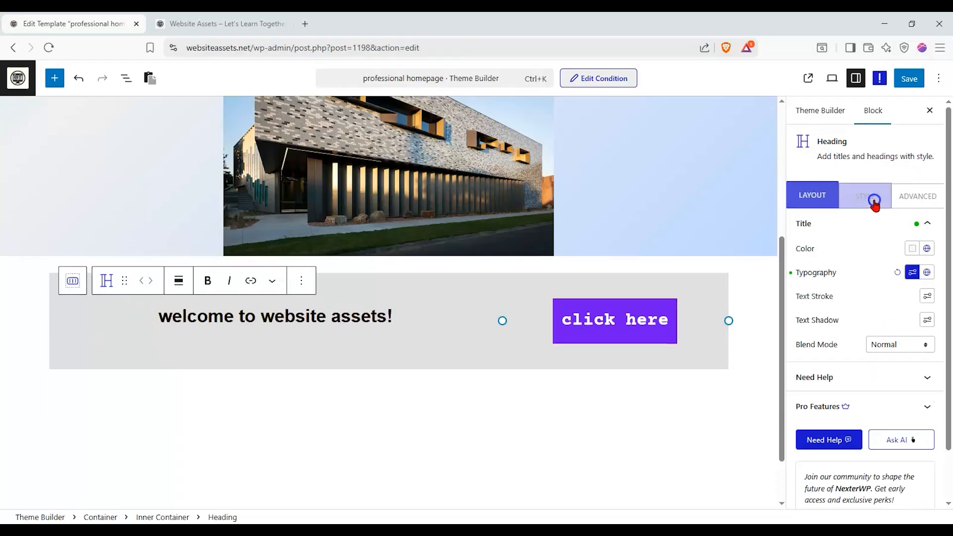
click(912, 272)
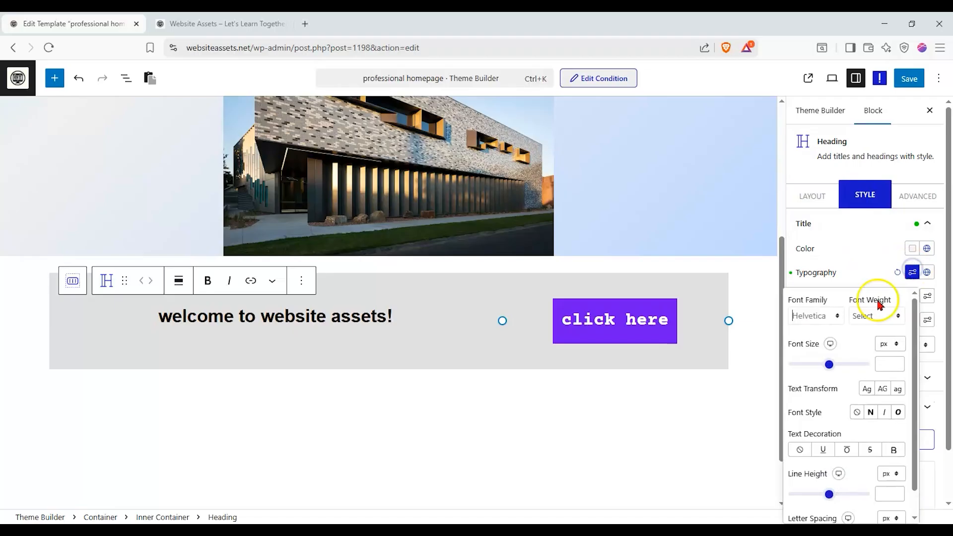
click(830, 321)
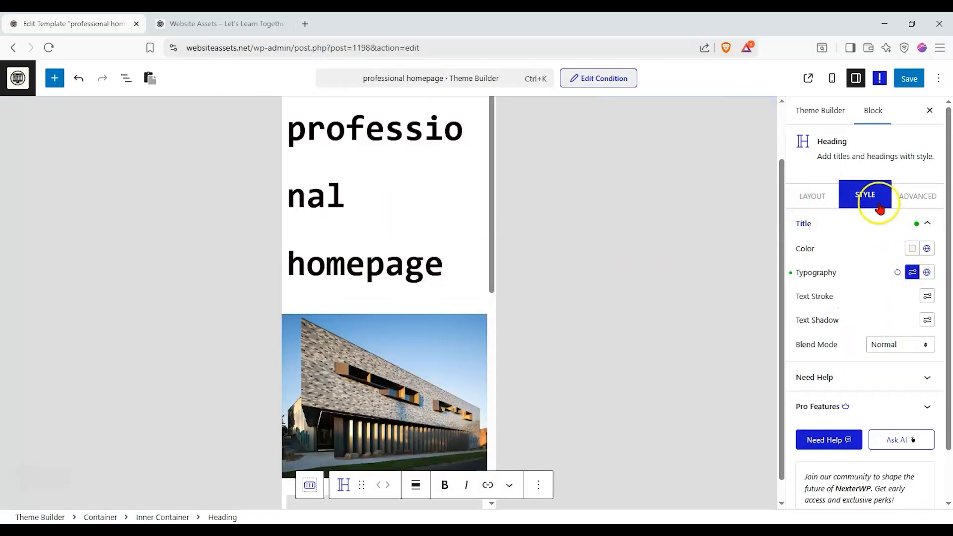
click(834, 80)
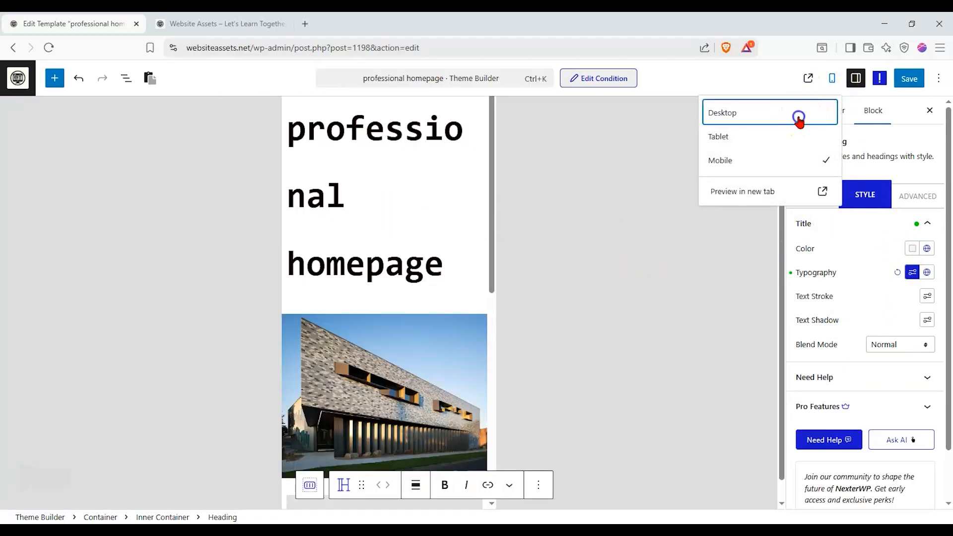
click(800, 117)
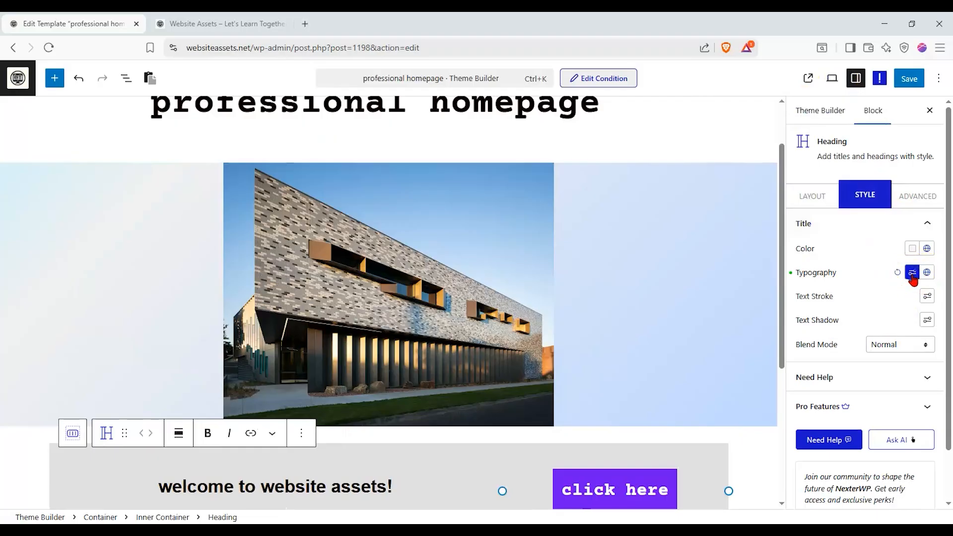
- Set the welcome heading's font family to Alata
click(913, 273)
click(826, 318)
scroll(822, 390, down, 5)
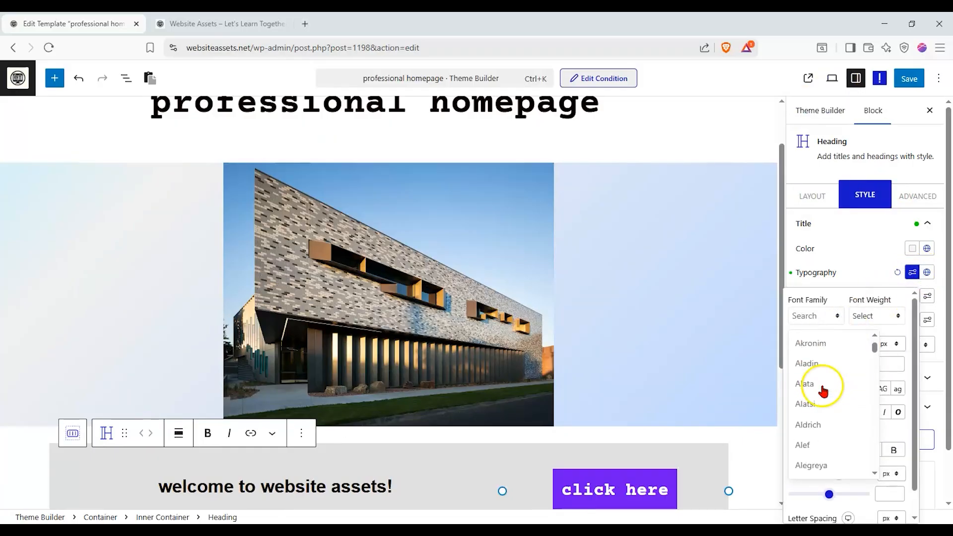
click(823, 386)
- Set the welcome heading's font size to 1.6 em and try the capitalized text transform
scroll(844, 348, down, 1)
drag(847, 340, 831, 339)
click(890, 317)
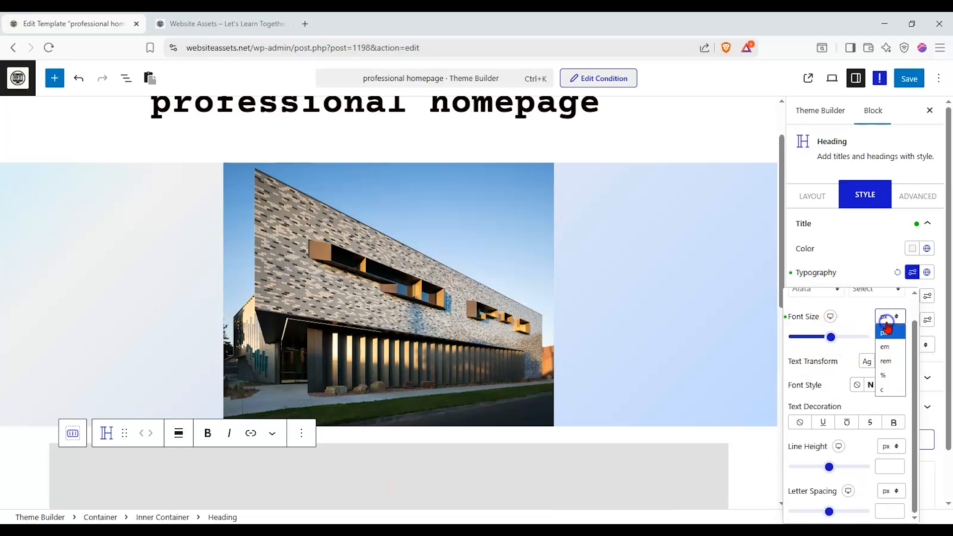
click(887, 375)
scroll(602, 279, down, 3)
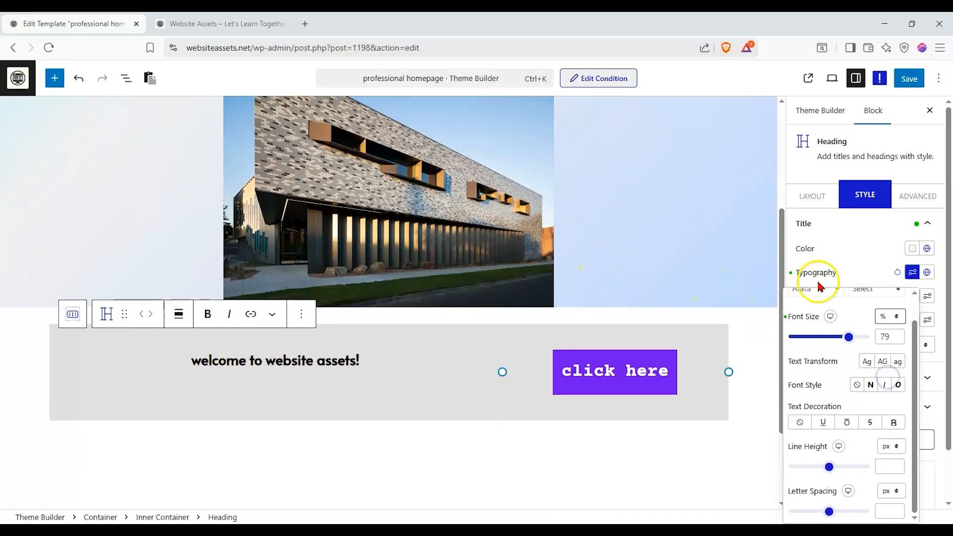
drag(849, 337, 881, 339)
click(891, 318)
click(889, 344)
drag(849, 341, 806, 341)
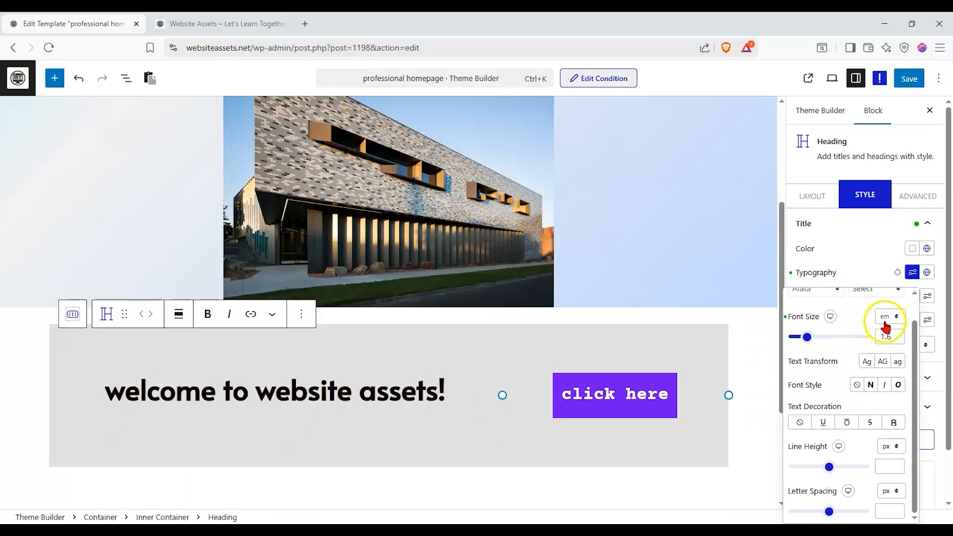
click(868, 362)
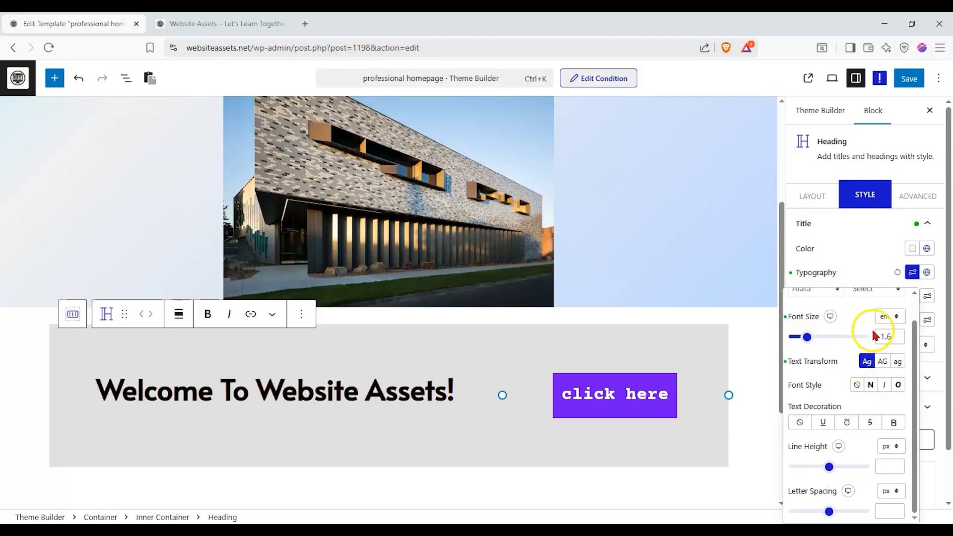
click(870, 363)
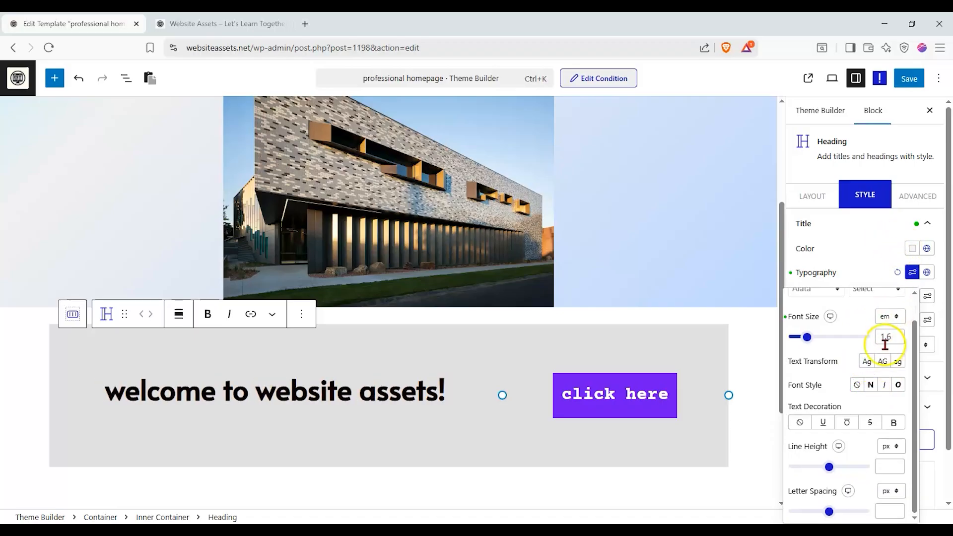
- Underline the welcome heading and adjust its spacing to a 1 px line height and 3.9 px letter spacing
click(828, 423)
drag(835, 468, 773, 472)
mouse_move(829, 512)
mouse_down()
mouse_move(851, 511)
mouse_move(809, 517)
mouse_move(827, 511)
mouse_up()
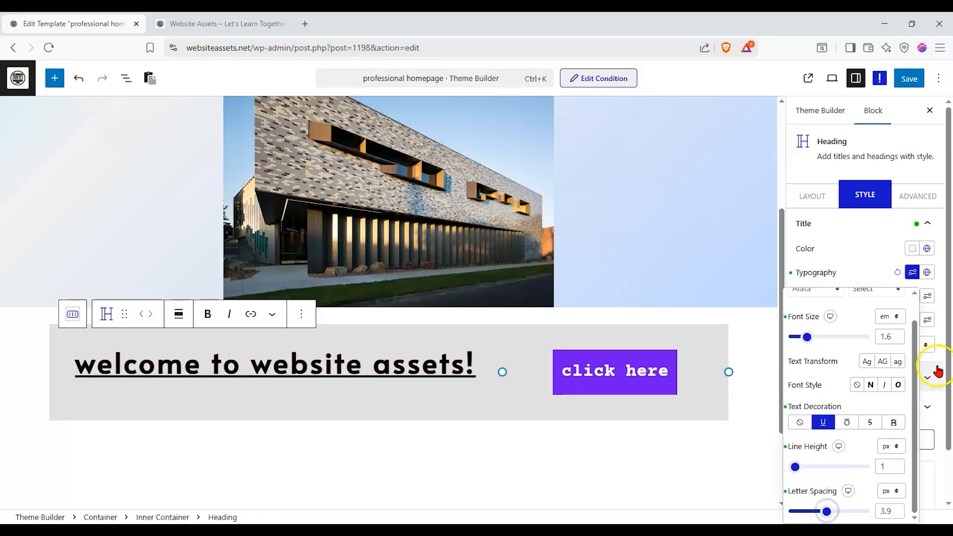
click(938, 372)
click(937, 371)
click(937, 372)
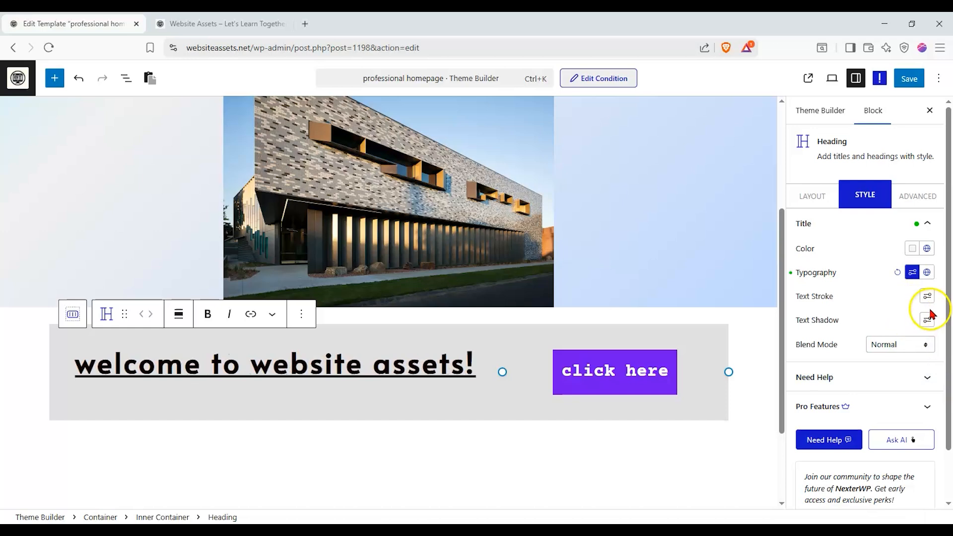
- Try a 1 px text stroke on the welcome heading
click(927, 298)
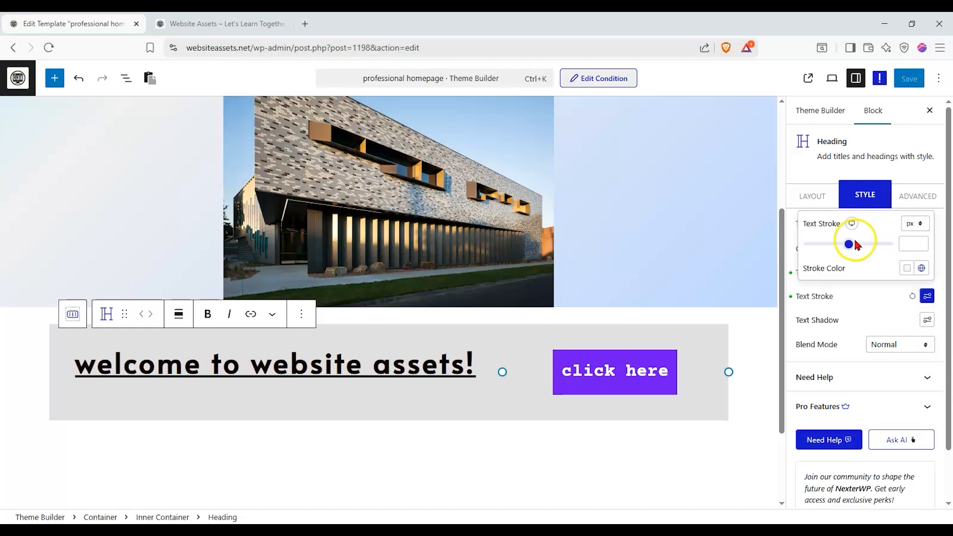
mouse_move(839, 249)
mouse_down()
mouse_move(857, 248)
mouse_move(810, 251)
mouse_up()
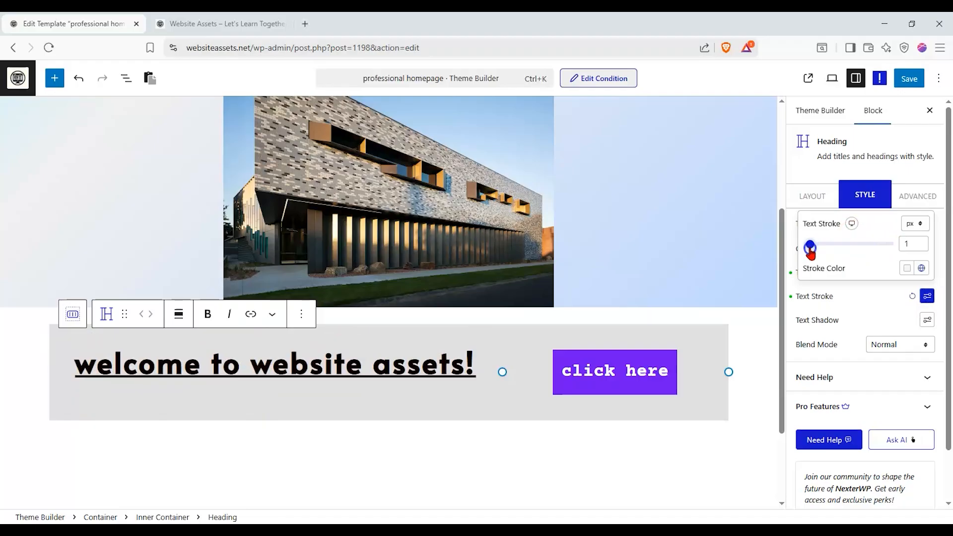
click(883, 297)
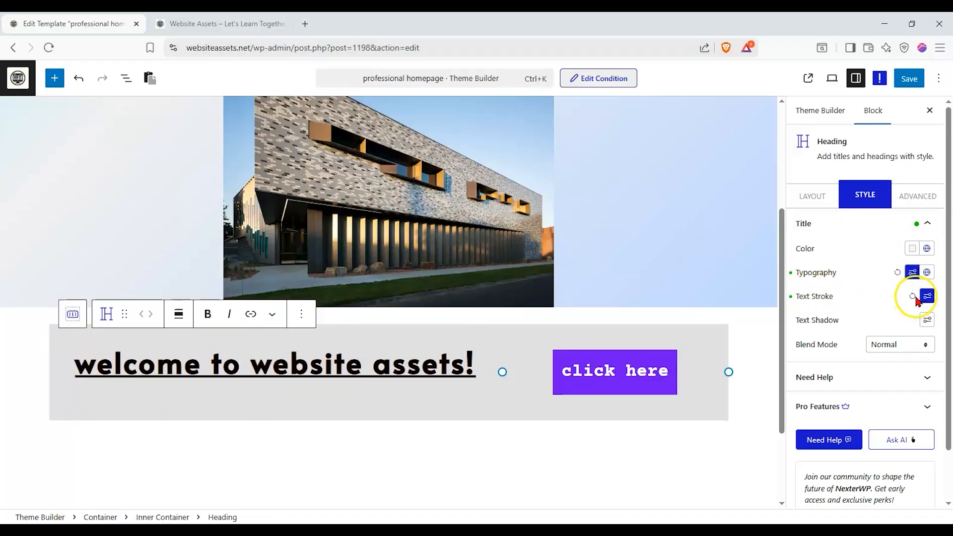
- Give the welcome heading a text shadow with horizontal offset 7, vertical offset 26 and blur 17
click(927, 320)
mouse_move(849, 226)
mouse_down()
mouse_move(819, 219)
mouse_move(841, 222)
mouse_up()
mouse_move(848, 256)
mouse_down()
mouse_move(833, 259)
mouse_move(858, 257)
mouse_up()
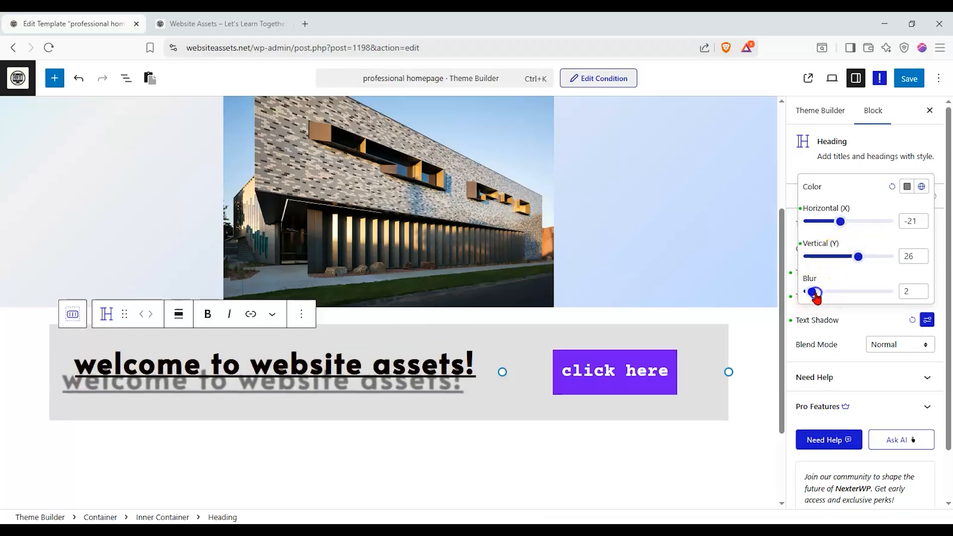
drag(814, 293, 824, 291)
drag(840, 221, 852, 226)
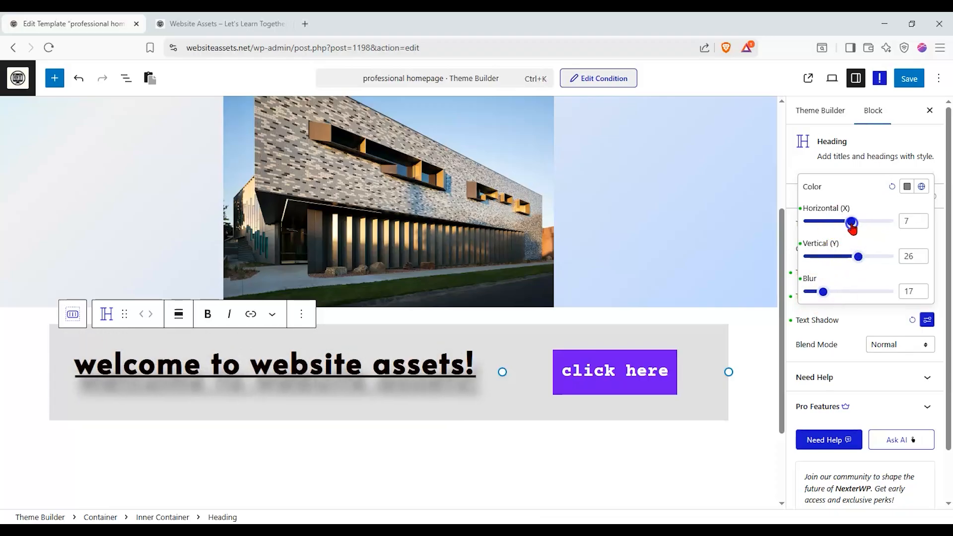
click(863, 335)
- Reset the welcome heading's text stroke
click(911, 296)
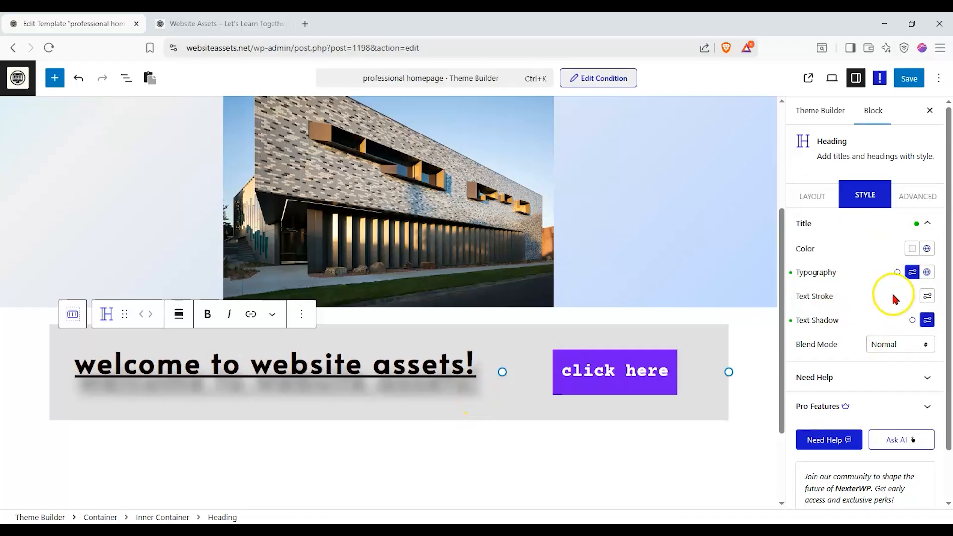
drag(452, 366, 393, 366)
click(393, 365)
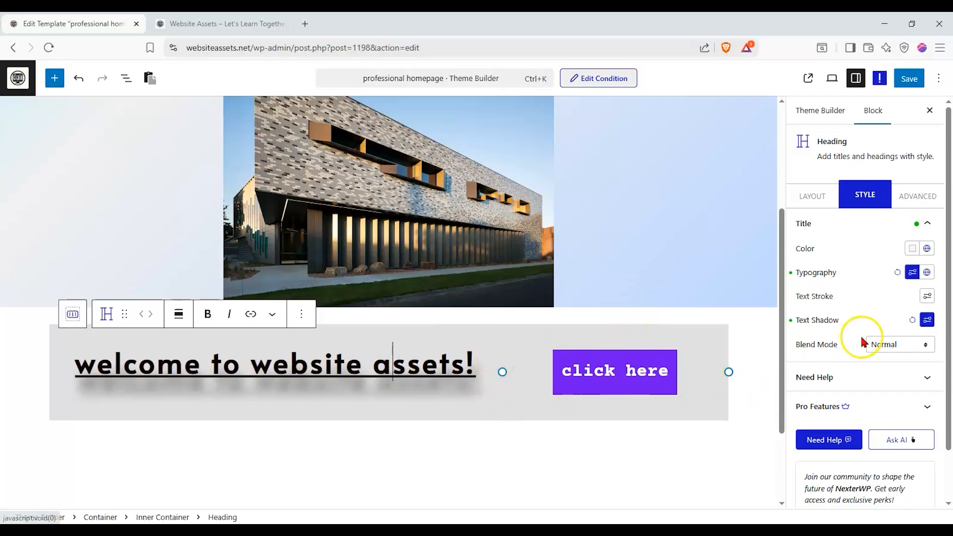
- Unlink the welcome heading's margin sides, try a 50 px right margin and clear it again
click(912, 194)
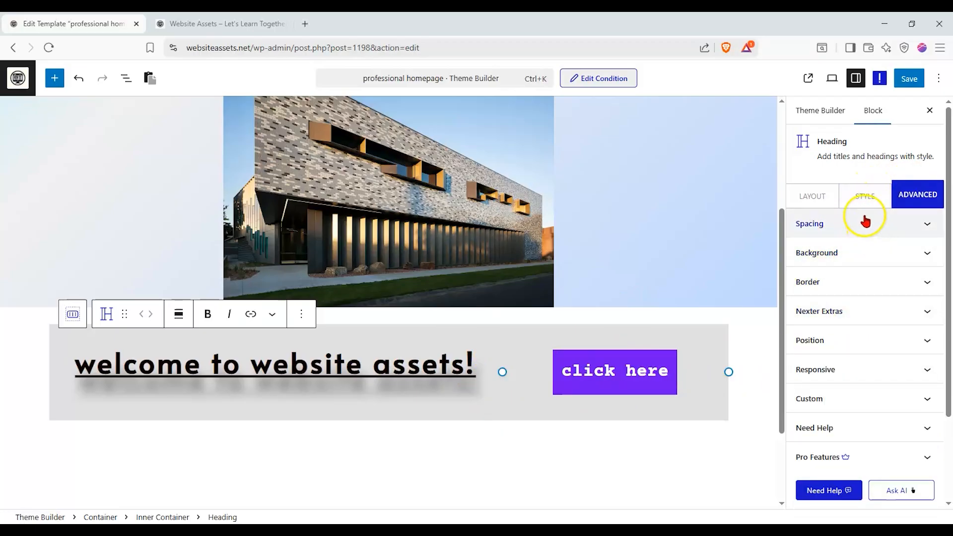
click(809, 234)
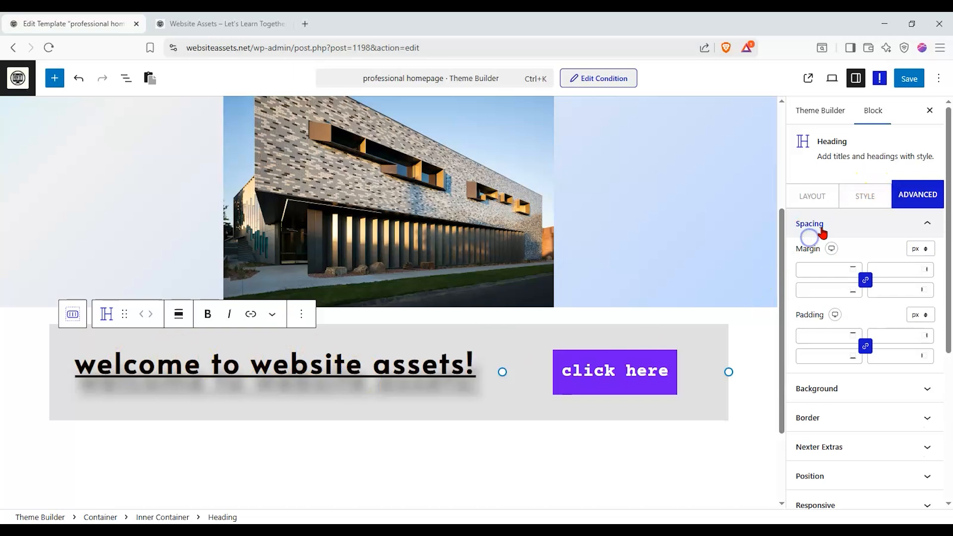
click(820, 268)
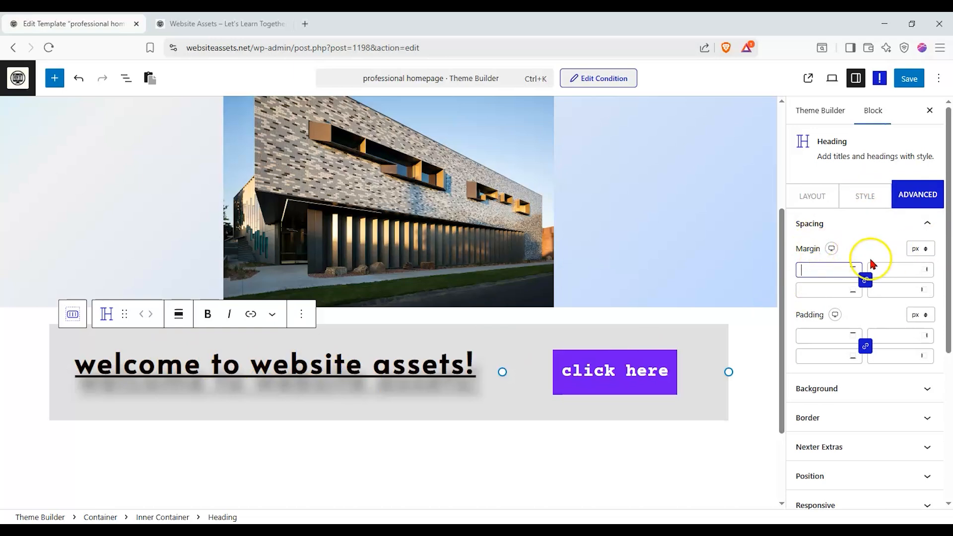
click(865, 280)
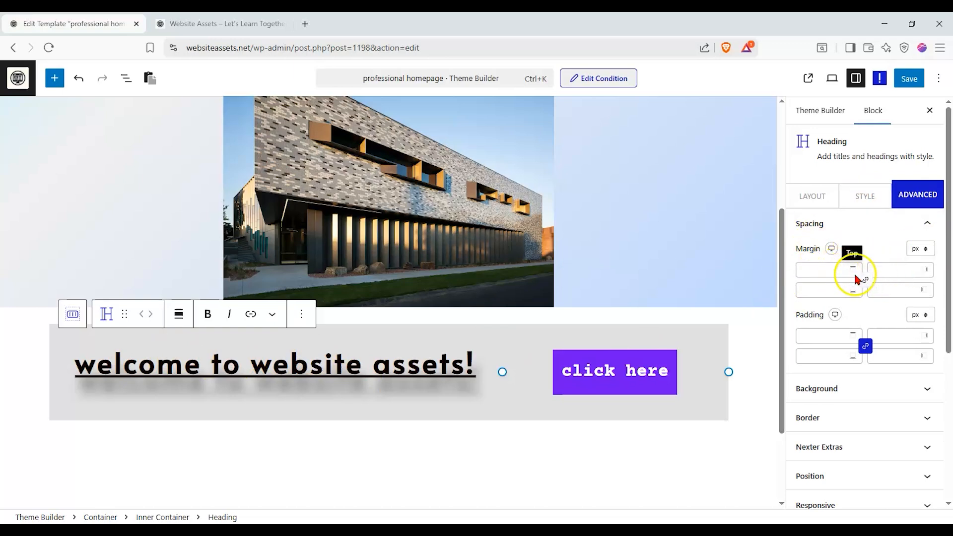
click(882, 272)
text(50)
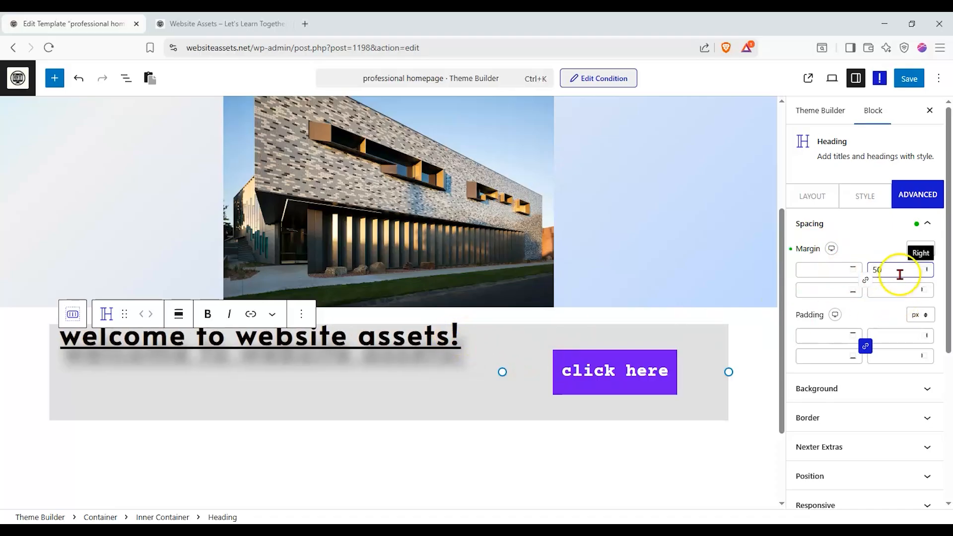
drag(900, 273, 802, 273)
key(BackSpace)
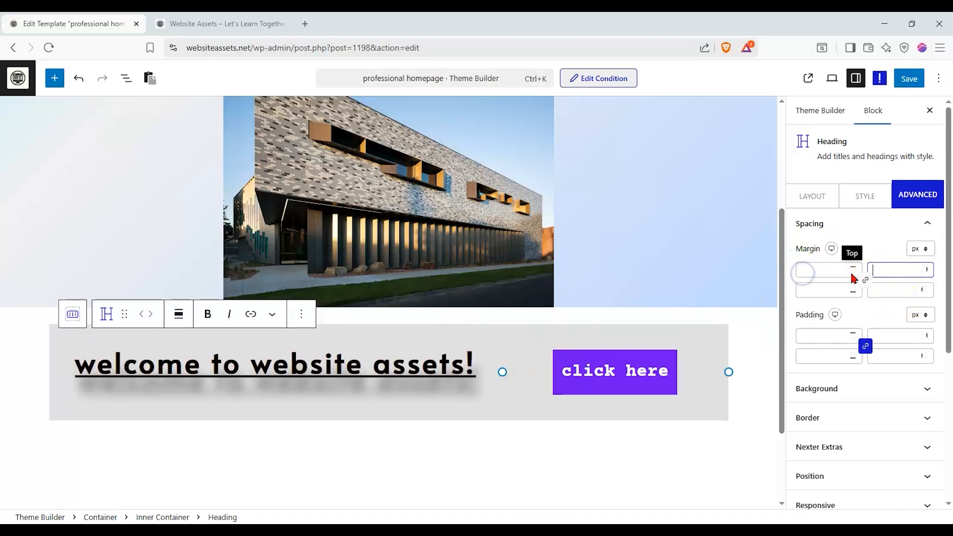
- Retitle the button "Enter Site", trying a trailing "->" and removing it again
click(586, 370)
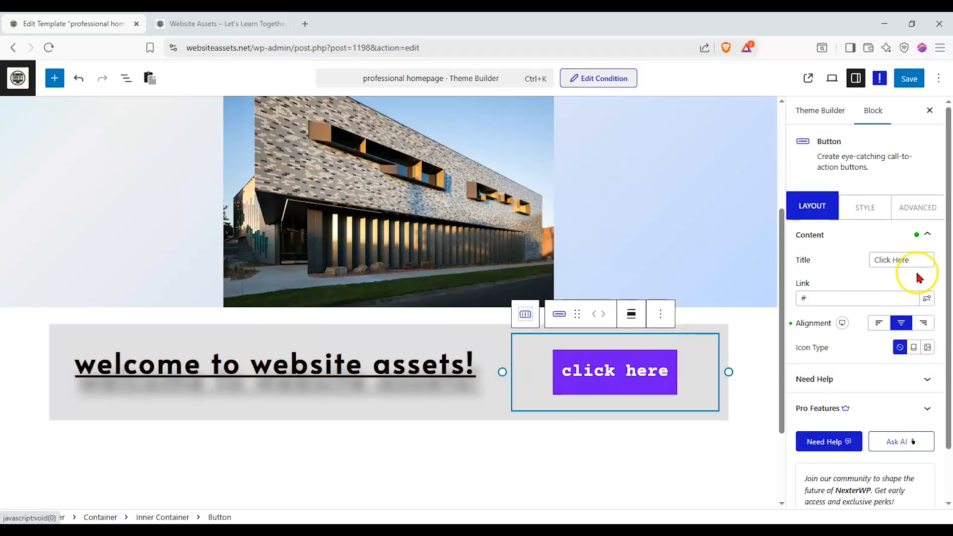
triple_click(892, 260)
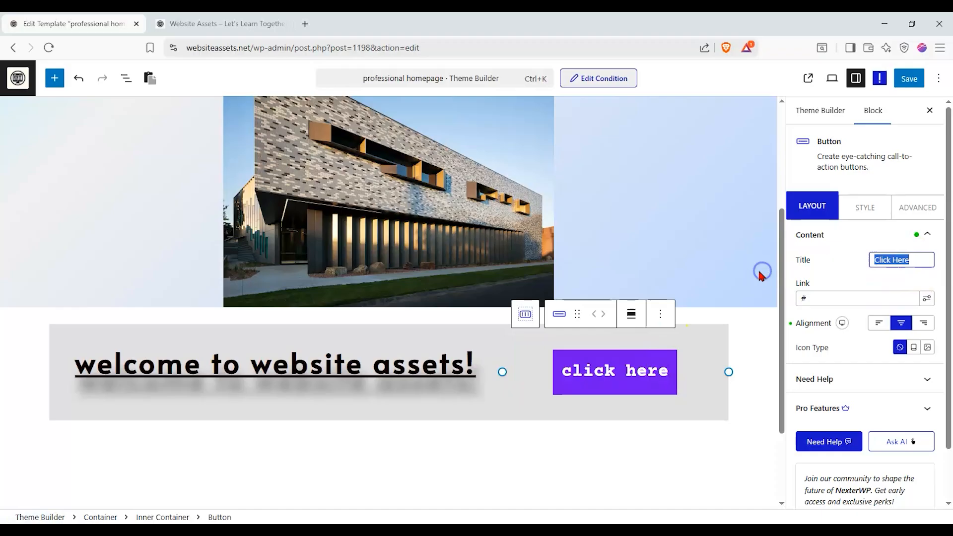
text(Enter Site)
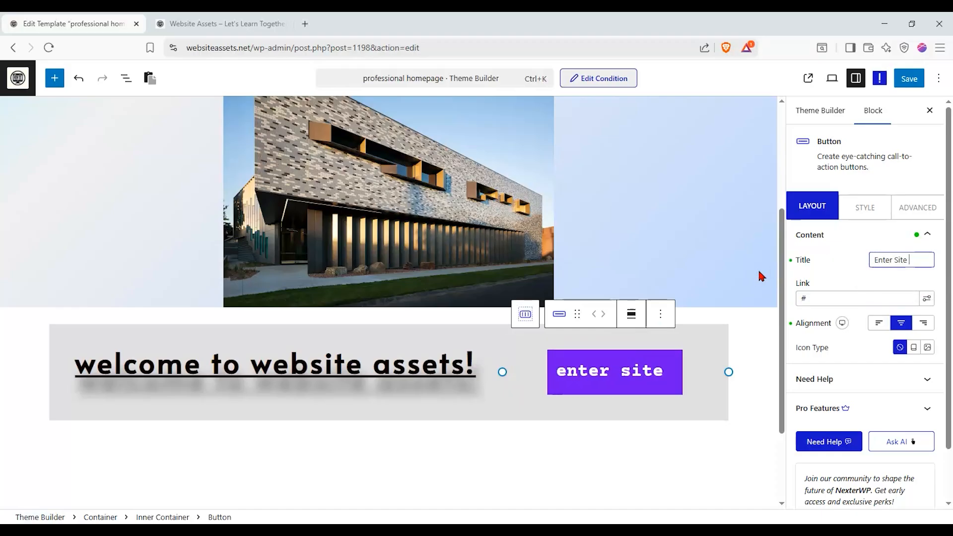
text( _)
key(BackSpace)
text(->)
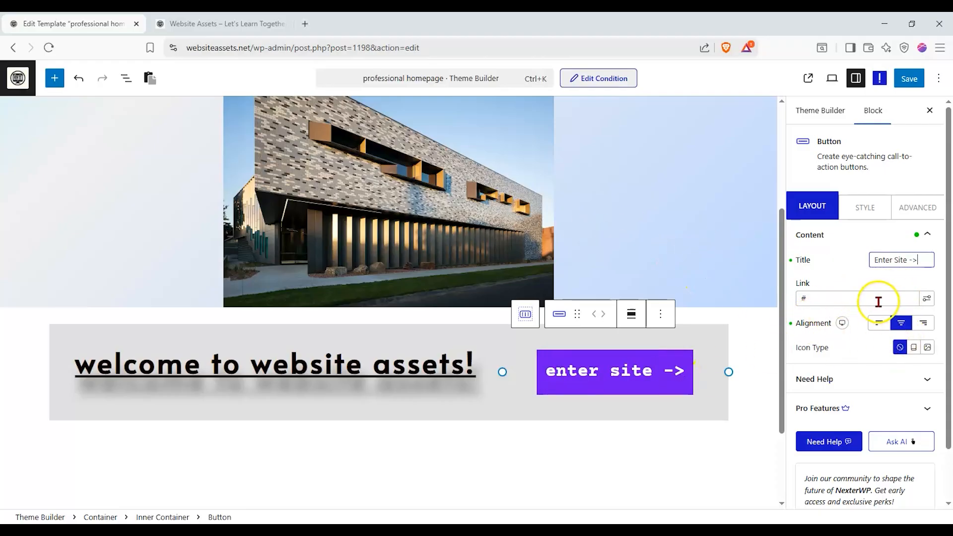
key(BackSpace)
key(BackSpace)
key(BackSpace)
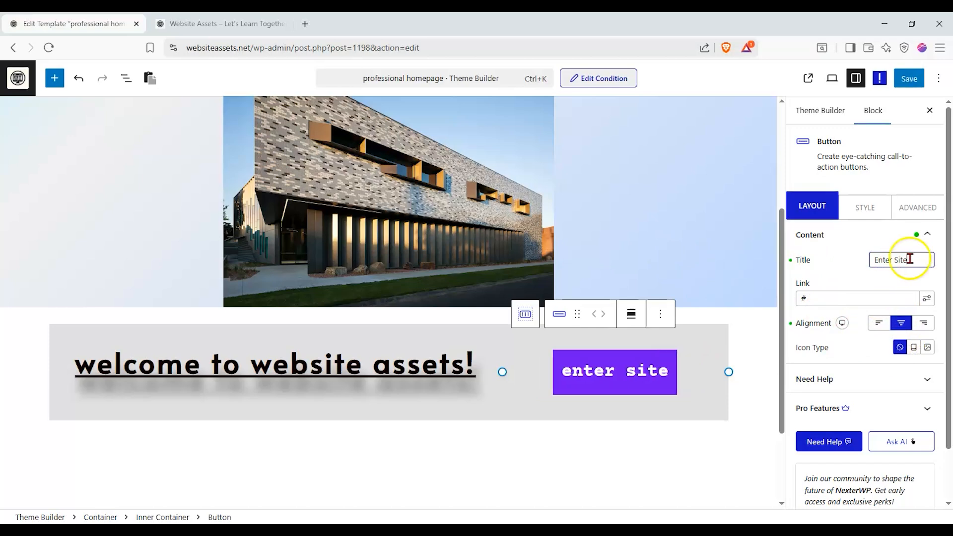
- Add a circled right-arrow Font Awesome icon after the button text with 58 px icon spacing
click(914, 347)
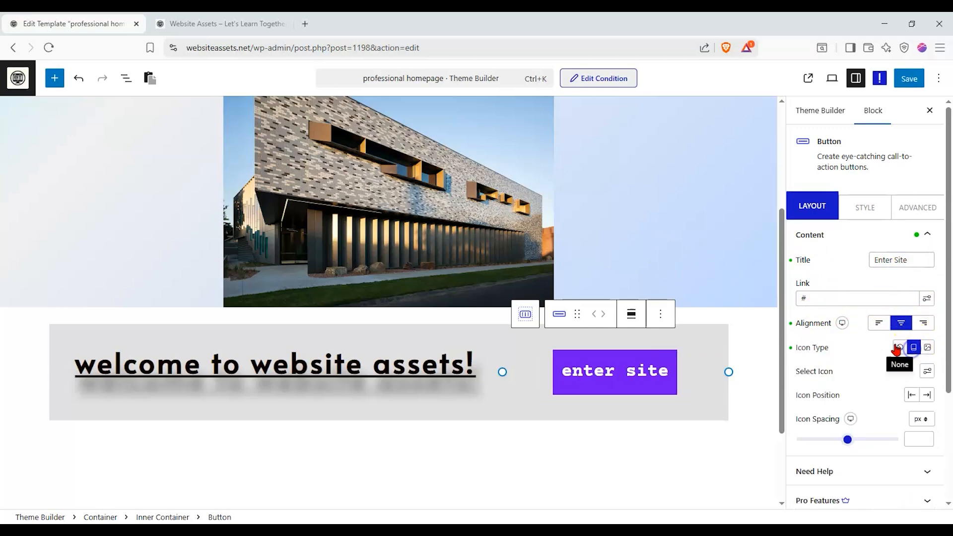
click(926, 395)
click(928, 373)
click(889, 223)
text(arrow)
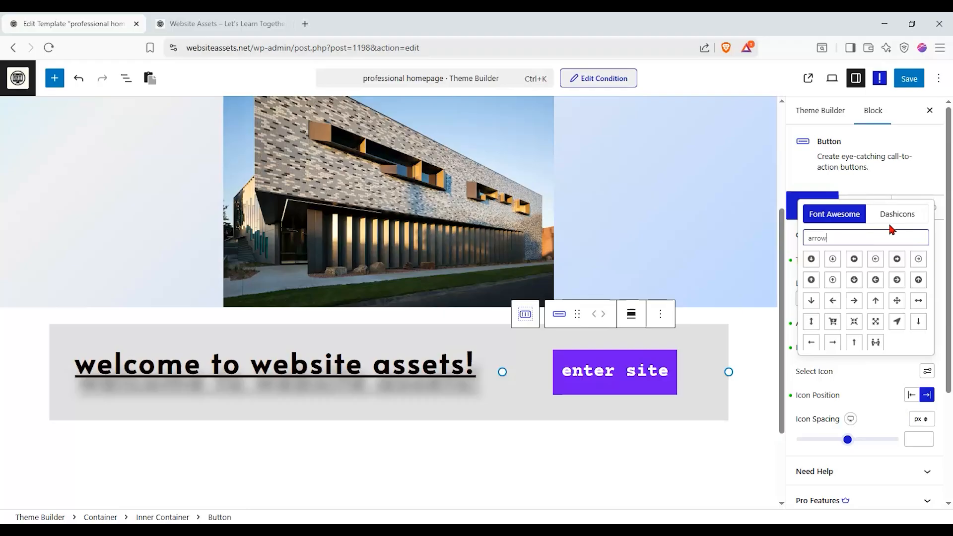
click(897, 259)
click(879, 394)
mouse_move(860, 444)
mouse_down()
mouse_move(882, 441)
mouse_move(855, 443)
mouse_up()
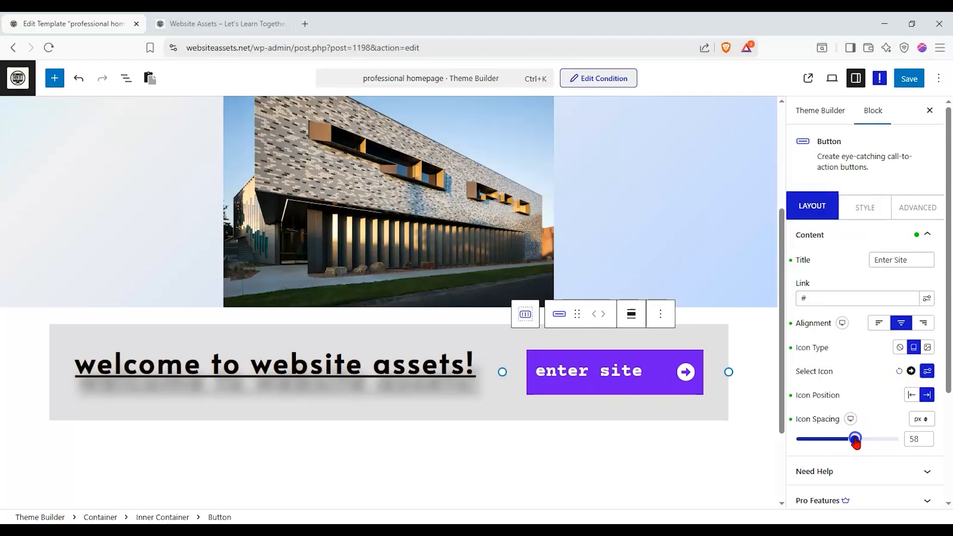
- Try right and left alignment for the button and return it to centered
click(923, 323)
click(902, 323)
click(880, 323)
click(897, 324)
- Try "/blog" as the button's link with the link options expanded, and restore "#"
click(870, 296)
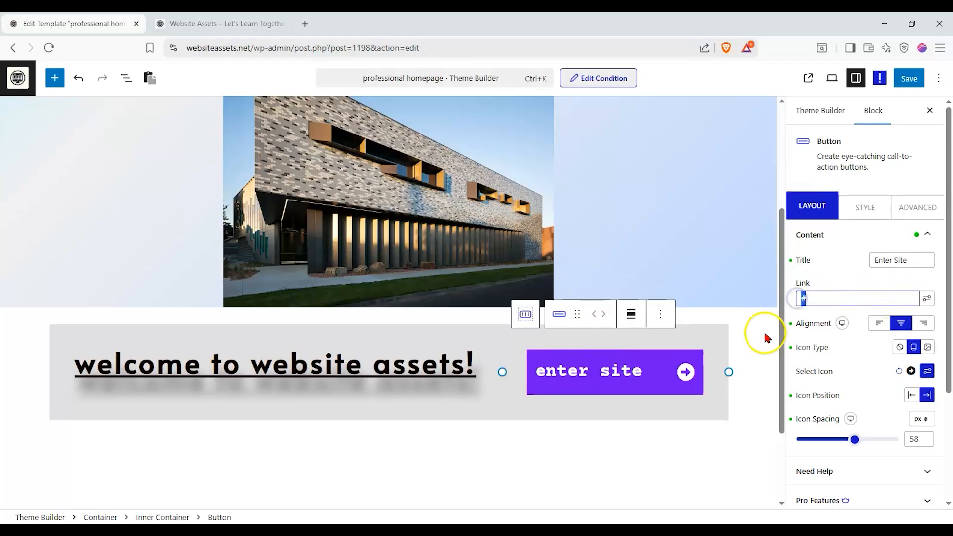
click(926, 298)
click(879, 298)
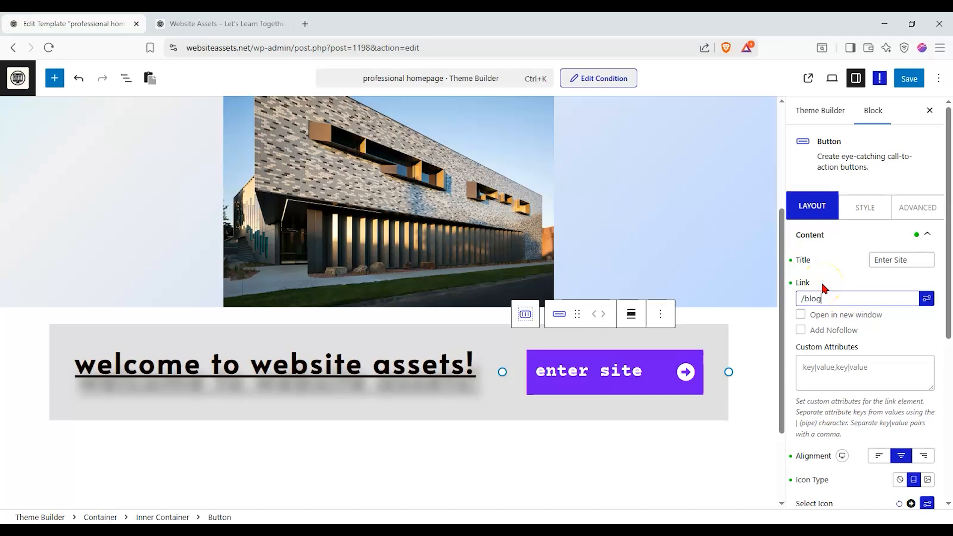
key(ctrl+a)
key(BackSpace)
click(845, 300)
scroll(894, 323, down, 2)
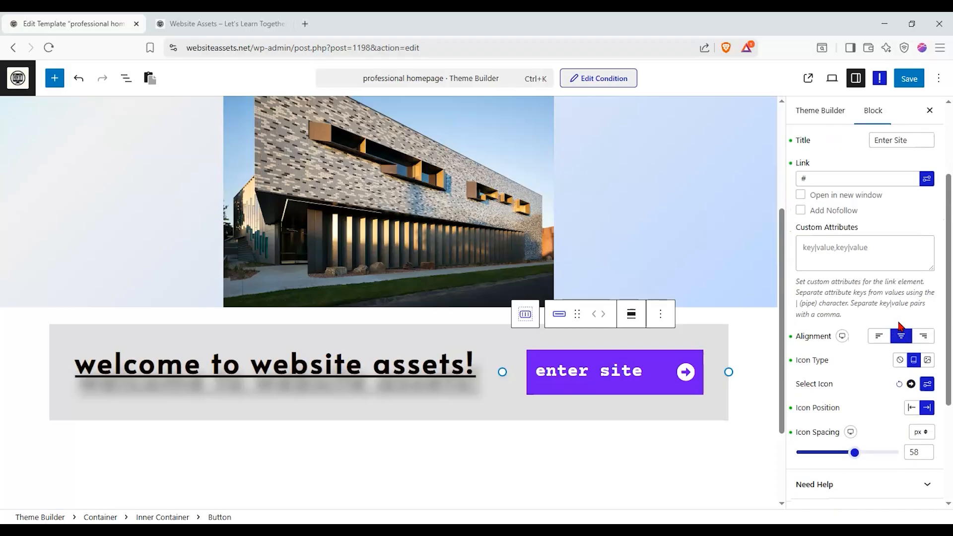
scroll(890, 330, down, 1)
scroll(888, 326, up, 5)
- Change the button's title to "Subscribe!"
click(872, 218)
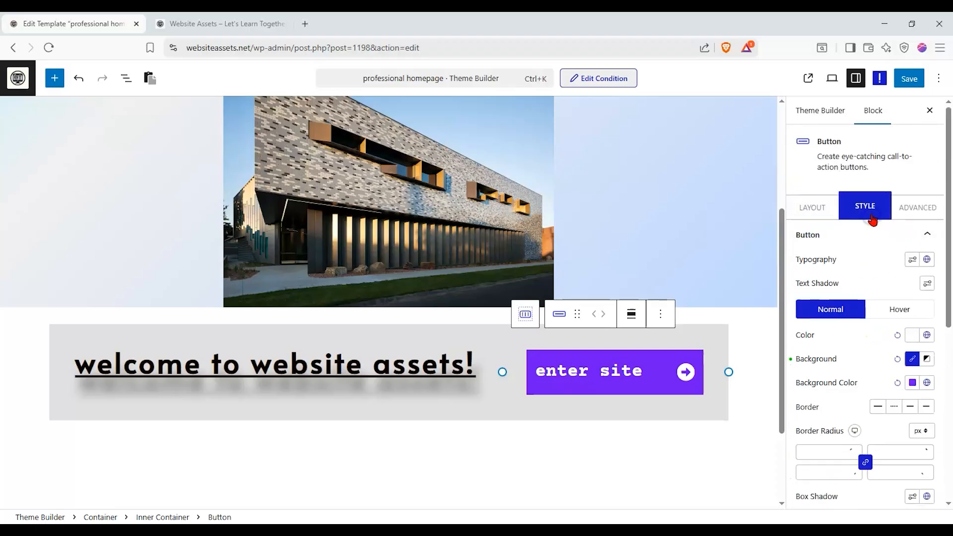
click(827, 208)
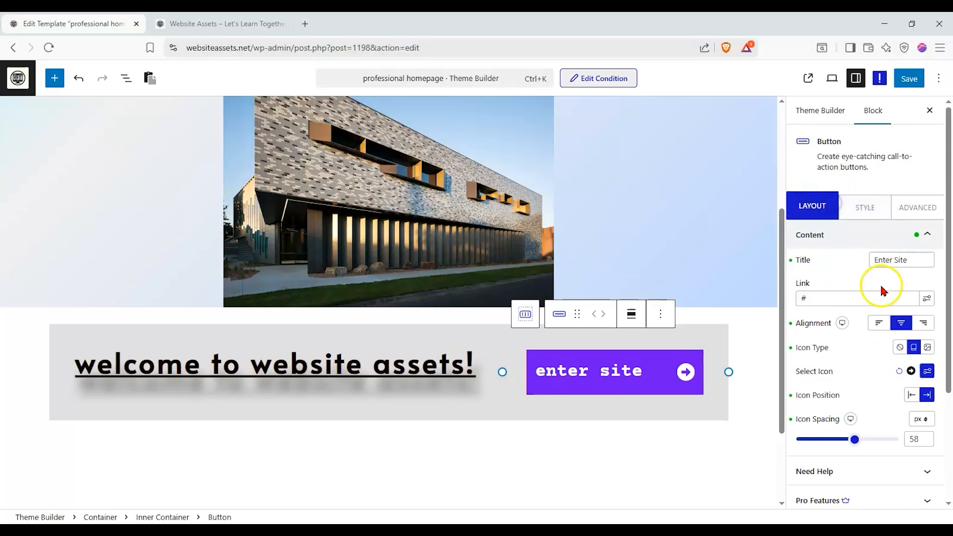
drag(911, 259, 820, 267)
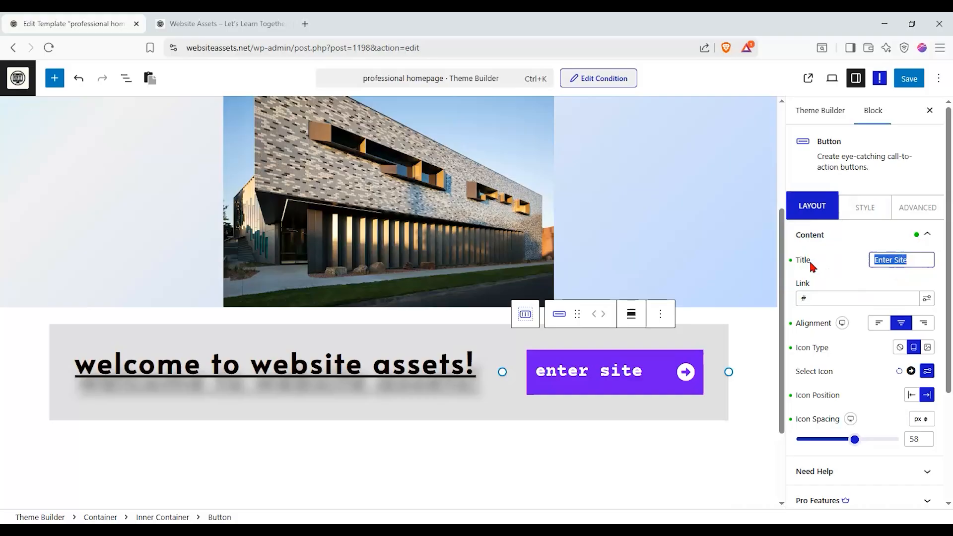
text(SUb)
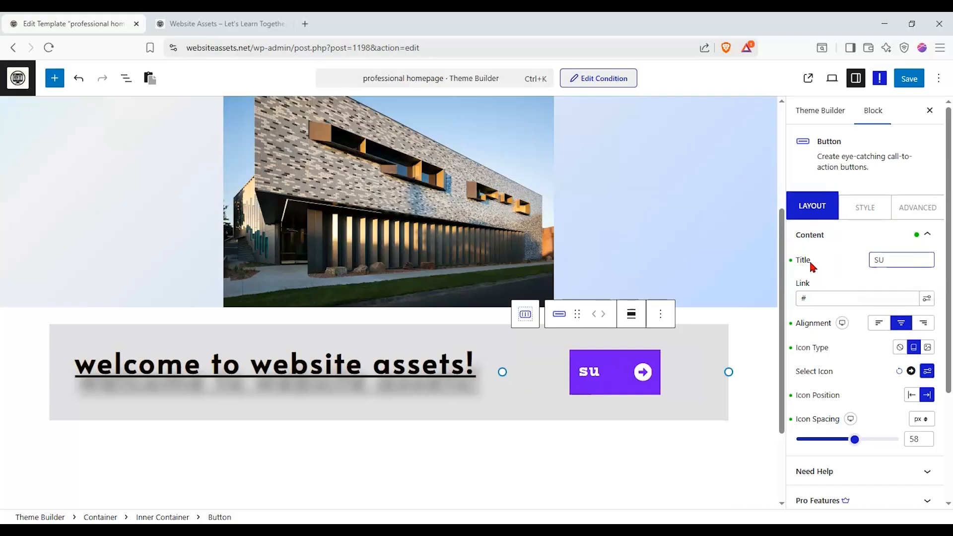
key(BackSpace)
key(BackSpace)
text(ub)
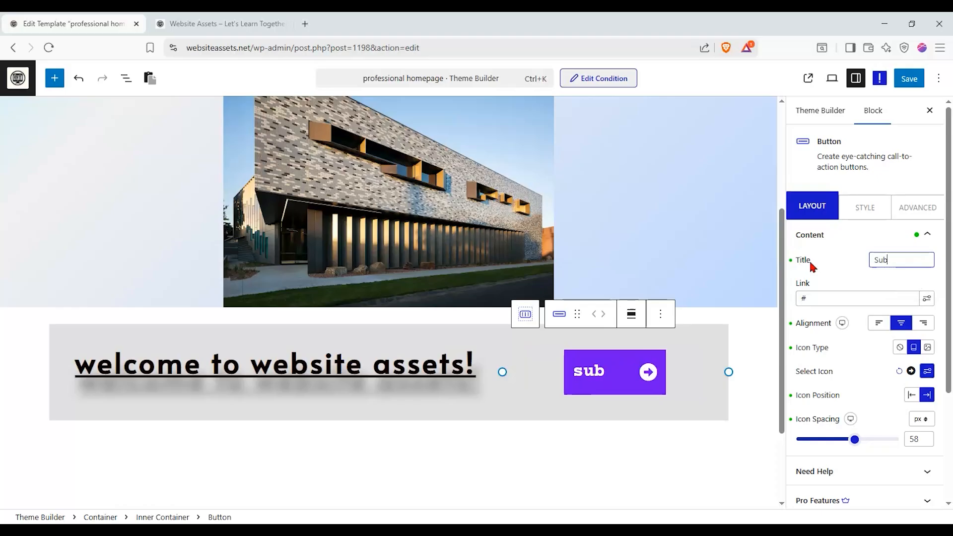
text(scribe!)
click(846, 271)
- Set the button's typography font family to Amita
click(865, 207)
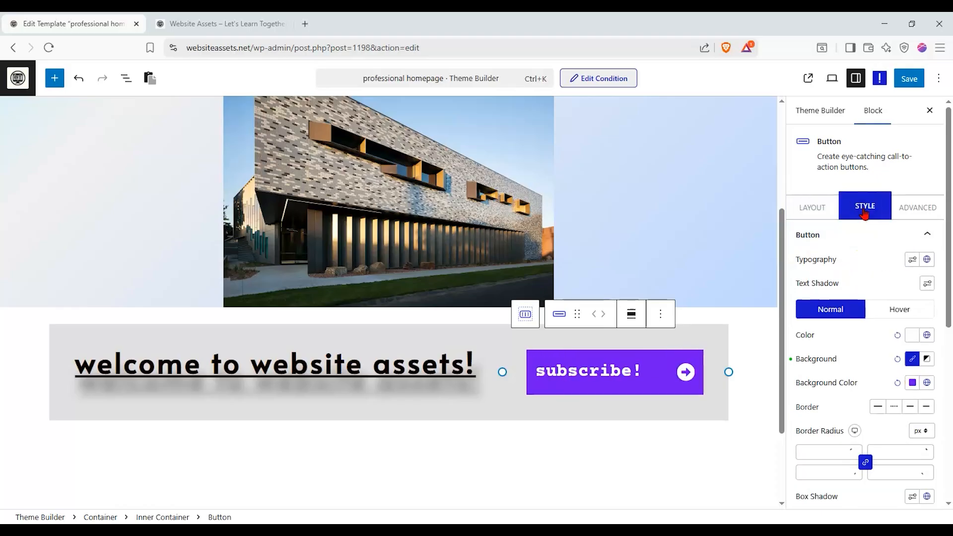
click(927, 261)
click(912, 260)
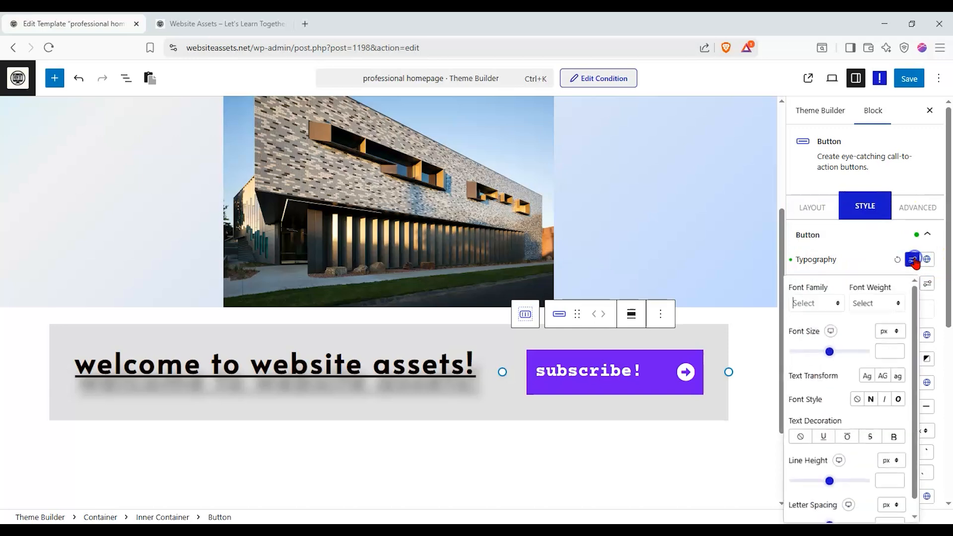
click(833, 303)
scroll(826, 412, down, 12)
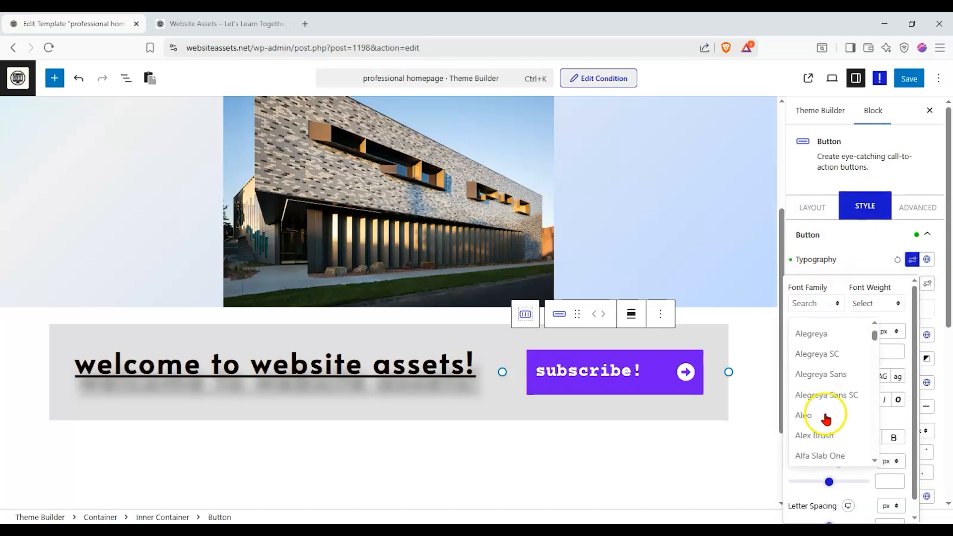
click(821, 416)
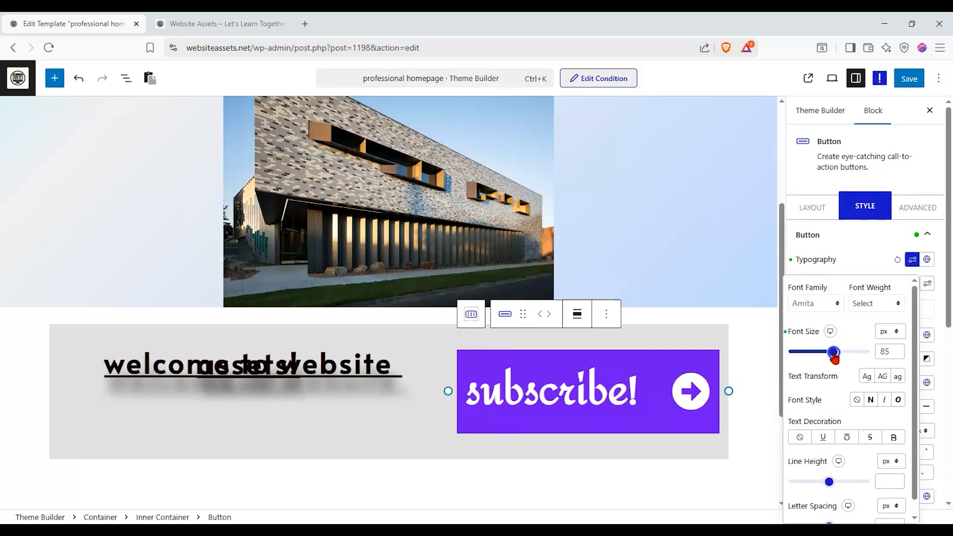
- Switch the button's font size unit to em
click(894, 332)
click(889, 364)
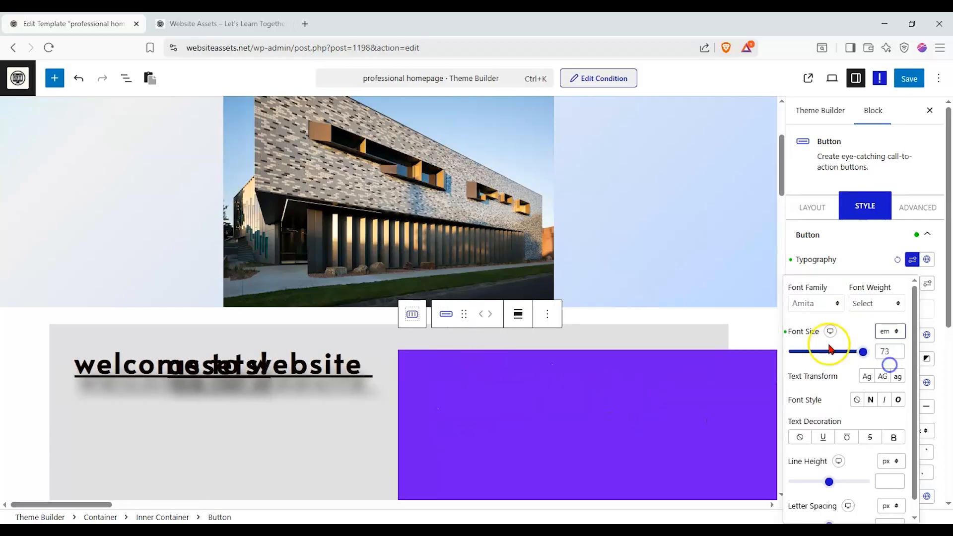
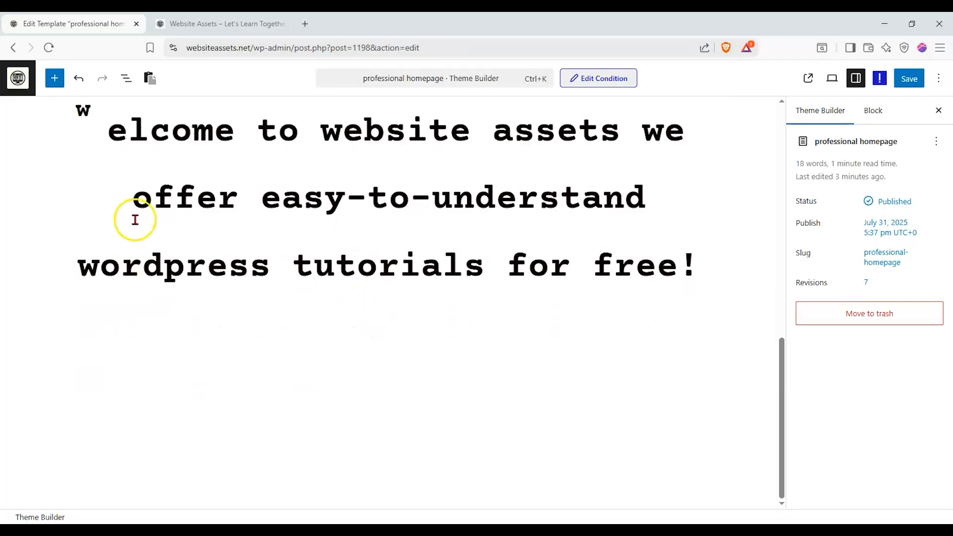
- Insert a Team Member block below the welcome heading and start it as a design from scratch
click(55, 78)
drag(204, 167, 200, 217)
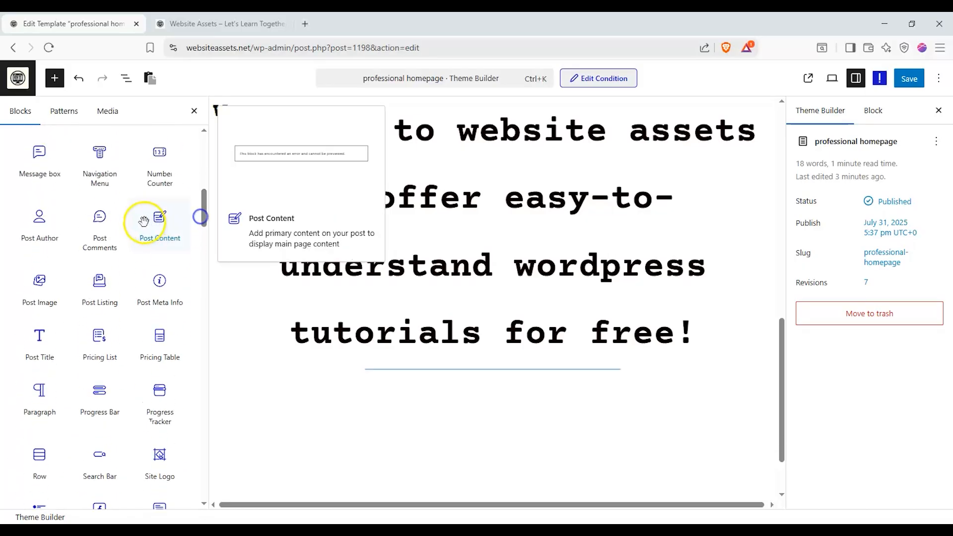
scroll(156, 231, down, 3)
drag(177, 466, 347, 421)
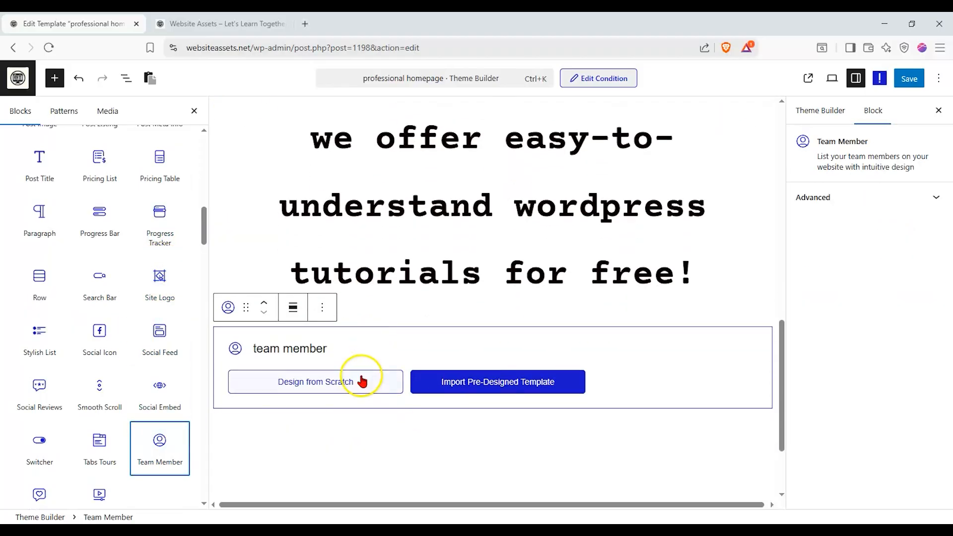
click(361, 381)
scroll(420, 346, down, 1)
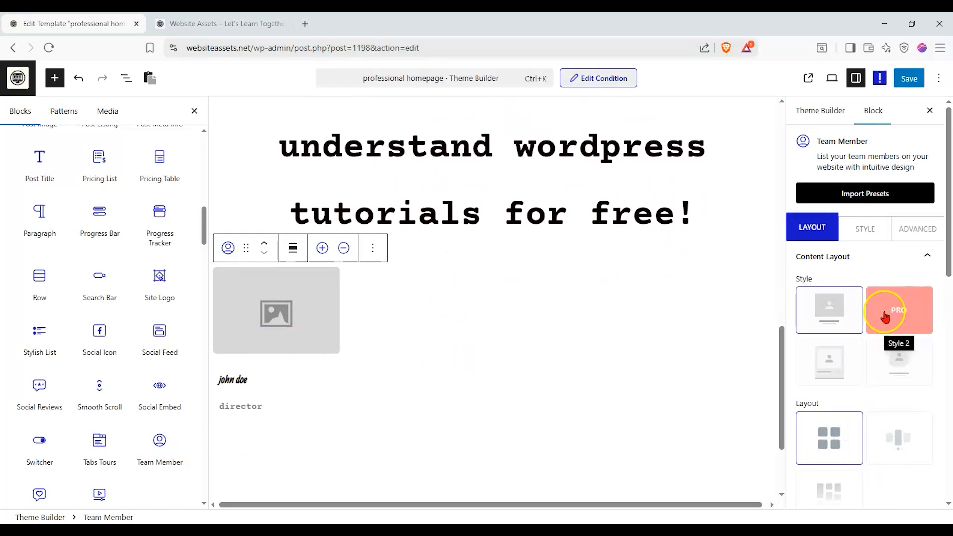
- Add three more members to the Team Member block for a row of four
click(322, 248)
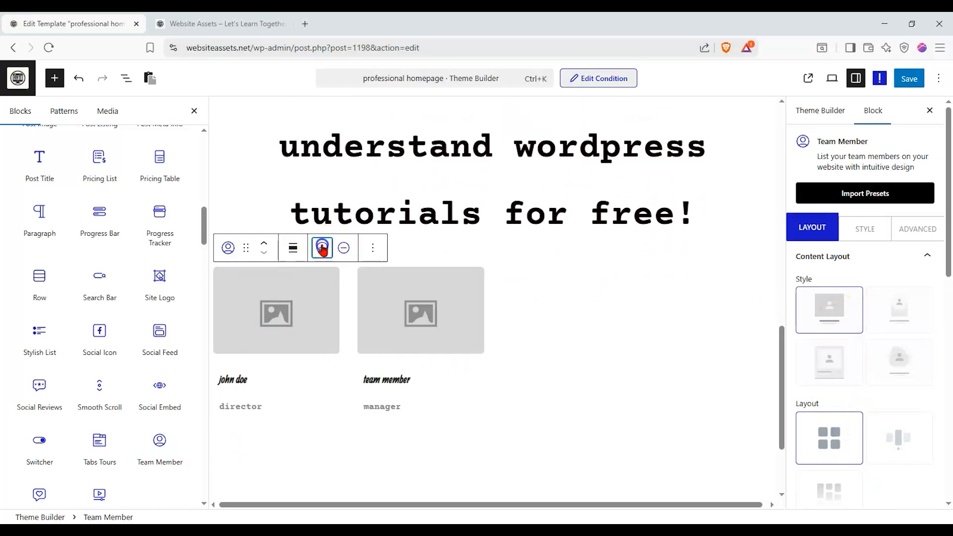
click(322, 248)
click(322, 247)
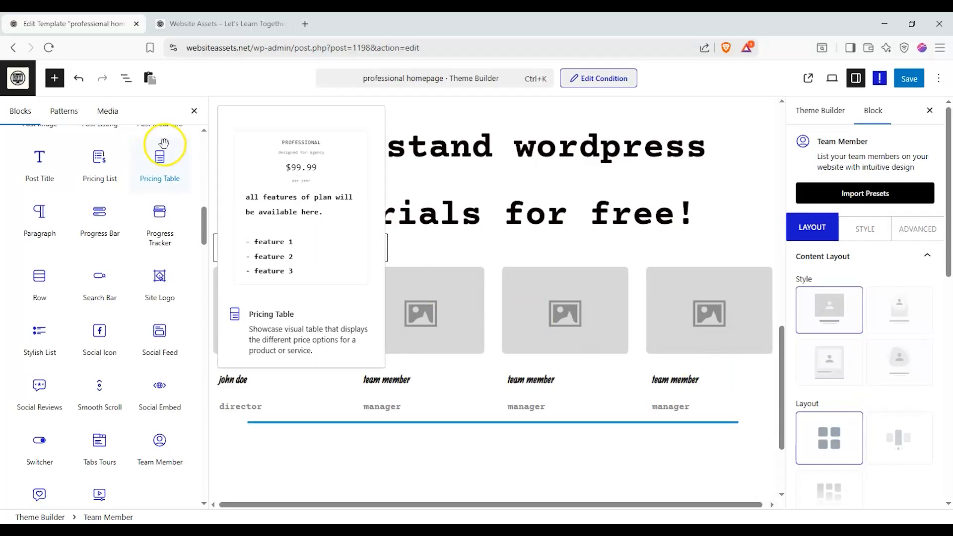
click(194, 111)
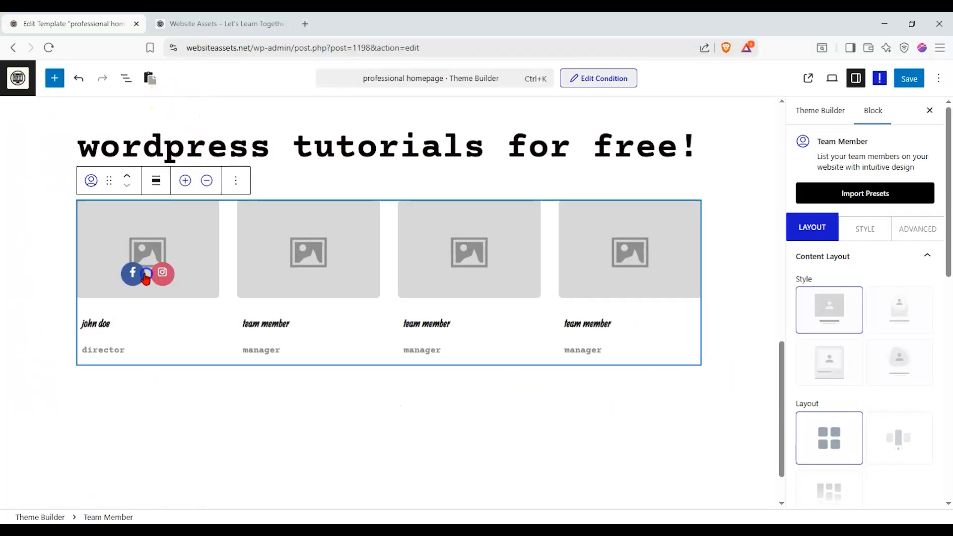
click(152, 237)
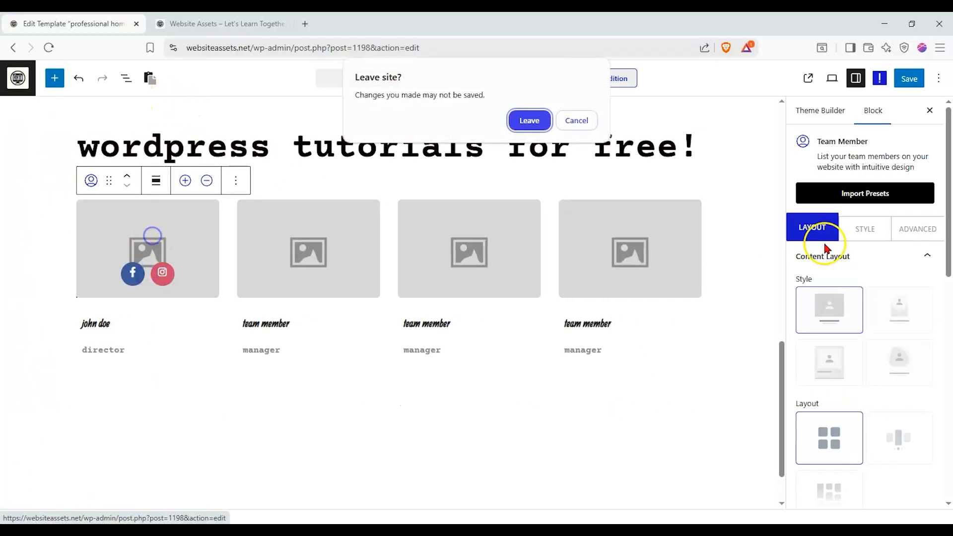
click(583, 128)
click(189, 222)
click(586, 145)
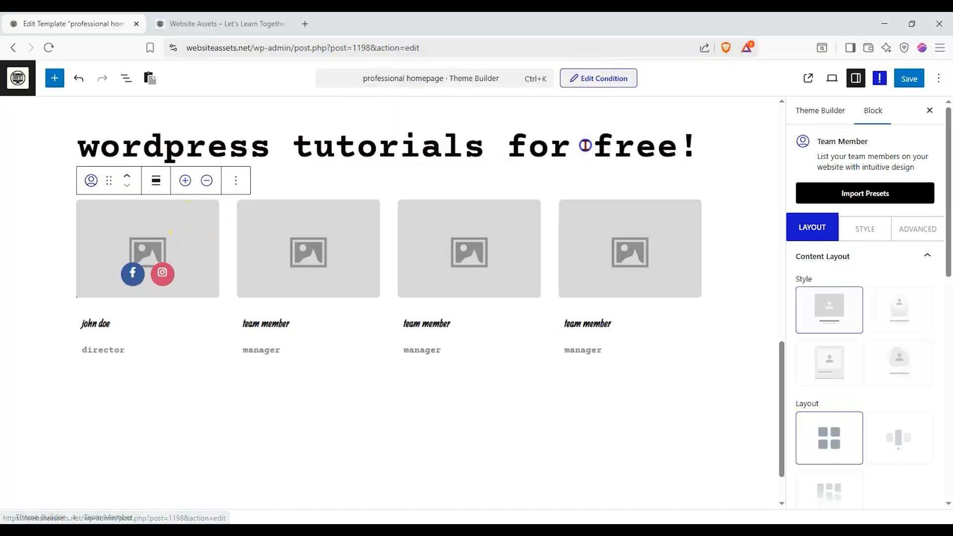
- Set the first team member's image to Team-Member-Image4.png in the block's content source
scroll(865, 298, down, 6)
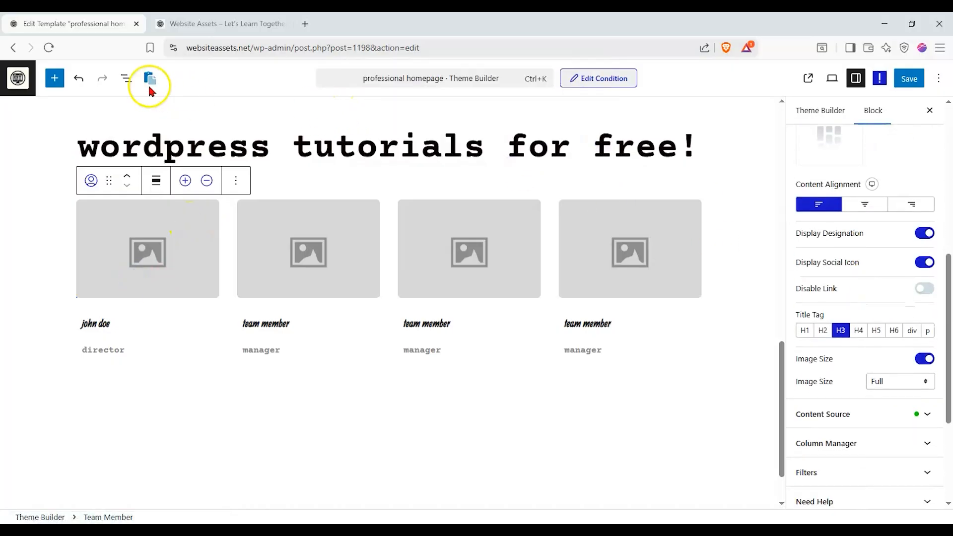
click(128, 81)
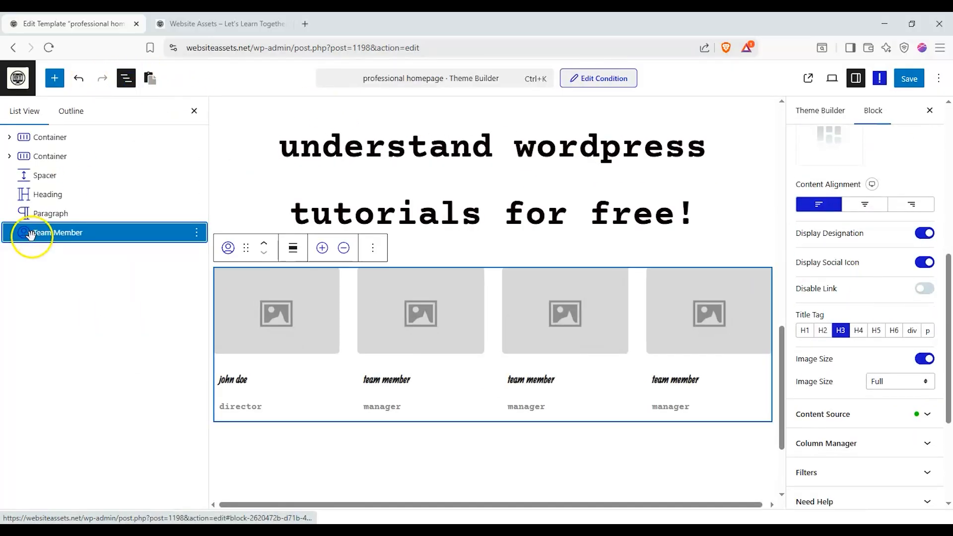
click(894, 418)
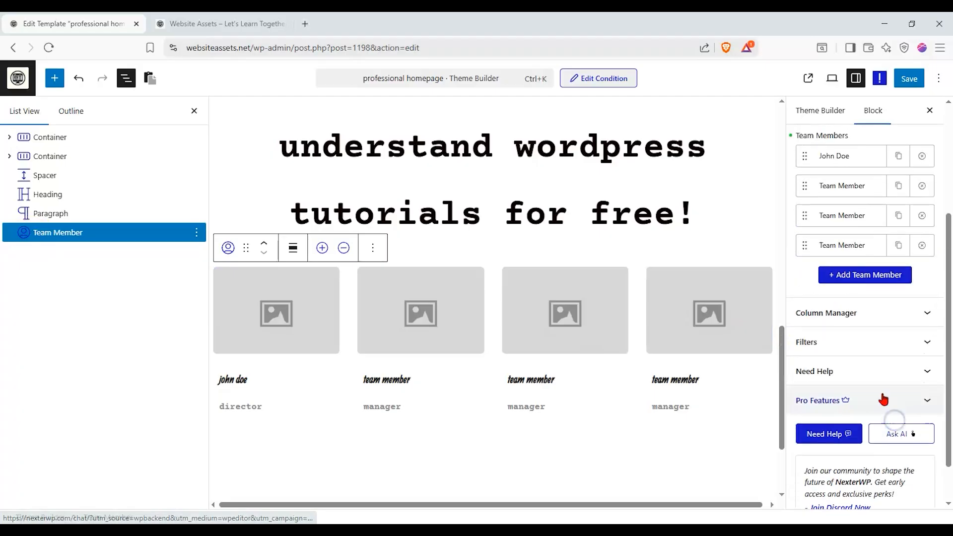
scroll(866, 283, up, 2)
click(845, 277)
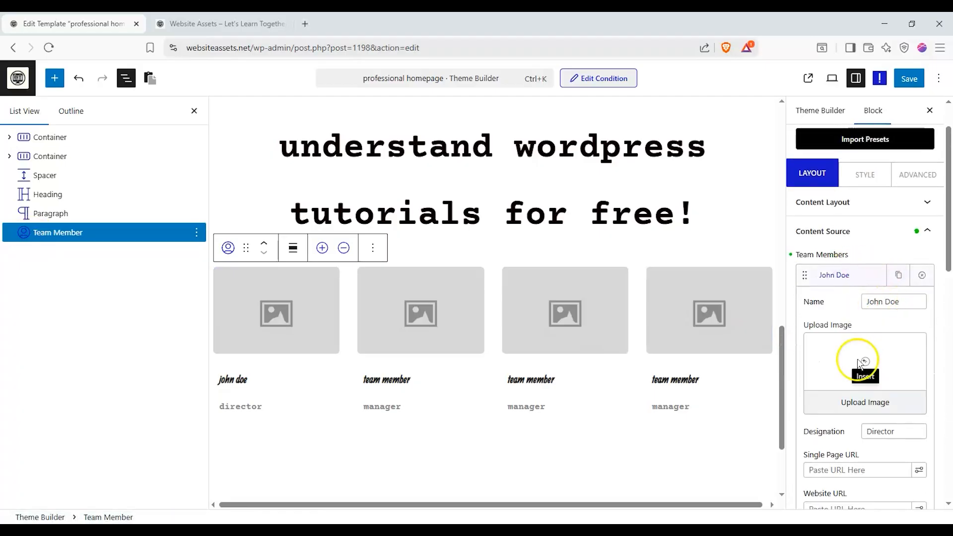
click(856, 360)
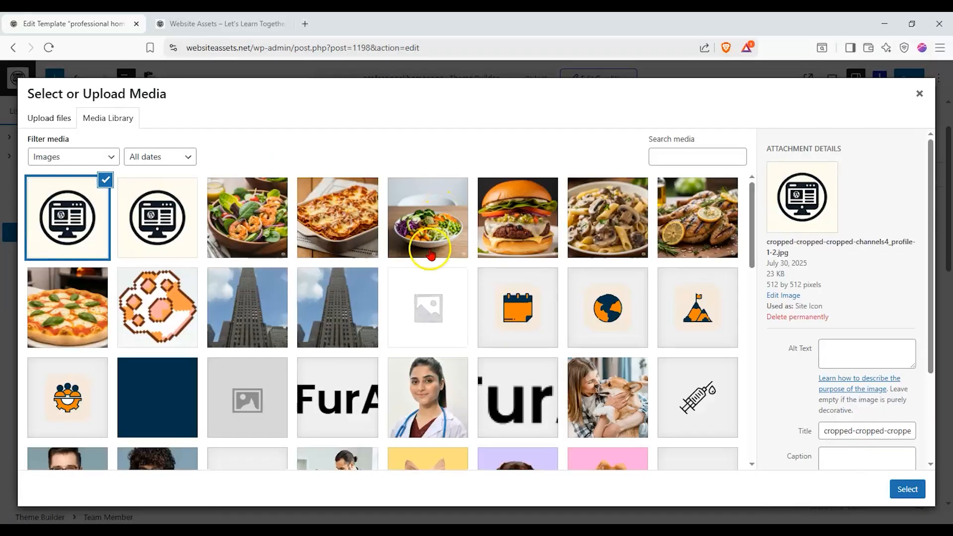
scroll(423, 246, down, 2)
click(417, 283)
click(908, 489)
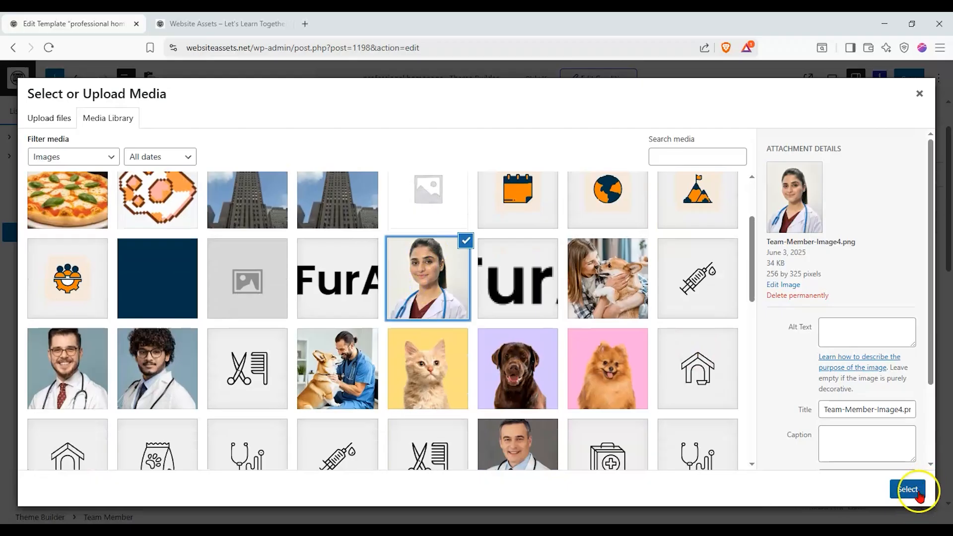
click(576, 140)
click(839, 277)
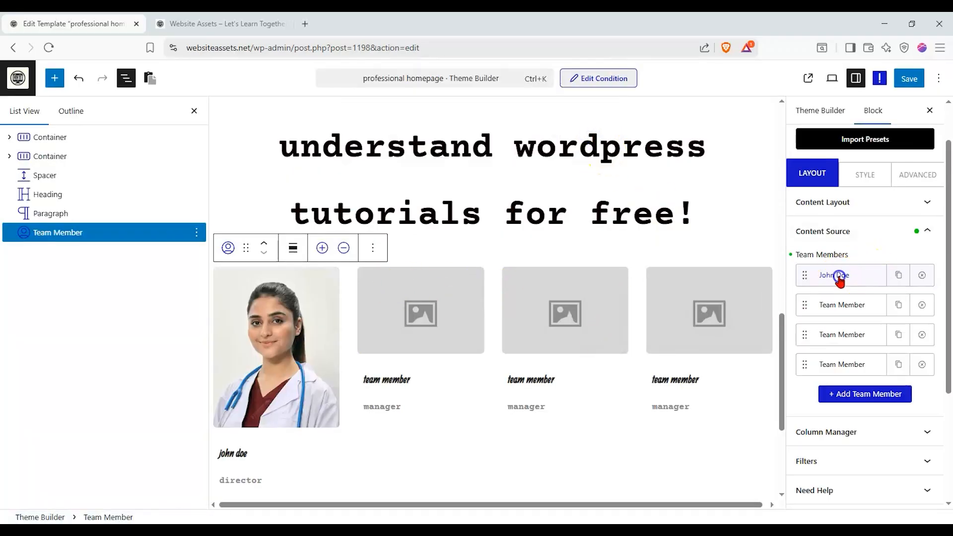
- Set the second team member's image to the media library photo of the curly-haired doctor with glasses
click(842, 305)
click(872, 384)
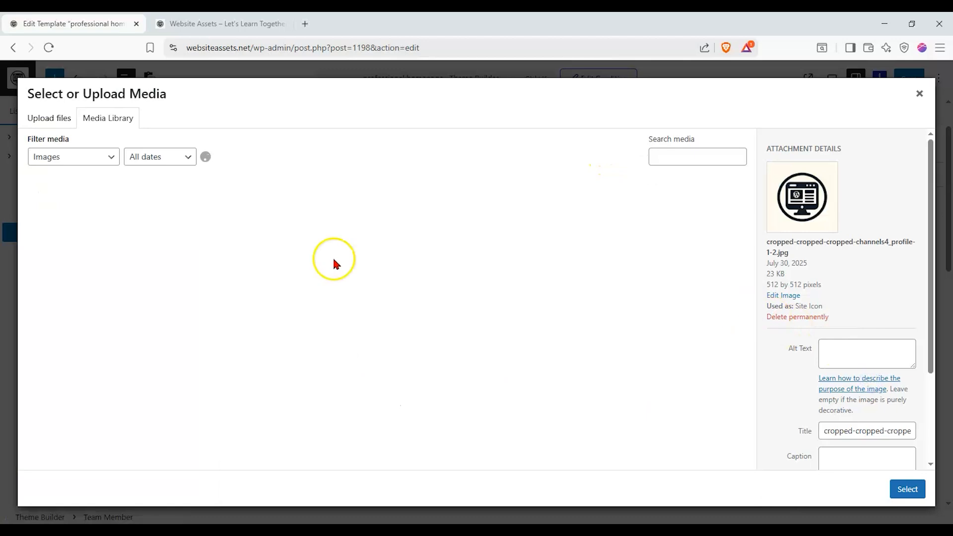
scroll(353, 371, down, 2)
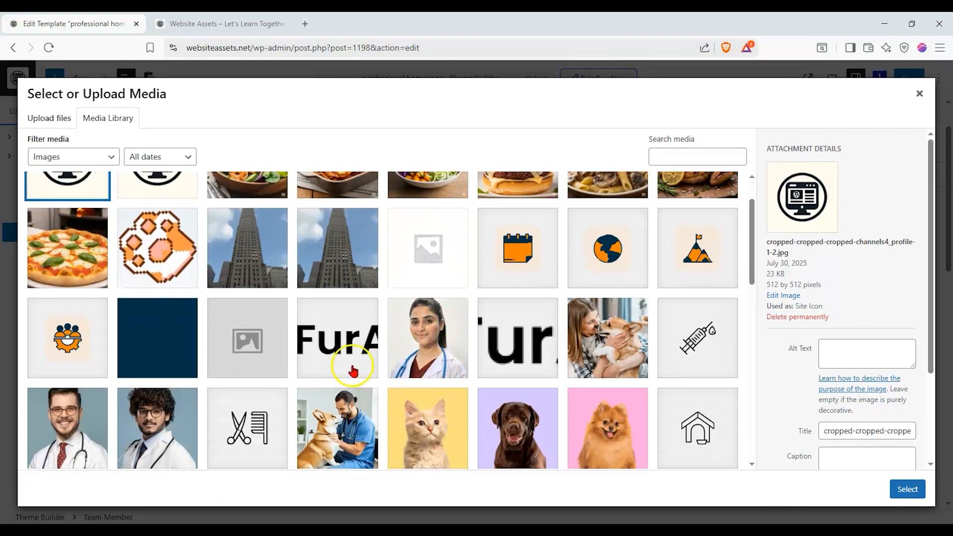
click(173, 410)
click(908, 489)
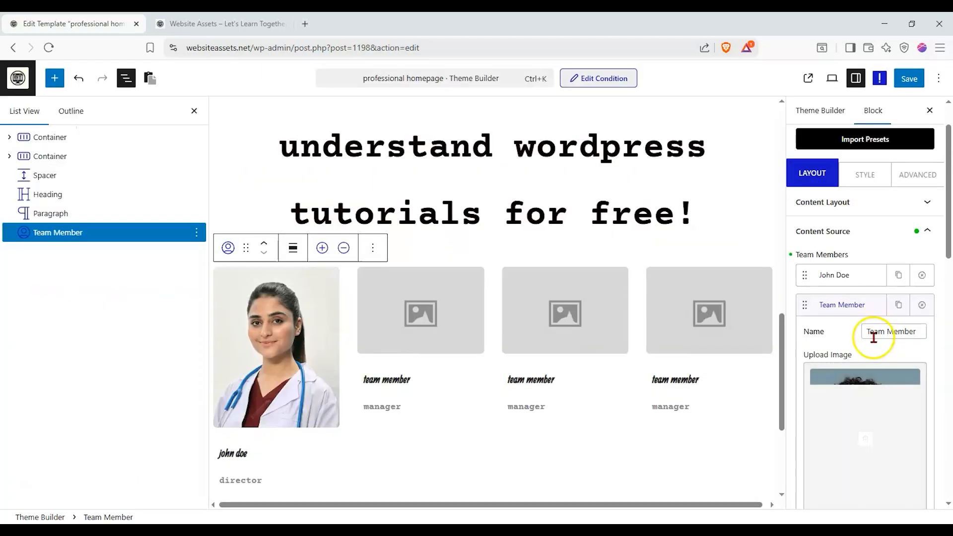
click(582, 345)
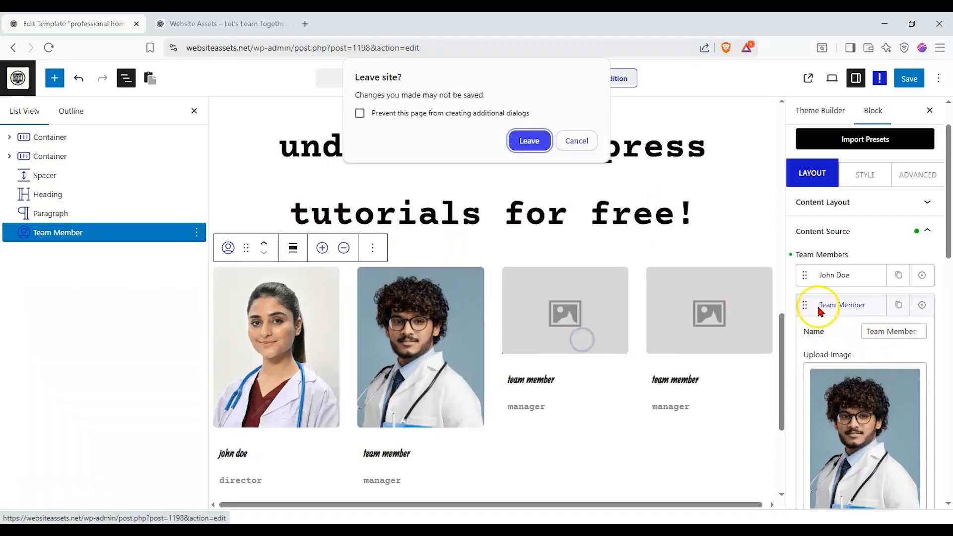
click(576, 141)
click(844, 304)
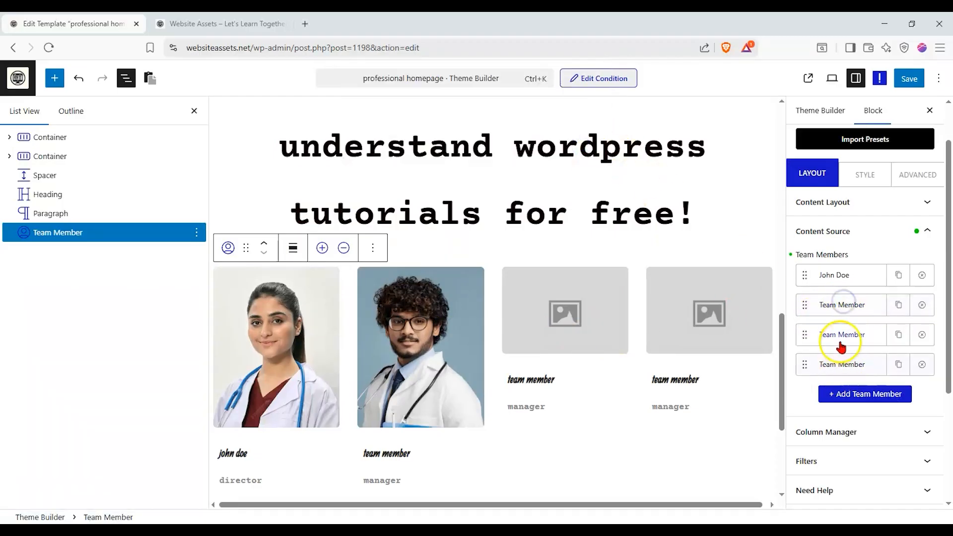
- Set the third team member's image to the media library photo of the bearded doctor in a red tie
click(843, 336)
click(856, 464)
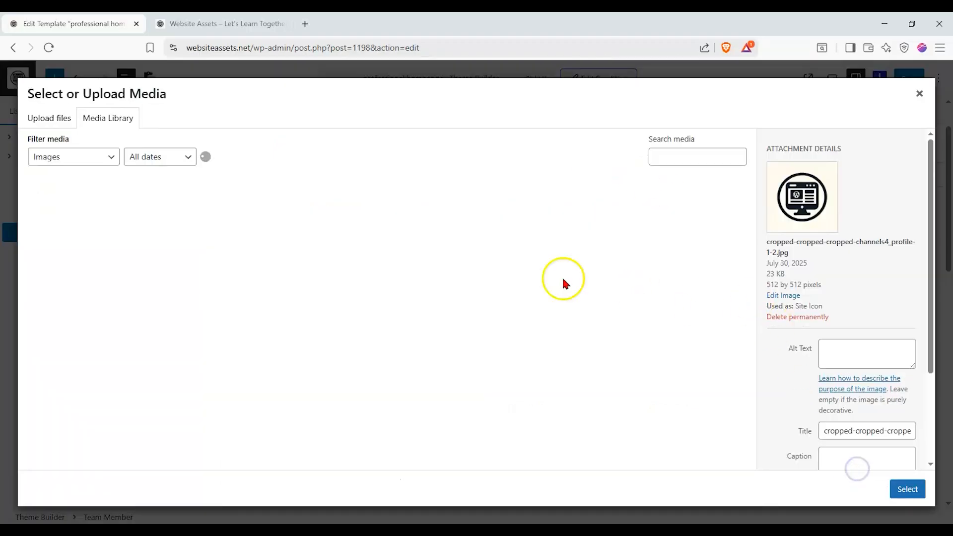
scroll(298, 325, down, 5)
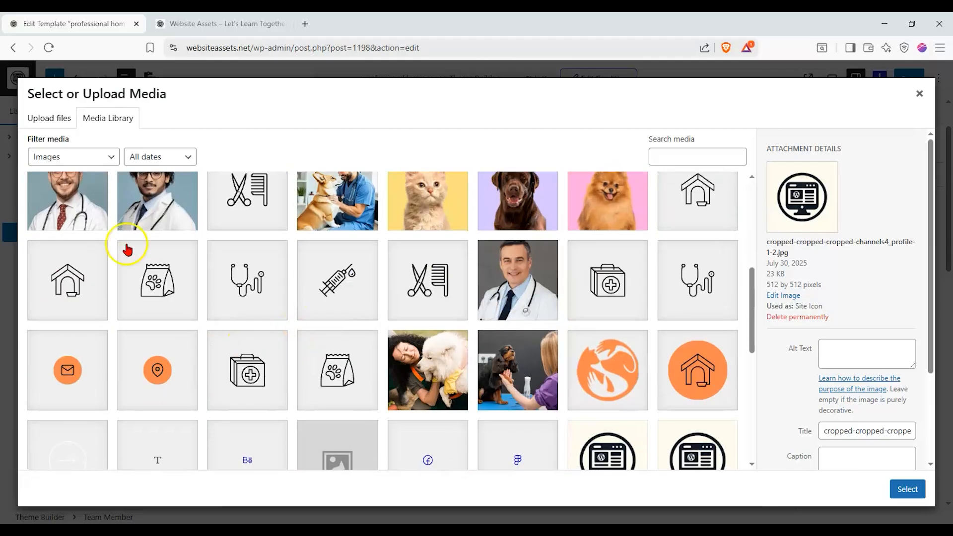
click(84, 214)
click(907, 489)
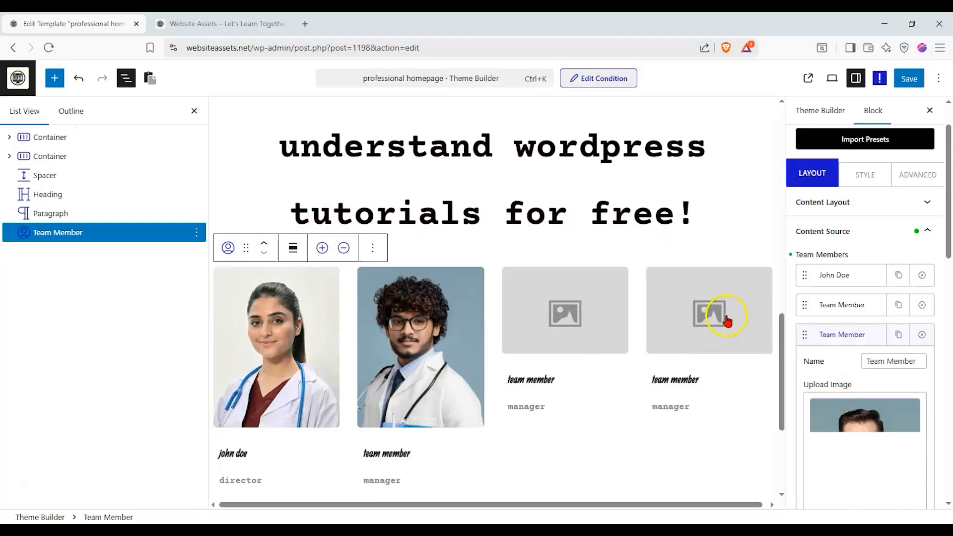
click(743, 338)
click(572, 143)
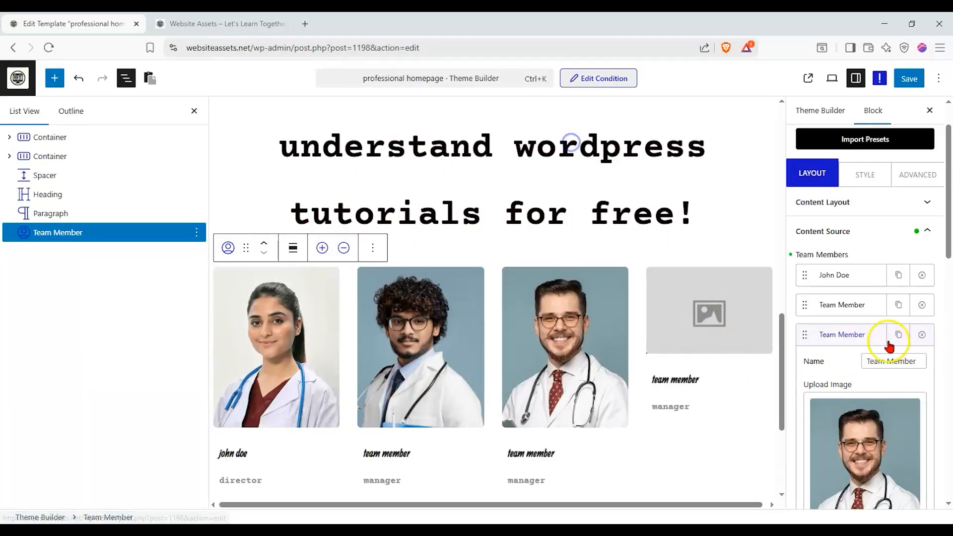
click(847, 334)
- Set the fourth team member's image to Team-Member-Image2.png
scroll(844, 362, down, 1)
click(845, 306)
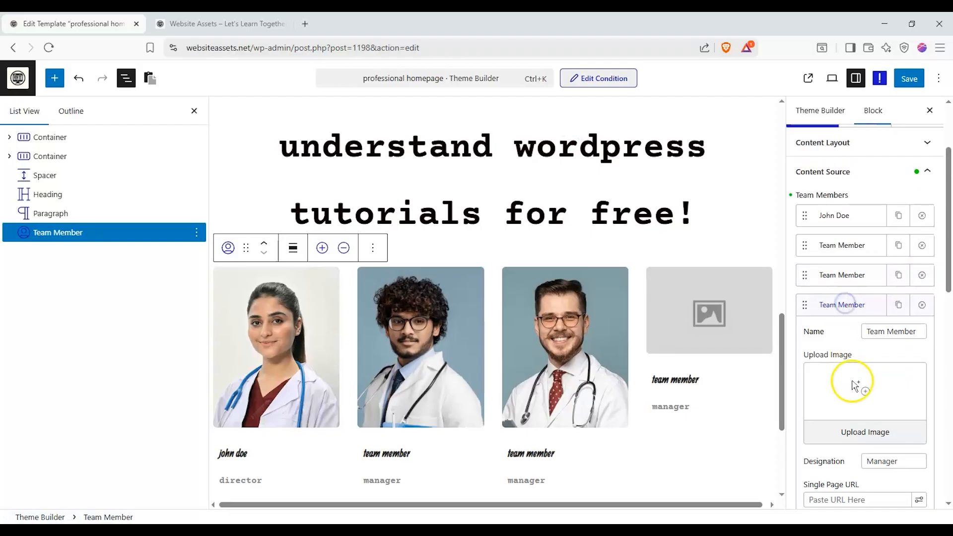
click(865, 434)
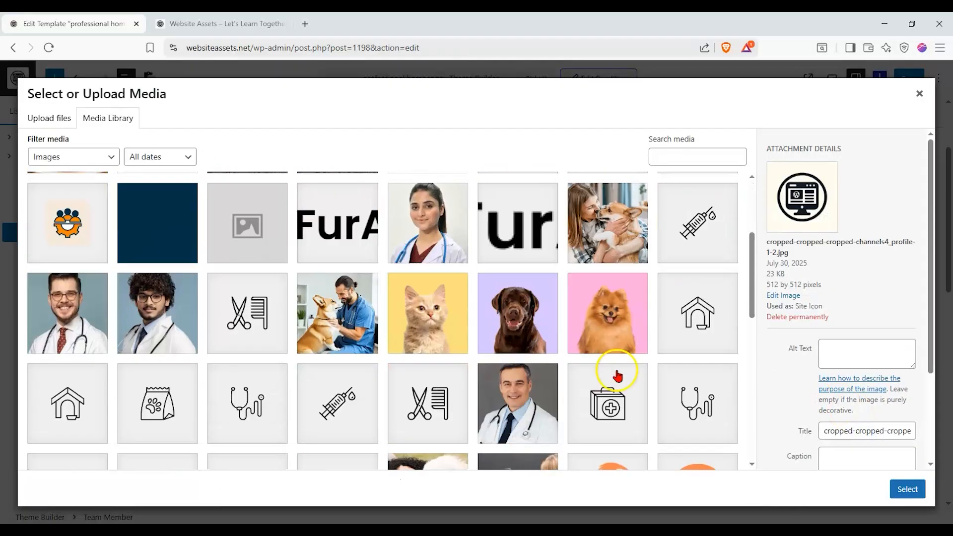
scroll(617, 376, down, 2)
click(538, 290)
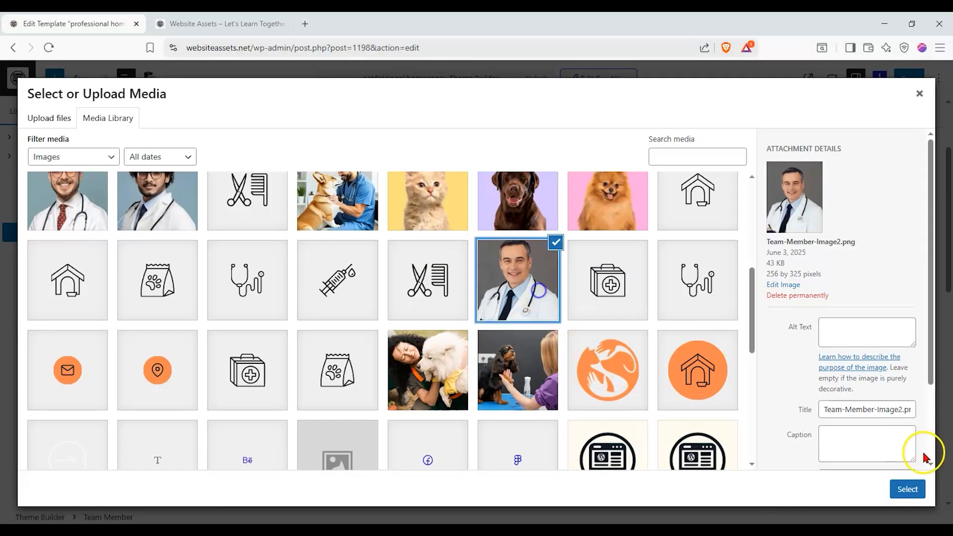
click(908, 489)
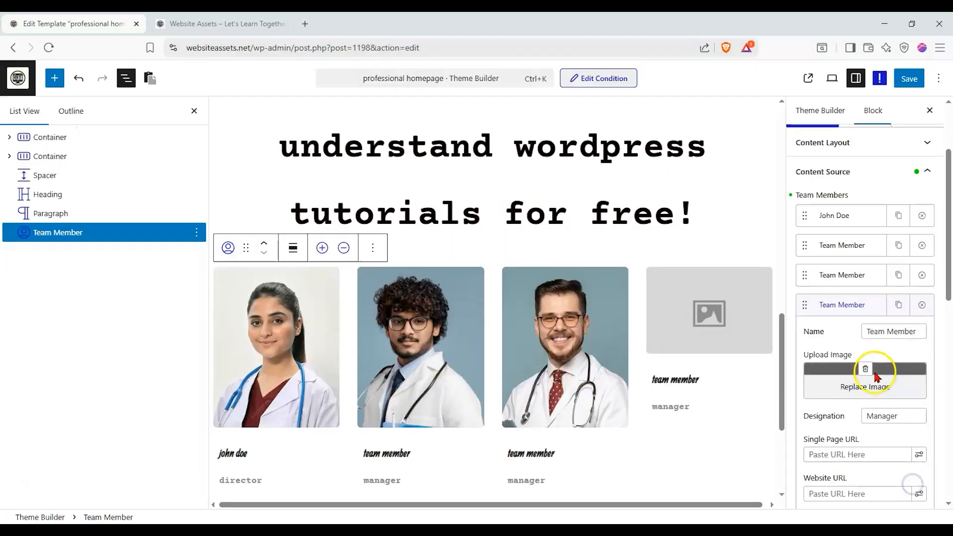
click(855, 313)
scroll(857, 293, down, 1)
click(867, 312)
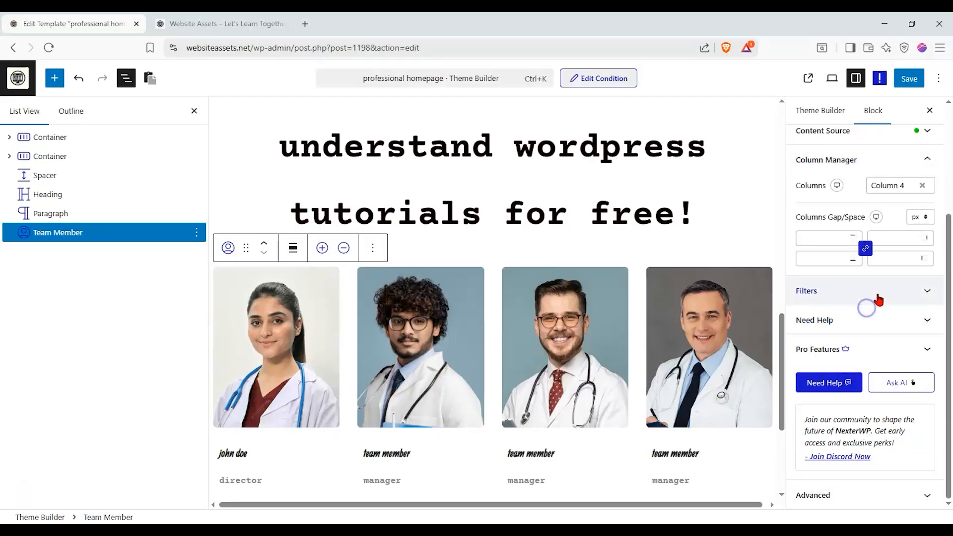
scroll(877, 306, up, 2)
click(880, 279)
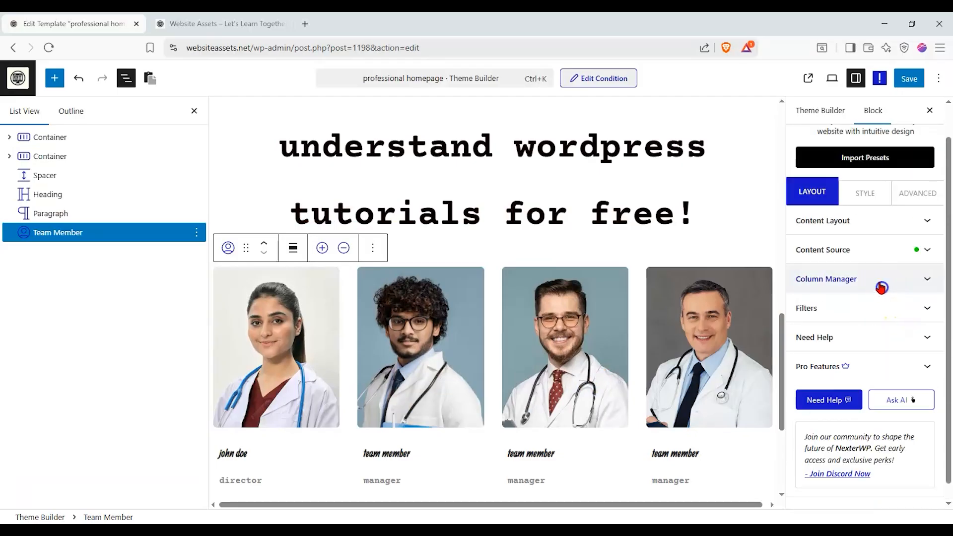
- Try the content alignment options of the Team Member block and set it to centered
click(882, 222)
scroll(851, 293, down, 2)
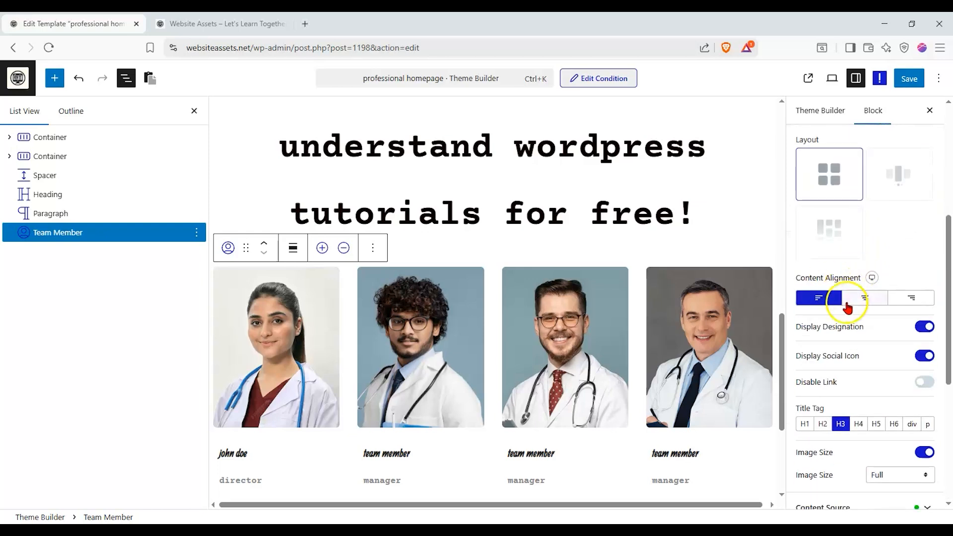
click(867, 303)
click(908, 304)
click(868, 306)
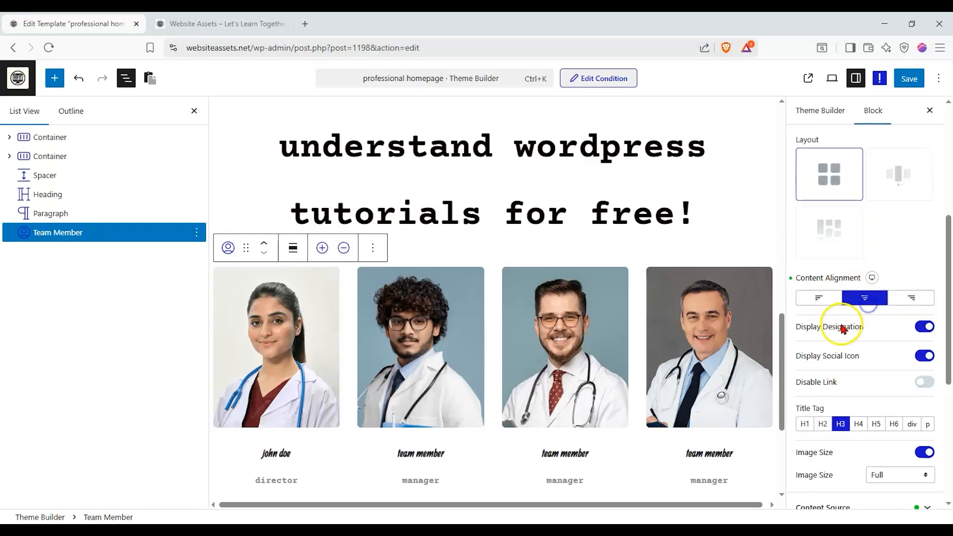
click(811, 303)
click(871, 298)
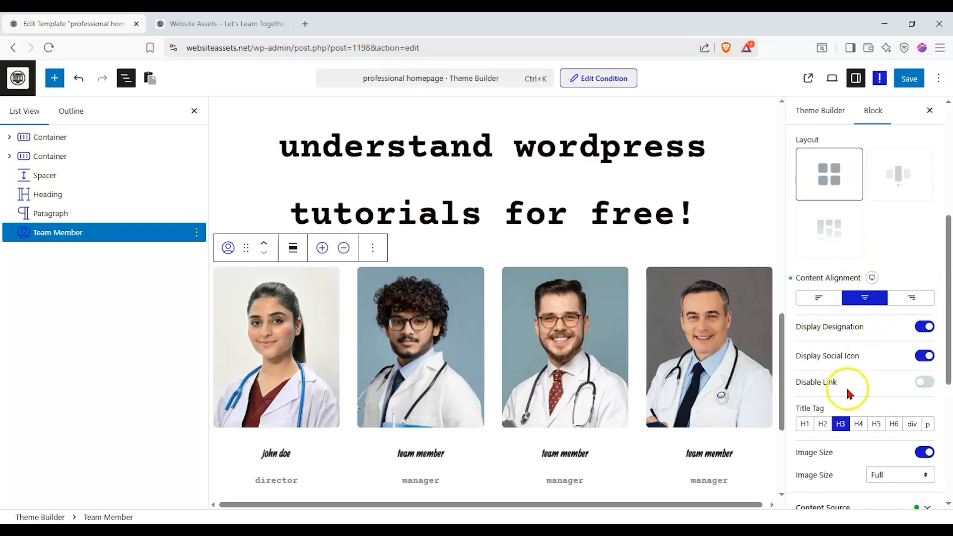
- Set the Team Member block's title tag to H2
click(822, 424)
scroll(855, 379, down, 1)
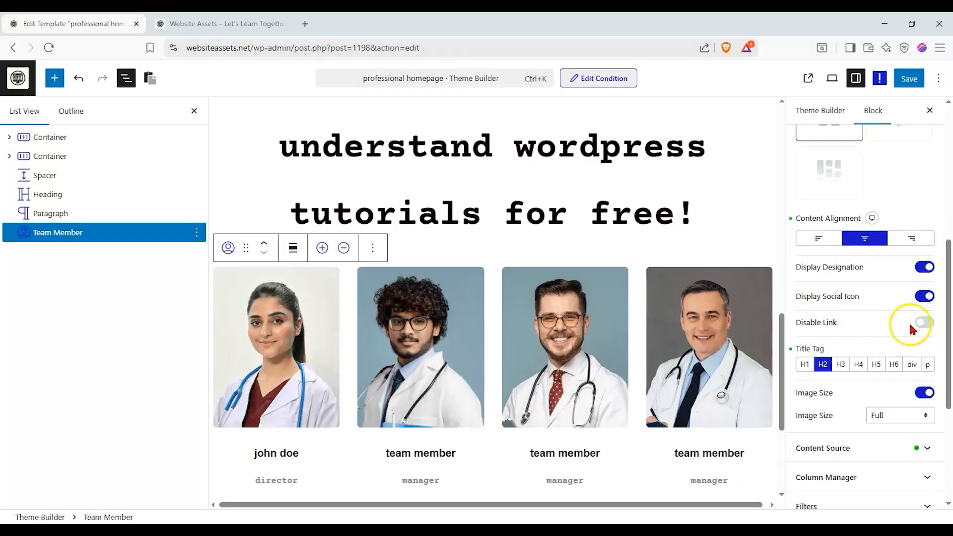
scroll(707, 385, up, 3)
scroll(715, 384, down, 5)
click(551, 364)
click(844, 255)
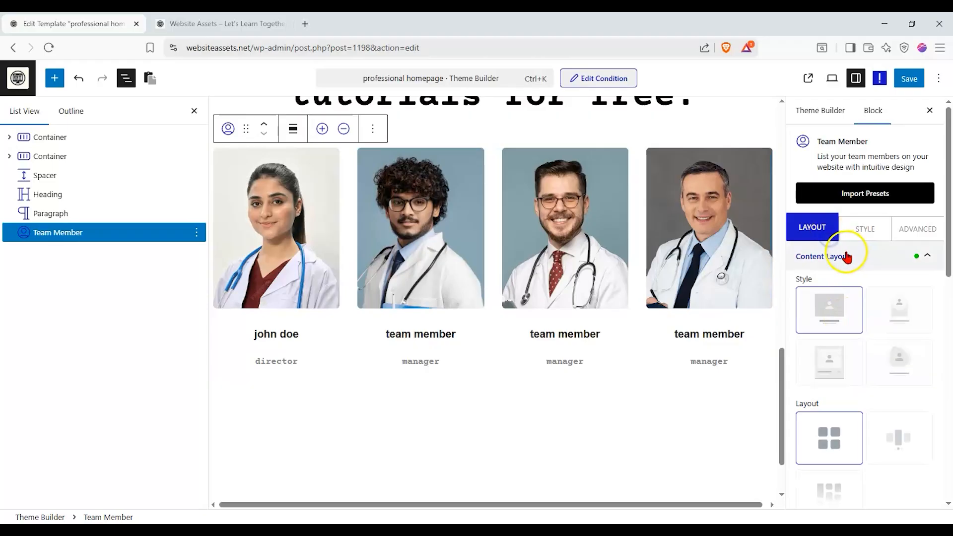
- Replace the second team member's placeholder name with a full name in the Team Member block's content source
click(872, 293)
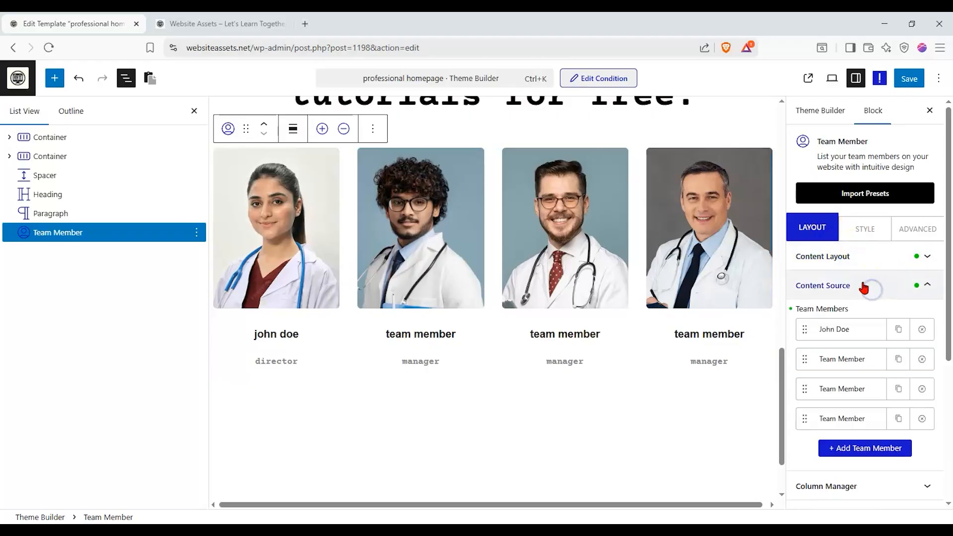
click(842, 332)
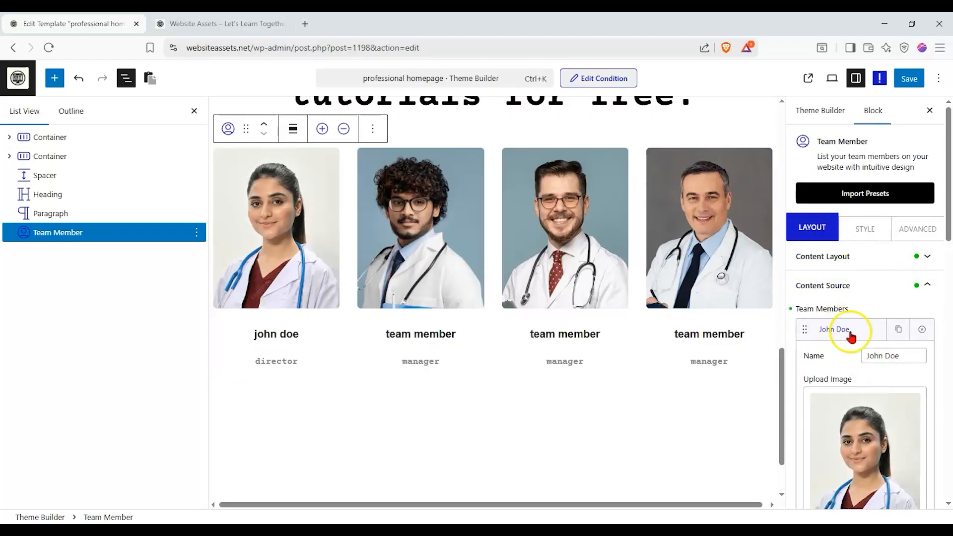
click(849, 333)
click(854, 355)
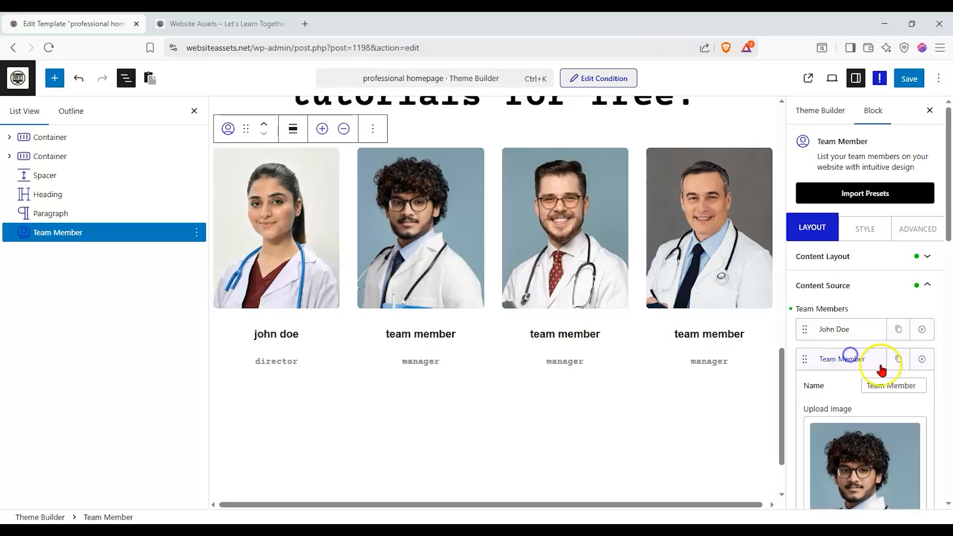
drag(916, 385, 830, 390)
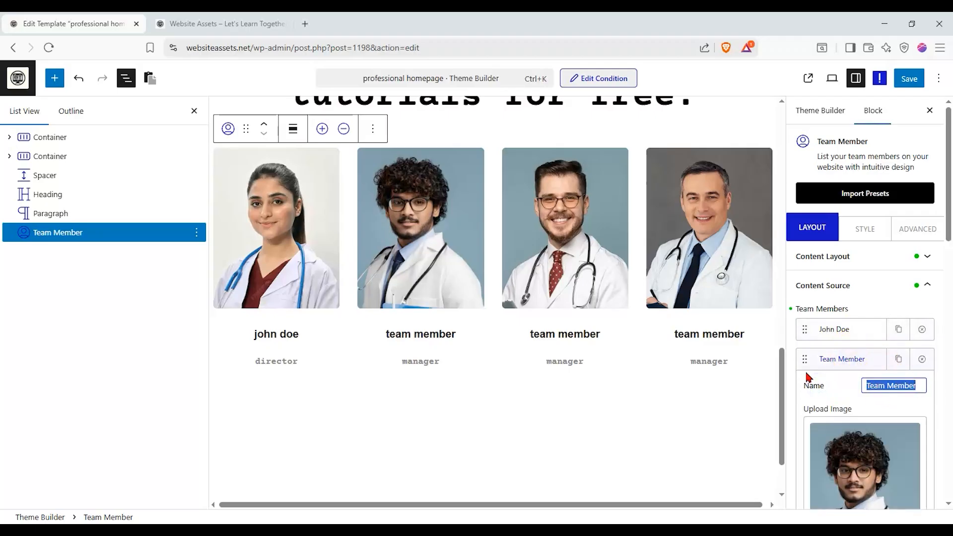
text(Adam Smith)
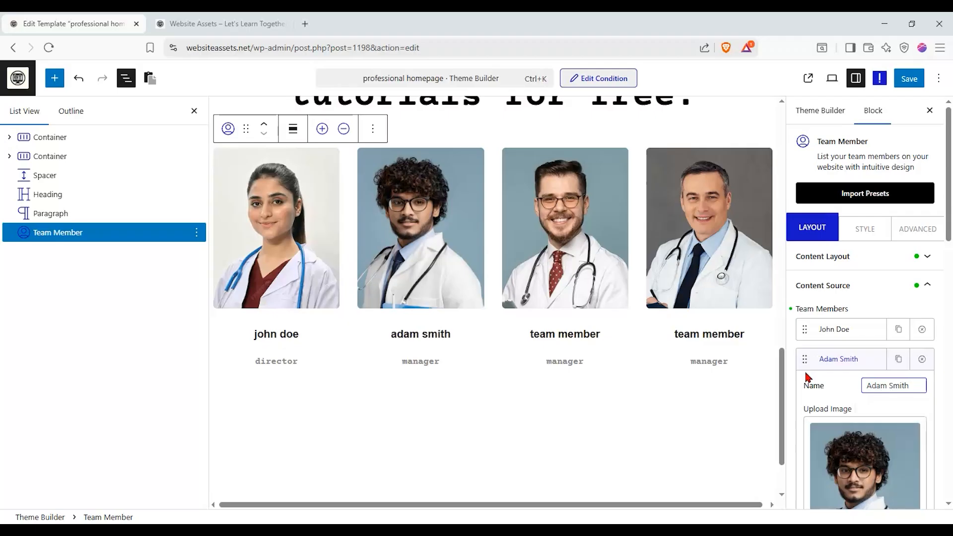
click(834, 361)
click(836, 360)
- Set the third team member's designation to Boss
scroll(839, 298, down, 3)
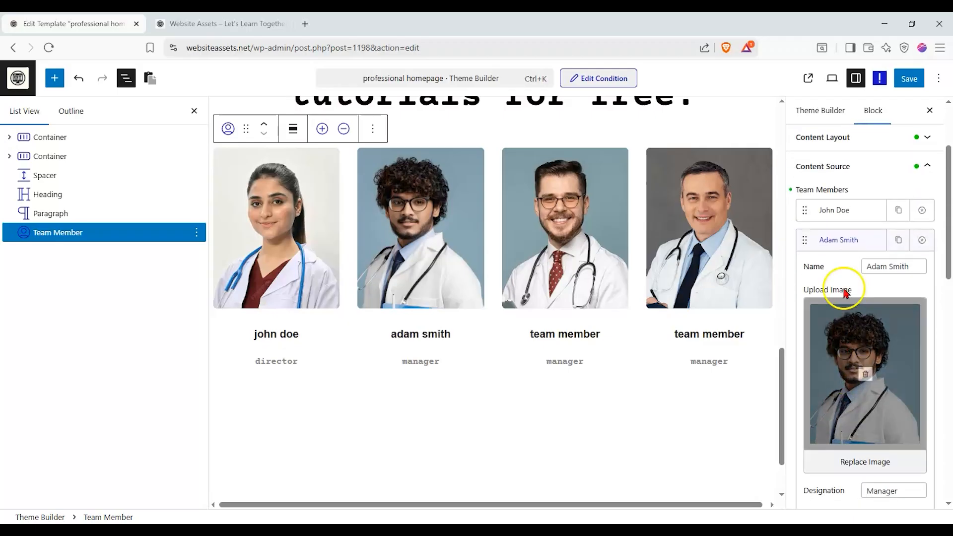
click(842, 236)
click(849, 270)
scroll(851, 318, down, 5)
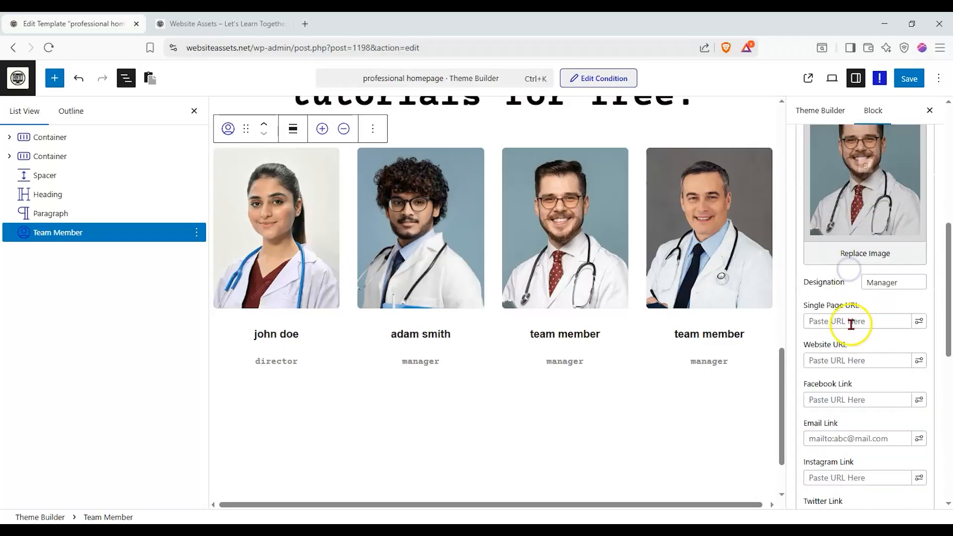
double_click(887, 288)
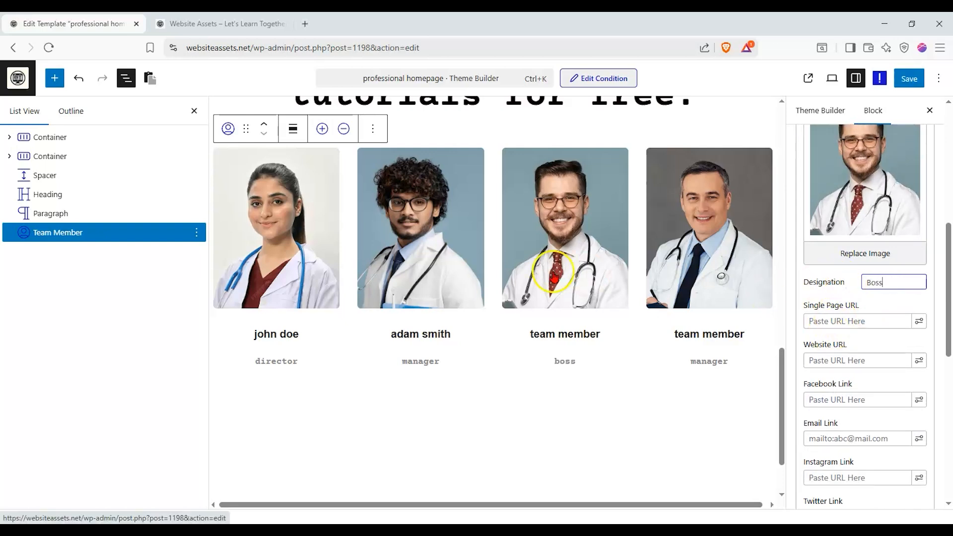
- Enter "boss' blog" as the third team member's website URL and "boss' facebook" as the Facebook link
scroll(860, 308, down, 1)
click(863, 263)
click(846, 299)
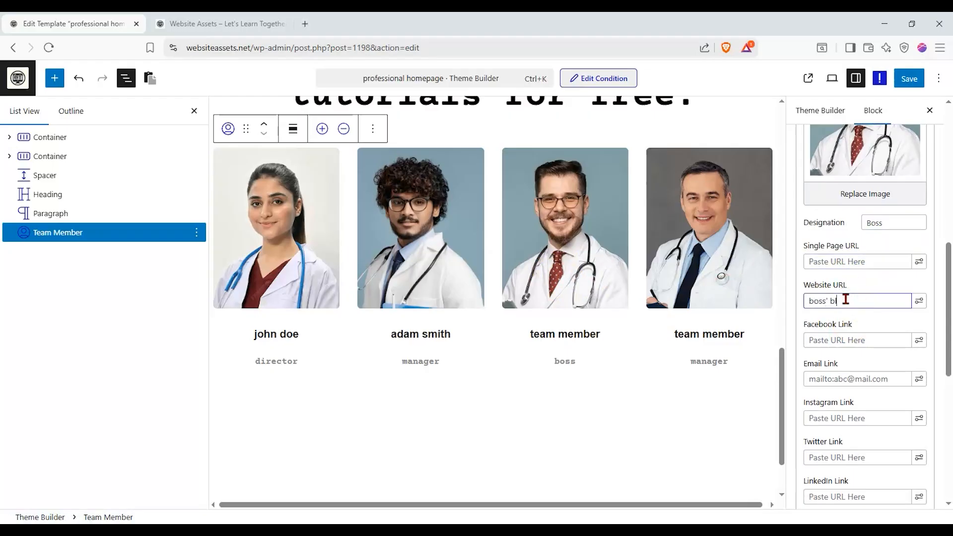
click(920, 302)
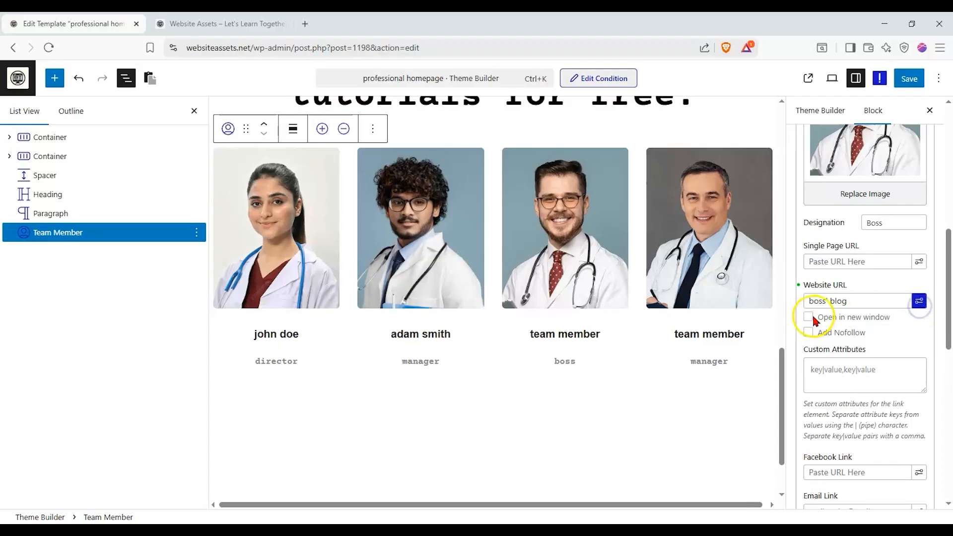
mouse_move(566, 294)
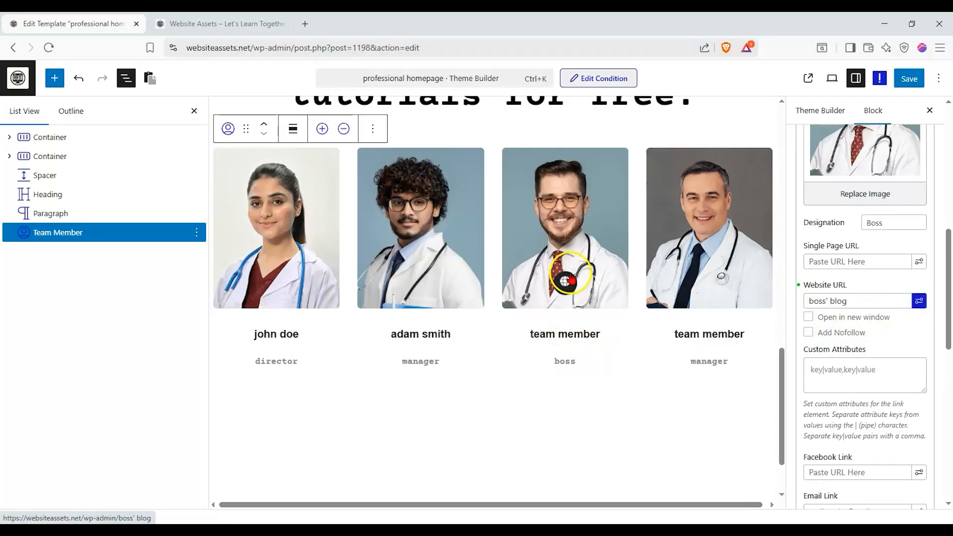
click(831, 471)
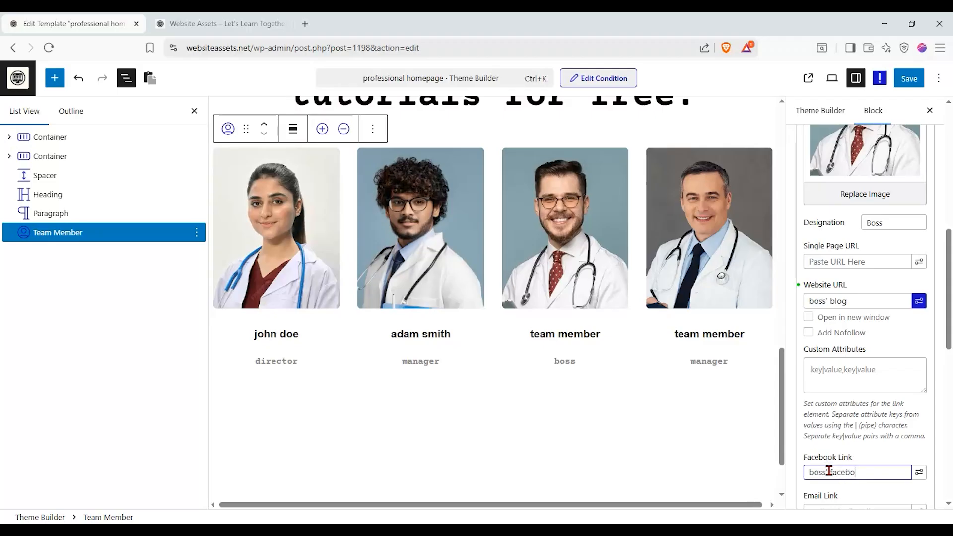
mouse_move(574, 292)
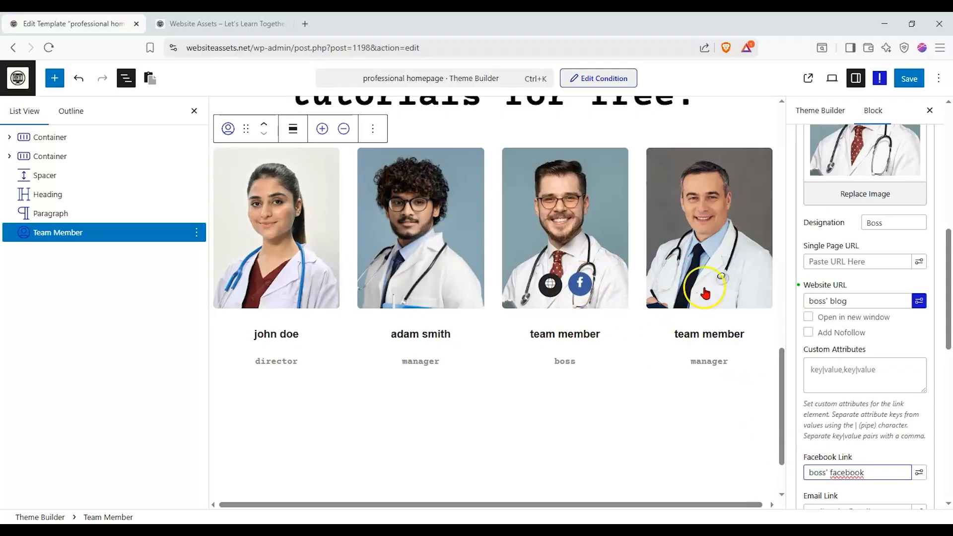
- Examine the Team Member block's Category Wise Filter option, pro features and advanced settings
scroll(886, 437, down, 5)
scroll(876, 420, down, 3)
scroll(877, 412, up, 3)
scroll(877, 405, down, 5)
click(841, 300)
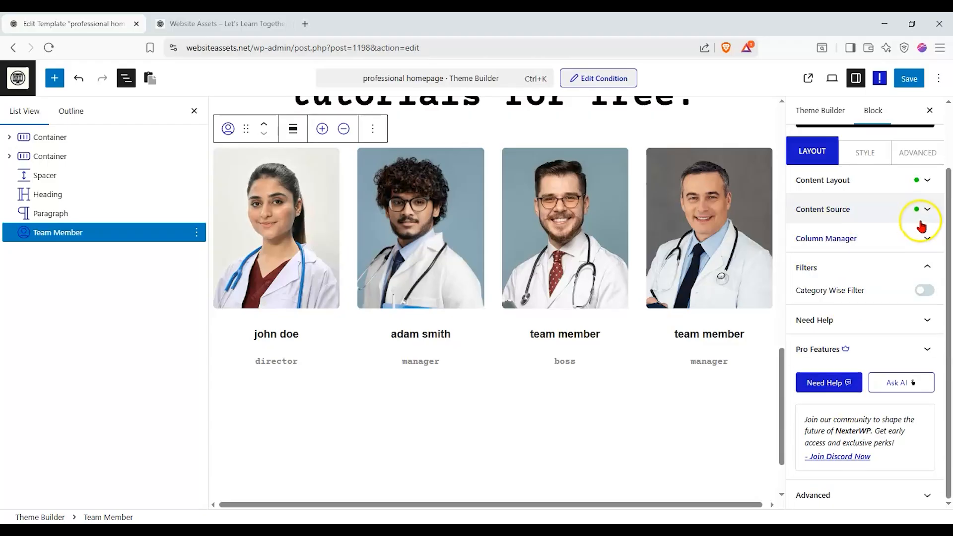
click(923, 291)
click(923, 291)
click(905, 296)
click(922, 350)
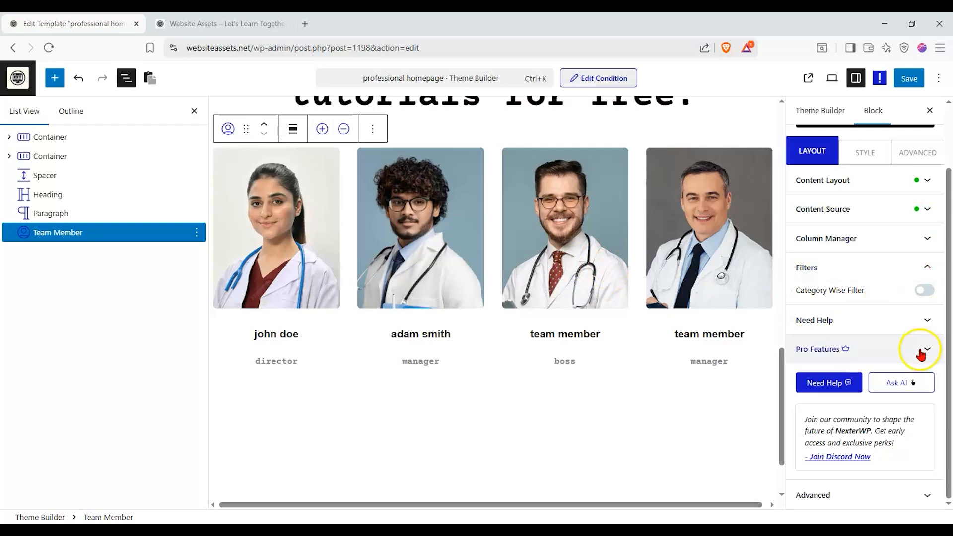
click(906, 153)
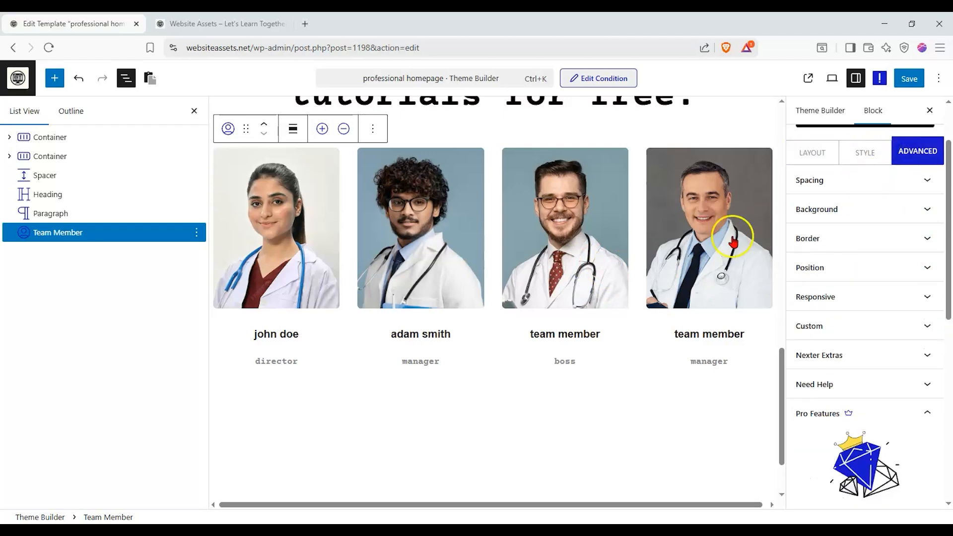
- Hide the block list and save the professional homepage template
scroll(696, 247, up, 3)
scroll(292, 212, up, 8)
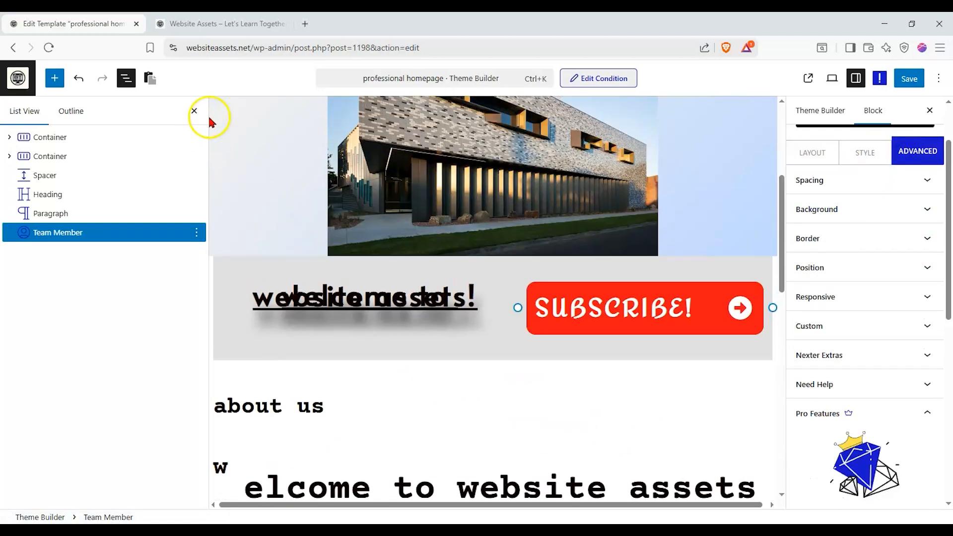
click(199, 111)
scroll(437, 293, up, 4)
scroll(437, 293, down, 3)
scroll(472, 273, up, 3)
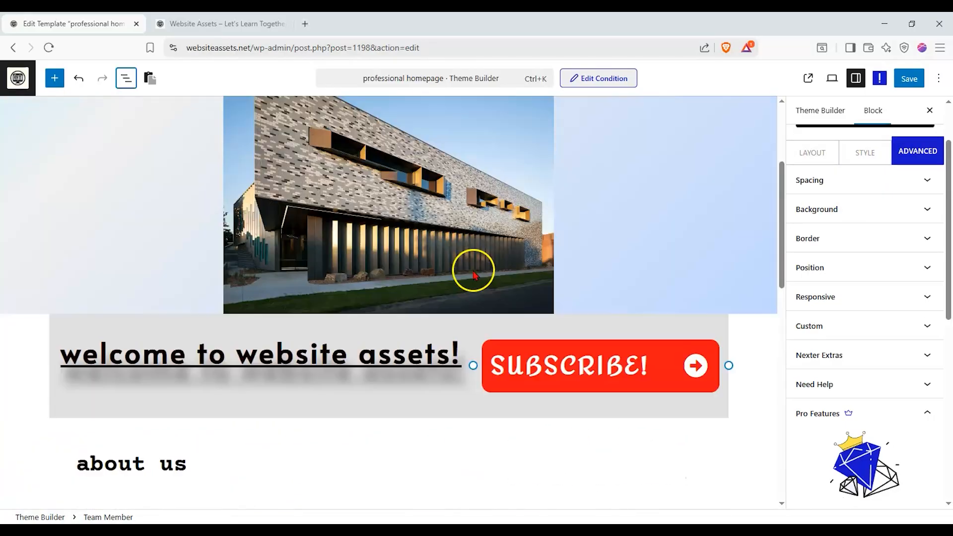
click(909, 79)
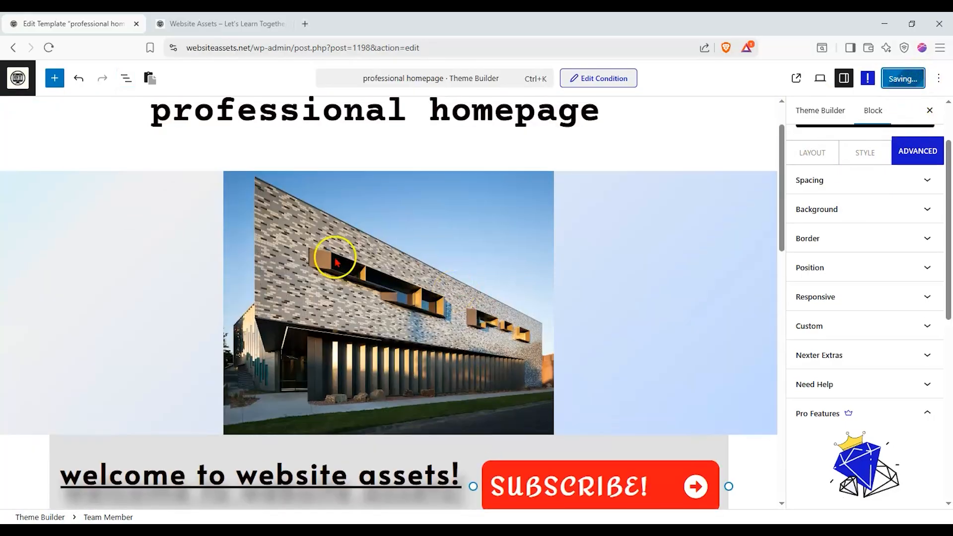
- Switch to the live website and review the front page from the header down to the team members and footer
click(223, 23)
scroll(173, 203, up, 2)
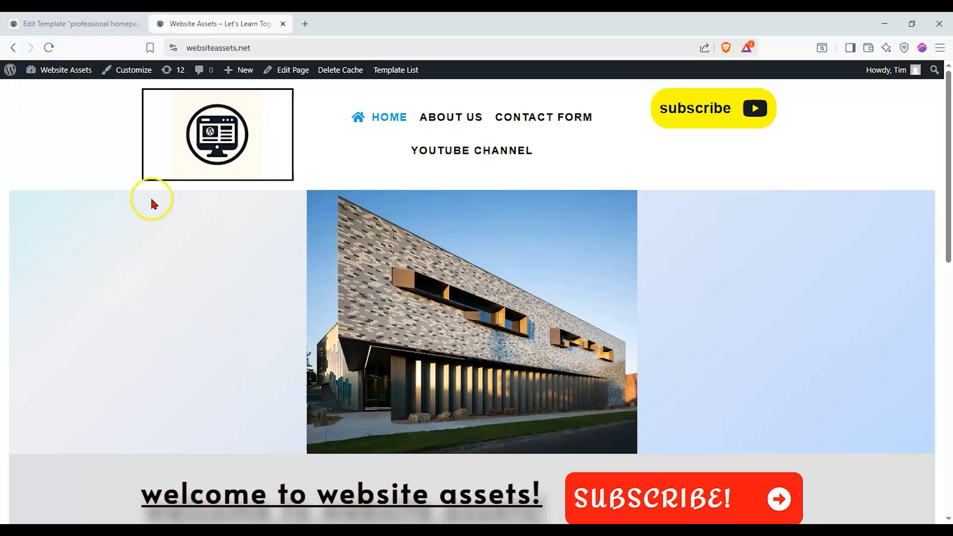
scroll(88, 228, down, 1)
scroll(88, 227, up, 1)
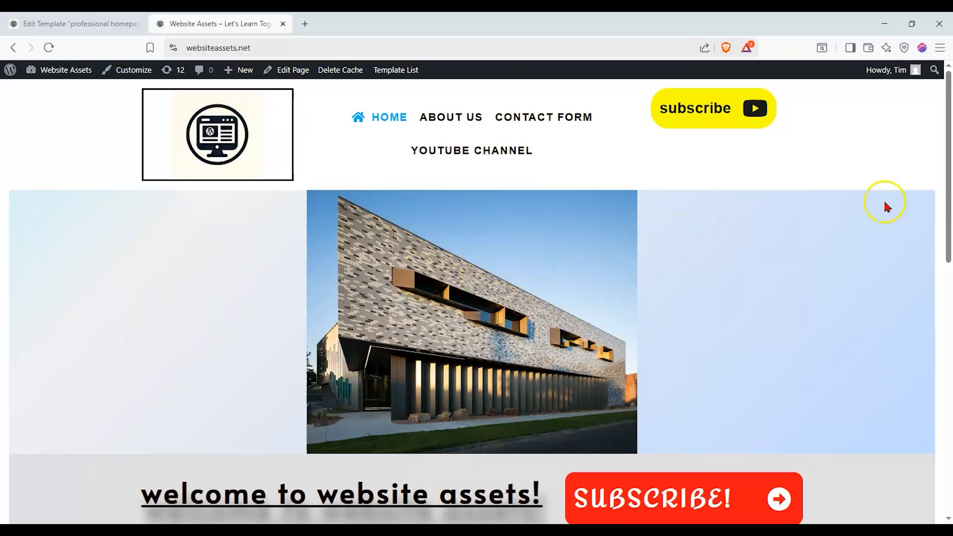
drag(948, 154, 947, 206)
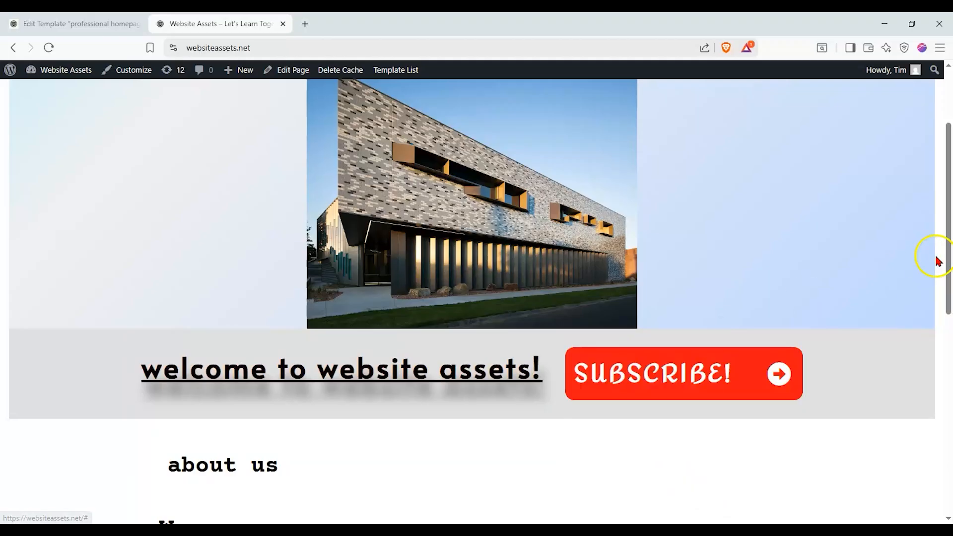
drag(947, 268, 946, 271)
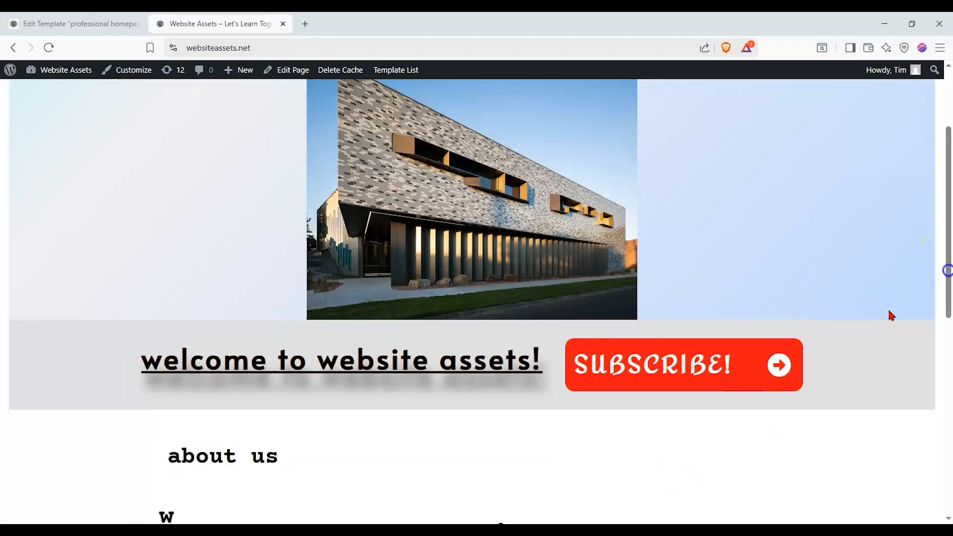
drag(948, 159, 945, 241)
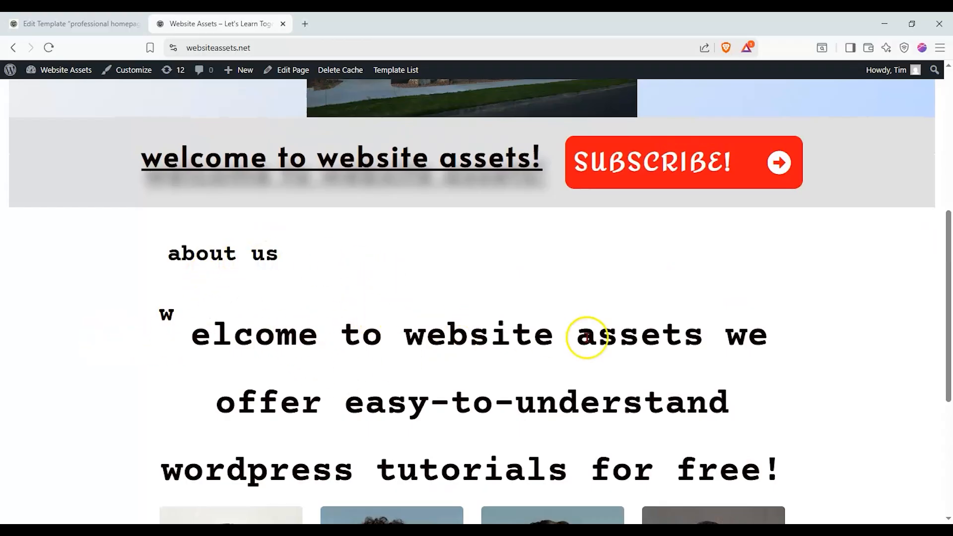
drag(949, 250, 937, 367)
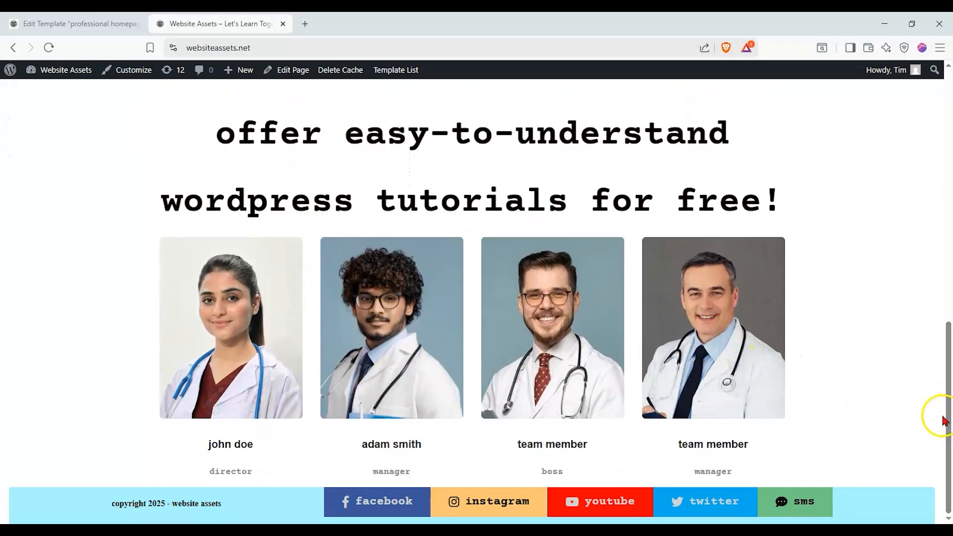
drag(948, 410, 948, 199)
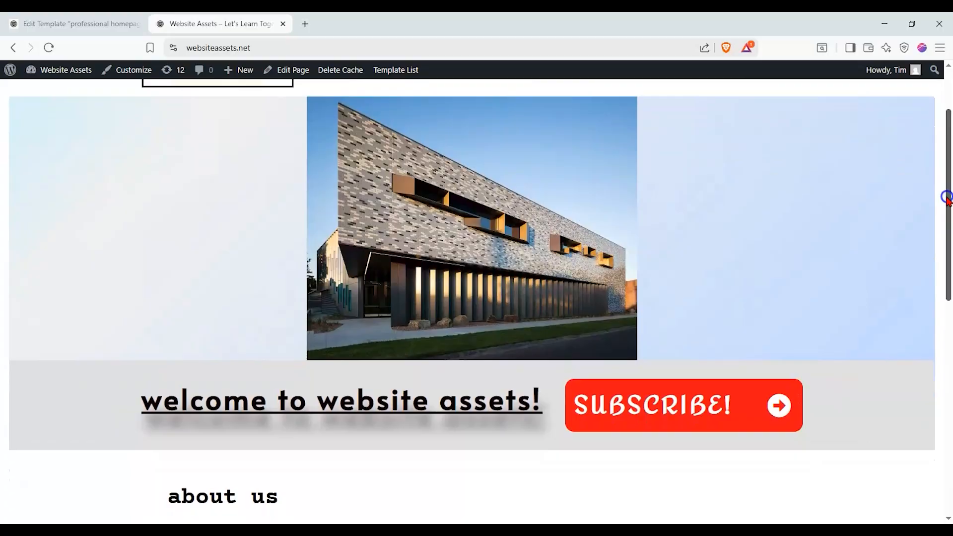
- Return to the template editor and browse the available Nexter blocks in the block library
click(111, 25)
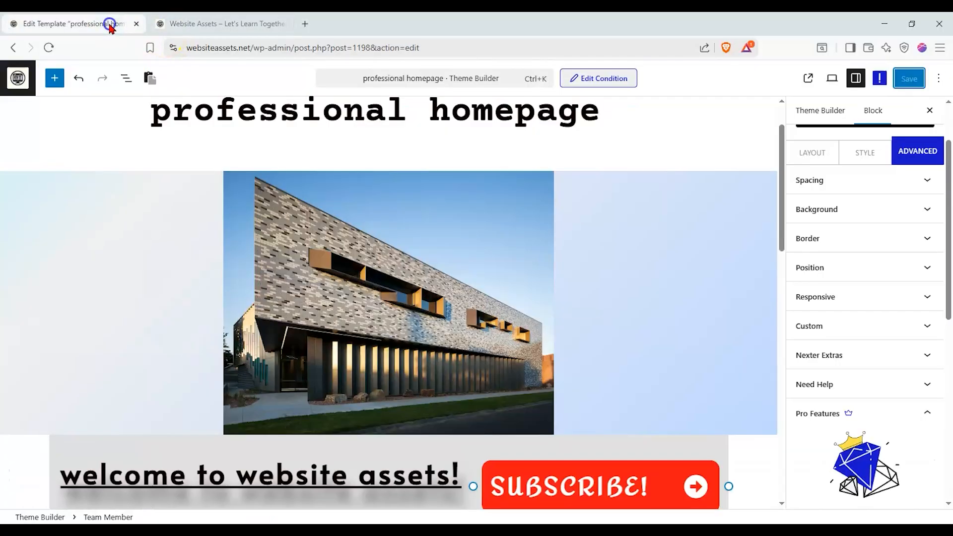
click(57, 82)
drag(210, 164, 197, 203)
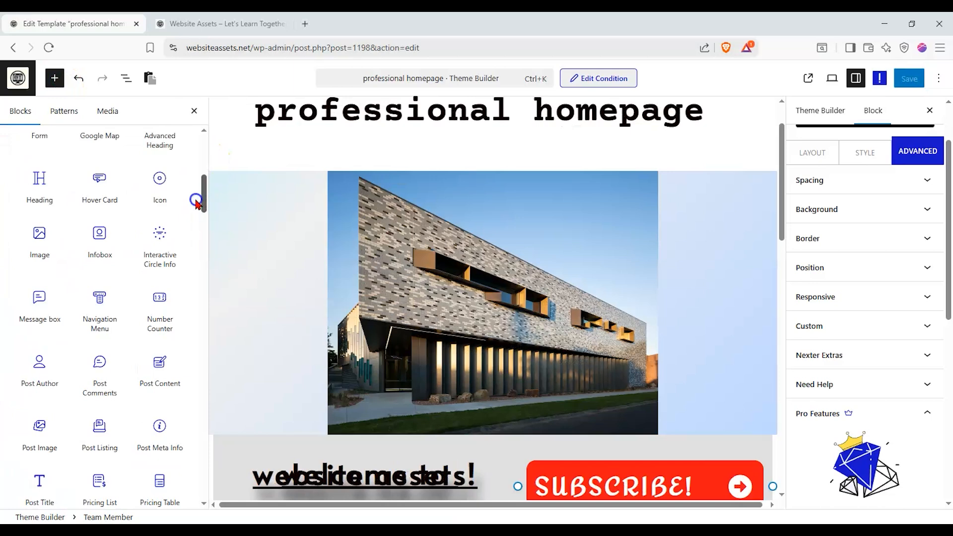
drag(192, 207, 205, 143)
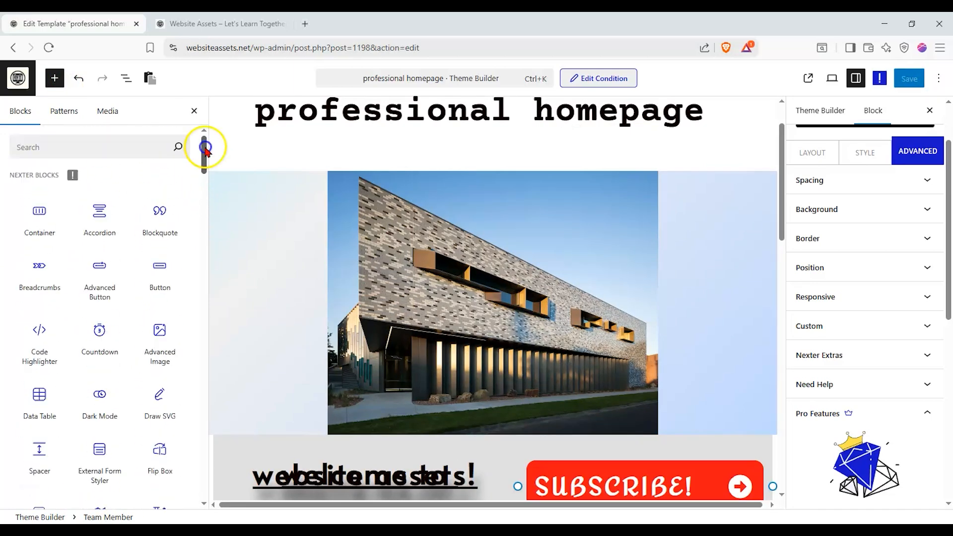
- Review the template's sections in the editor, from the building image and about us heading down to the team members
drag(778, 197, 782, 230)
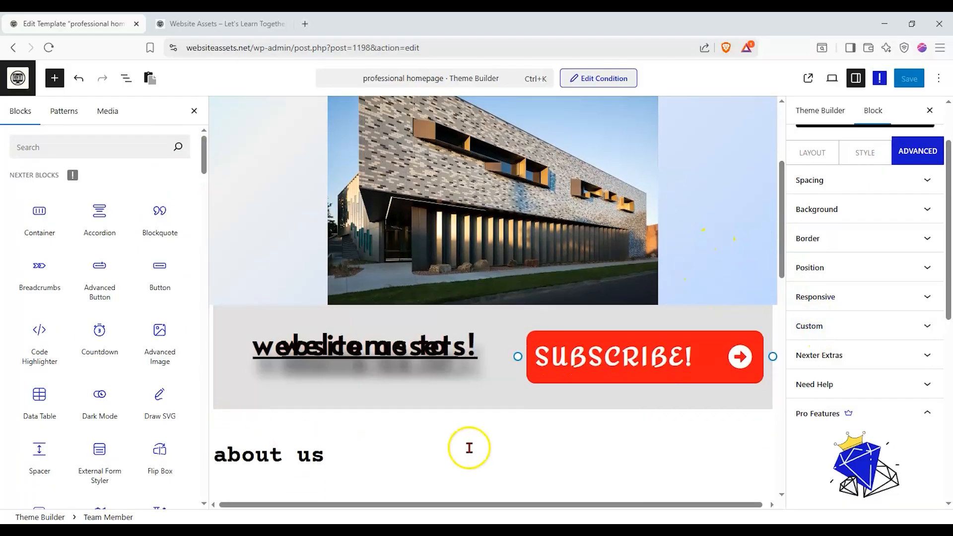
scroll(496, 436, down, 5)
scroll(373, 319, down, 3)
scroll(308, 319, up, 3)
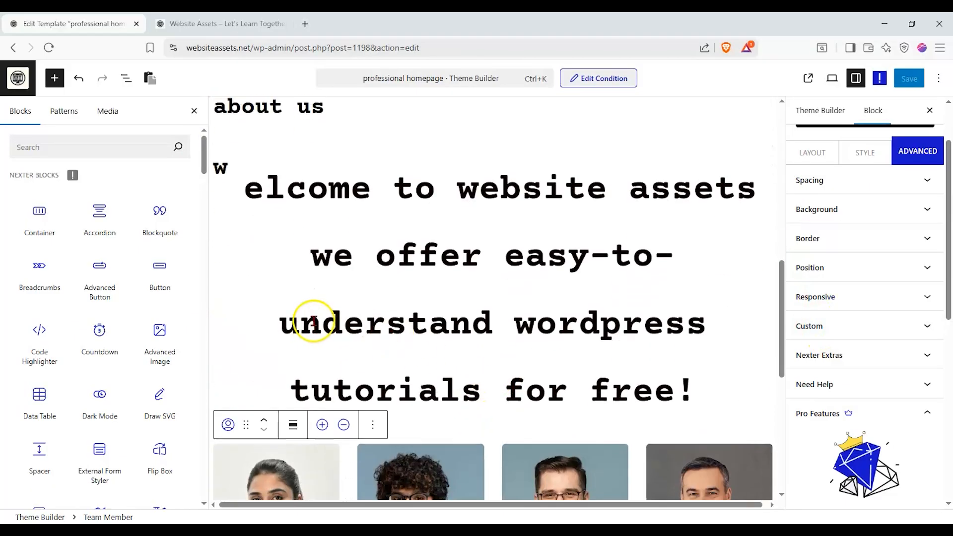
click(325, 311)
click(561, 238)
scroll(395, 266, up, 7)
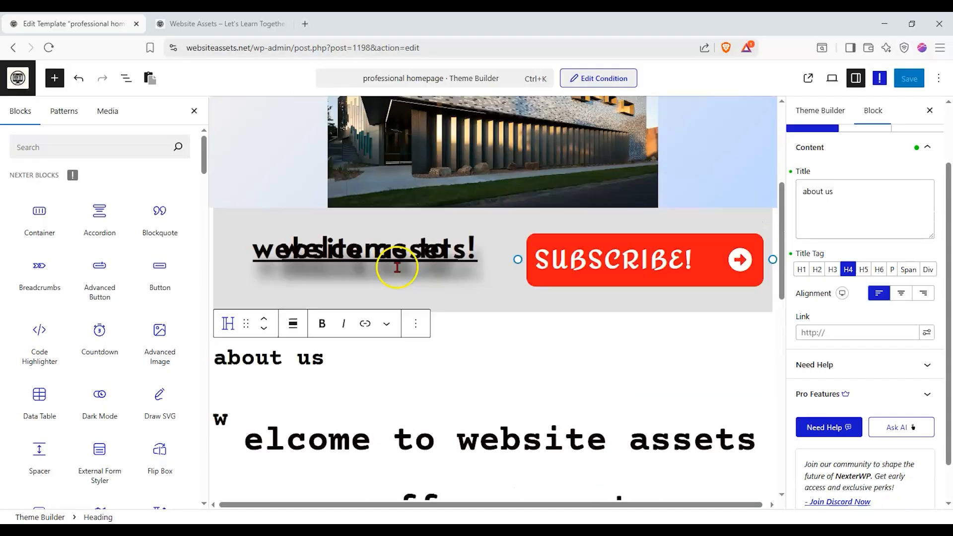
scroll(283, 422, down, 5)
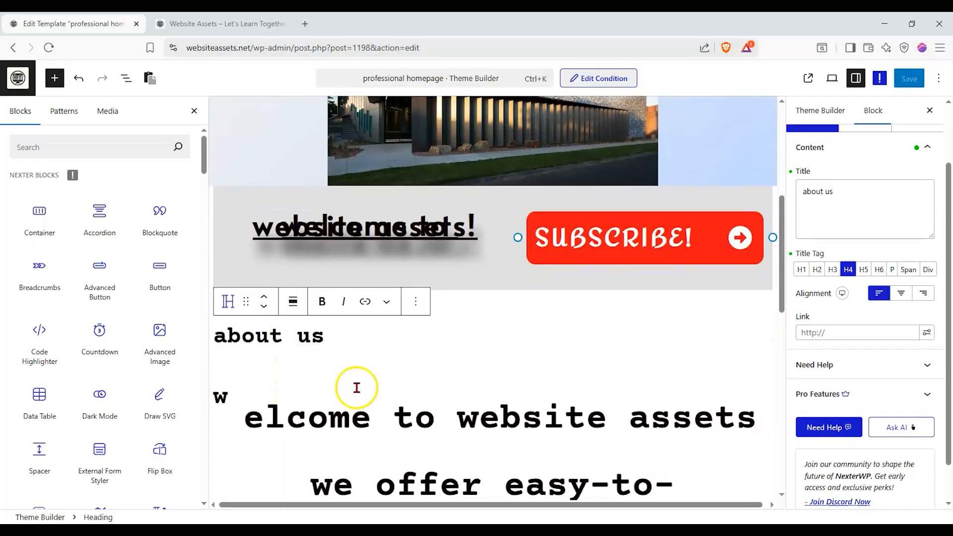
scroll(427, 298, up, 3)
scroll(473, 282, down, 5)
scroll(464, 292, up, 1)
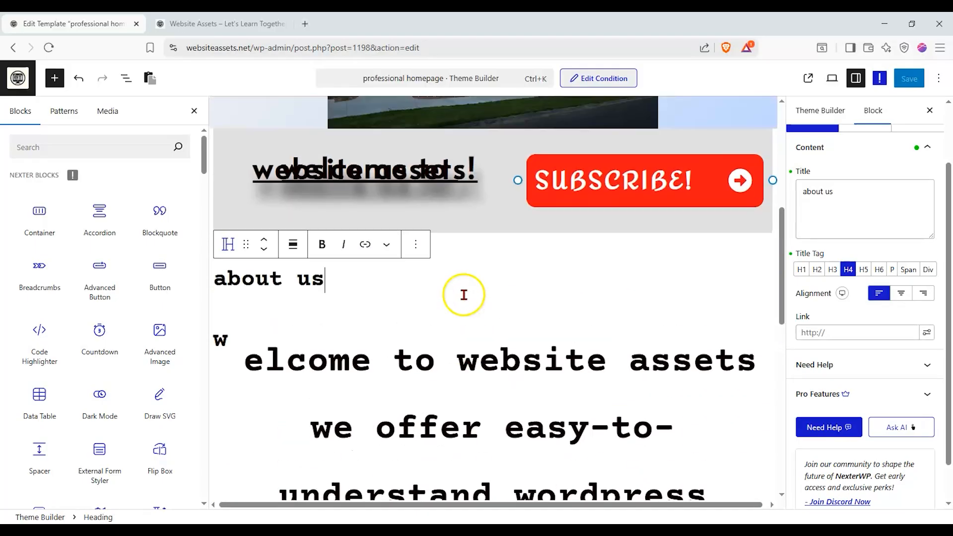
scroll(465, 292, down, 5)
scroll(350, 368, down, 5)
click(291, 220)
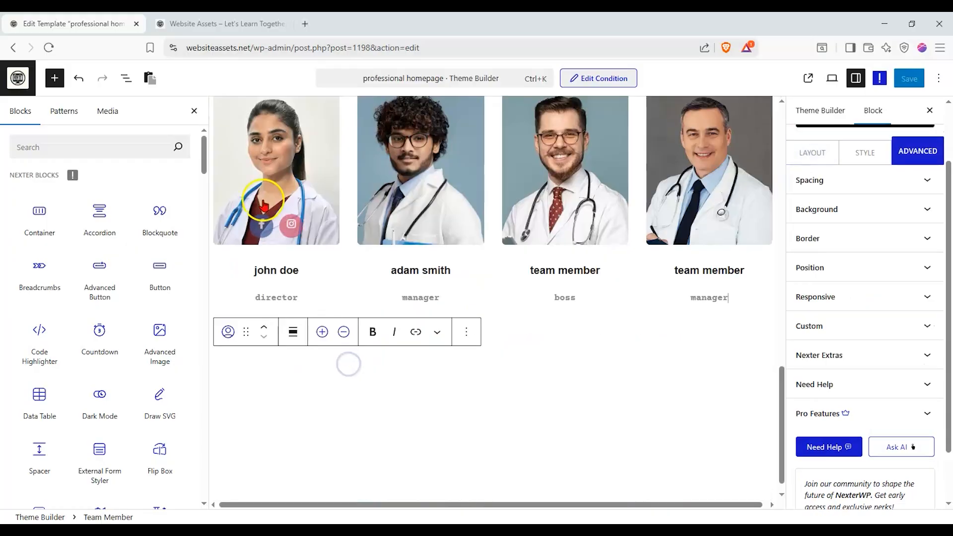
- Move the Team Member block up above the paragraph and the about us heading
scroll(289, 221, up, 3)
click(263, 242)
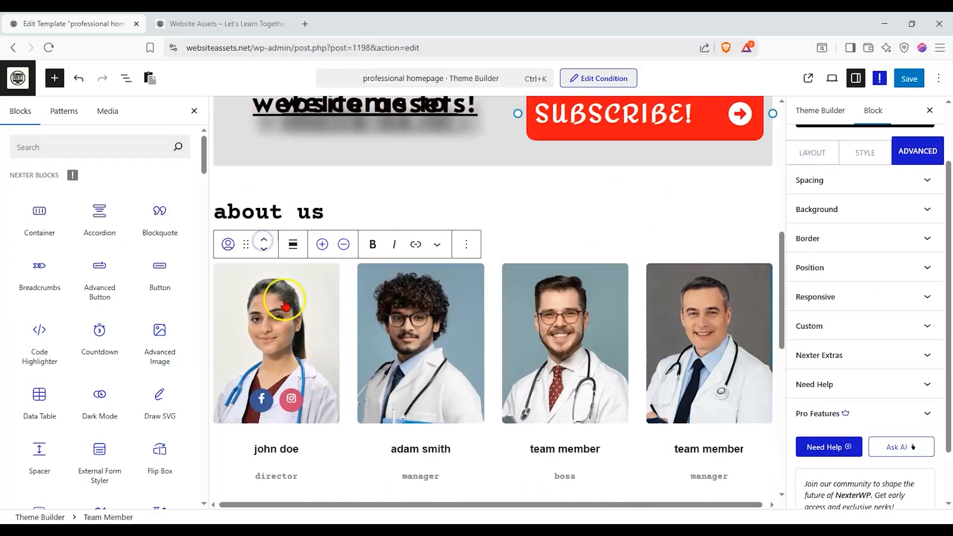
click(263, 240)
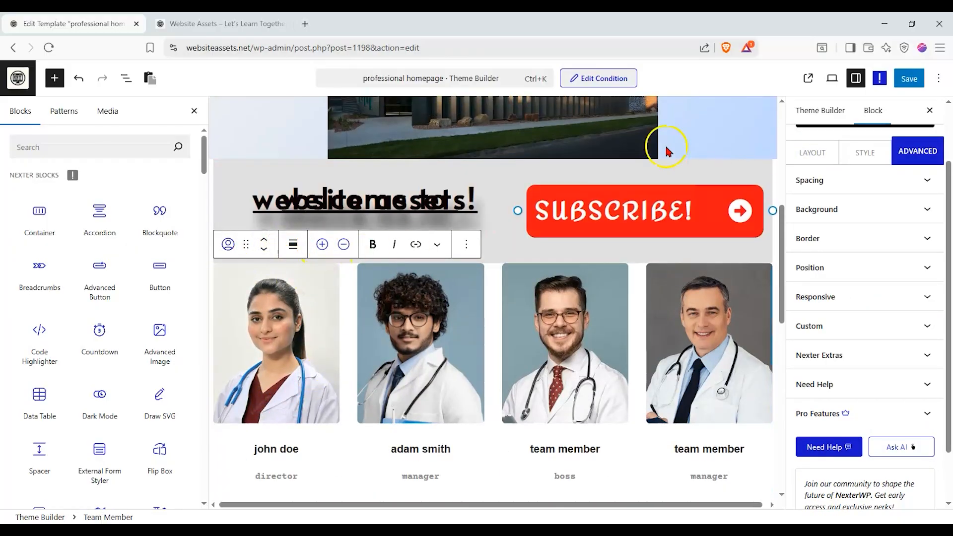
- Replace the block library with the block list, give the Spacer above the team members a custom height of 164, and save the template
click(194, 111)
click(126, 78)
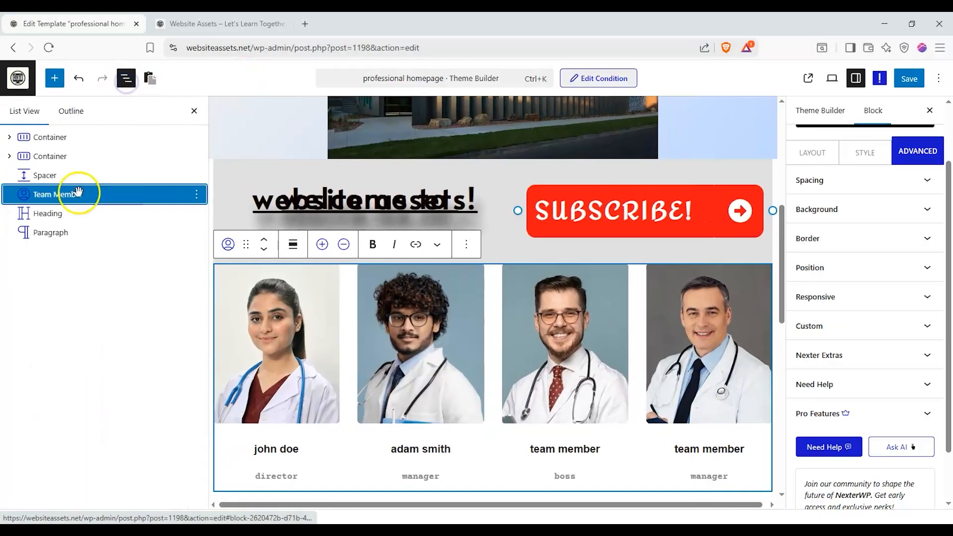
mouse_move(76, 192)
mouse_down()
mouse_move(72, 174)
mouse_move(69, 187)
mouse_up()
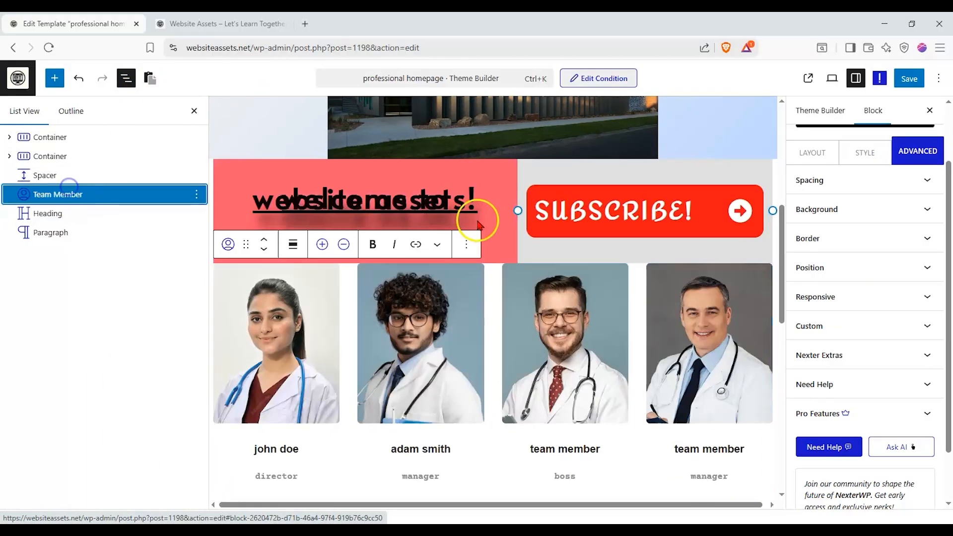
click(121, 175)
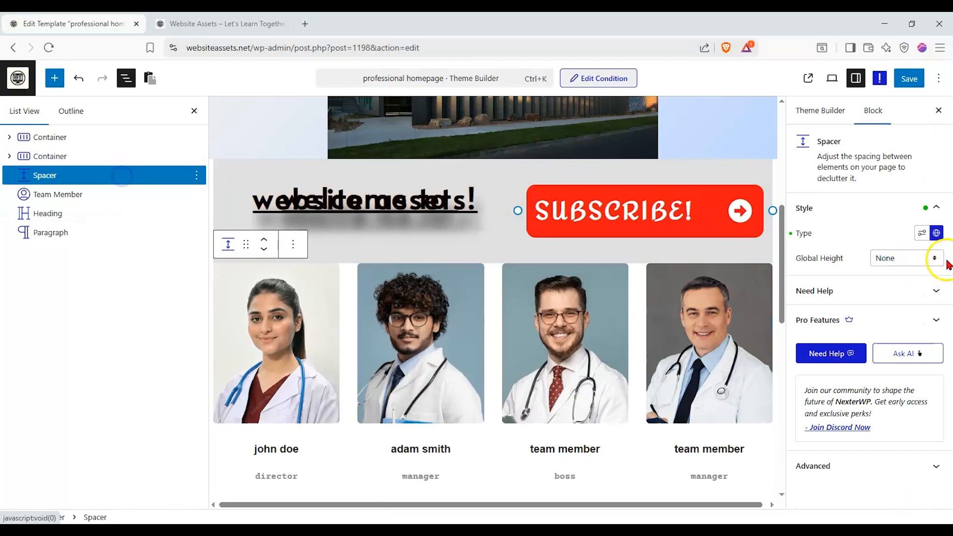
click(922, 234)
mouse_move(809, 275)
mouse_down()
mouse_move(832, 275)
mouse_move(820, 278)
mouse_up()
click(910, 79)
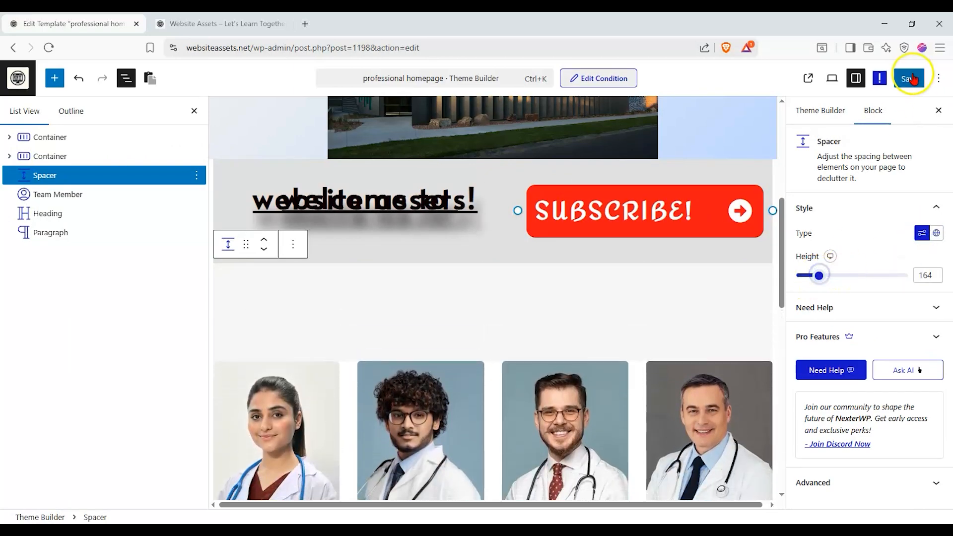
- Switch to the live website, reload the front page, and check the section order between the header and the footer
click(218, 24)
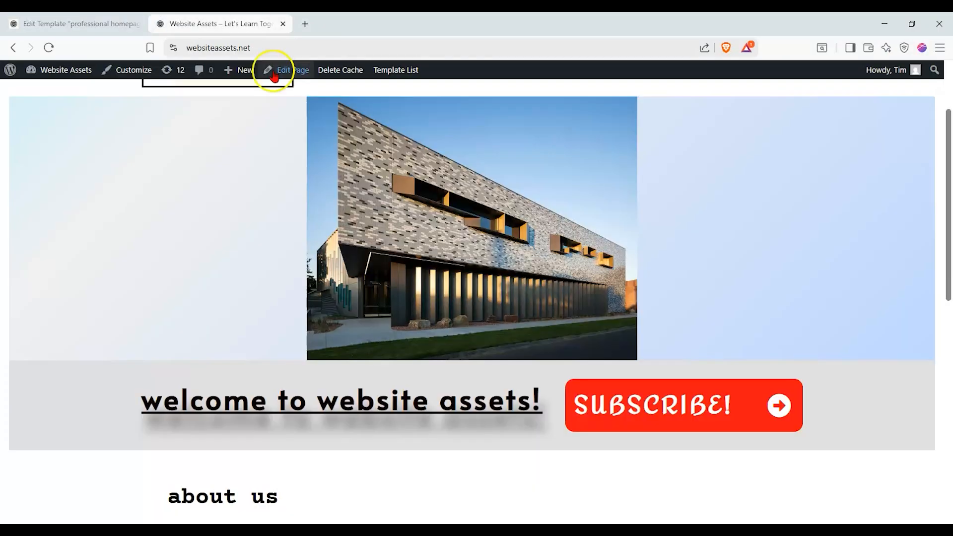
scroll(257, 197, down, 10)
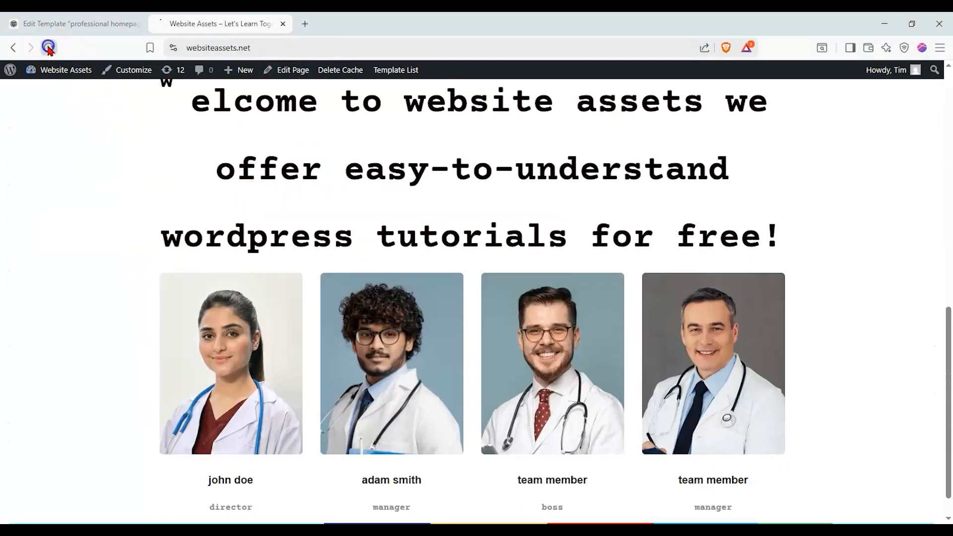
click(48, 47)
mouse_move(262, 385)
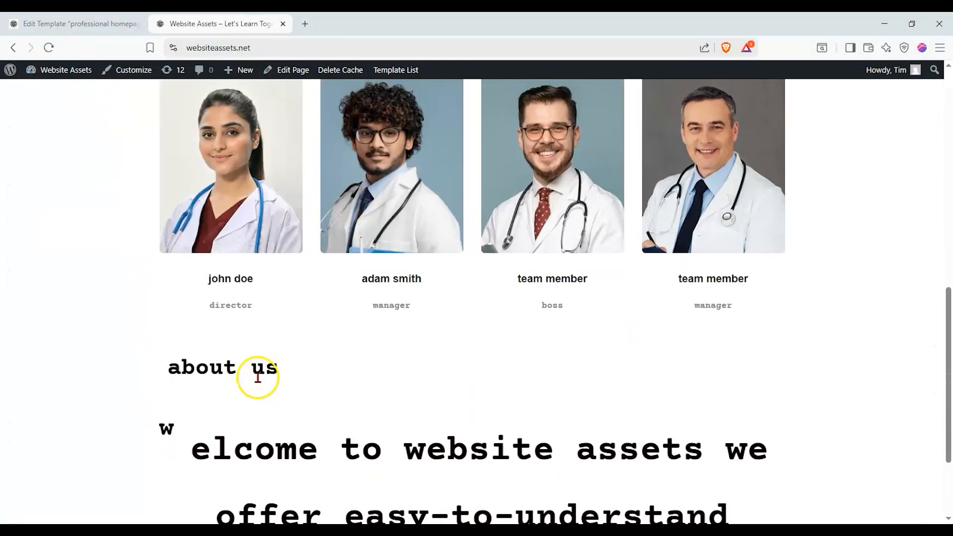
scroll(163, 373, up, 10)
scroll(470, 163, down, 15)
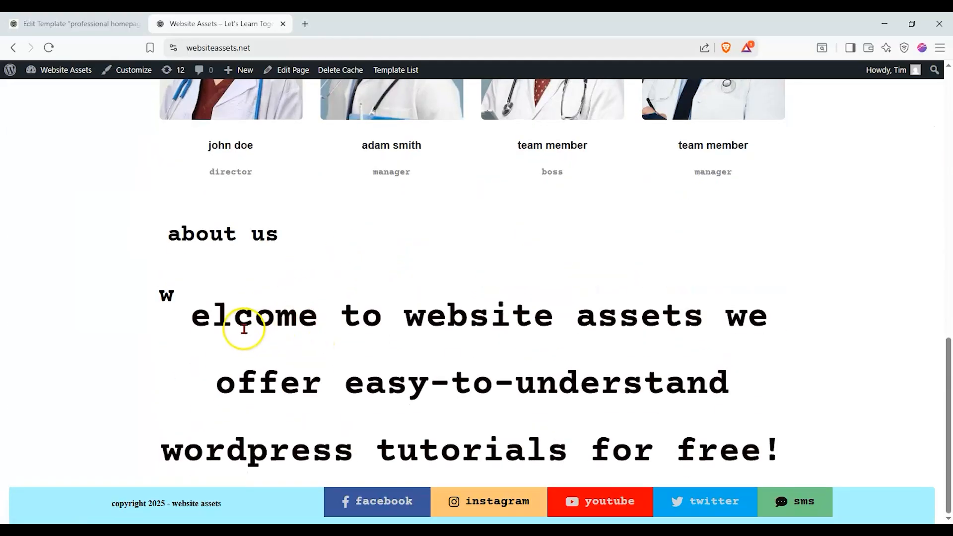
scroll(147, 219, up, 4)
scroll(90, 191, up, 3)
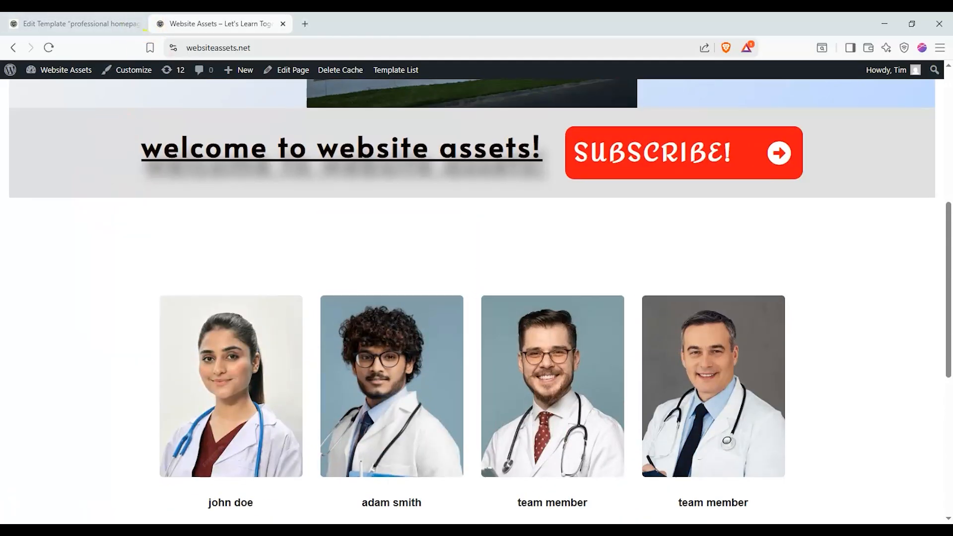
scroll(144, 304, up, 7)
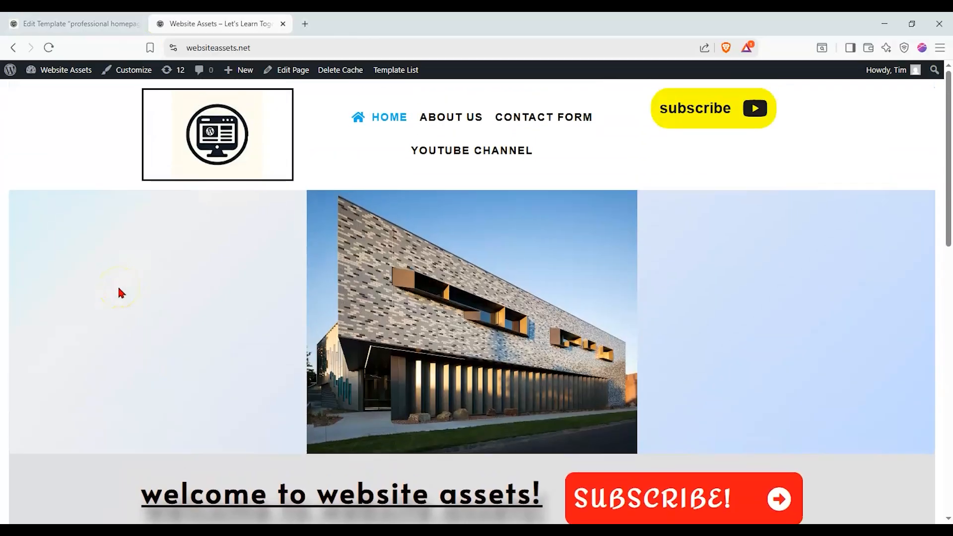
- Examine the live front page's building image, welcome banner and the spacing above the team members
scroll(119, 288, down, 3)
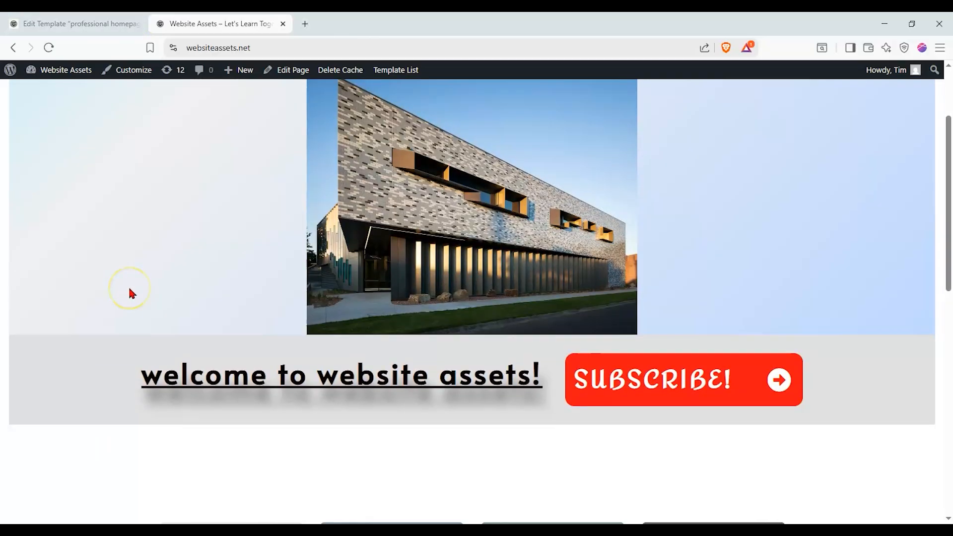
scroll(130, 290, down, 6)
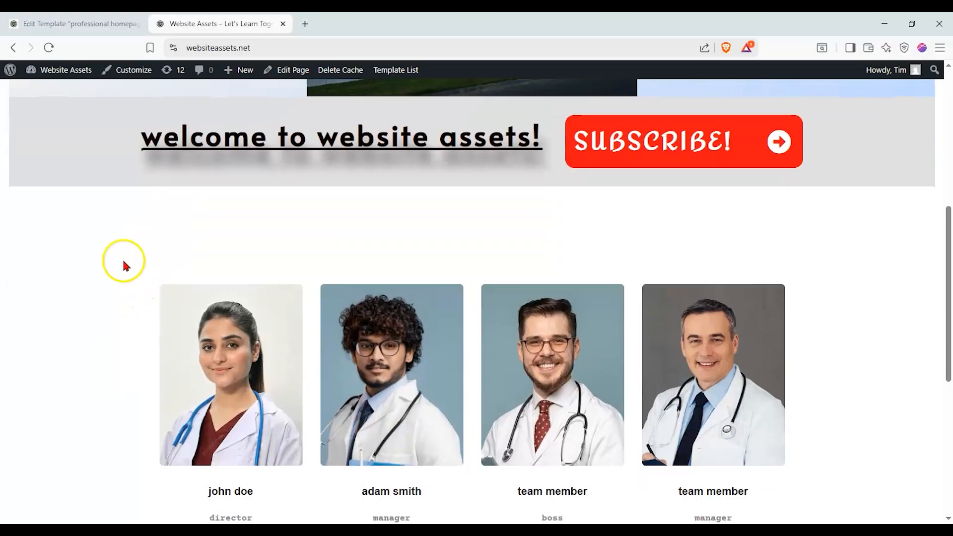
scroll(124, 264, down, 3)
scroll(132, 248, up, 7)
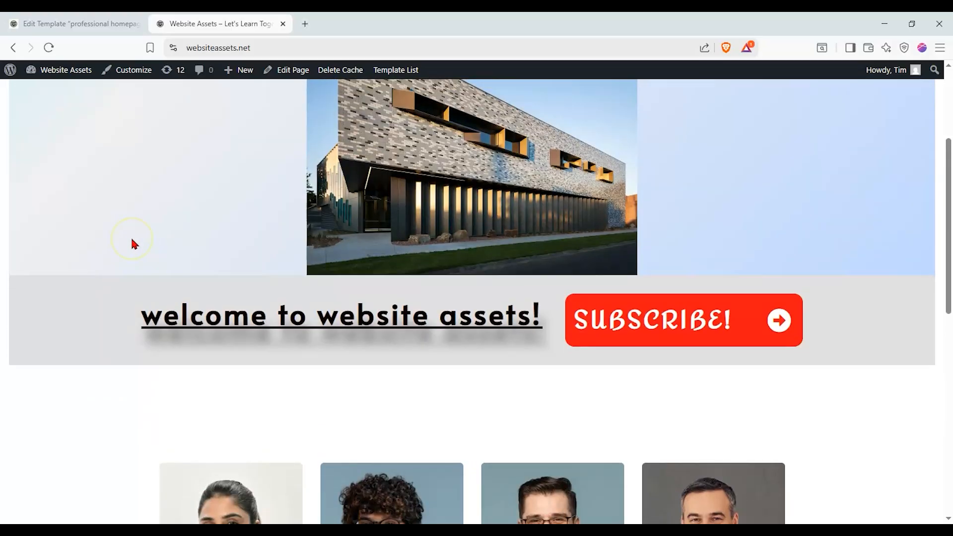
scroll(137, 240, up, 3)
scroll(143, 241, down, 1)
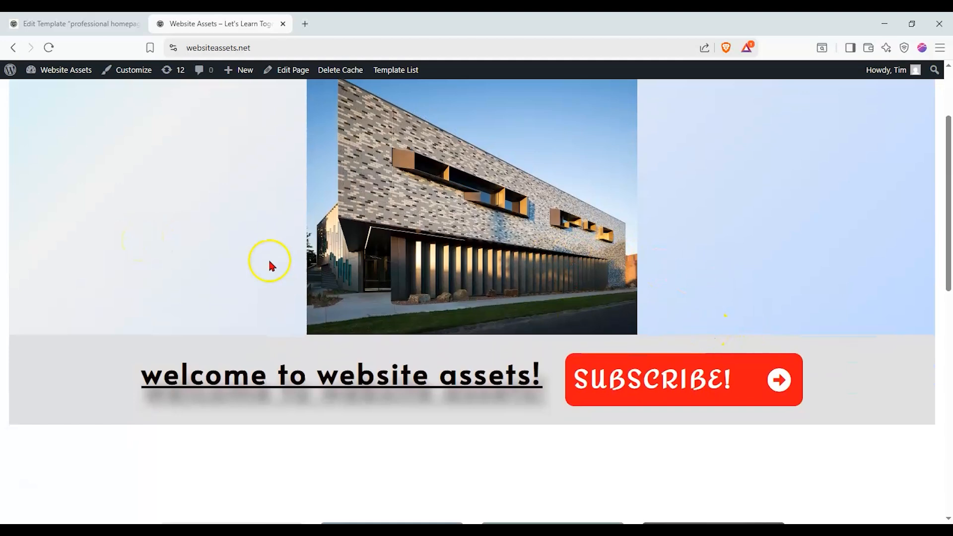
scroll(270, 263, up, 3)
drag(948, 193, 949, 213)
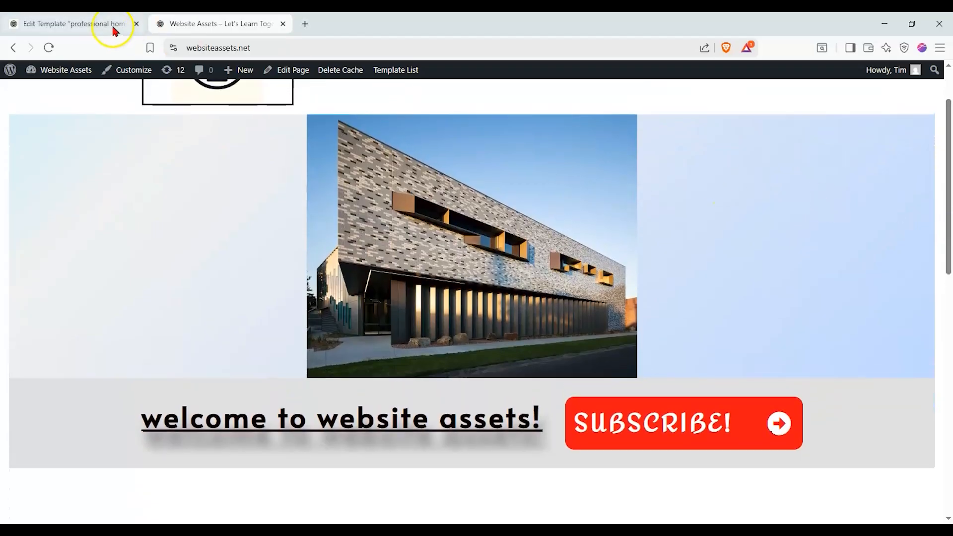
drag(948, 234, 949, 197)
- Return to the template editor, move the Team Member block below the paragraph, and save the template
click(81, 24)
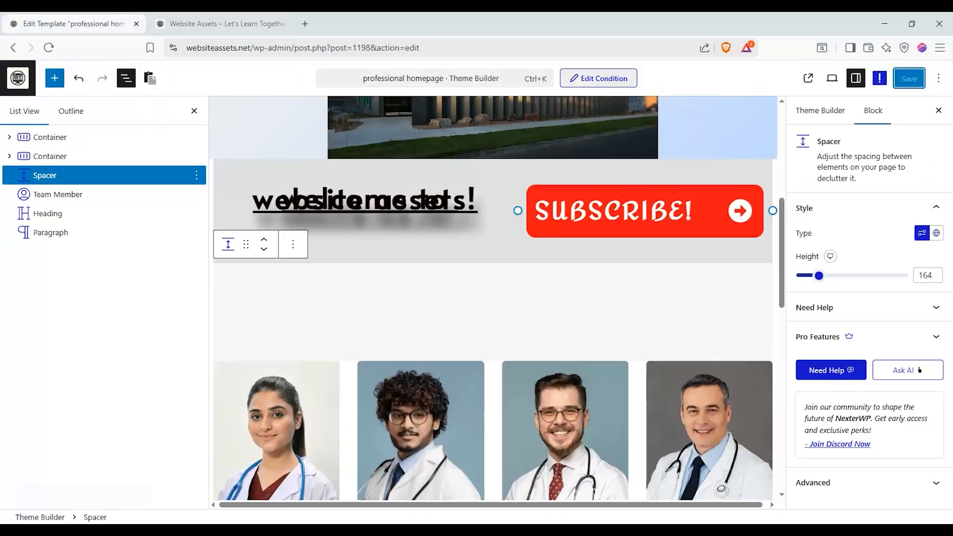
drag(111, 198, 104, 234)
click(910, 78)
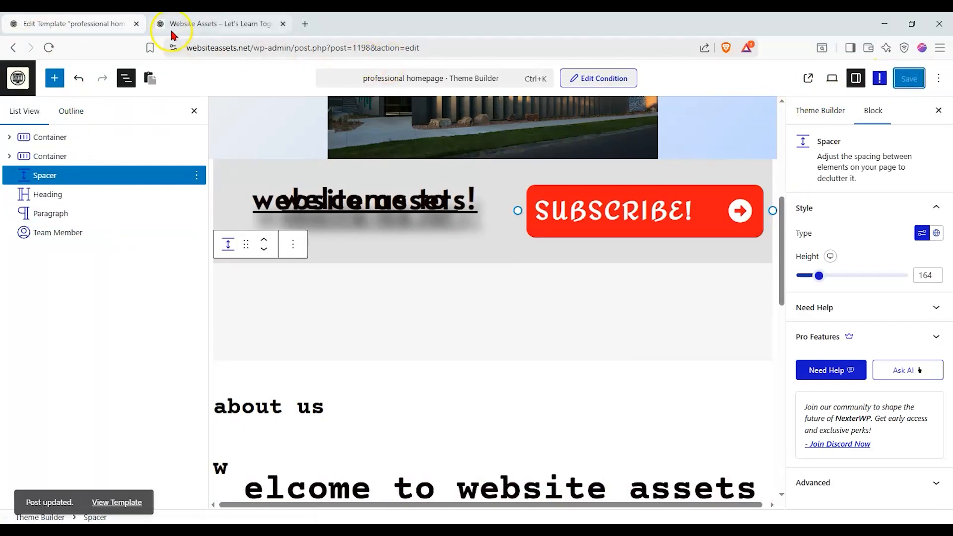
- Switch to the live website and reload the front page to check the rearranged sections
click(172, 33)
drag(380, 15, 378, 12)
click(49, 47)
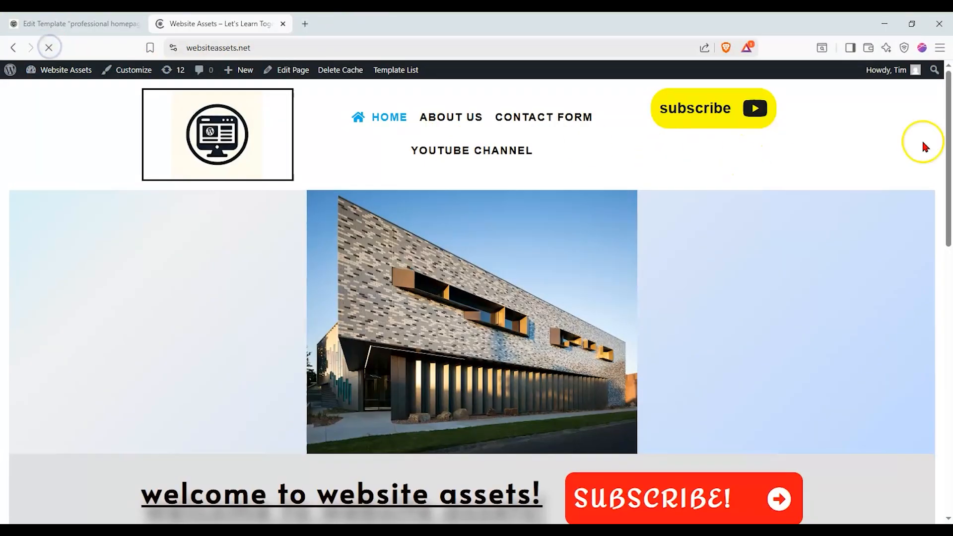
drag(949, 116, 948, 94)
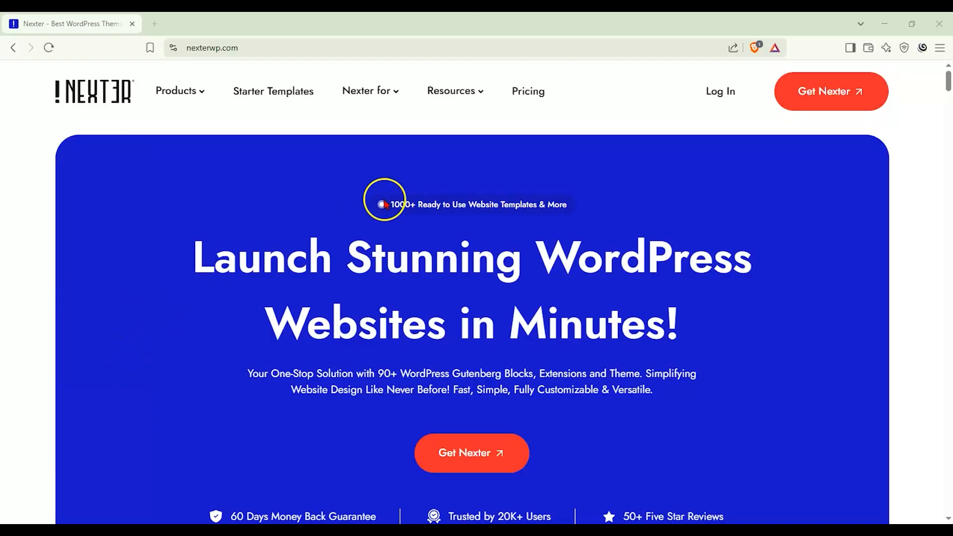
- Open the pricing page on the Nexter website and review the yearly and lifetime plans
click(517, 98)
scroll(40, 220, down, 3)
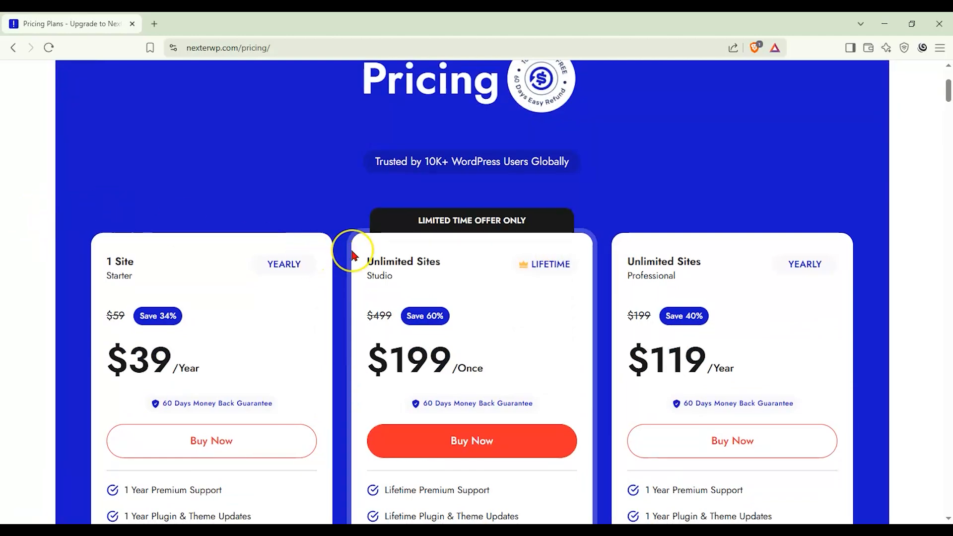
scroll(353, 255, down, 1)
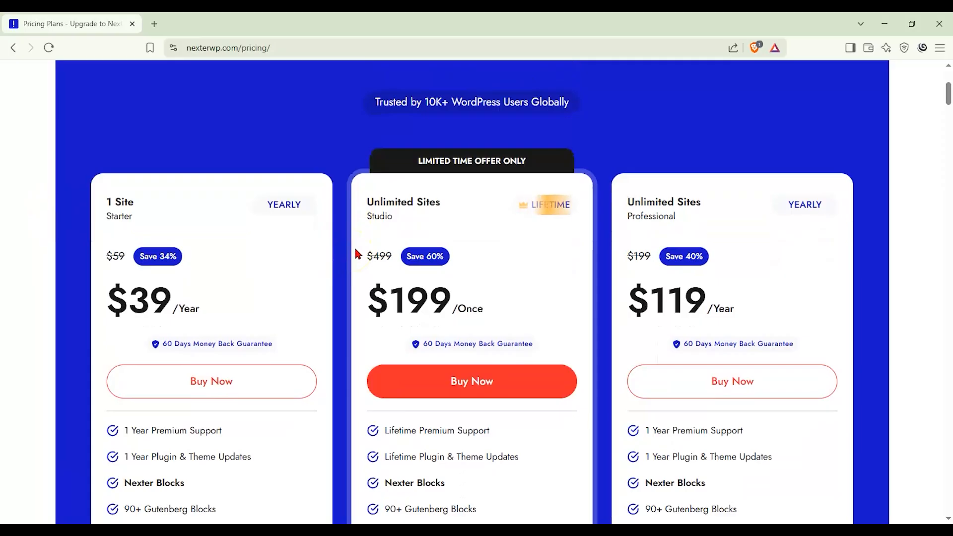